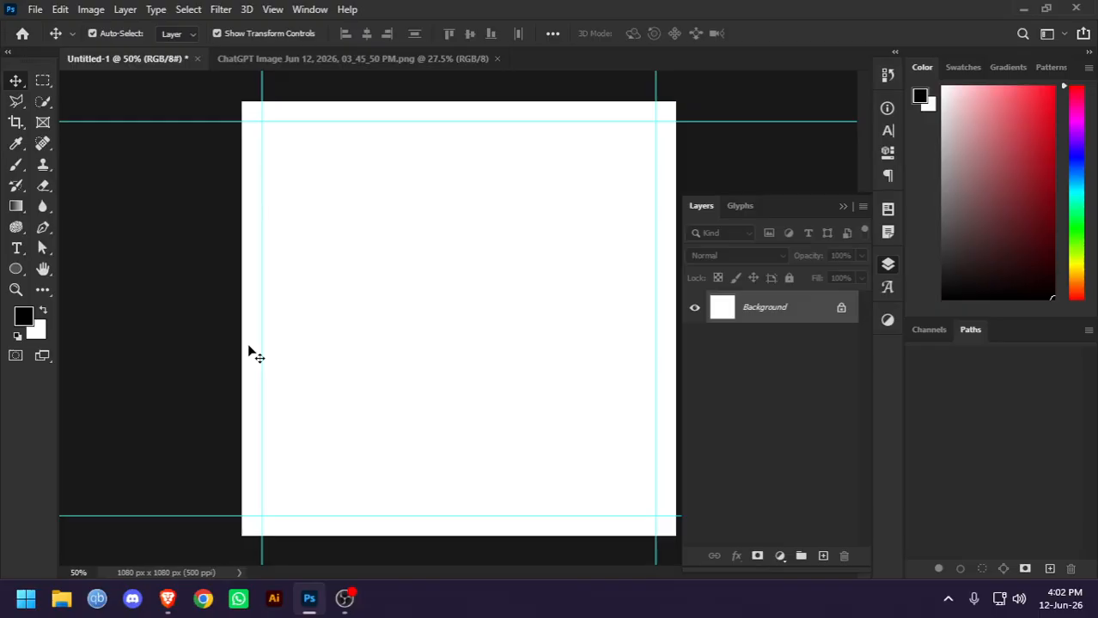
Switch to the ChatGPT jersey image document and examine the jersey's crests, number and pattern up close
{"action": "left_click", "coordinate": [258, 66]}
{"action": "scroll", "coordinate": [510, 260], "scroll_direction": "up", "scroll_amount": 4}
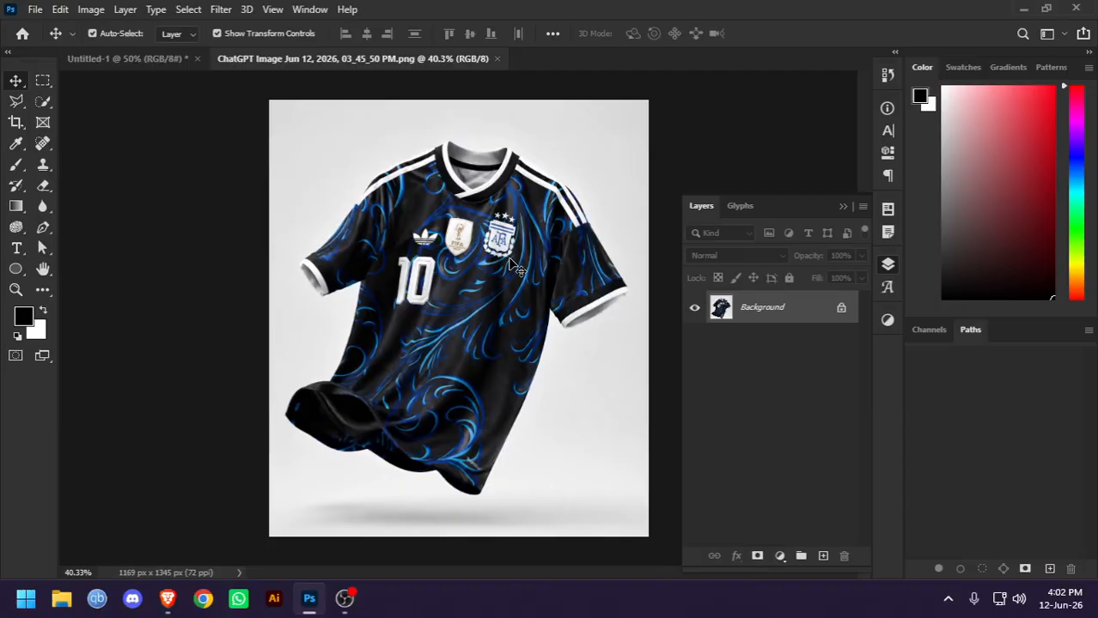
{"action": "scroll", "coordinate": [514, 267], "scroll_direction": "up", "scroll_amount": 2}
{"action": "scroll", "coordinate": [509, 259], "scroll_direction": "up", "scroll_amount": 2}
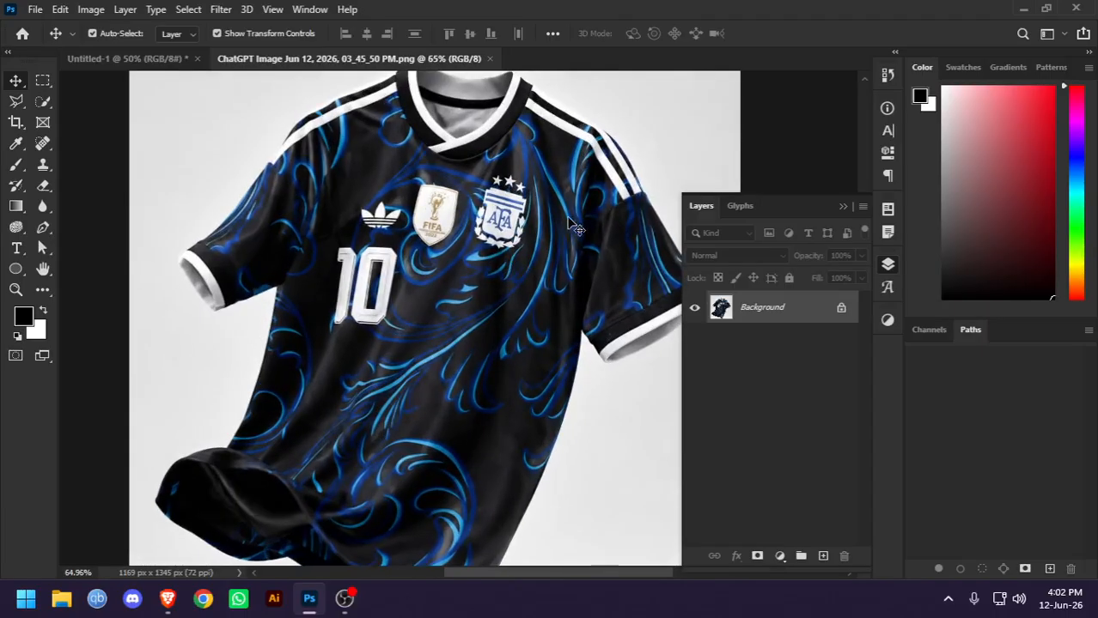
{"action": "left_click_drag", "start_coordinate": [458, 255], "coordinate": [416, 266]}
{"action": "scroll", "coordinate": [416, 265], "scroll_direction": "down", "scroll_amount": 2}
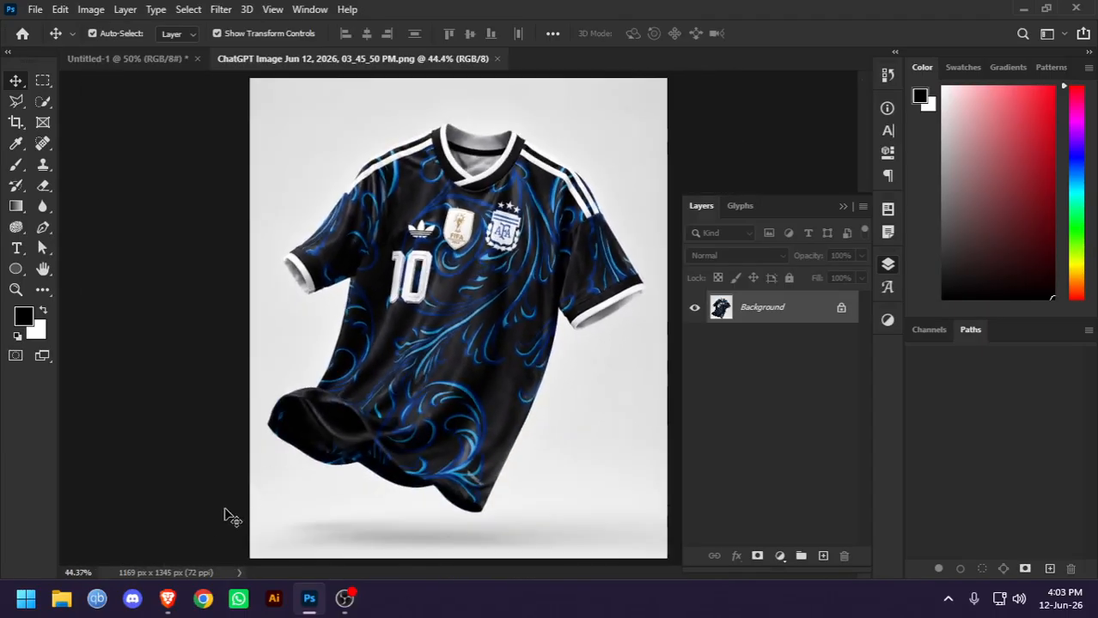
Switch to Brave, search Pinterest for "argentina jersey away" and open the fifa world cup 2026 Edition jersey pin
{"action": "left_click", "coordinate": [167, 598]}
{"action": "left_click", "coordinate": [95, 9]}
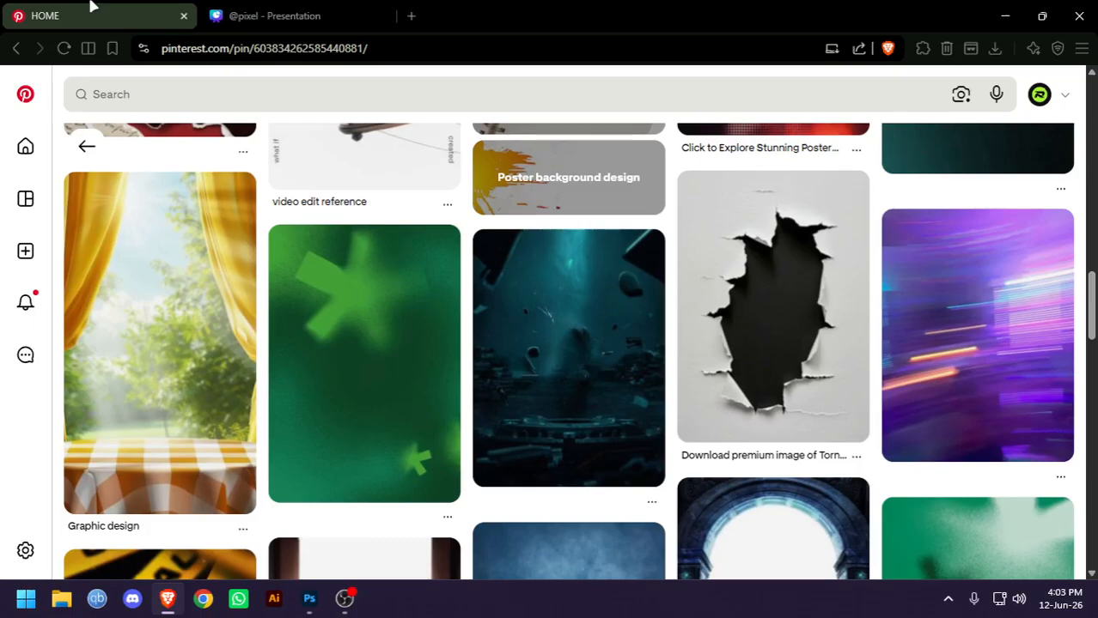
{"action": "left_click", "coordinate": [186, 93]}
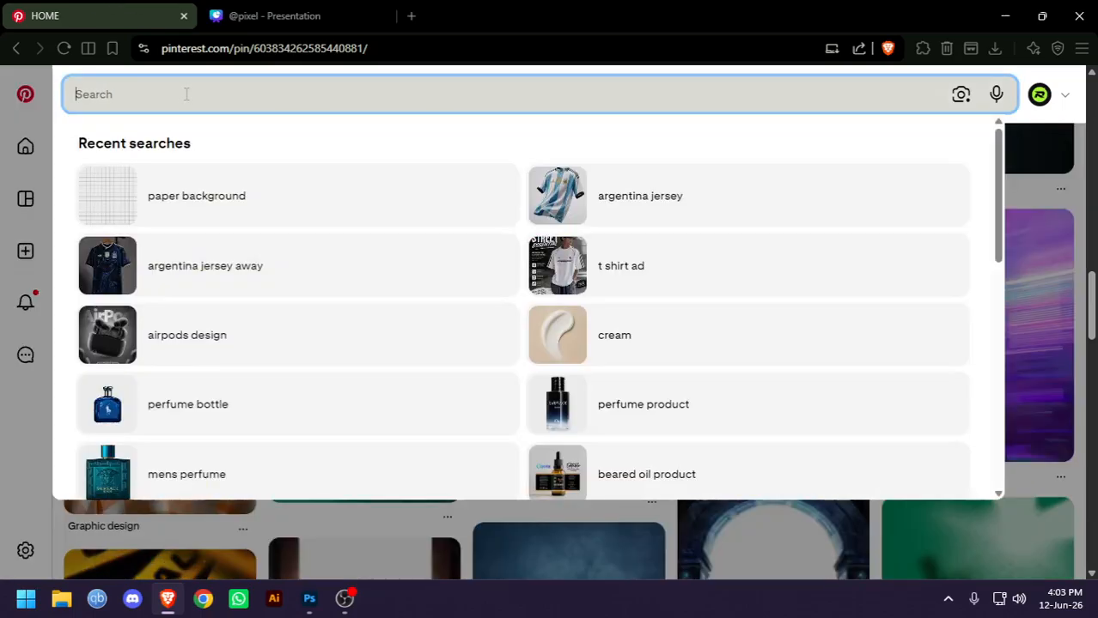
{"action": "left_click", "coordinate": [153, 280]}
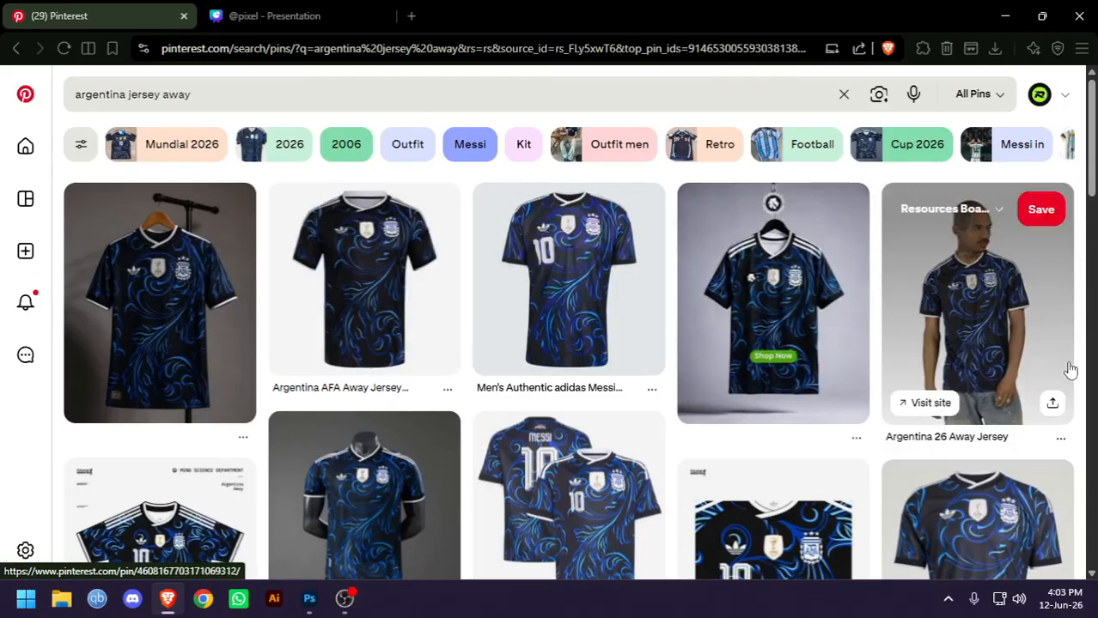
{"action": "scroll", "coordinate": [1071, 352], "scroll_direction": "down", "scroll_amount": 5}
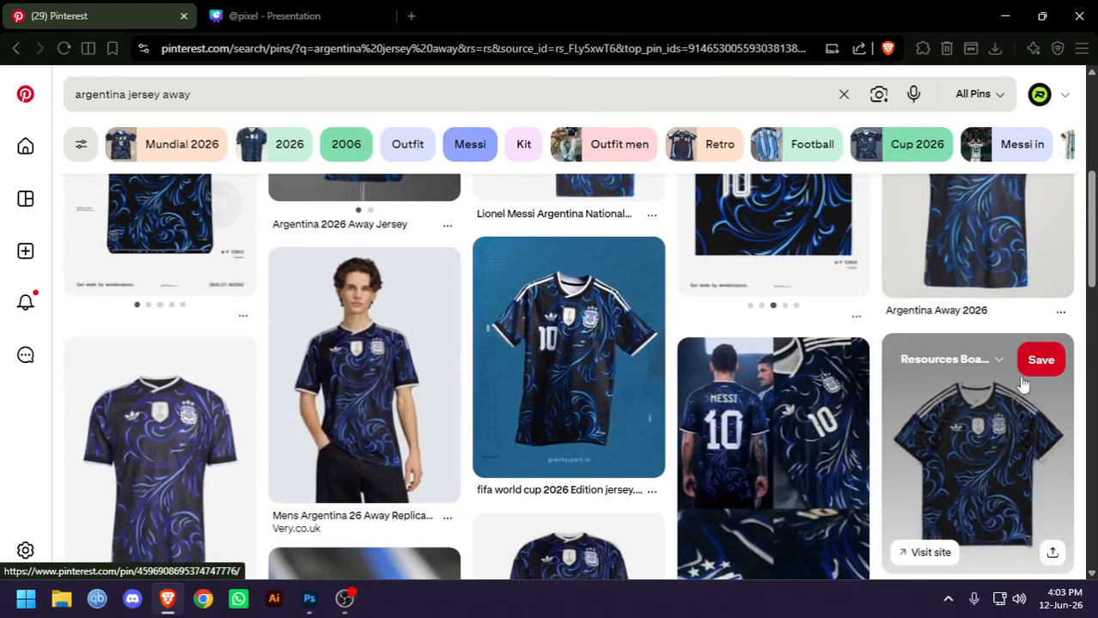
{"action": "left_click", "coordinate": [640, 365]}
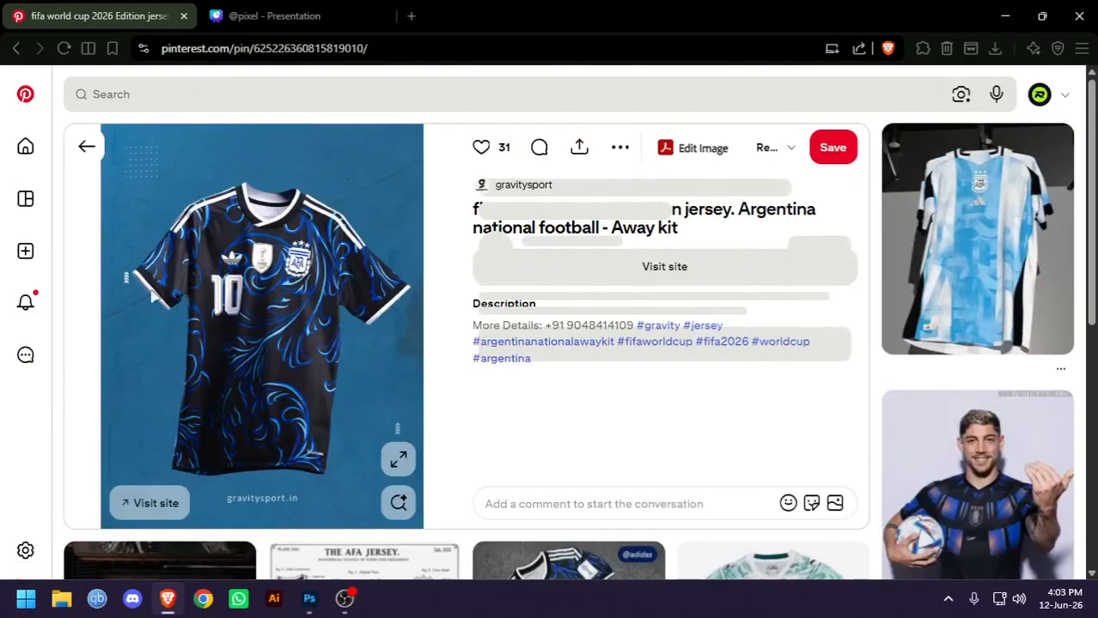
Return to Photoshop and examine the jersey image's details and edges against its light background
{"action": "left_click", "coordinate": [313, 599]}
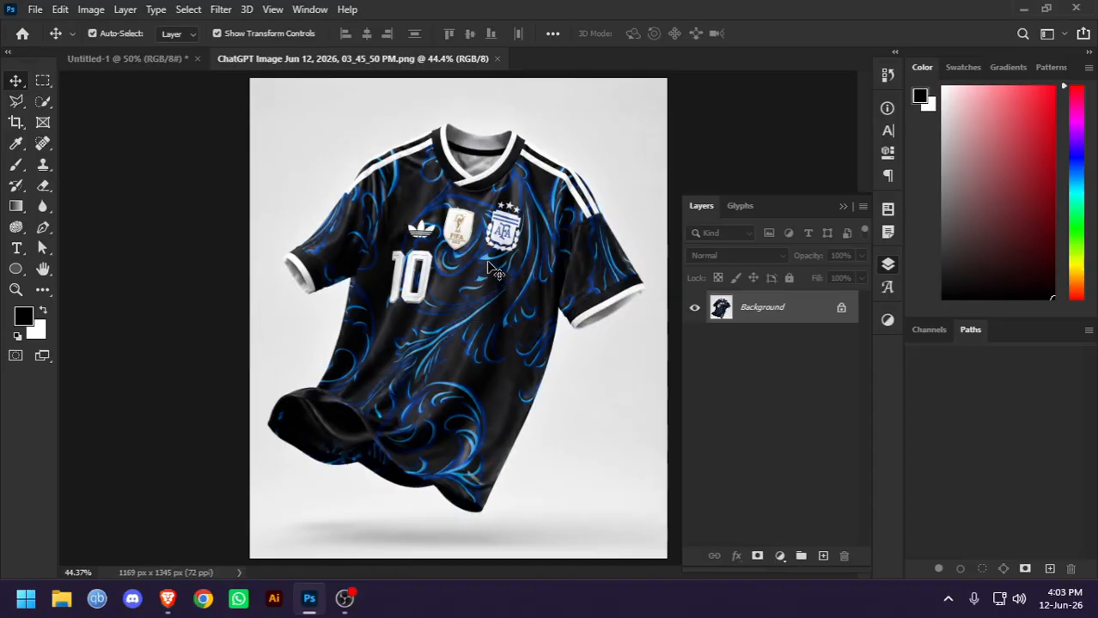
{"action": "scroll", "coordinate": [490, 267], "scroll_direction": "down", "scroll_amount": 1}
{"action": "scroll", "coordinate": [471, 254], "scroll_direction": "up", "scroll_amount": 3}
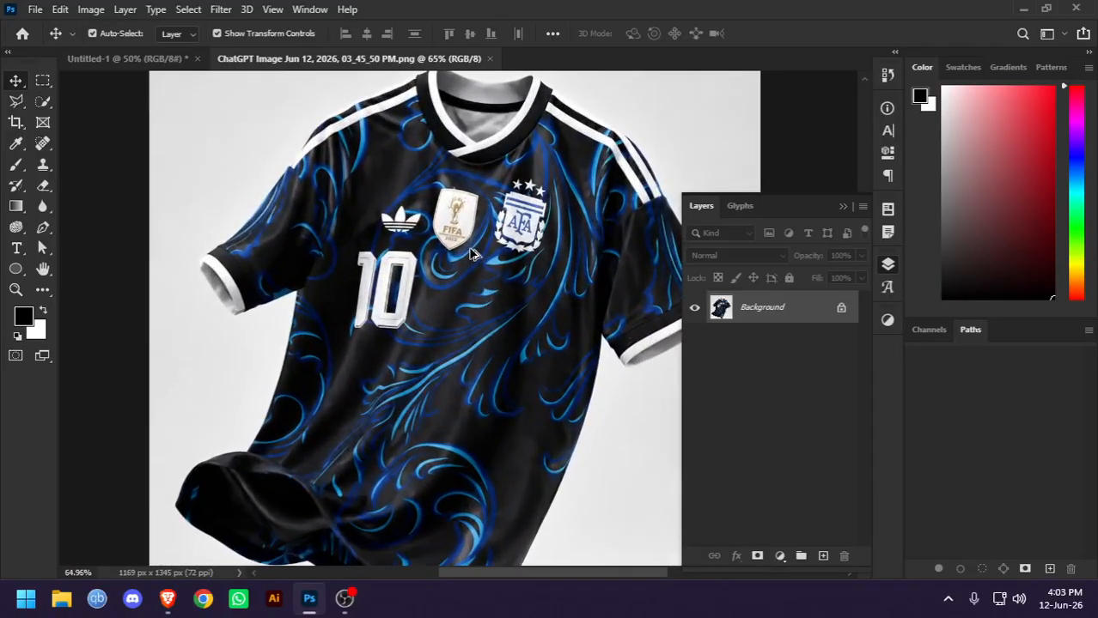
{"action": "scroll", "coordinate": [471, 255], "scroll_direction": "up", "scroll_amount": 3}
{"action": "left_click_drag", "start_coordinate": [428, 242], "coordinate": [571, 446]}
{"action": "left_click_drag", "start_coordinate": [546, 239], "coordinate": [378, 362]}
{"action": "left_click_drag", "start_coordinate": [506, 248], "coordinate": [263, 86]}
{"action": "left_click_drag", "start_coordinate": [516, 383], "coordinate": [377, 252]}
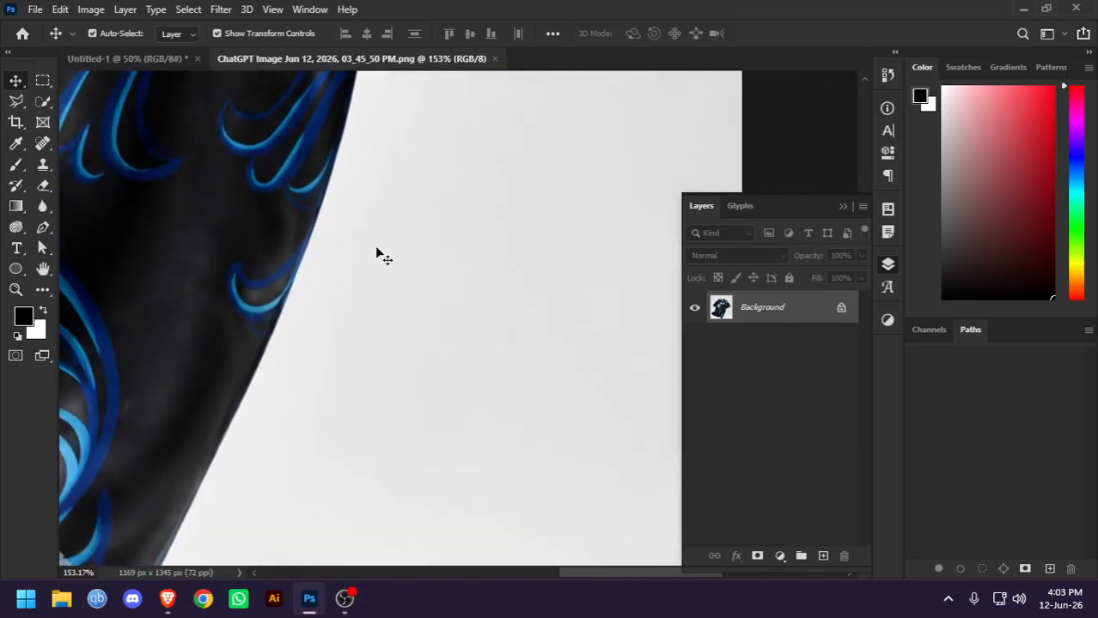
{"action": "scroll", "coordinate": [314, 247], "scroll_direction": "down", "scroll_amount": 5}
{"action": "scroll", "coordinate": [486, 306], "scroll_direction": "up", "scroll_amount": 1}
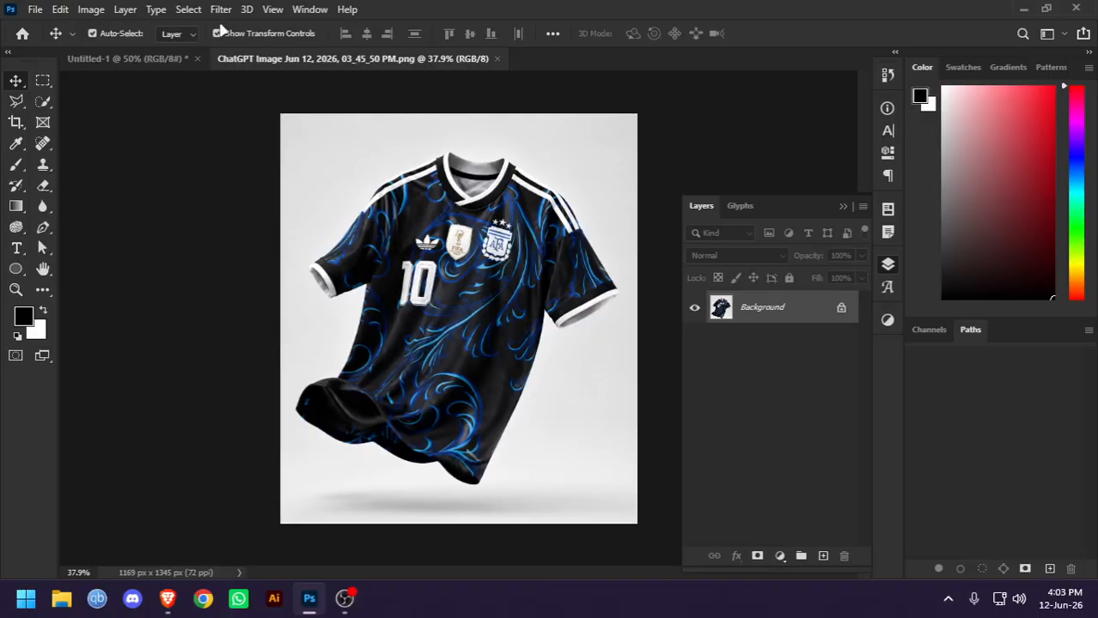
Unlock the Background layer and select the jersey with the Select Subject command
{"action": "left_click", "coordinate": [191, 10]}
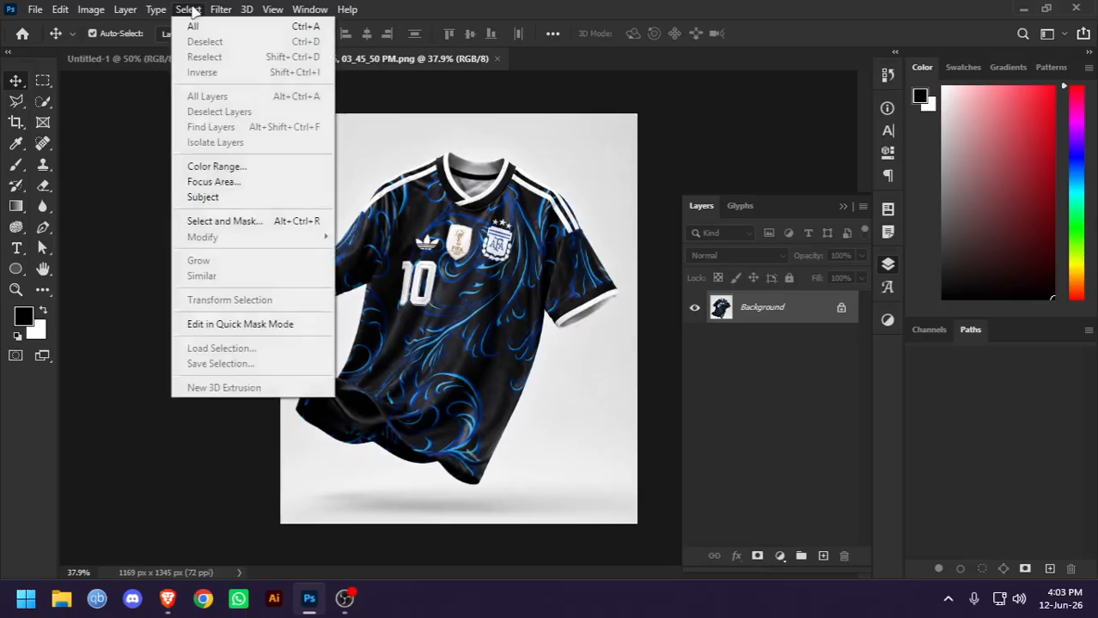
{"action": "mouse_move", "coordinate": [246, 9]}
{"action": "left_click", "coordinate": [841, 311]}
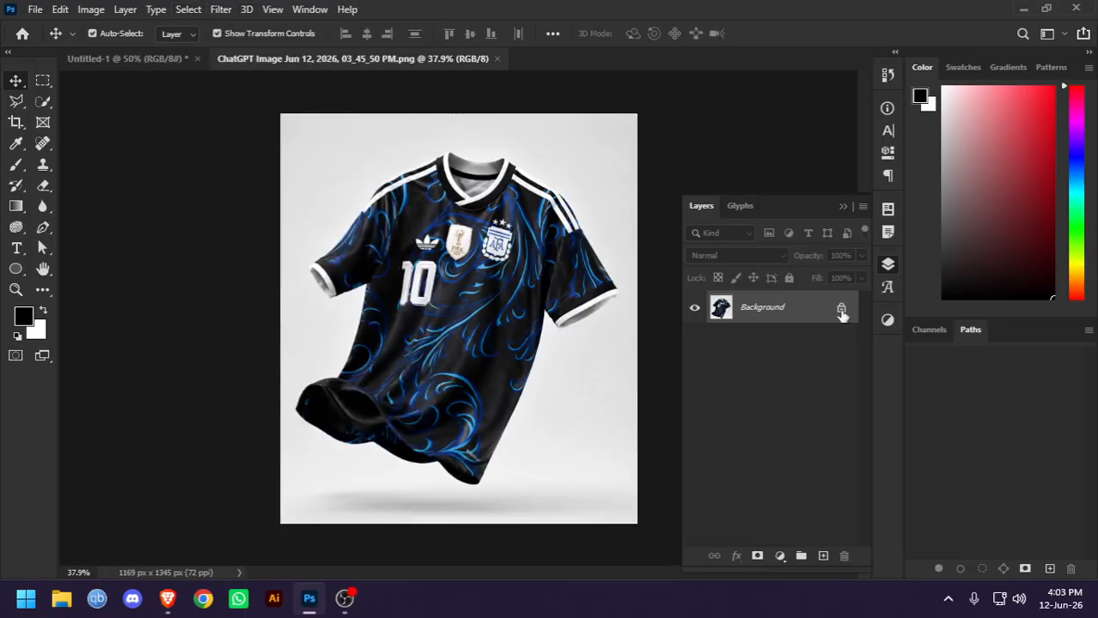
{"action": "left_click", "coordinate": [841, 309]}
{"action": "left_click", "coordinate": [188, 10]}
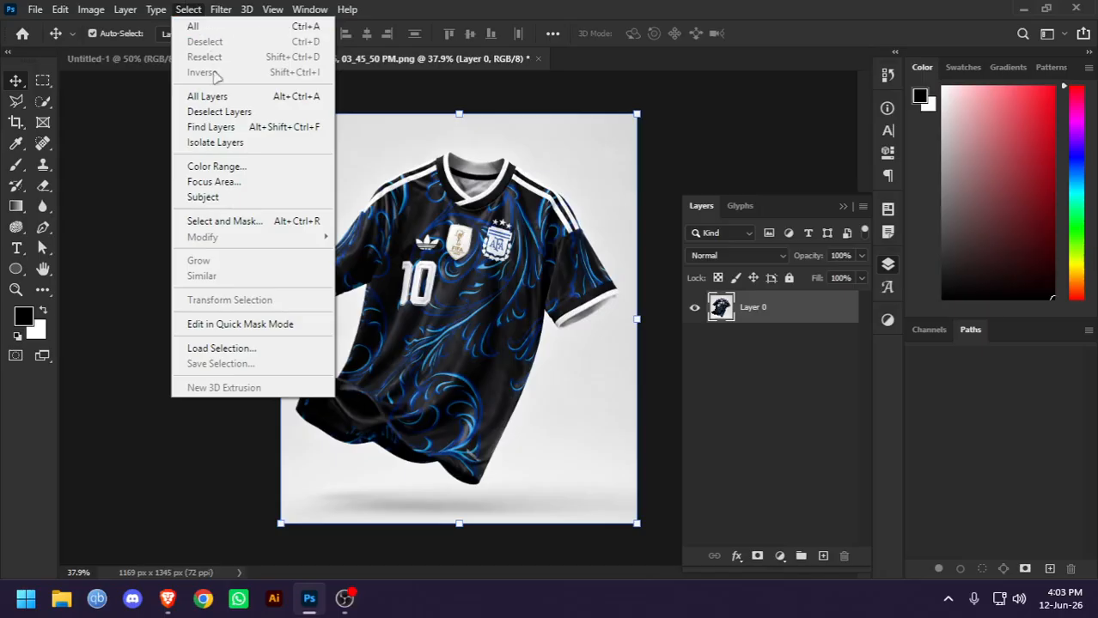
{"action": "left_click", "coordinate": [206, 197]}
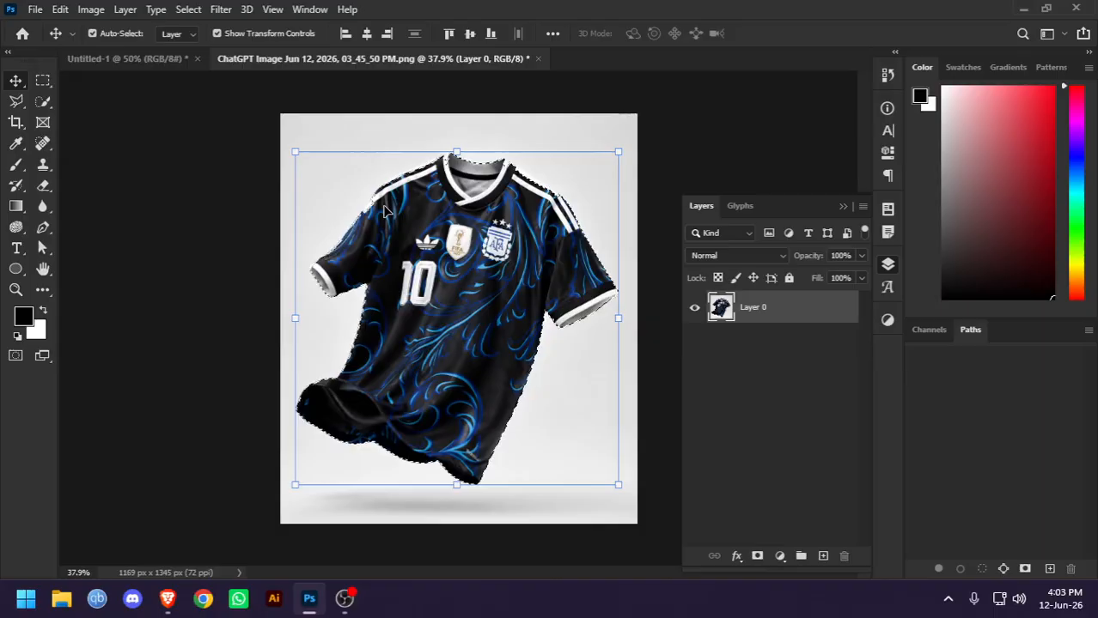
Check the selection outline along the jersey's sides, sleeves and collar for missed areas
{"action": "scroll", "coordinate": [543, 336], "scroll_direction": "up", "scroll_amount": 6}
{"action": "scroll", "coordinate": [545, 336], "scroll_direction": "up", "scroll_amount": 4}
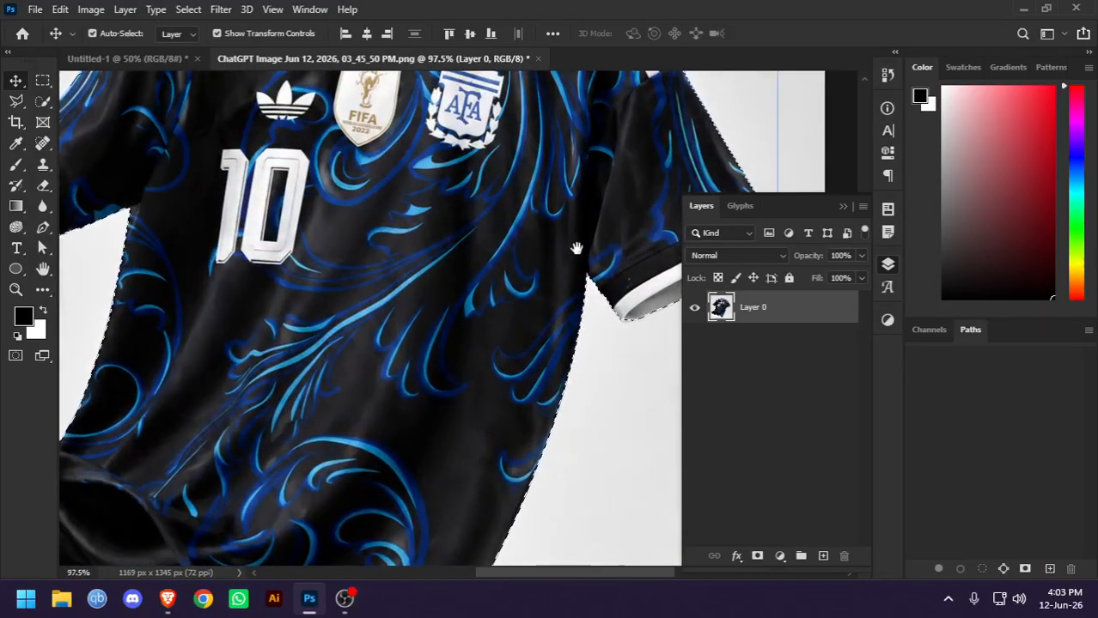
{"action": "left_click_drag", "start_coordinate": [575, 246], "coordinate": [426, 365]}
{"action": "left_click_drag", "start_coordinate": [366, 230], "coordinate": [529, 392]}
{"action": "left_click_drag", "start_coordinate": [381, 156], "coordinate": [375, 255]}
{"action": "left_click_drag", "start_coordinate": [196, 453], "coordinate": [442, 270]}
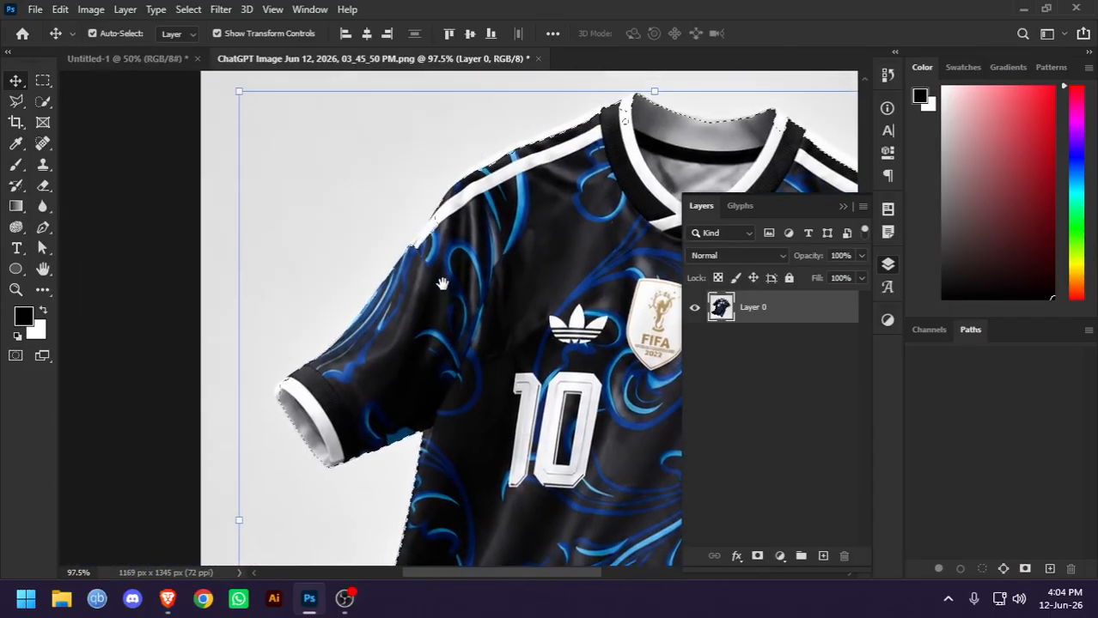
Add the missed white stripe on the jersey's left shoulder to the selection using the Quick Selection tool at size 10
{"action": "scroll", "coordinate": [442, 266], "scroll_direction": "up", "scroll_amount": 8}
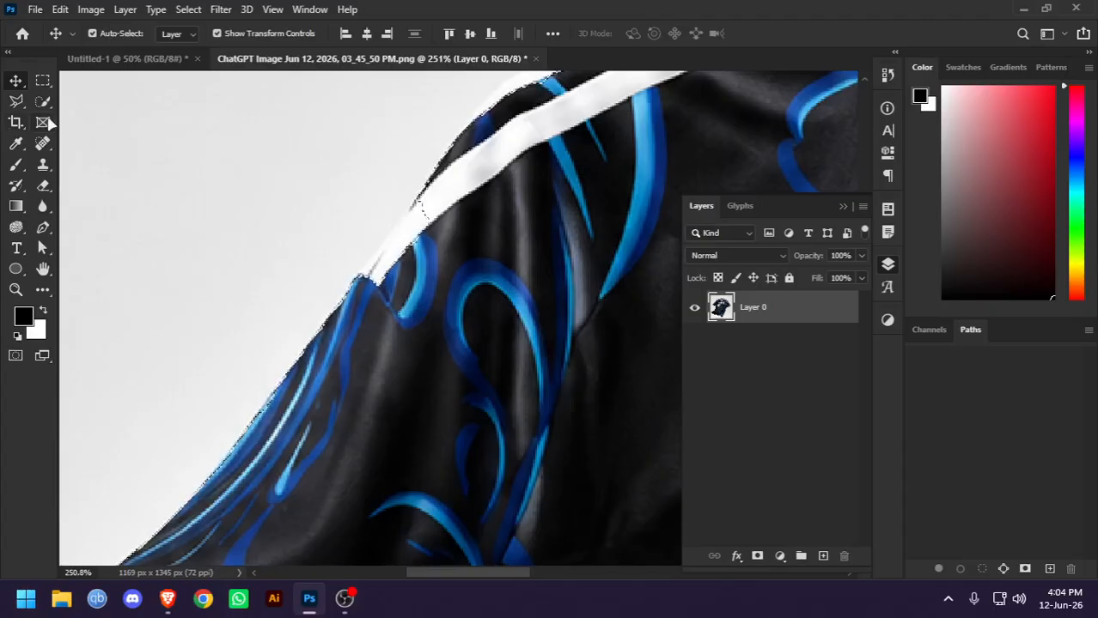
{"action": "left_click", "coordinate": [43, 101]}
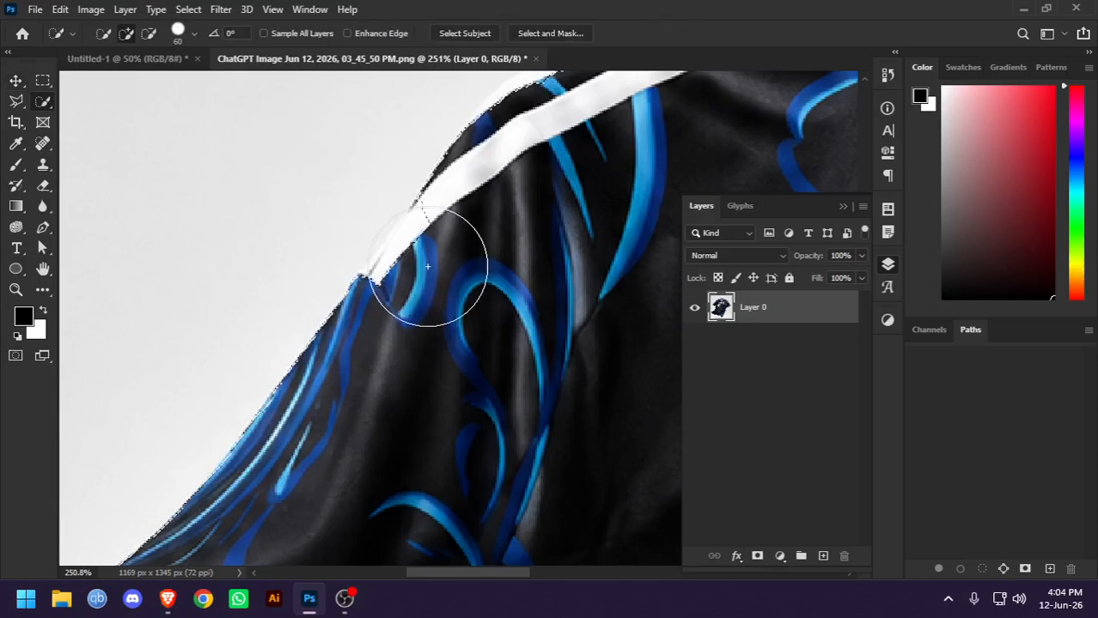
{"action": "right_click", "coordinate": [43, 101]}
{"action": "key", "text": "bracketleft"}
{"action": "key", "text": "bracketleft"}
{"action": "key", "text": "bracketleft"}
{"action": "key", "text": "bracketleft"}
{"action": "key", "text": "bracketleft"}
{"action": "key", "text": "bracketleft"}
{"action": "key", "text": "bracketleft"}
{"action": "key", "text": "bracketleft"}
{"action": "key", "text": "bracketleft"}
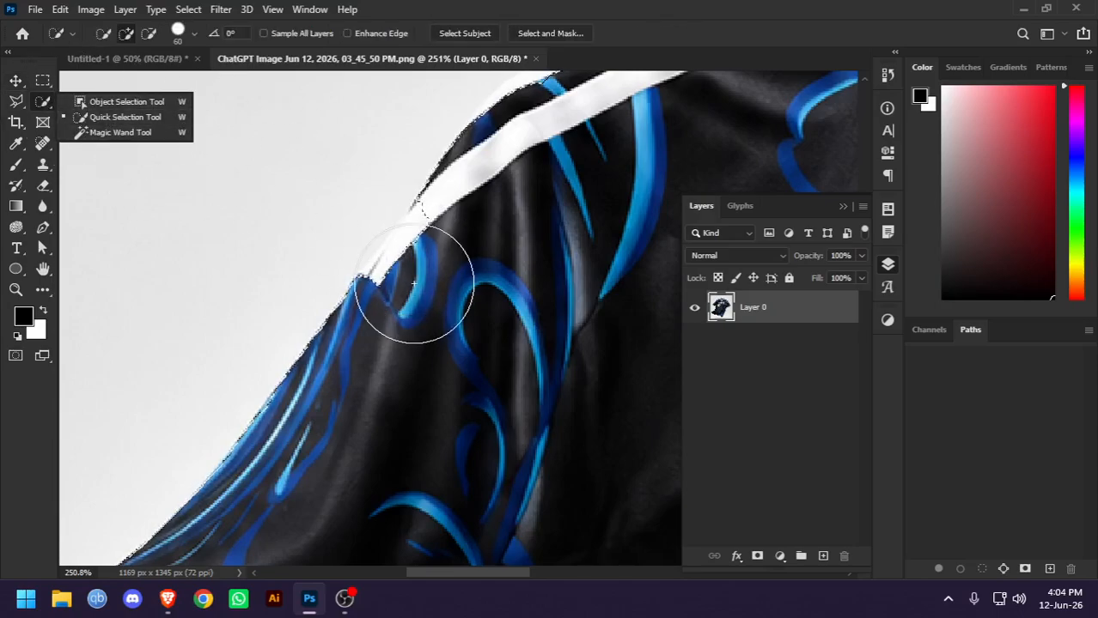
{"action": "key", "text": "bracketleft"}
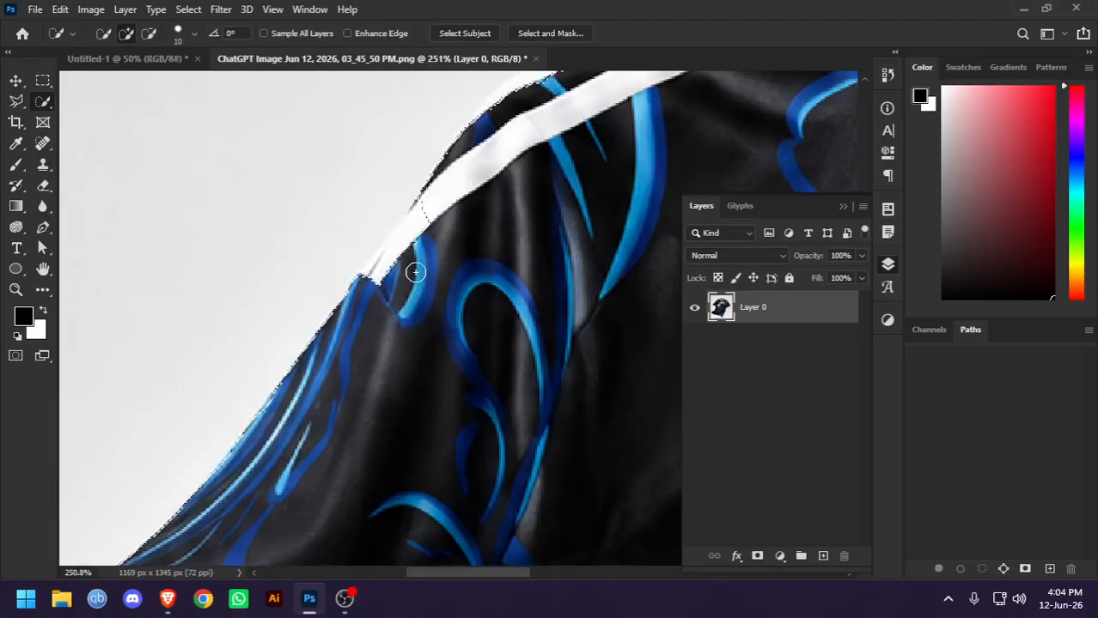
{"action": "mouse_move", "coordinate": [410, 266]}
{"action": "left_mouse_down"}
{"action": "mouse_move", "coordinate": [429, 242]}
{"action": "mouse_move", "coordinate": [427, 275]}
{"action": "mouse_move", "coordinate": [420, 286]}
{"action": "mouse_move", "coordinate": [405, 269]}
{"action": "mouse_move", "coordinate": [397, 307]}
{"action": "mouse_move", "coordinate": [379, 286]}
{"action": "mouse_move", "coordinate": [380, 260]}
{"action": "mouse_move", "coordinate": [415, 213]}
{"action": "mouse_move", "coordinate": [466, 210]}
{"action": "mouse_move", "coordinate": [428, 224]}
{"action": "mouse_move", "coordinate": [402, 266]}
{"action": "left_mouse_up"}
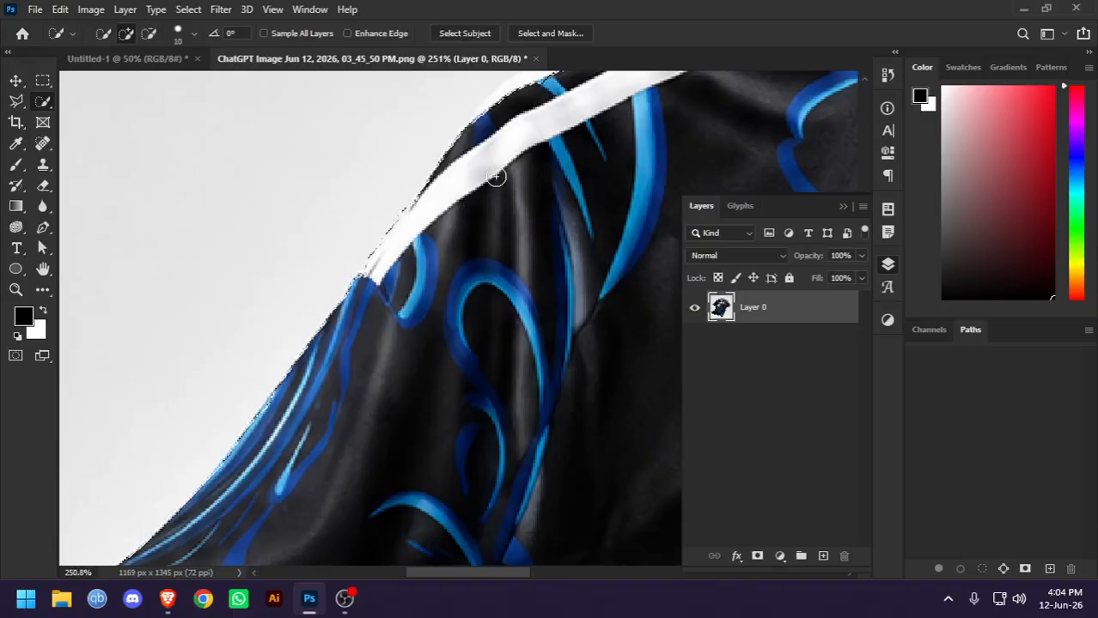
Add the missed white trim at the collar's left tip to the selection and reduce the Quick Selection brush to size 8
{"action": "scroll", "coordinate": [495, 176], "scroll_direction": "down", "scroll_amount": 5}
{"action": "left_click_drag", "start_coordinate": [613, 163], "coordinate": [304, 309]}
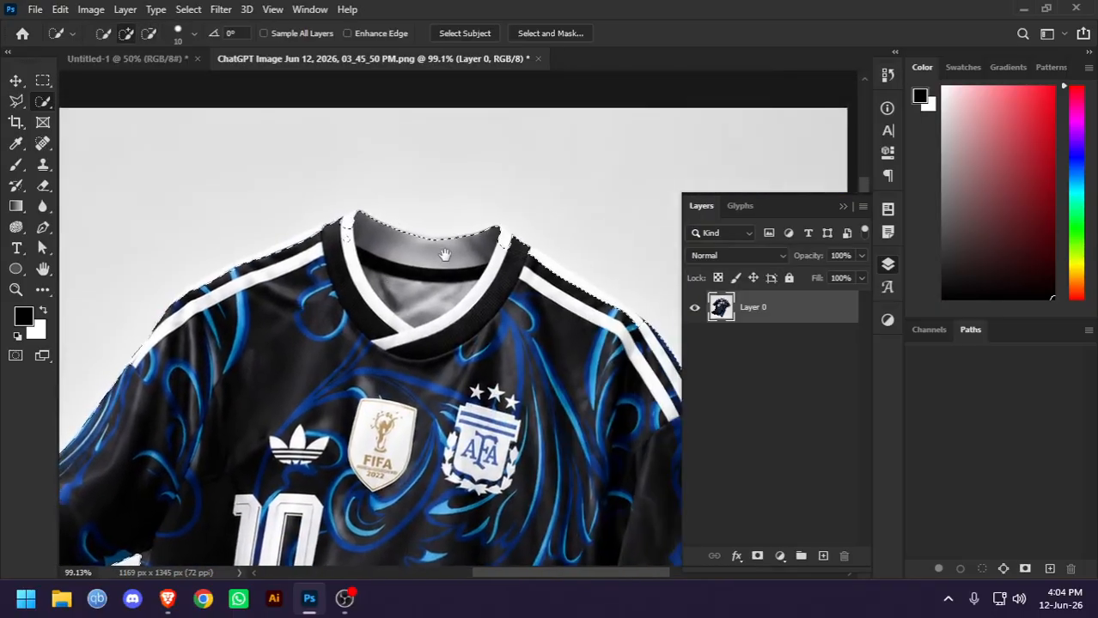
{"action": "scroll", "coordinate": [380, 223], "scroll_direction": "up", "scroll_amount": 5}
{"action": "scroll", "coordinate": [375, 354], "scroll_direction": "up", "scroll_amount": 3}
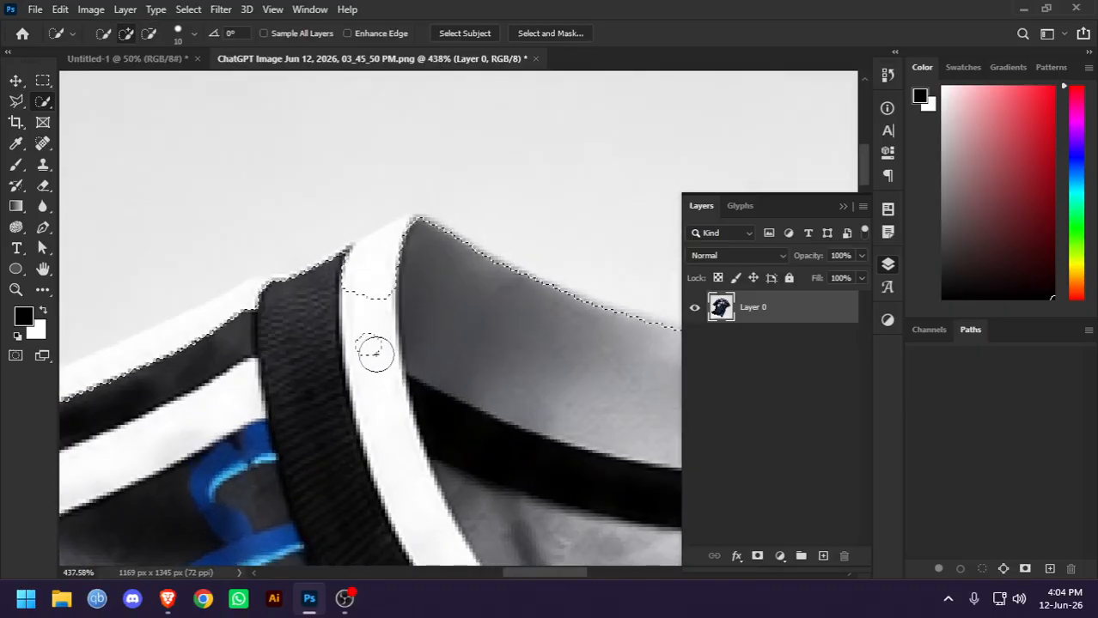
{"action": "mouse_move", "coordinate": [377, 354]}
{"action": "left_mouse_down"}
{"action": "mouse_move", "coordinate": [358, 315]}
{"action": "mouse_move", "coordinate": [369, 287]}
{"action": "mouse_move", "coordinate": [358, 259]}
{"action": "mouse_move", "coordinate": [422, 211]}
{"action": "left_mouse_up"}
{"action": "key", "text": "bracketleft"}
{"action": "key", "text": "bracketleft"}
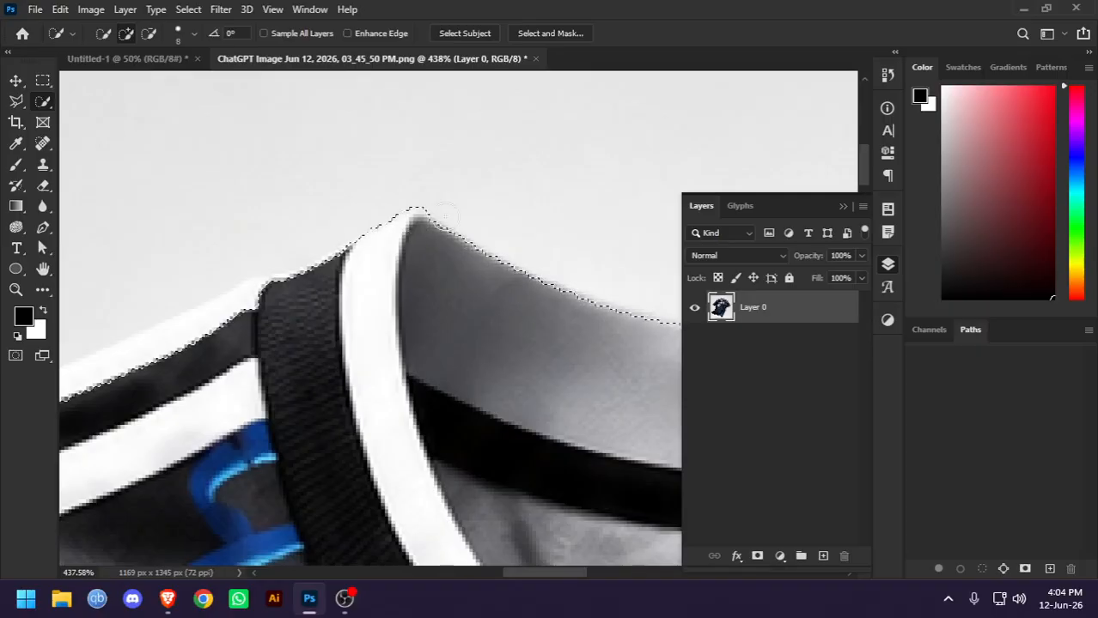
Tighten the selection around the collar's left tip with the Quick Selection brush at size 5, removing the excess background above it
{"action": "scroll", "coordinate": [407, 189], "scroll_direction": "up", "scroll_amount": 4}
{"action": "key", "text": "bracketleft"}
{"action": "key", "text": "bracketleft"}
{"action": "key", "text": "bracketleft"}
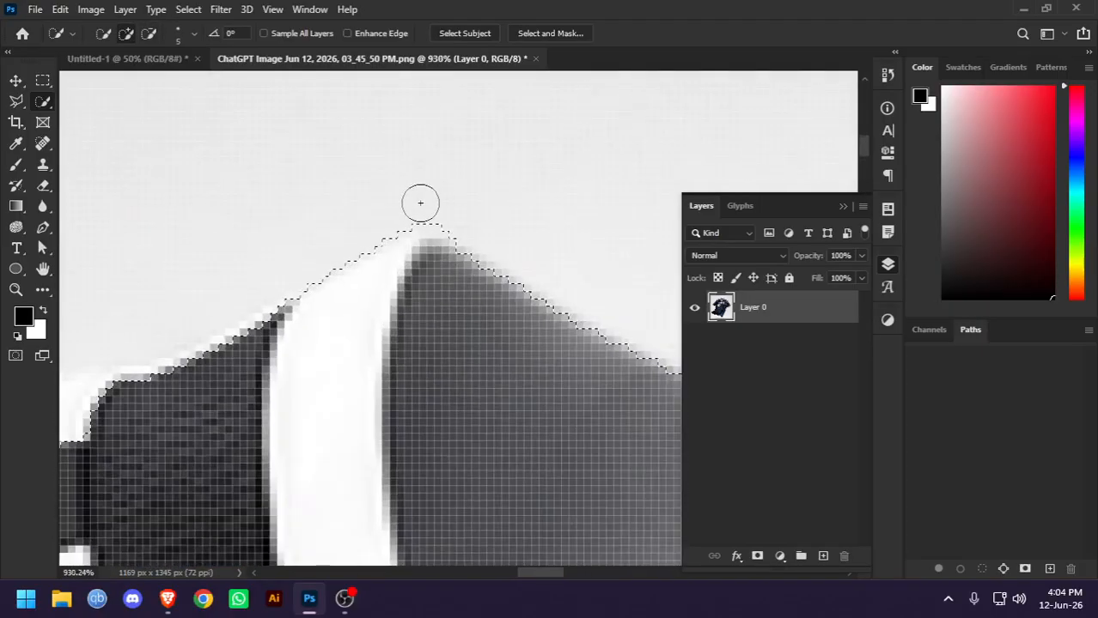
{"action": "mouse_move", "coordinate": [417, 213]}
{"action": "left_mouse_down"}
{"action": "mouse_move", "coordinate": [453, 216]}
{"action": "mouse_move", "coordinate": [464, 196]}
{"action": "left_mouse_up"}
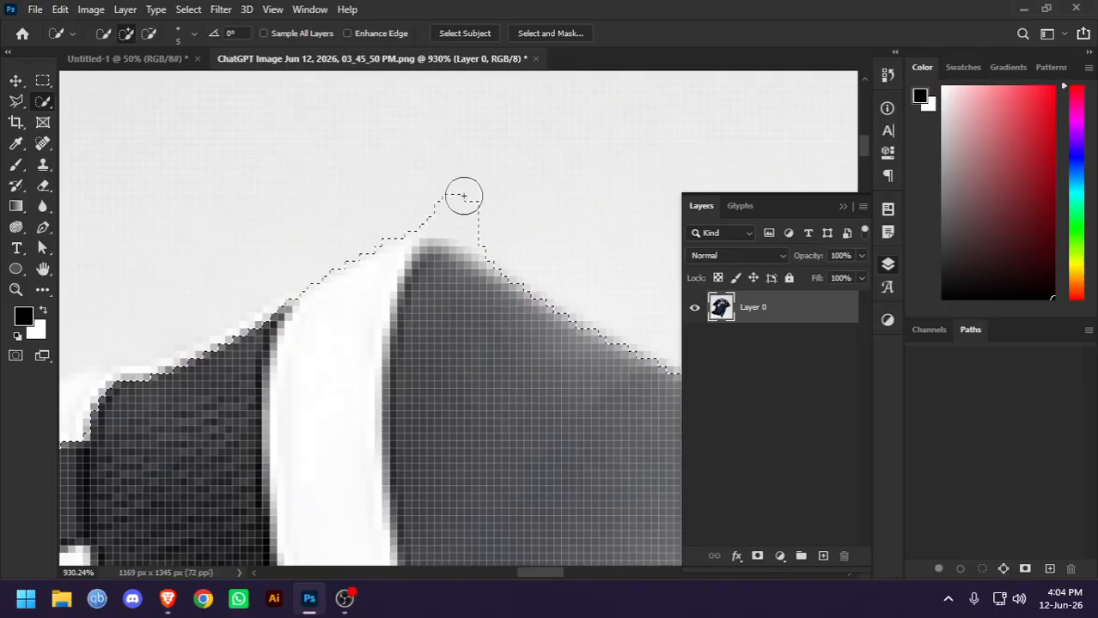
{"action": "left_click", "coordinate": [420, 191], "text": "alt"}
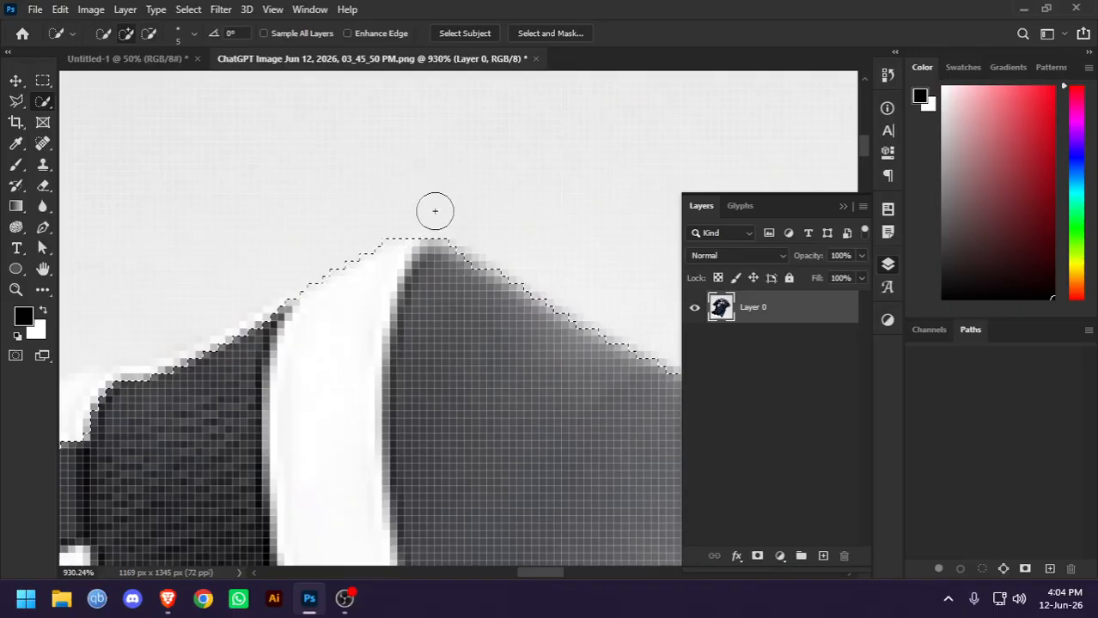
Add the missed white trim at the collar's right tip to the selection with the Quick Selection tool
{"action": "scroll", "coordinate": [483, 229], "scroll_direction": "down", "scroll_amount": 6}
{"action": "scroll", "coordinate": [565, 251], "scroll_direction": "down", "scroll_amount": 4}
{"action": "scroll", "coordinate": [480, 194], "scroll_direction": "up", "scroll_amount": 6}
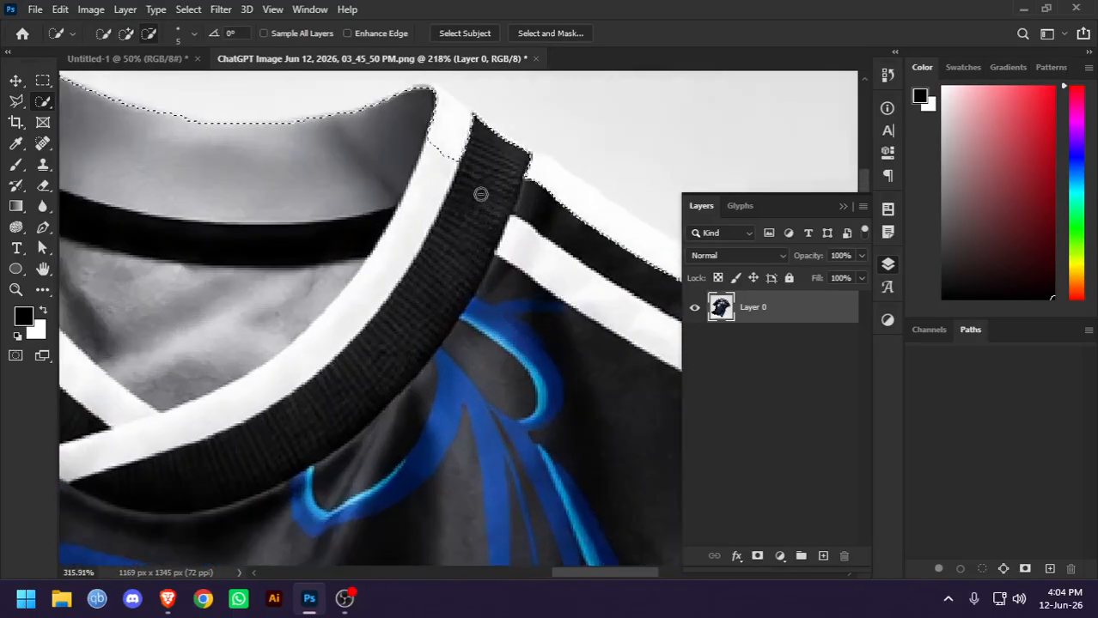
{"action": "left_click_drag", "start_coordinate": [464, 205], "coordinate": [394, 316]}
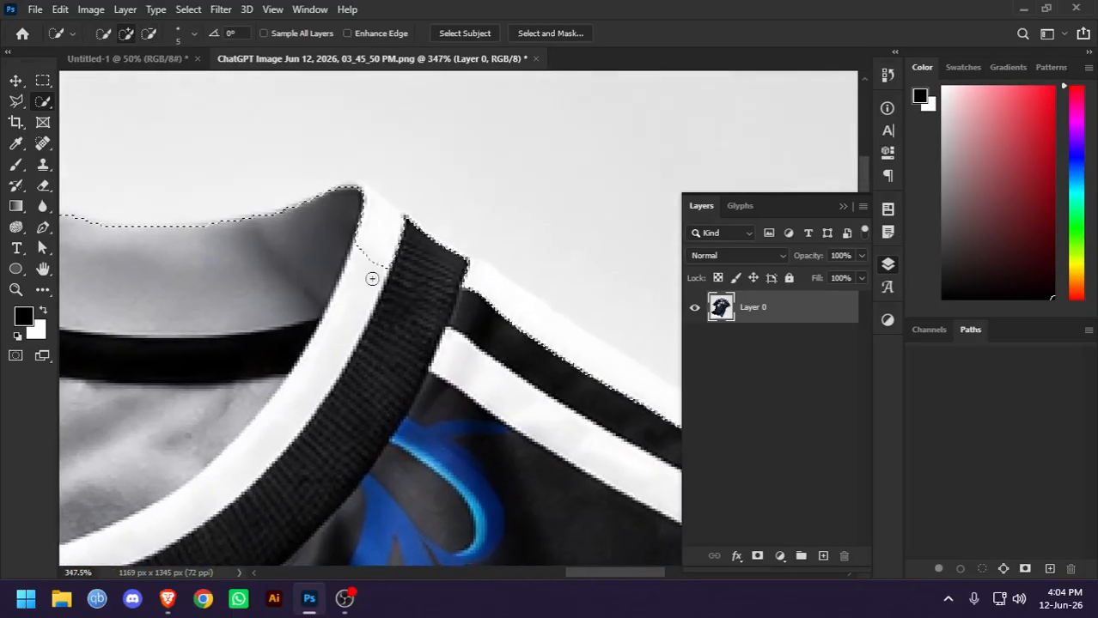
{"action": "left_click_drag", "start_coordinate": [373, 277], "coordinate": [368, 201]}
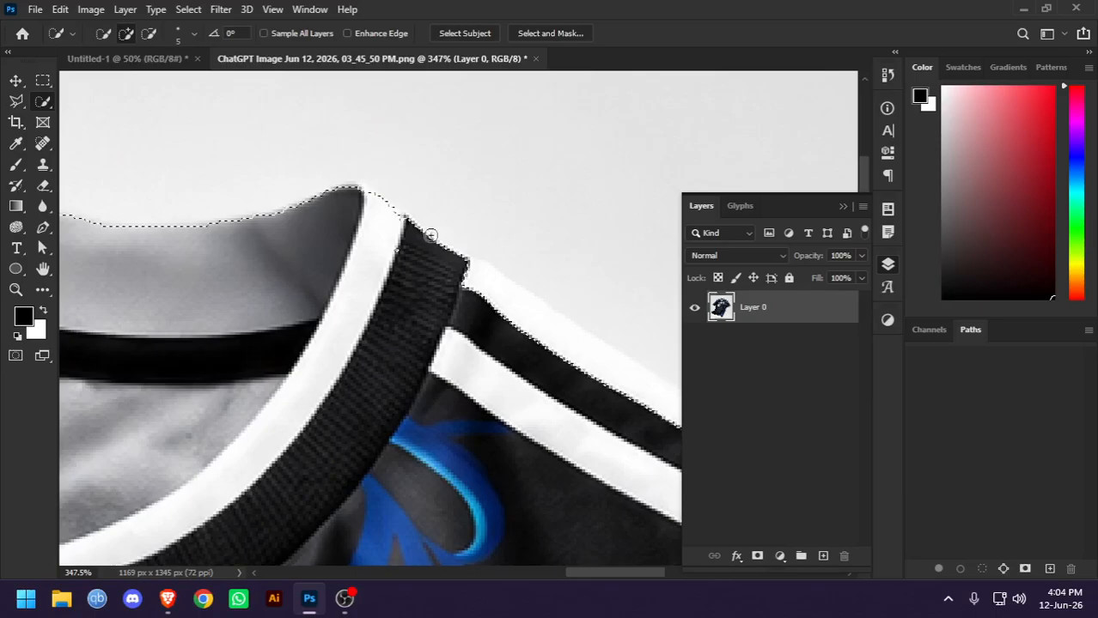
Add the missed outer white stripe on the jersey's right shoulder to the selection with the Quick Selection tool
{"action": "scroll", "coordinate": [426, 267], "scroll_direction": "down", "scroll_amount": 6}
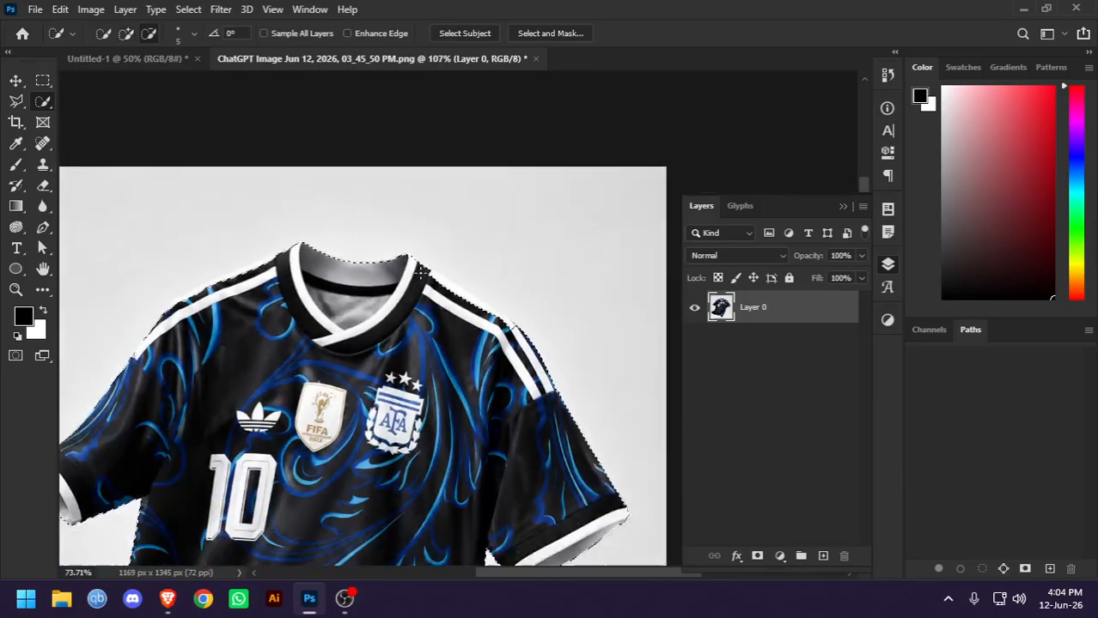
{"action": "scroll", "coordinate": [419, 299], "scroll_direction": "up", "scroll_amount": 6}
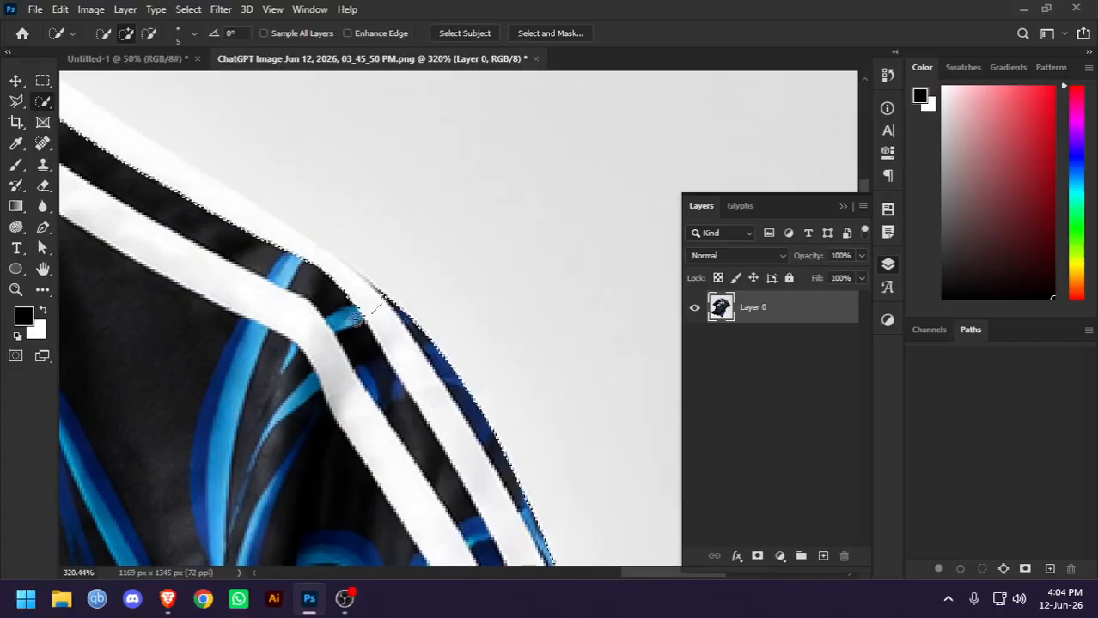
{"action": "left_click_drag", "start_coordinate": [200, 221], "coordinate": [407, 379]}
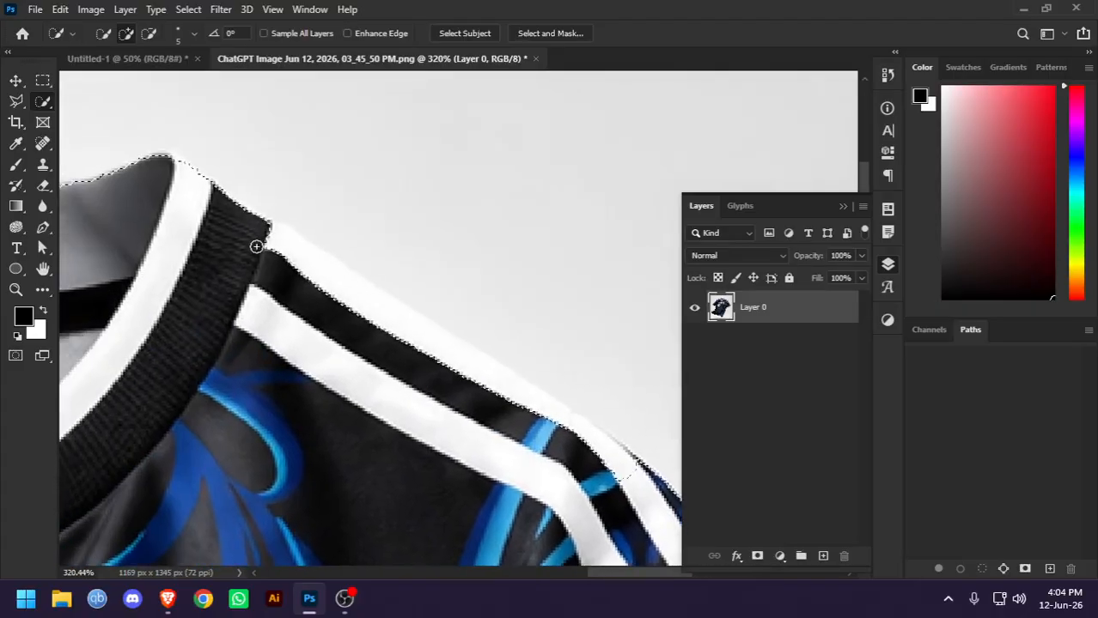
{"action": "mouse_move", "coordinate": [517, 391]}
{"action": "left_mouse_down"}
{"action": "mouse_move", "coordinate": [627, 455]}
{"action": "mouse_move", "coordinate": [649, 490]}
{"action": "mouse_move", "coordinate": [374, 326]}
{"action": "left_mouse_up"}
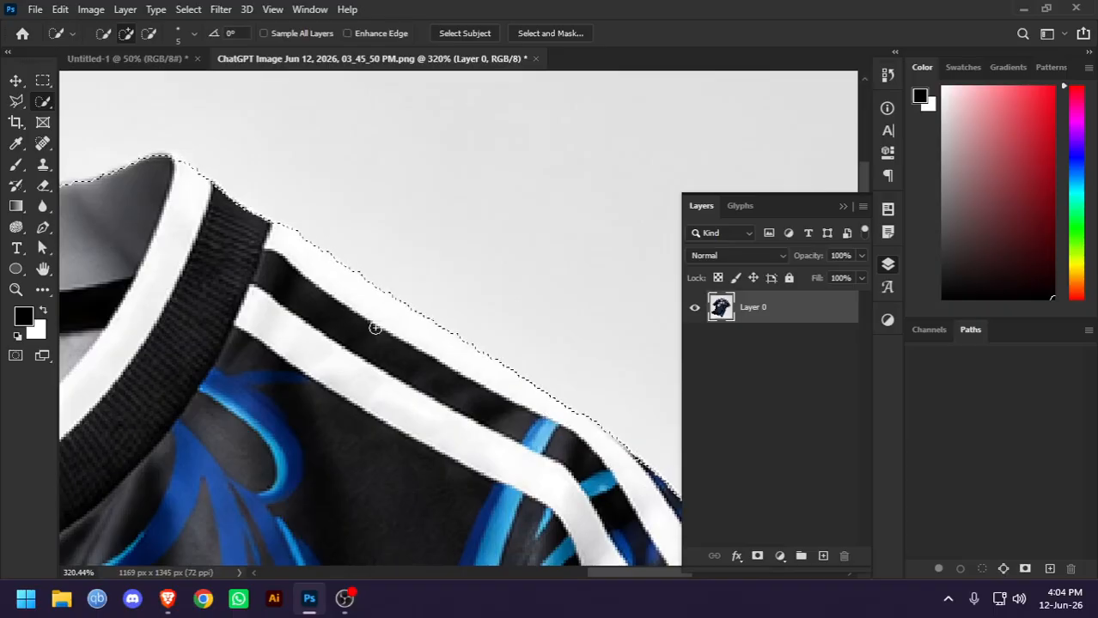
{"action": "left_click_drag", "start_coordinate": [509, 410], "coordinate": [284, 245]}
{"action": "scroll", "coordinate": [420, 355], "scroll_direction": "down", "scroll_amount": 2}
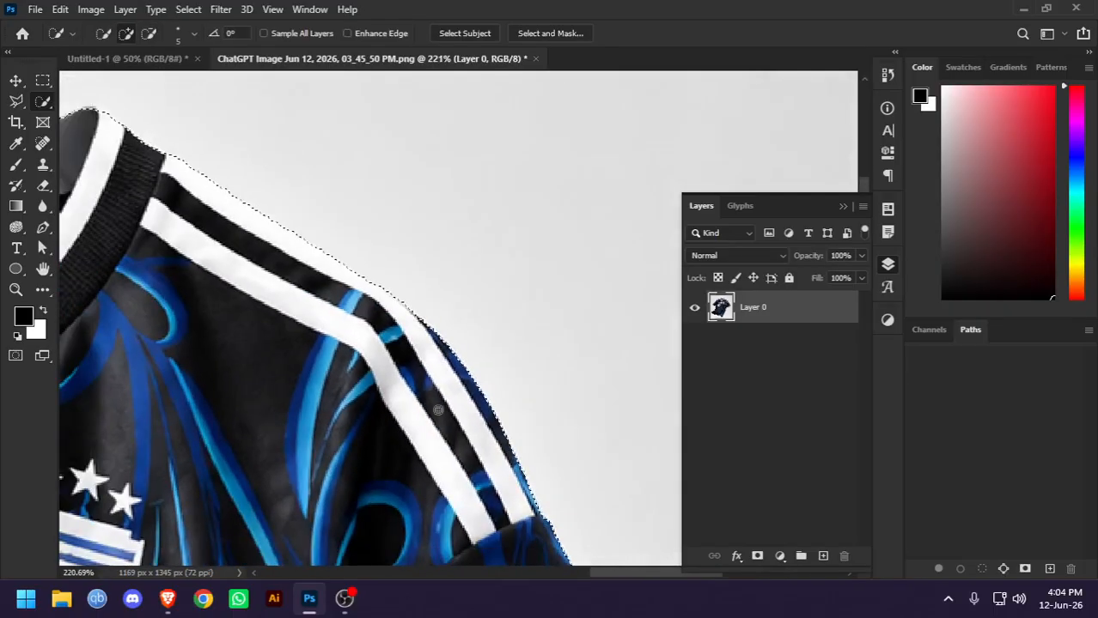
Trim the excess background around the outer tip of the right sleeve cuff from the selection with the Quick Selection tool
{"action": "left_click_drag", "start_coordinate": [490, 477], "coordinate": [334, 143]}
{"action": "left_click_drag", "start_coordinate": [527, 405], "coordinate": [439, 182]}
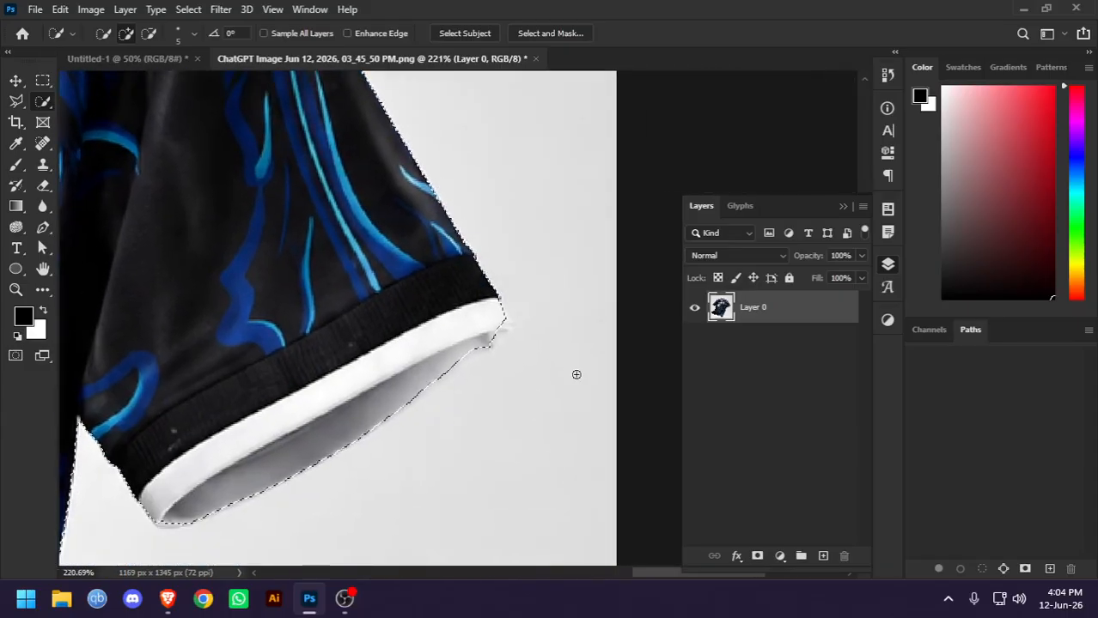
{"action": "scroll", "coordinate": [562, 357], "scroll_direction": "up", "scroll_amount": 2}
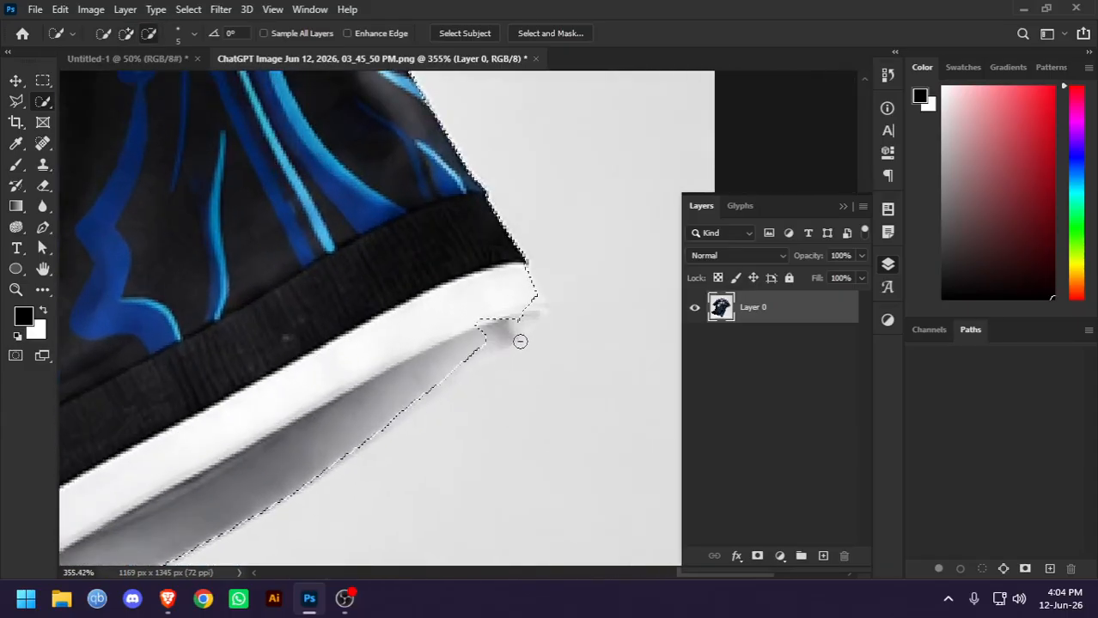
{"action": "scroll", "coordinate": [558, 273], "scroll_direction": "down", "scroll_amount": 2}
{"action": "scroll", "coordinate": [514, 279], "scroll_direction": "down", "scroll_amount": 2}
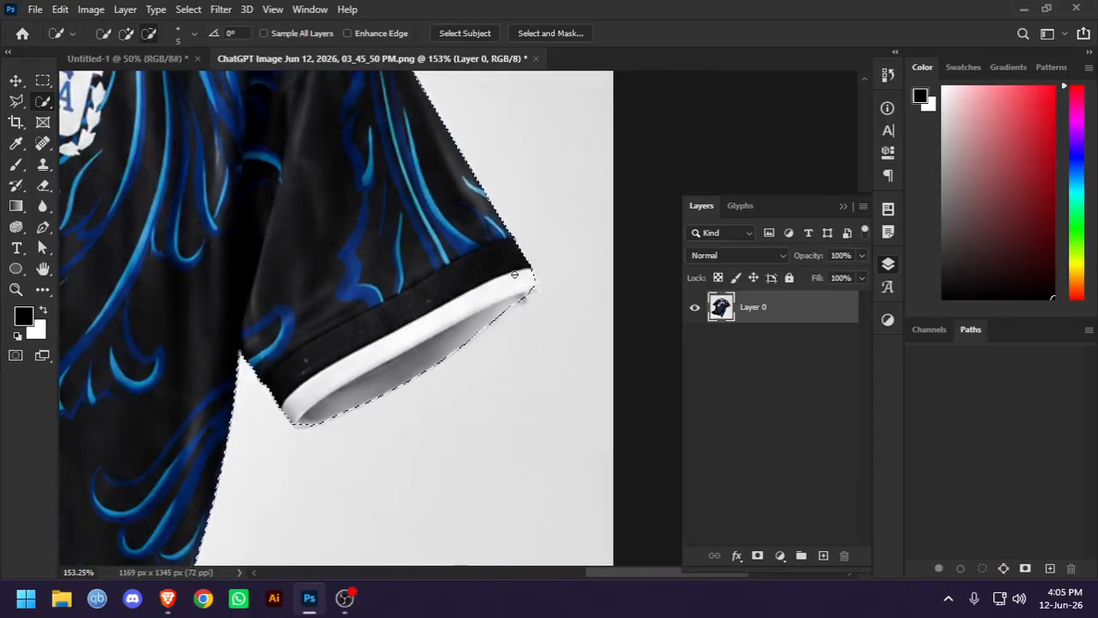
Inspect the selection outline along the sleeves, cuffs, sides, hem and shoulders of the jersey for missed or excess areas
{"action": "left_click_drag", "start_coordinate": [409, 316], "coordinate": [525, 273]}
{"action": "left_click_drag", "start_coordinate": [184, 308], "coordinate": [326, 179]}
{"action": "left_click_drag", "start_coordinate": [476, 294], "coordinate": [526, 111]}
{"action": "left_click_drag", "start_coordinate": [302, 423], "coordinate": [490, 459]}
{"action": "scroll", "coordinate": [322, 356], "scroll_direction": "down", "scroll_amount": 4}
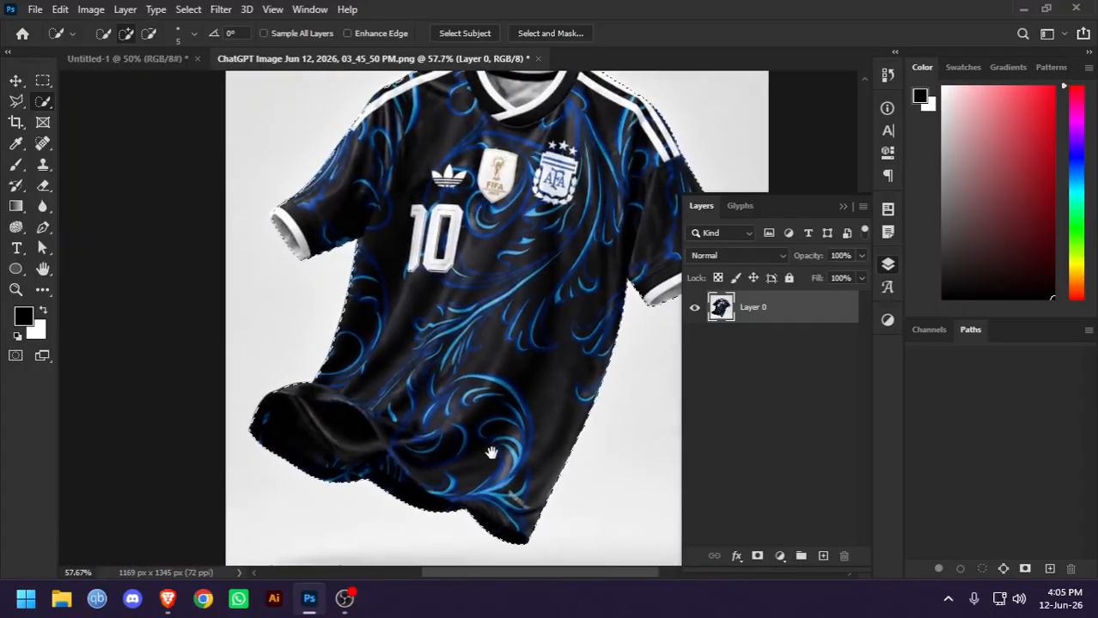
{"action": "scroll", "coordinate": [359, 360], "scroll_direction": "up", "scroll_amount": 4}
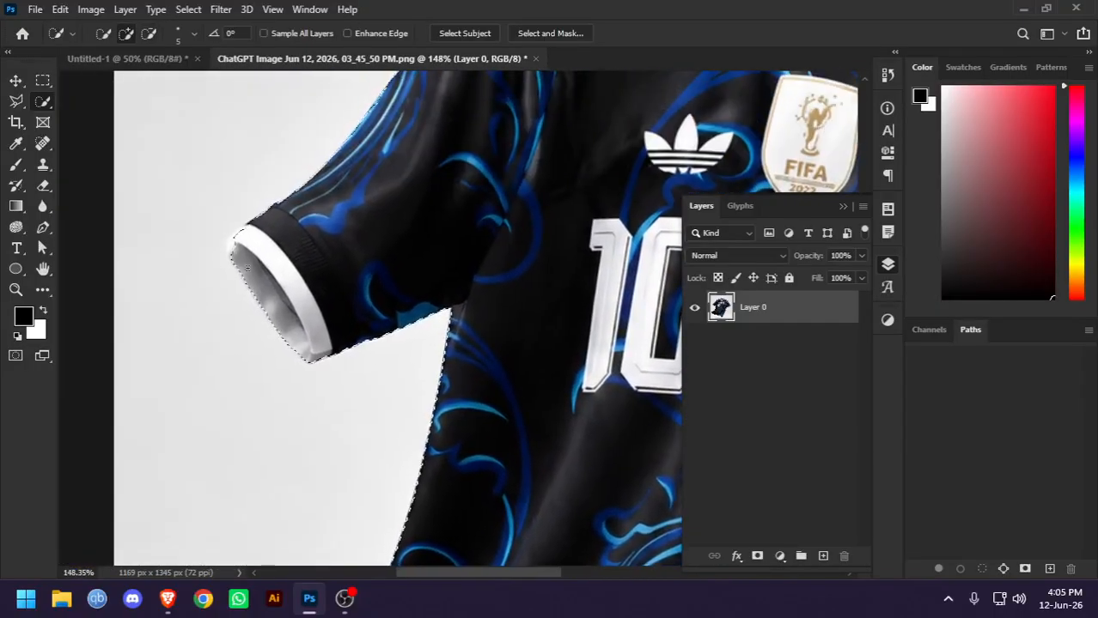
{"action": "scroll", "coordinate": [243, 213], "scroll_direction": "up", "scroll_amount": 2}
{"action": "scroll", "coordinate": [243, 214], "scroll_direction": "down", "scroll_amount": 5}
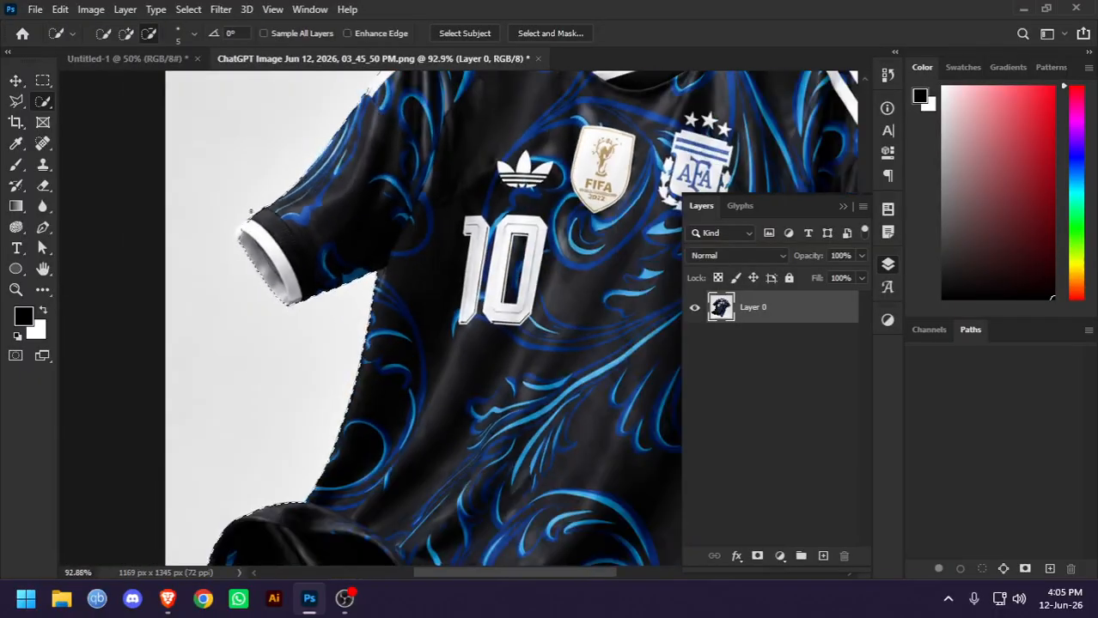
{"action": "scroll", "coordinate": [398, 286], "scroll_direction": "down", "scroll_amount": 1}
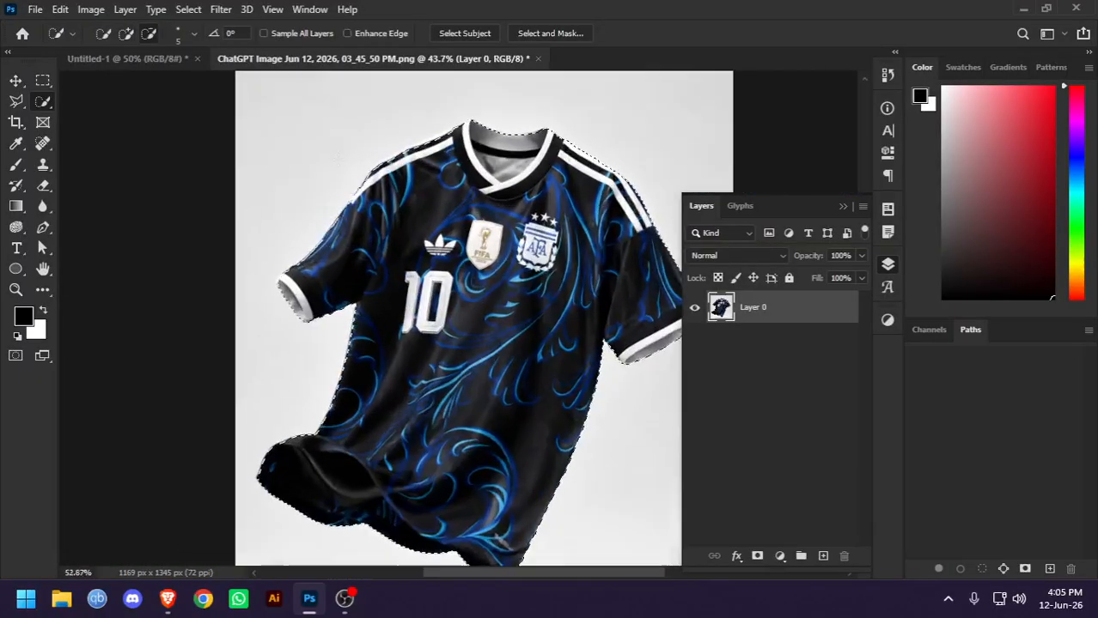
{"action": "scroll", "coordinate": [392, 160], "scroll_direction": "up", "scroll_amount": 5}
{"action": "scroll", "coordinate": [429, 193], "scroll_direction": "down", "scroll_amount": 2}
{"action": "scroll", "coordinate": [472, 181], "scroll_direction": "down", "scroll_amount": 3}
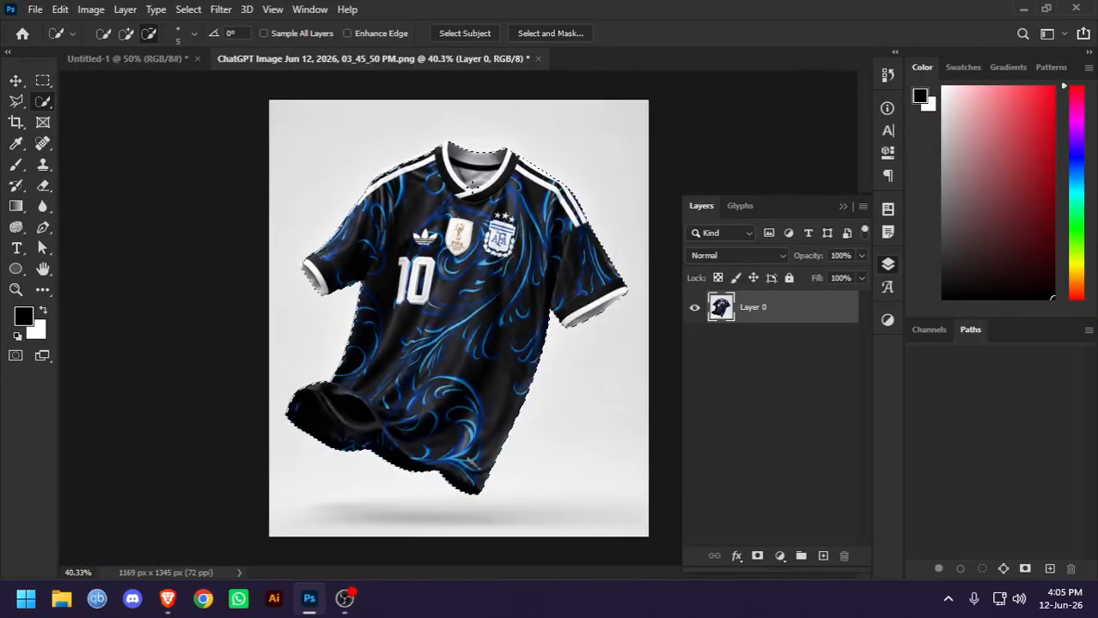
Mask Layer 0 with the jersey selection and convert the masked layer to a smart object
{"action": "left_click", "coordinate": [756, 559]}
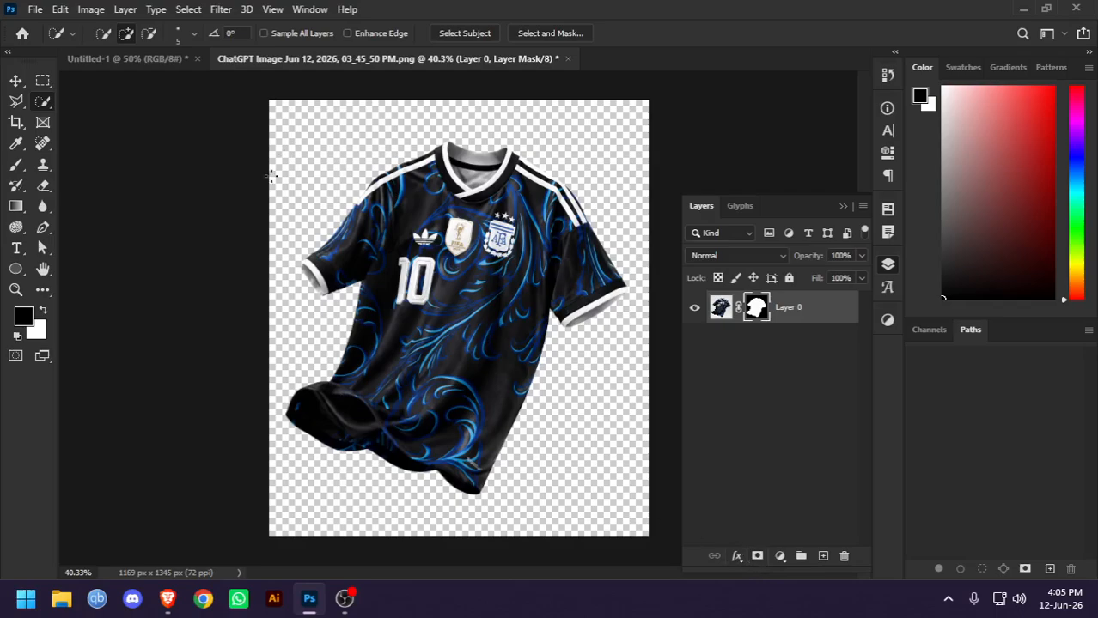
{"action": "left_click", "coordinate": [15, 81]}
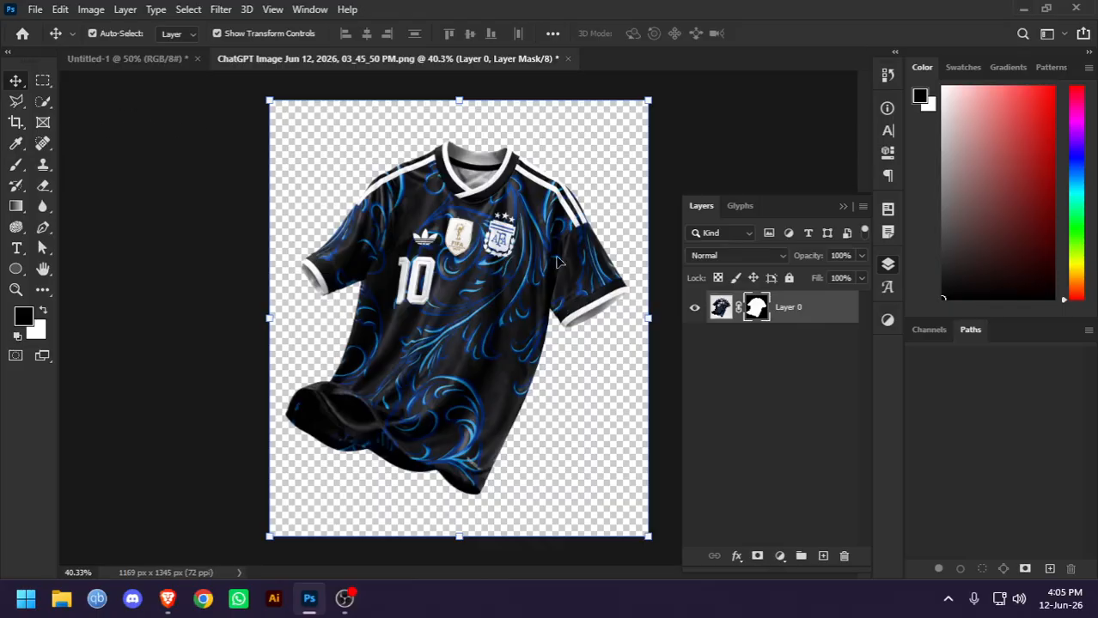
{"action": "right_click", "coordinate": [822, 325]}
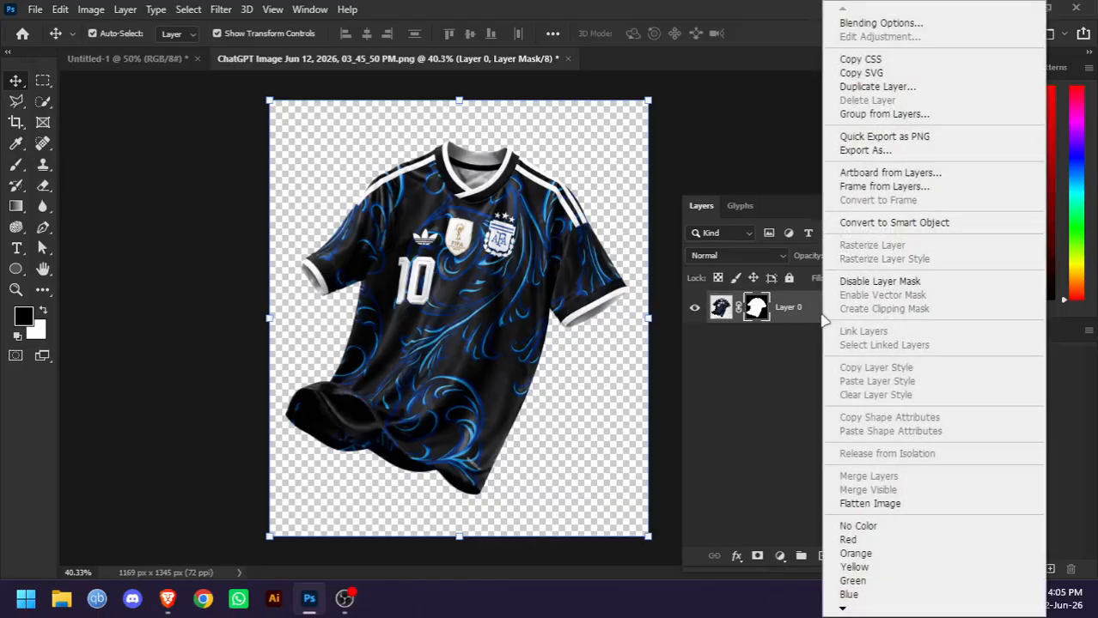
{"action": "left_click", "coordinate": [880, 224]}
Copy the cut-out jersey smart object into the Untitled-1 document
{"action": "left_click_drag", "start_coordinate": [447, 235], "coordinate": [495, 268]}
{"action": "left_click", "coordinate": [121, 62]}
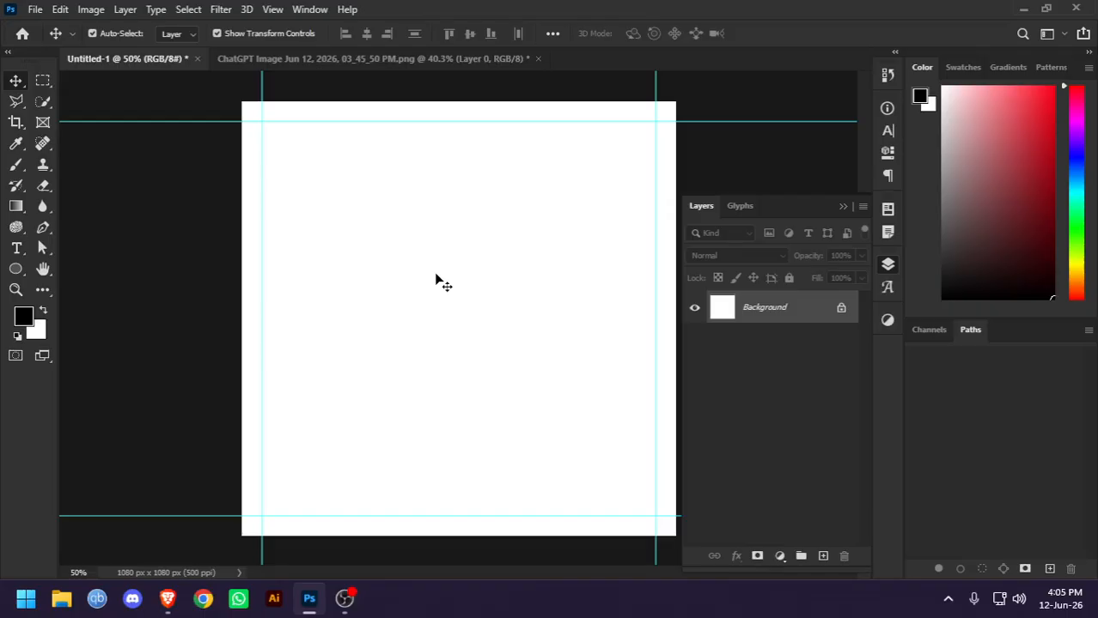
{"action": "left_click", "coordinate": [351, 60]}
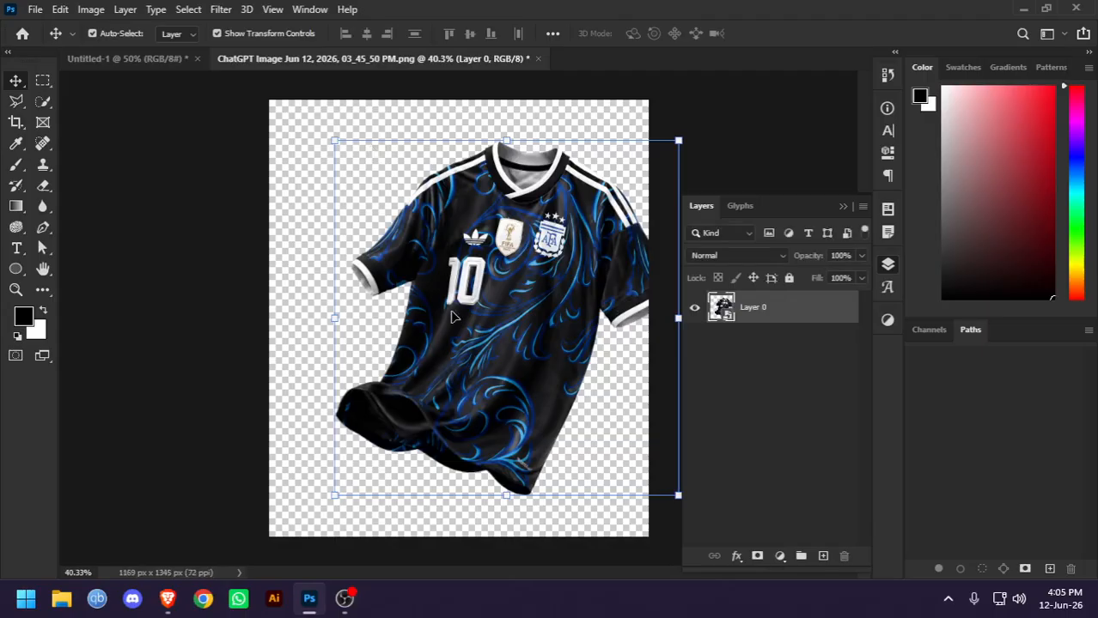
{"action": "left_click", "coordinate": [133, 60]}
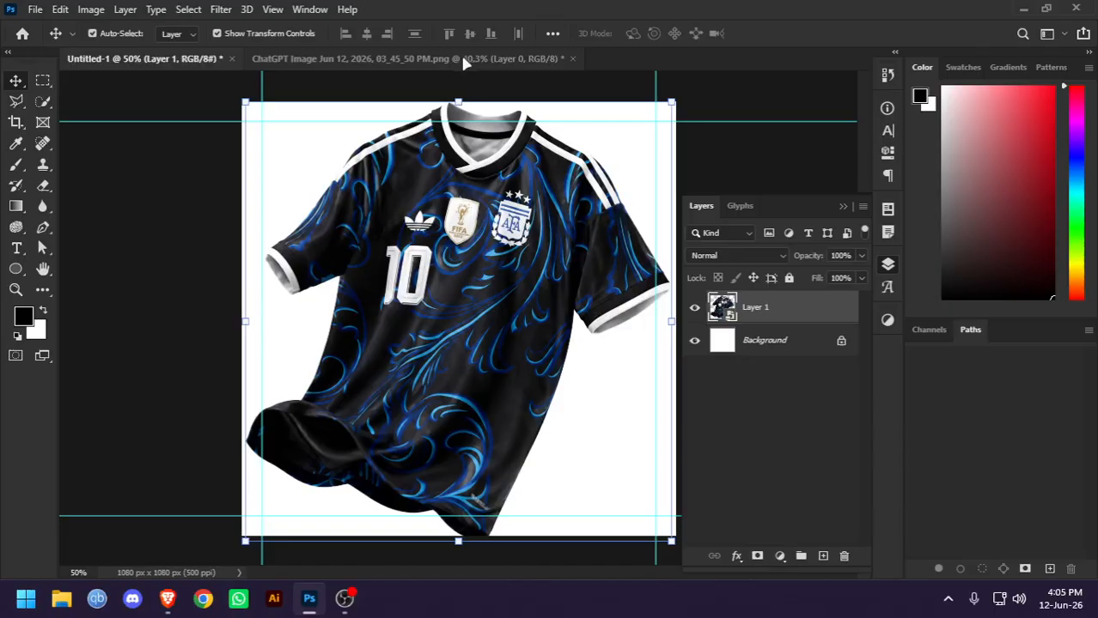
Scale the jersey to 8.24% in width and height and position it at X 507.50 px, Y 540.00 px
{"action": "left_click_drag", "start_coordinate": [458, 103], "coordinate": [477, 288]}
{"action": "left_click_drag", "start_coordinate": [472, 357], "coordinate": [460, 263]}
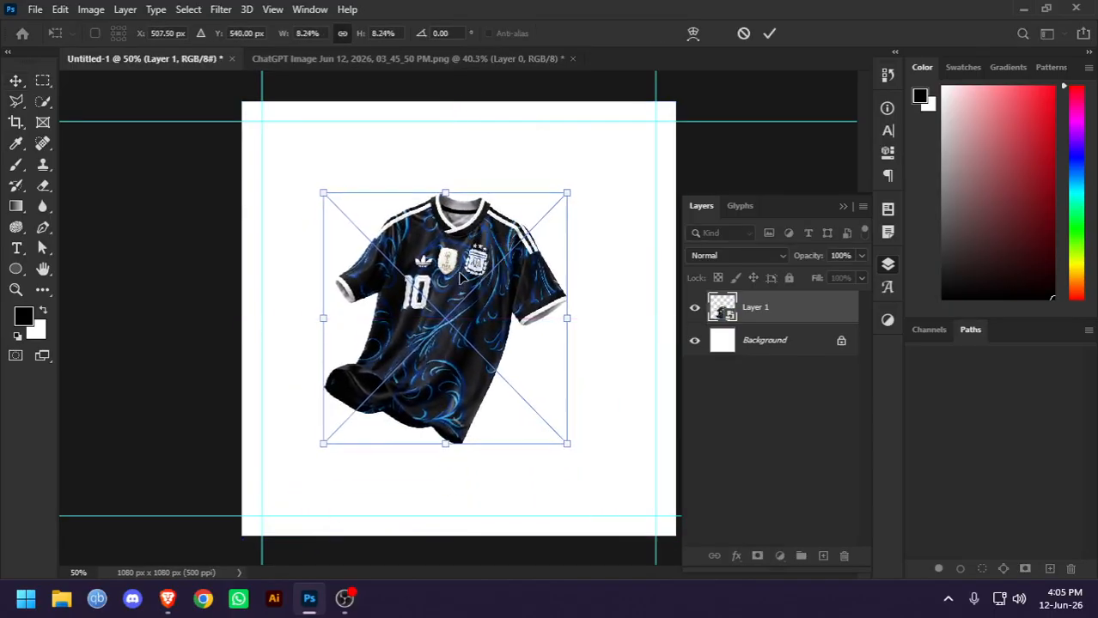
{"action": "key", "text": "Return"}
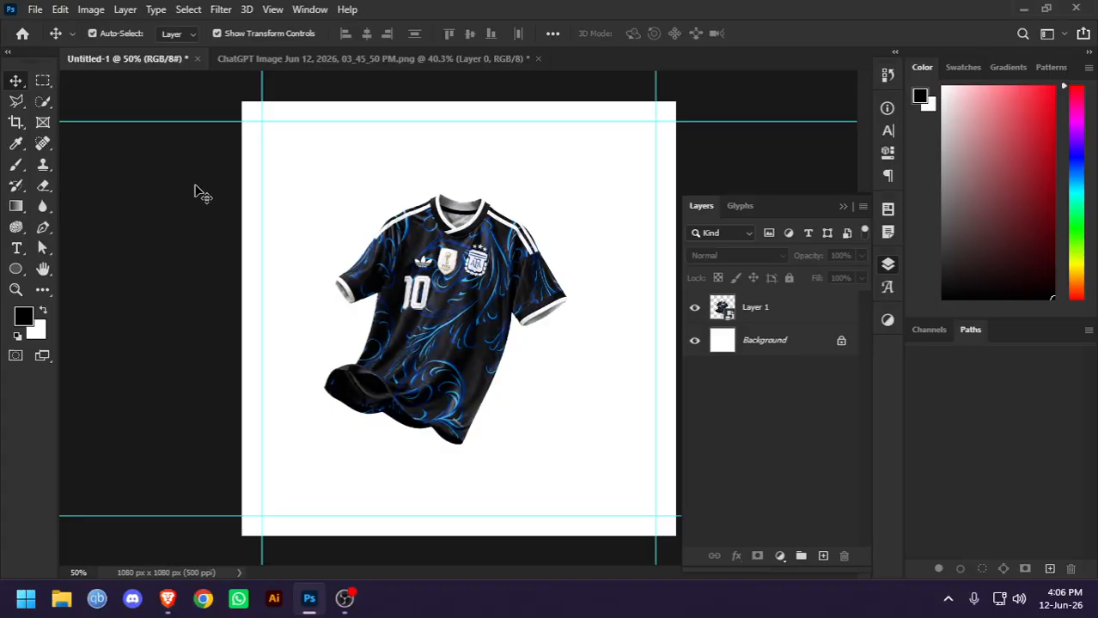
Shift the jersey slightly to the right to centre it on the white canvas and deselect it
{"action": "scroll", "coordinate": [434, 316], "scroll_direction": "up", "scroll_amount": 10}
{"action": "scroll", "coordinate": [443, 303], "scroll_direction": "down", "scroll_amount": 5}
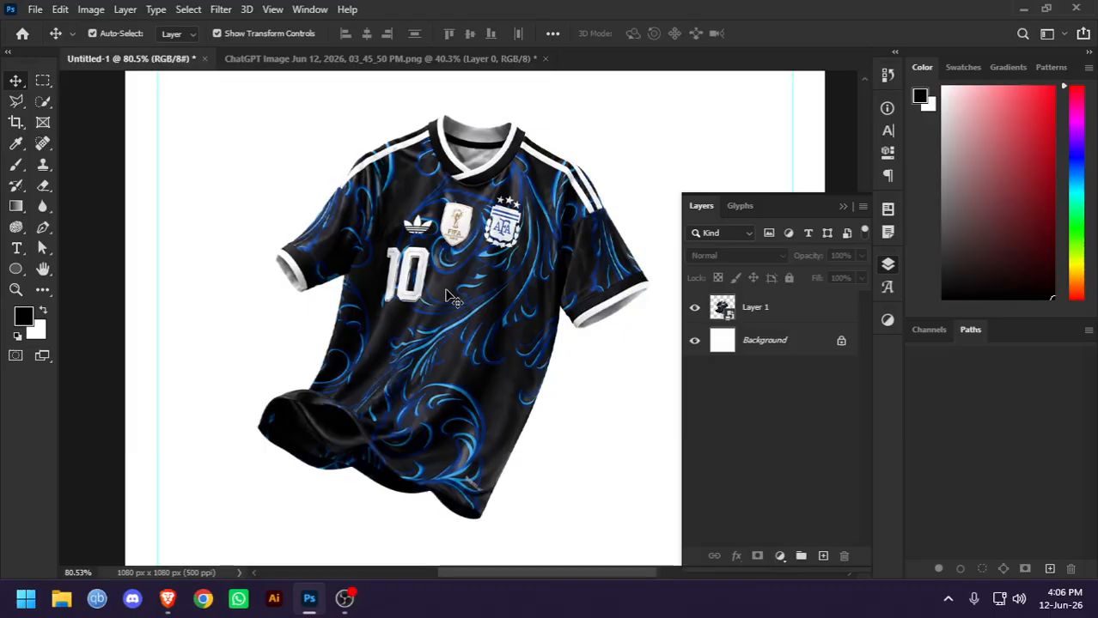
{"action": "scroll", "coordinate": [453, 297], "scroll_direction": "down", "scroll_amount": 2}
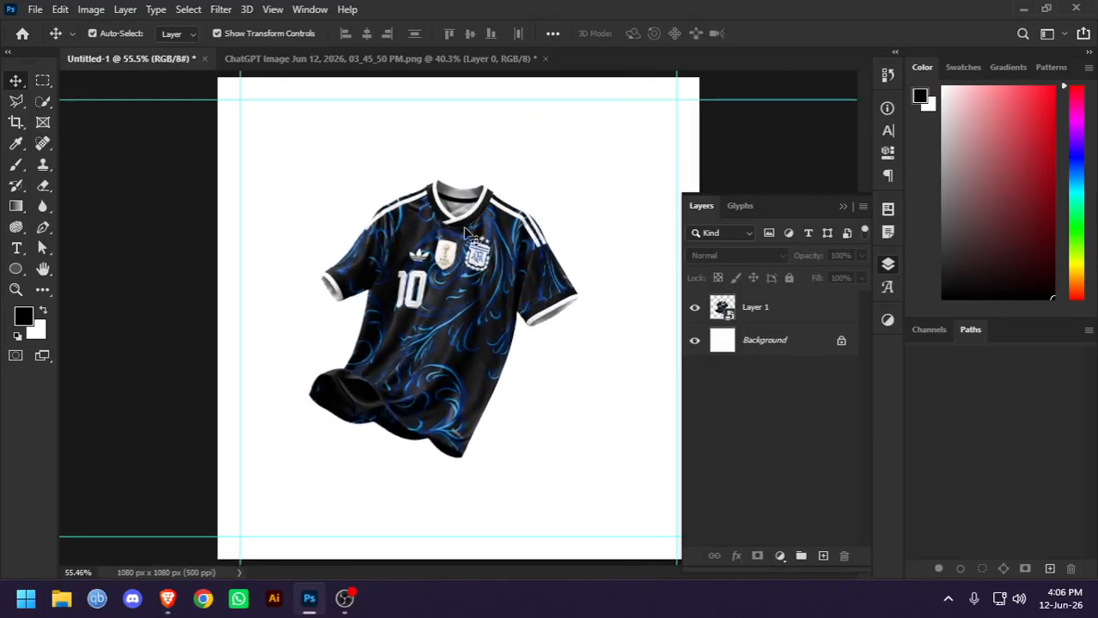
{"action": "left_click_drag", "start_coordinate": [474, 232], "coordinate": [490, 235]}
{"action": "left_click", "coordinate": [278, 255]}
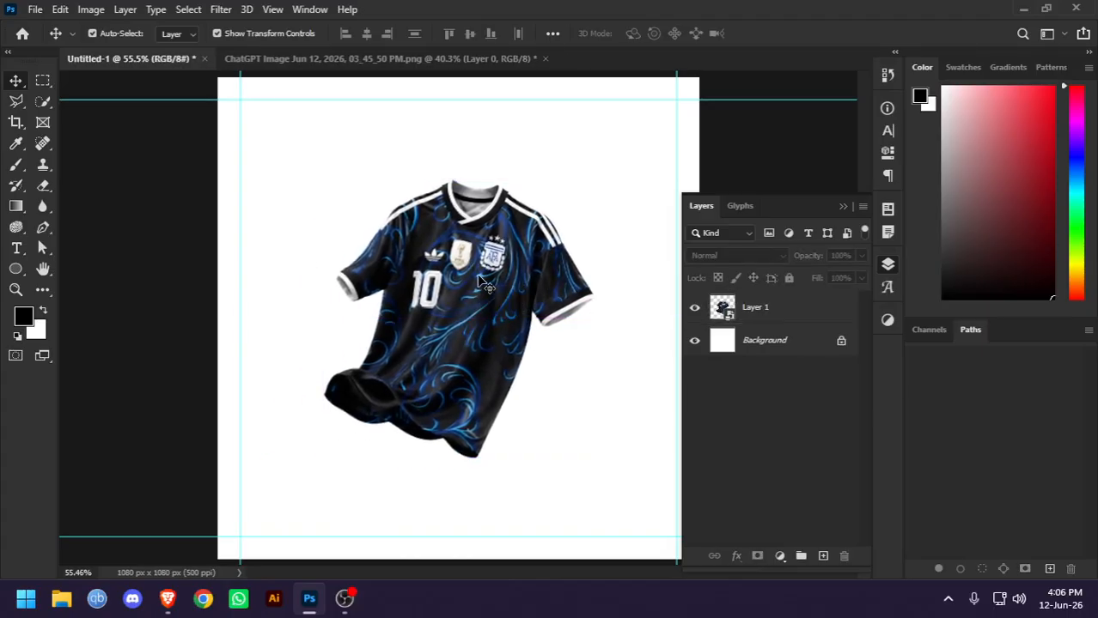
{"action": "scroll", "coordinate": [477, 279], "scroll_direction": "up", "scroll_amount": 4}
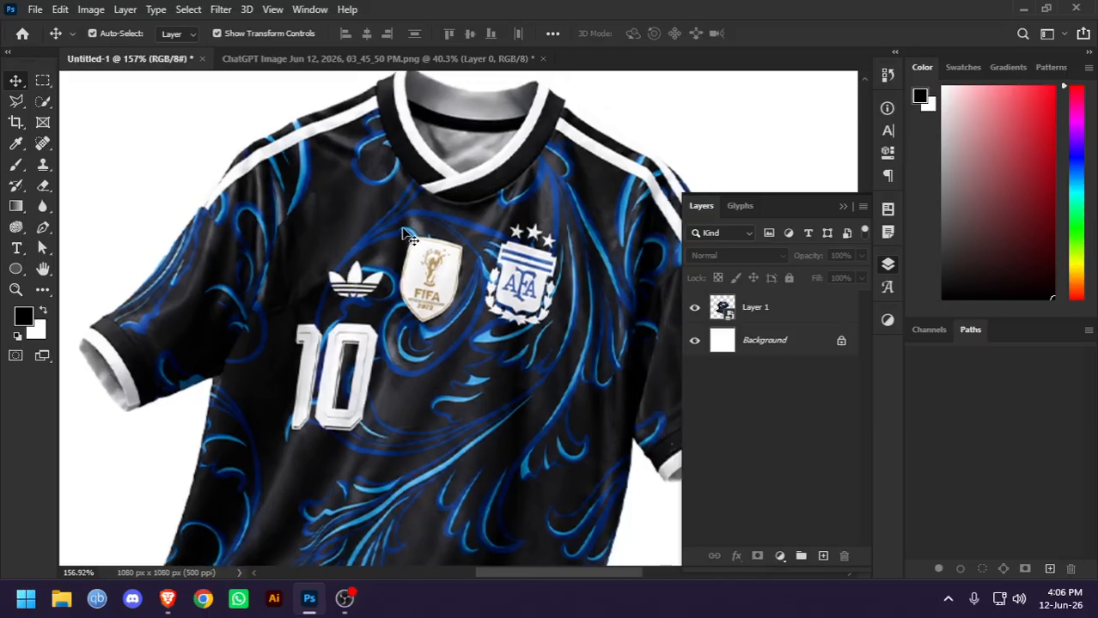
{"action": "scroll", "coordinate": [317, 175], "scroll_direction": "up", "scroll_amount": 3}
{"action": "scroll", "coordinate": [317, 174], "scroll_direction": "down", "scroll_amount": 4}
{"action": "scroll", "coordinate": [367, 214], "scroll_direction": "down", "scroll_amount": 5}
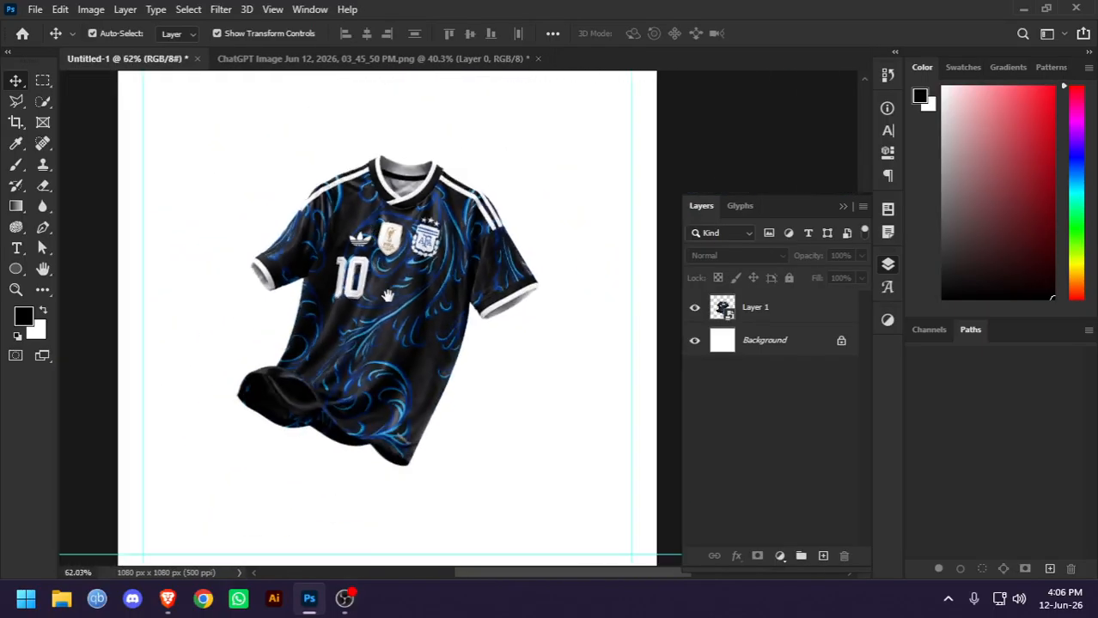
{"action": "scroll", "coordinate": [489, 327], "scroll_direction": "up", "scroll_amount": 3}
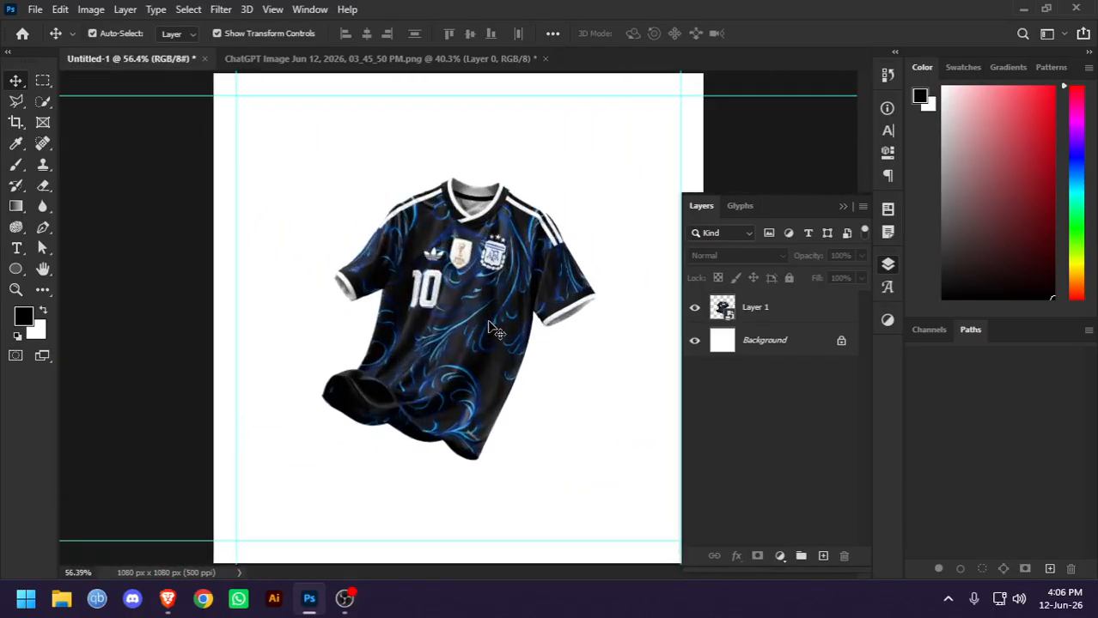
{"action": "scroll", "coordinate": [492, 330], "scroll_direction": "down", "scroll_amount": 2}
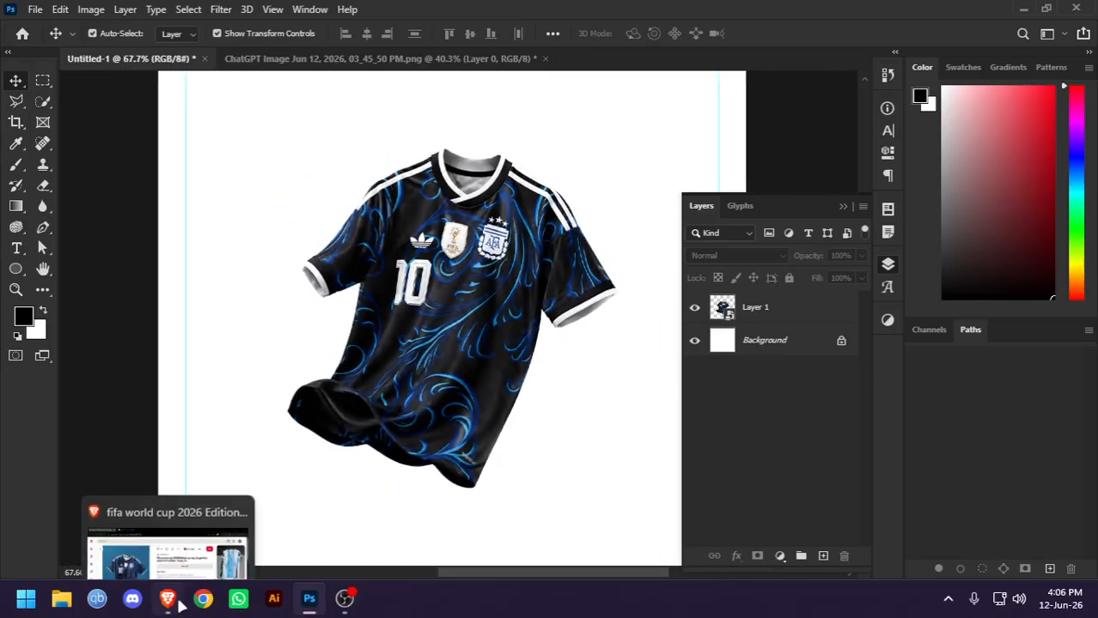
Switch to Pinterest in the Brave browser and search for "football stadium"
{"action": "left_click", "coordinate": [168, 599]}
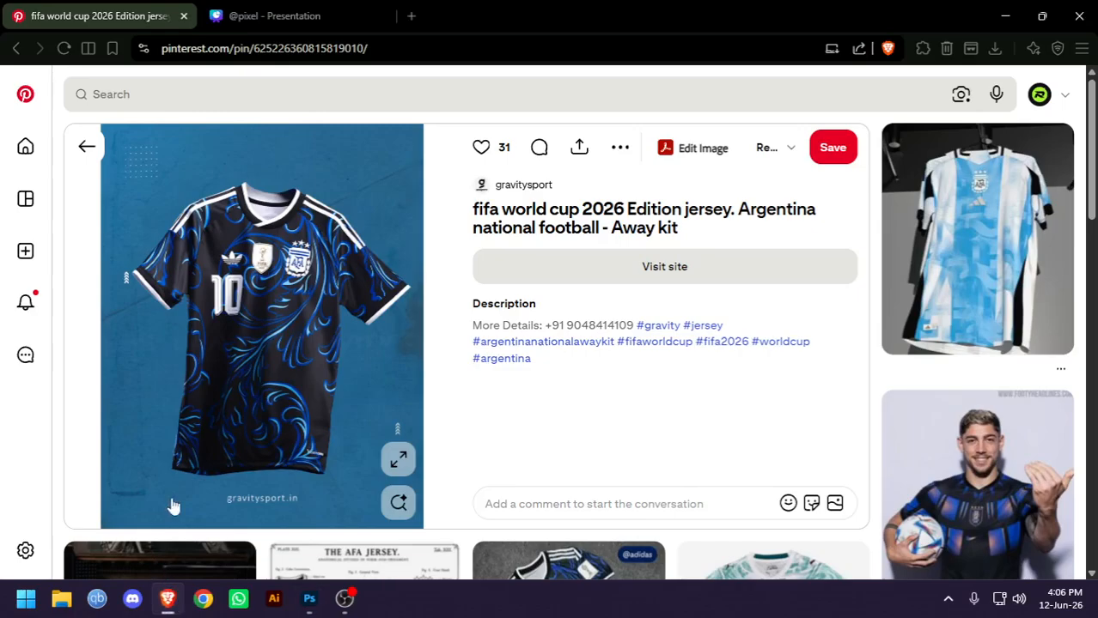
{"action": "left_click", "coordinate": [257, 94]}
{"action": "type", "text": "footb"}
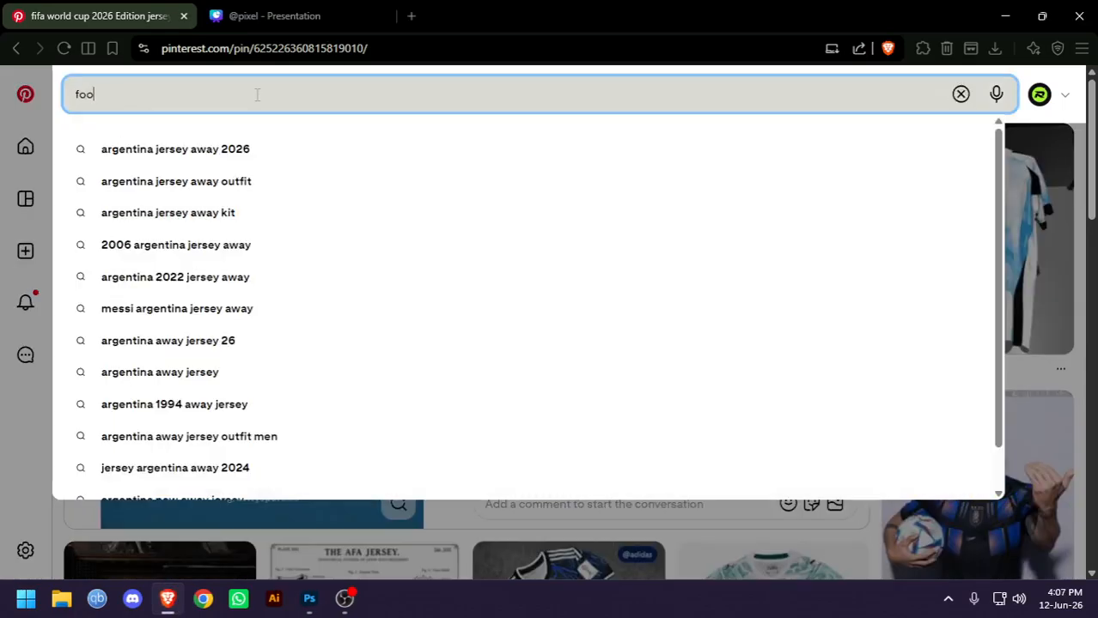
{"action": "type", "text": "aal stadium"}
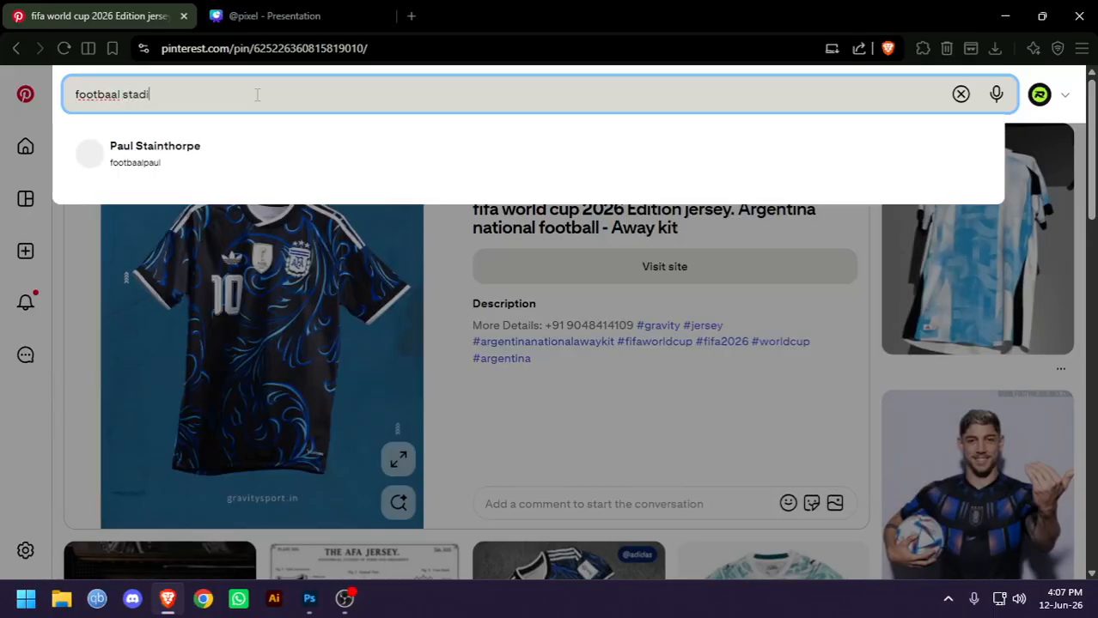
{"action": "key", "text": "Return"}
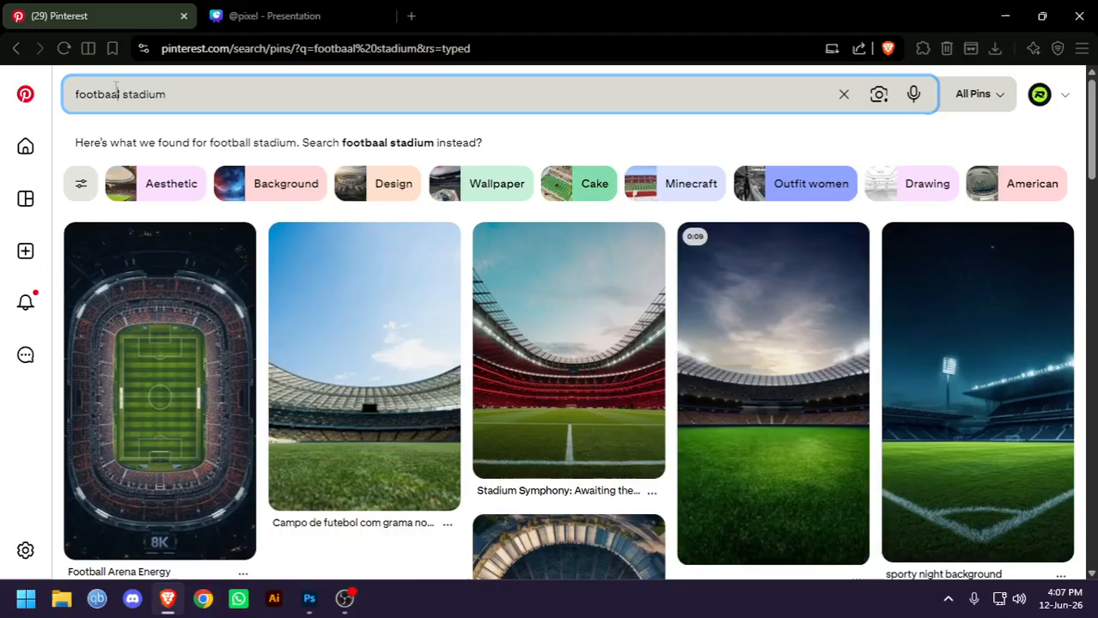
{"action": "left_click", "coordinate": [115, 93]}
{"action": "key", "text": "BackSpace"}
{"action": "type", "text": "l"}
{"action": "key", "text": "Return"}
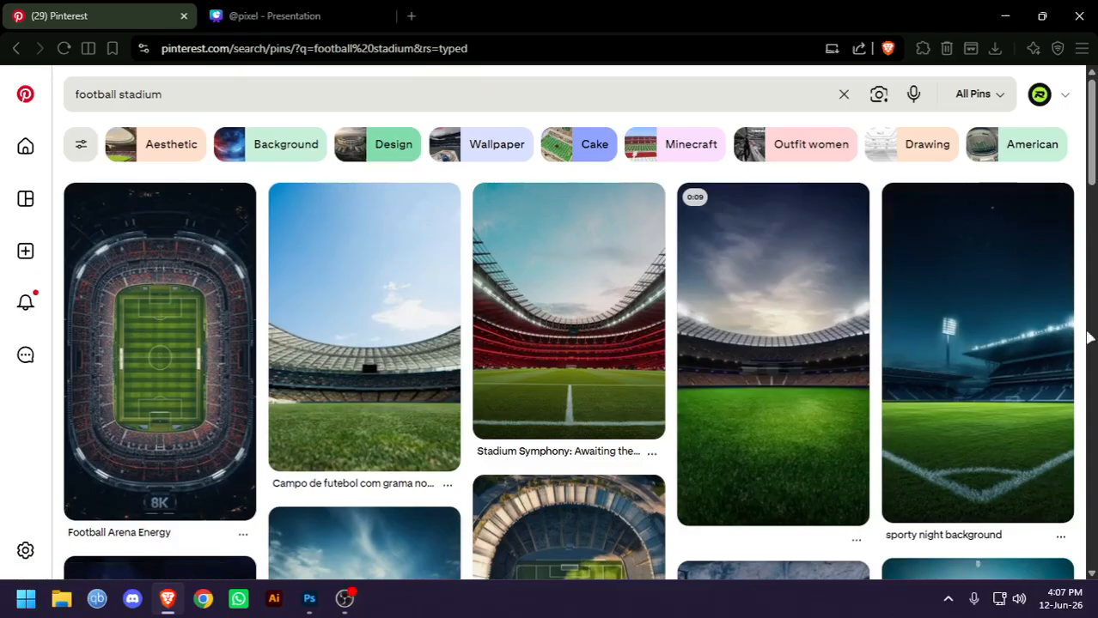
Browse the football stadium results and open the pin of the stadium with an orange sky and light beams
{"action": "scroll", "coordinate": [717, 323], "scroll_direction": "down", "scroll_amount": 3}
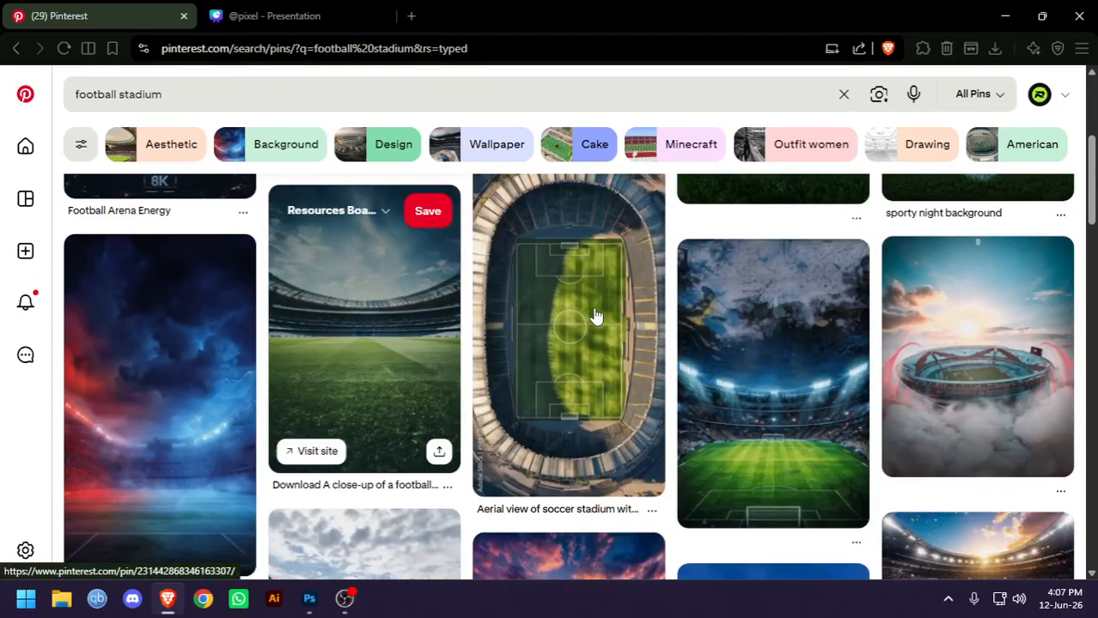
{"action": "scroll", "coordinate": [600, 316], "scroll_direction": "down", "scroll_amount": 2}
{"action": "scroll", "coordinate": [770, 327], "scroll_direction": "up", "scroll_amount": 2}
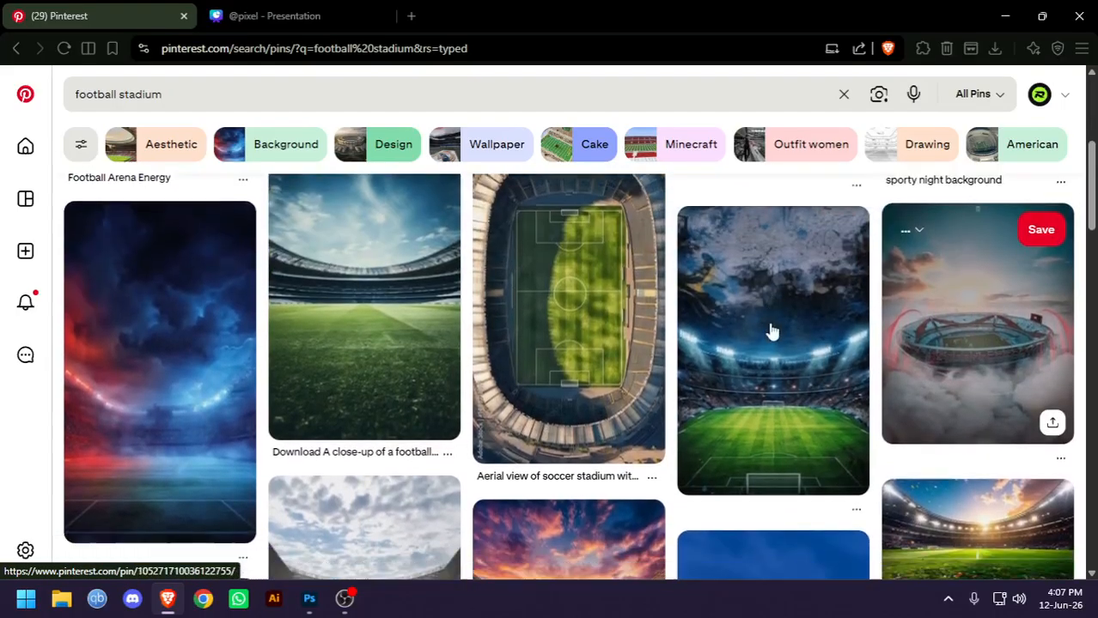
{"action": "scroll", "coordinate": [773, 328], "scroll_direction": "down", "scroll_amount": 2}
{"action": "scroll", "coordinate": [773, 328], "scroll_direction": "down", "scroll_amount": 2}
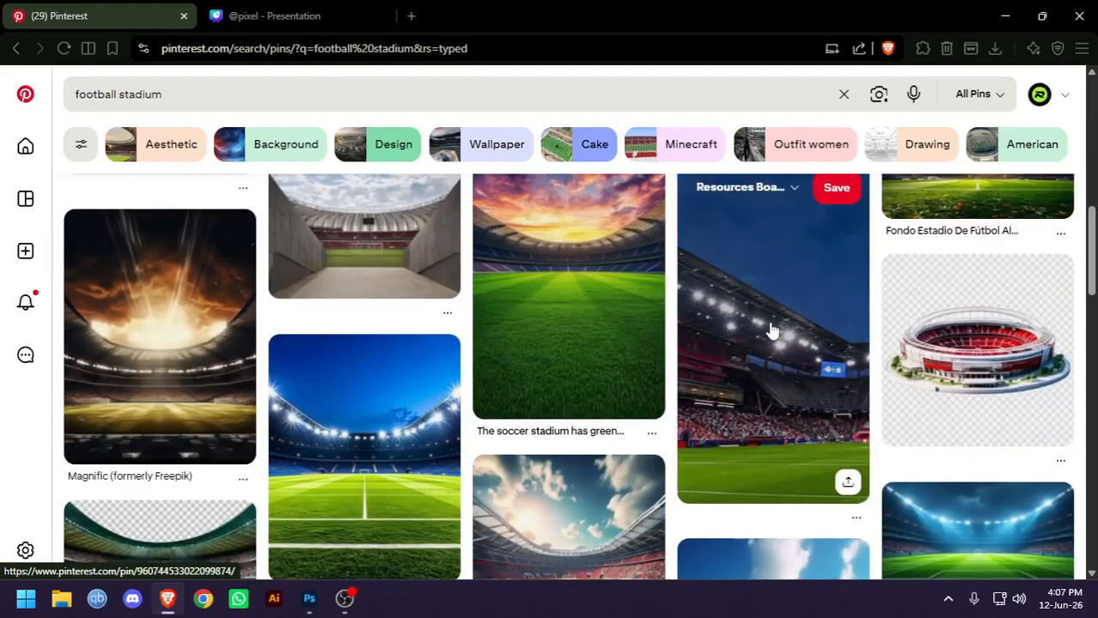
{"action": "left_click", "coordinate": [201, 361]}
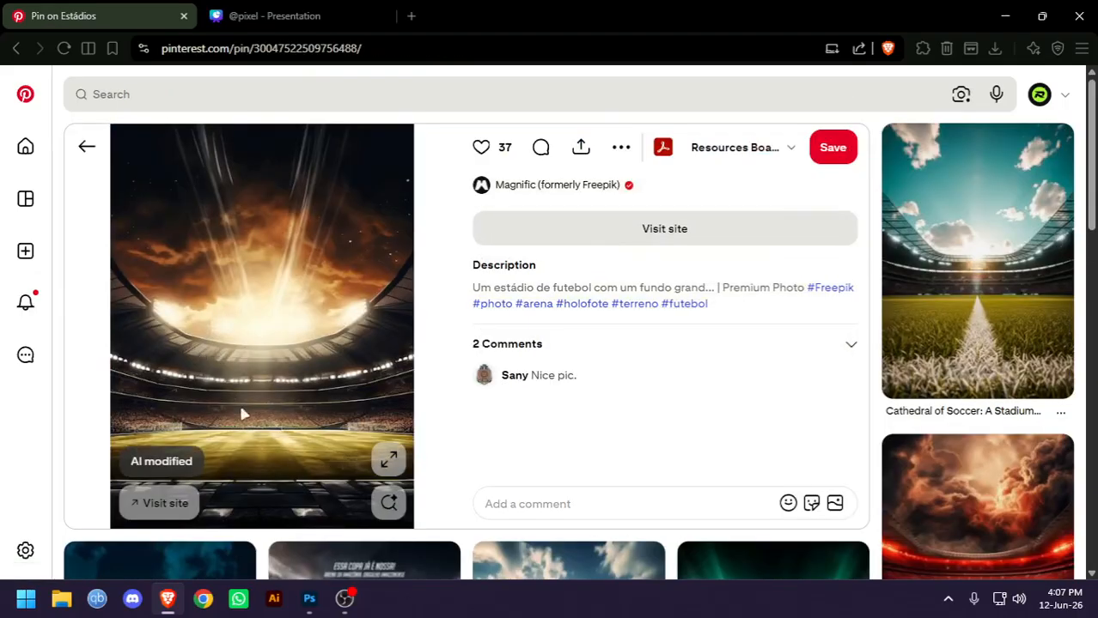
Look through the related pins and open the one showing a night stadium with a dark blue sky above the pitch
{"action": "scroll", "coordinate": [845, 287], "scroll_direction": "down", "scroll_amount": 3}
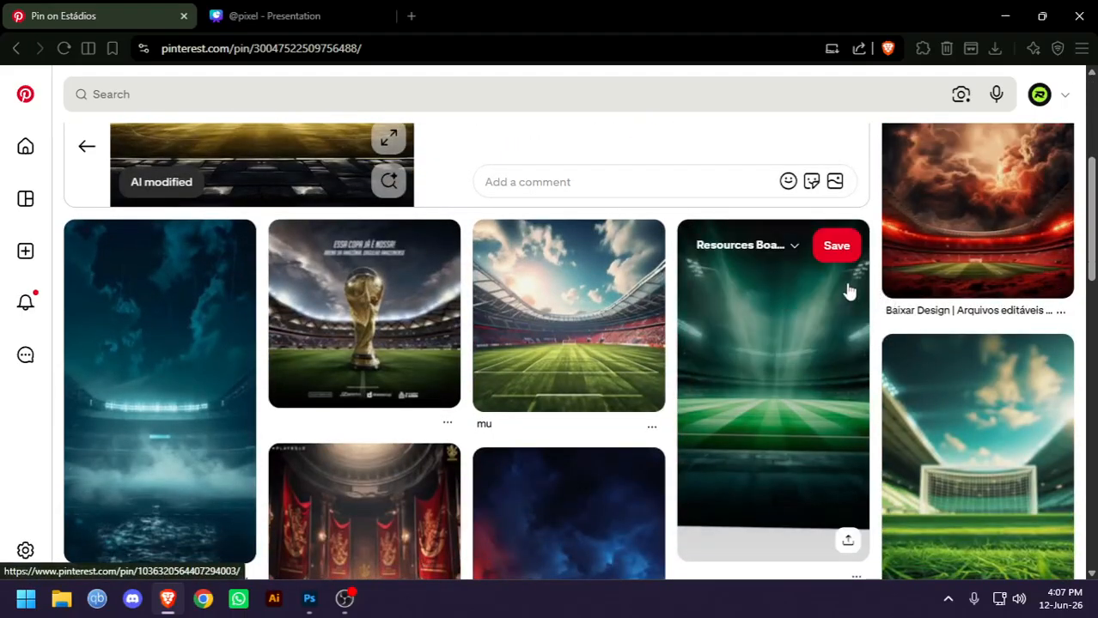
{"action": "scroll", "coordinate": [848, 292], "scroll_direction": "down", "scroll_amount": 2}
{"action": "scroll", "coordinate": [849, 292], "scroll_direction": "down", "scroll_amount": 2}
{"action": "scroll", "coordinate": [846, 281], "scroll_direction": "down", "scroll_amount": 1}
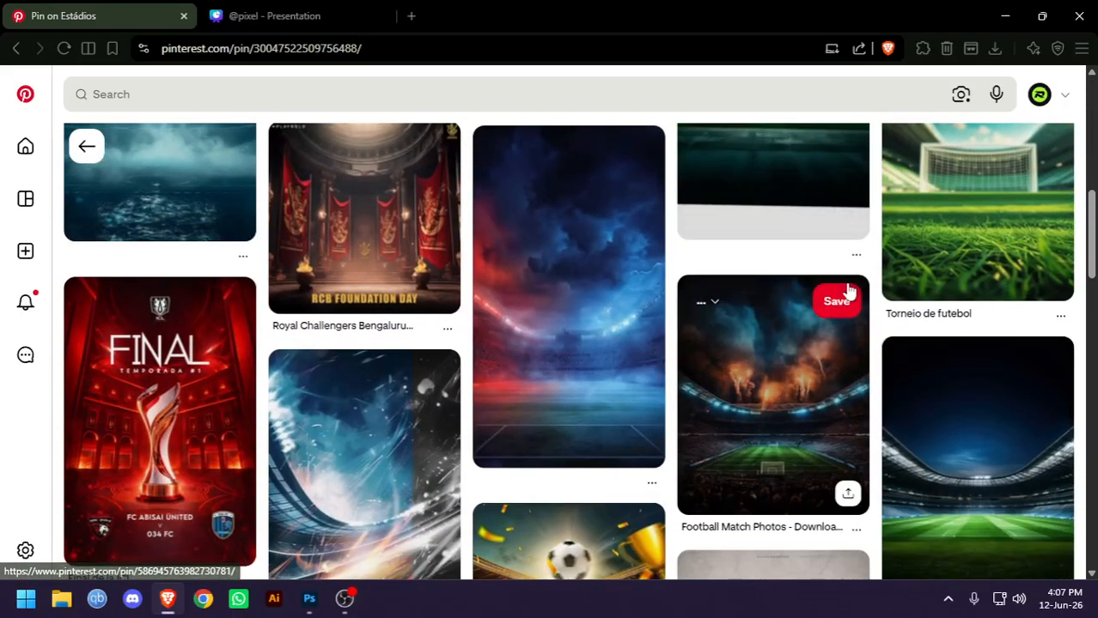
{"action": "scroll", "coordinate": [846, 281], "scroll_direction": "down", "scroll_amount": 2}
{"action": "left_click", "coordinate": [973, 319]}
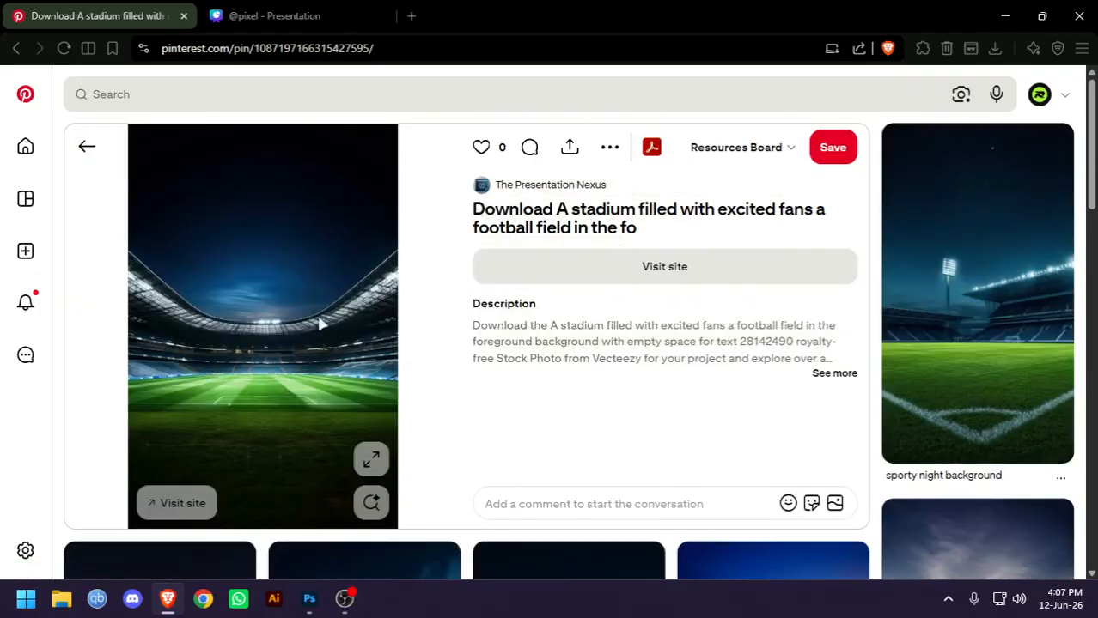
Copy the night stadium image from the pin and paste it into the Untitled-1 document in Photoshop
{"action": "right_click", "coordinate": [263, 232]}
{"action": "left_click", "coordinate": [343, 293]}
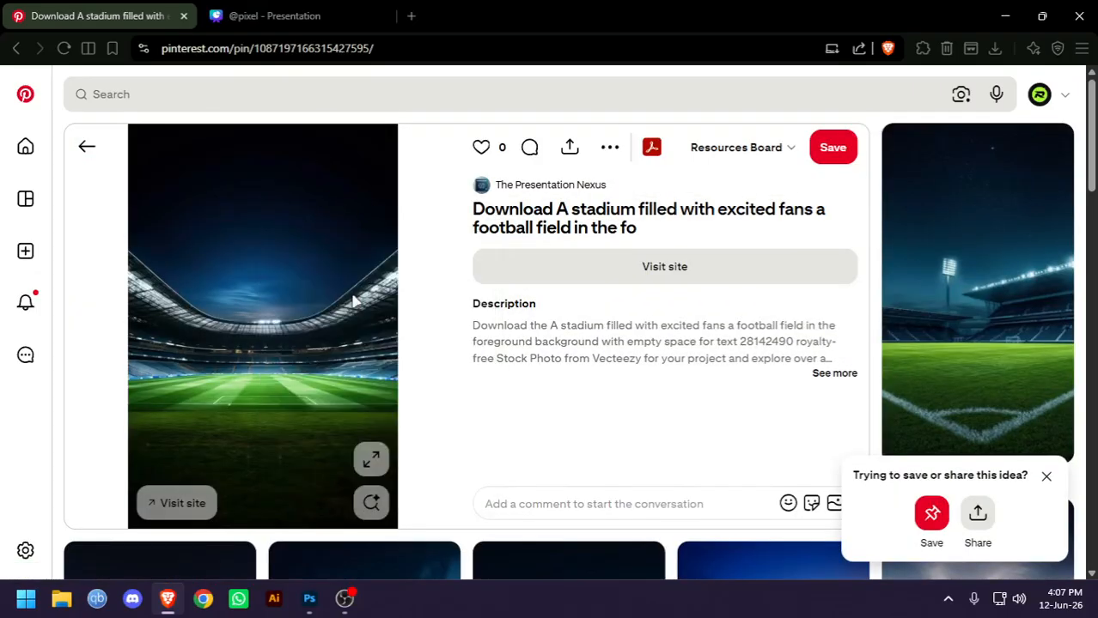
{"action": "key", "text": "alt+Tab"}
{"action": "scroll", "coordinate": [258, 228], "scroll_direction": "down", "scroll_amount": 4}
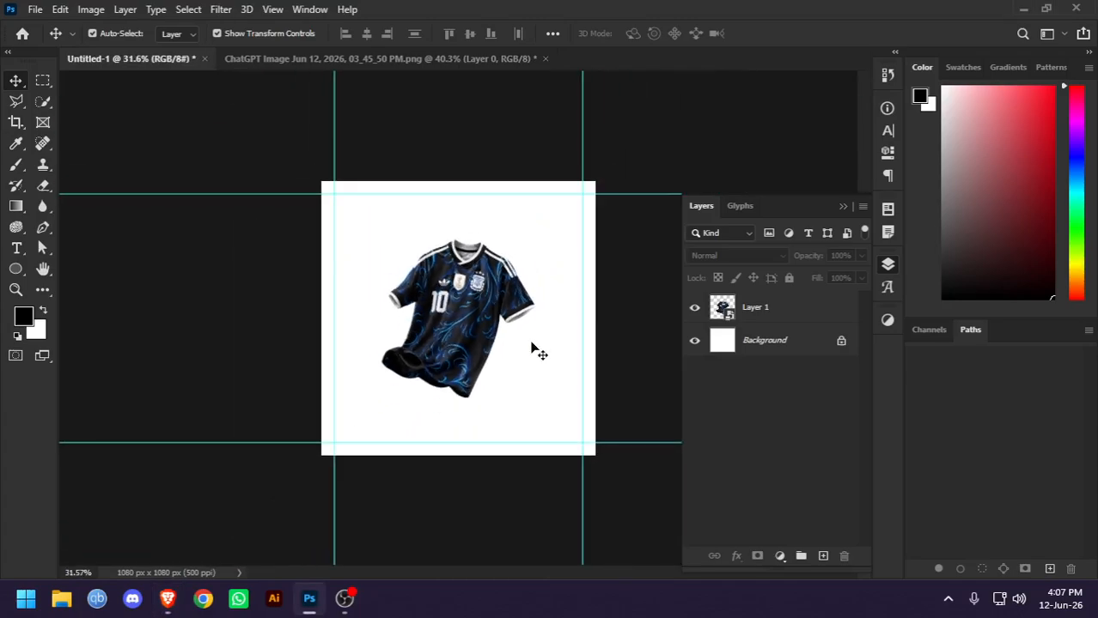
{"action": "key", "text": "ctrl+v"}
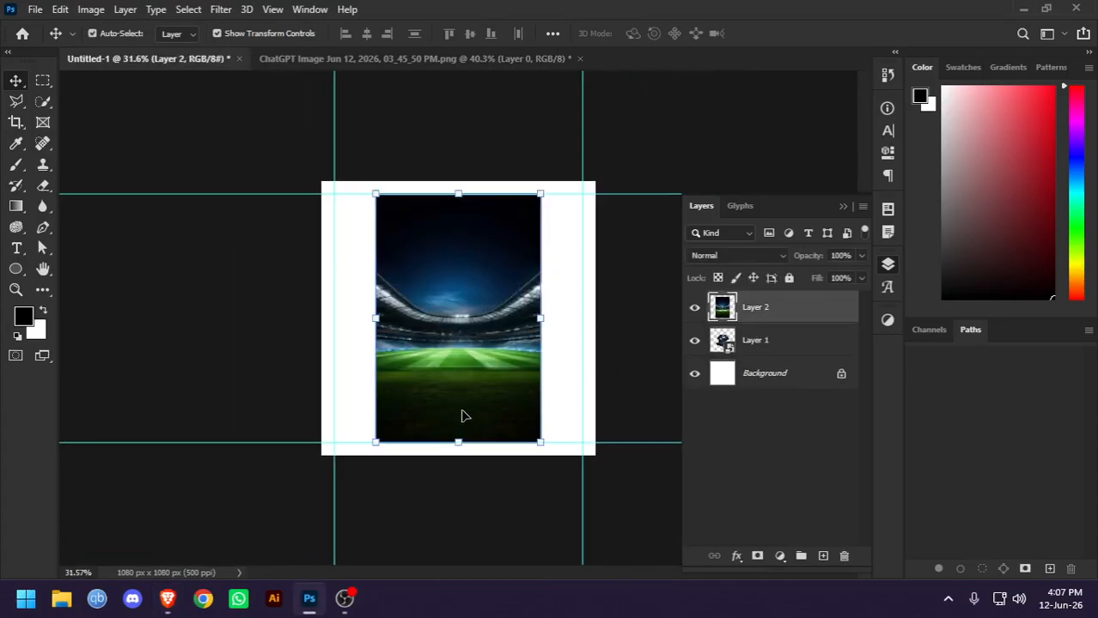
Scale the stadium image to 165.14% in width and height, centred at X 540.00 px, Y 540.00 px, to span the canvas
{"action": "left_click_drag", "start_coordinate": [461, 441], "coordinate": [458, 455]}
{"action": "left_click_drag", "start_coordinate": [458, 194], "coordinate": [458, 182]}
{"action": "left_click_drag", "start_coordinate": [367, 317], "coordinate": [321, 318]}
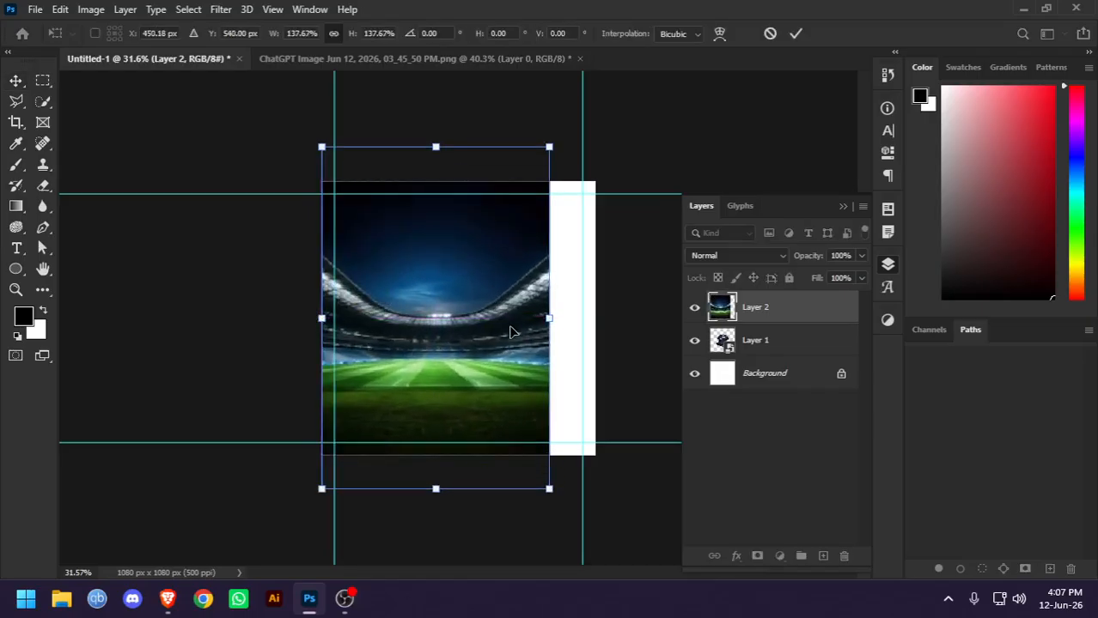
{"action": "left_click_drag", "start_coordinate": [552, 322], "coordinate": [596, 318]}
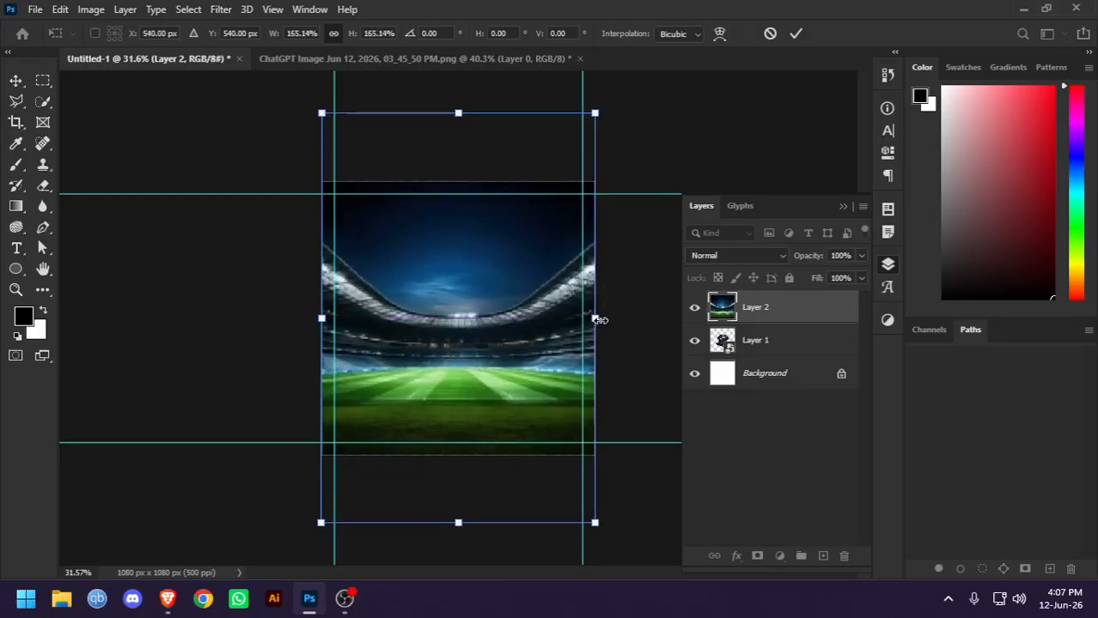
{"action": "key", "text": "Return"}
Move the jersey layer above the stadium layer in the stacking order and deselect it
{"action": "left_click_drag", "start_coordinate": [785, 343], "coordinate": [773, 296]}
{"action": "left_click", "coordinate": [237, 307]}
{"action": "scroll", "coordinate": [338, 356], "scroll_direction": "up", "scroll_amount": 10}
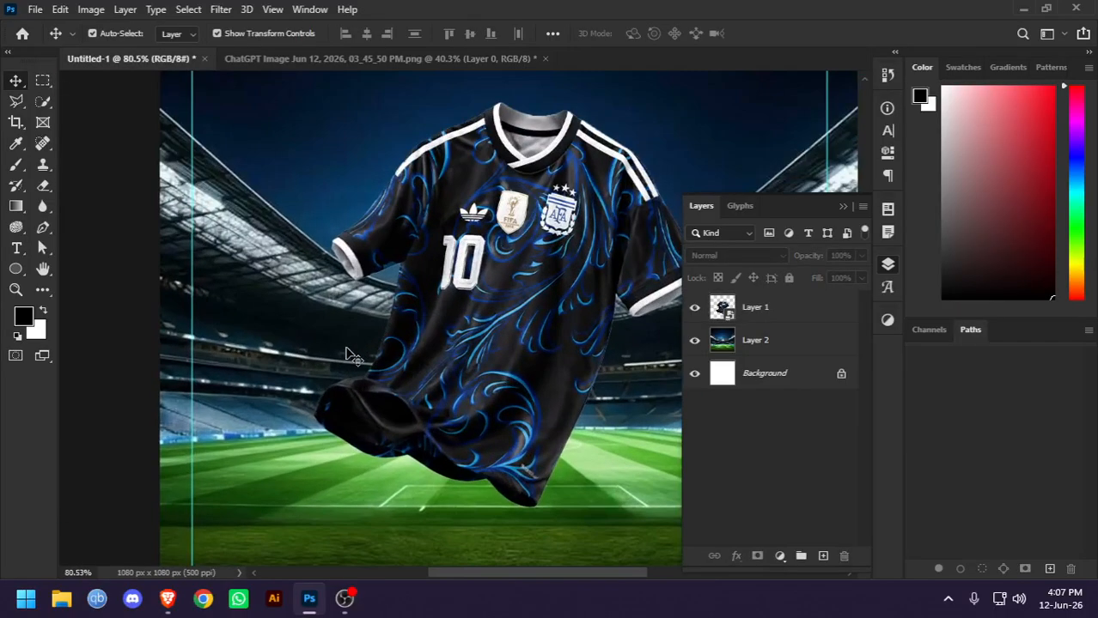
{"action": "scroll", "coordinate": [477, 315], "scroll_direction": "down", "scroll_amount": 3}
{"action": "scroll", "coordinate": [481, 322], "scroll_direction": "down", "scroll_amount": 3}
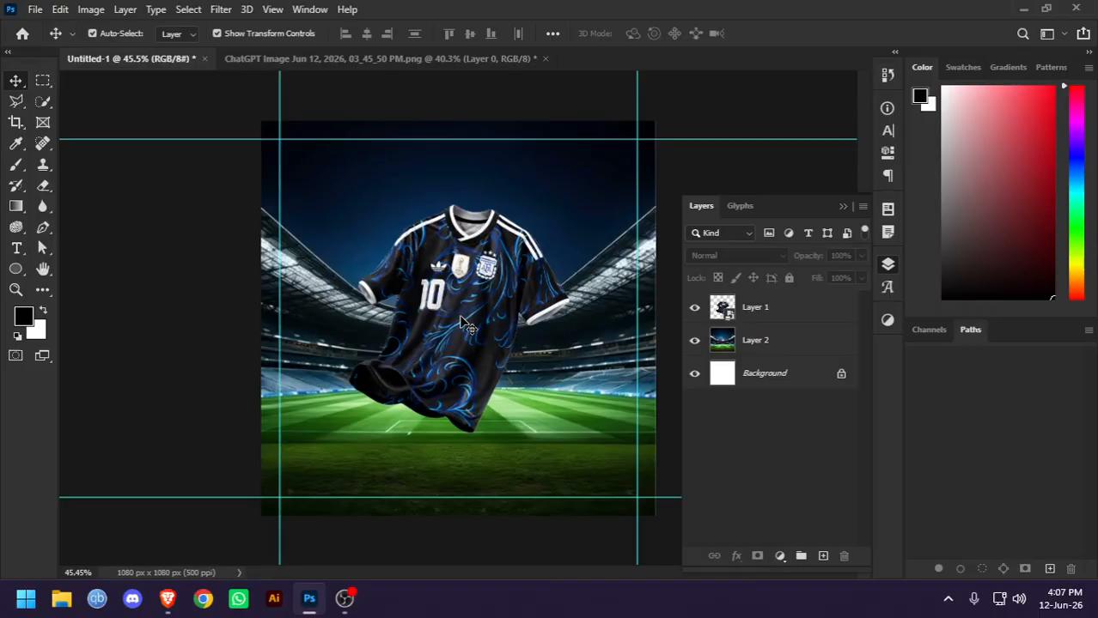
Hide the jersey layer and select the stadium layer
{"action": "left_click", "coordinate": [695, 308]}
{"action": "left_click", "coordinate": [513, 354]}
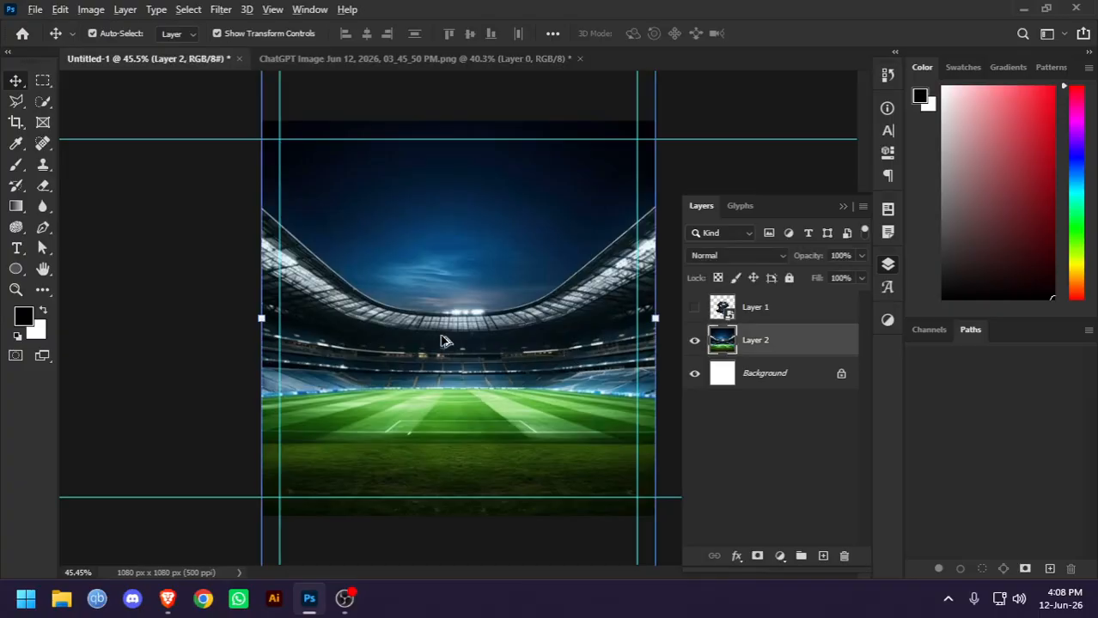
{"action": "scroll", "coordinate": [447, 336], "scroll_direction": "up", "scroll_amount": 6}
{"action": "scroll", "coordinate": [446, 336], "scroll_direction": "down", "scroll_amount": 6}
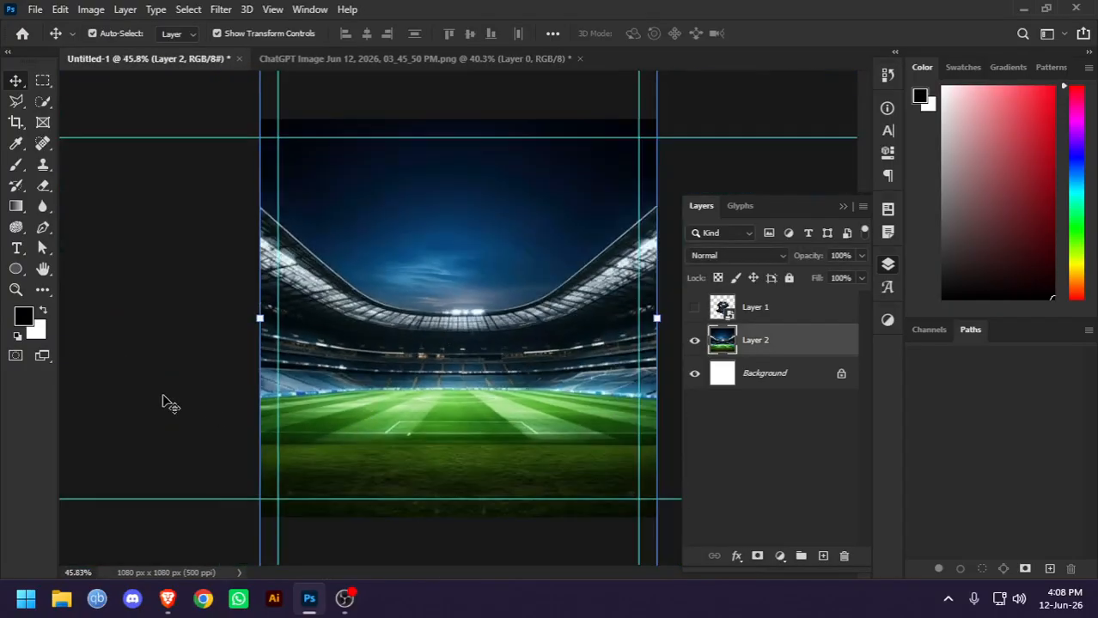
{"action": "left_click", "coordinate": [695, 309]}
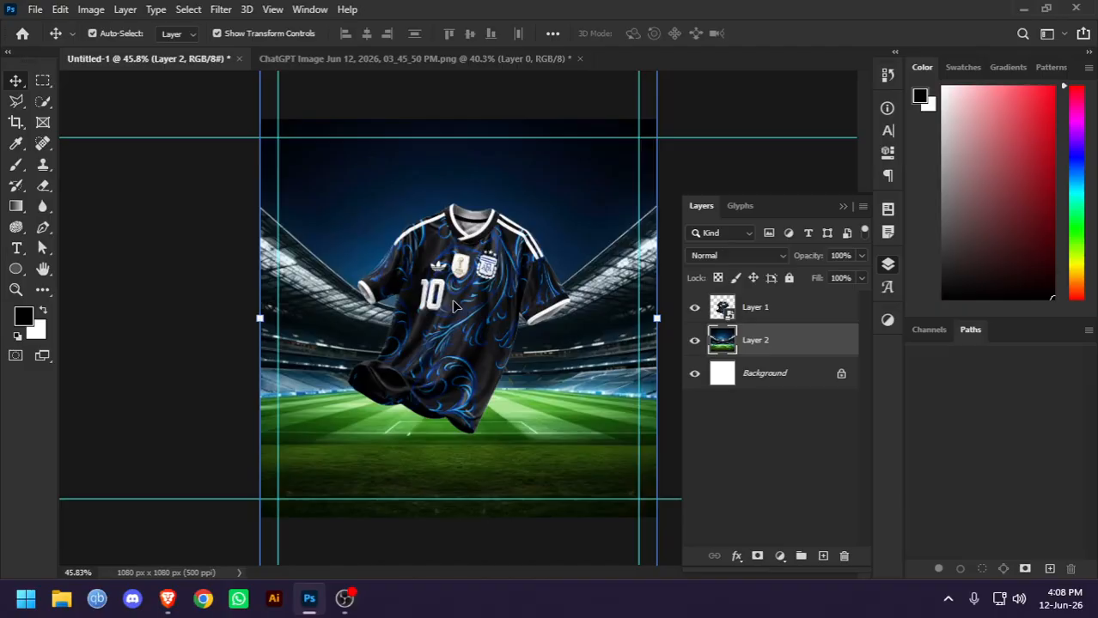
{"action": "left_click", "coordinate": [695, 307]}
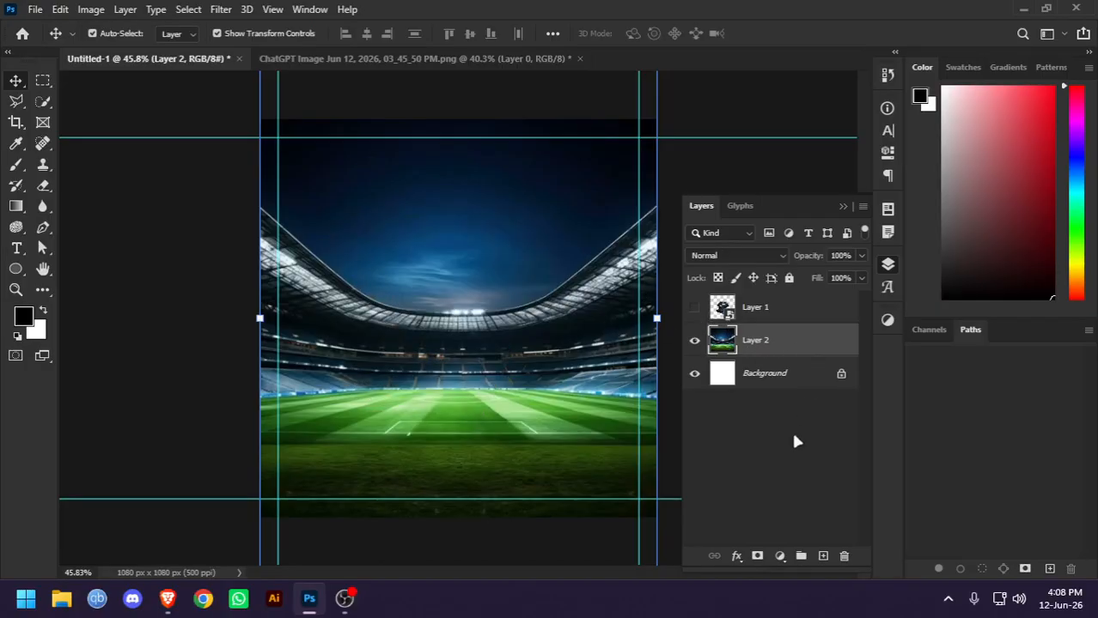
Add a Color Balance adjustment above the stadium layer and clip it to that layer
{"action": "left_click", "coordinate": [780, 556]}
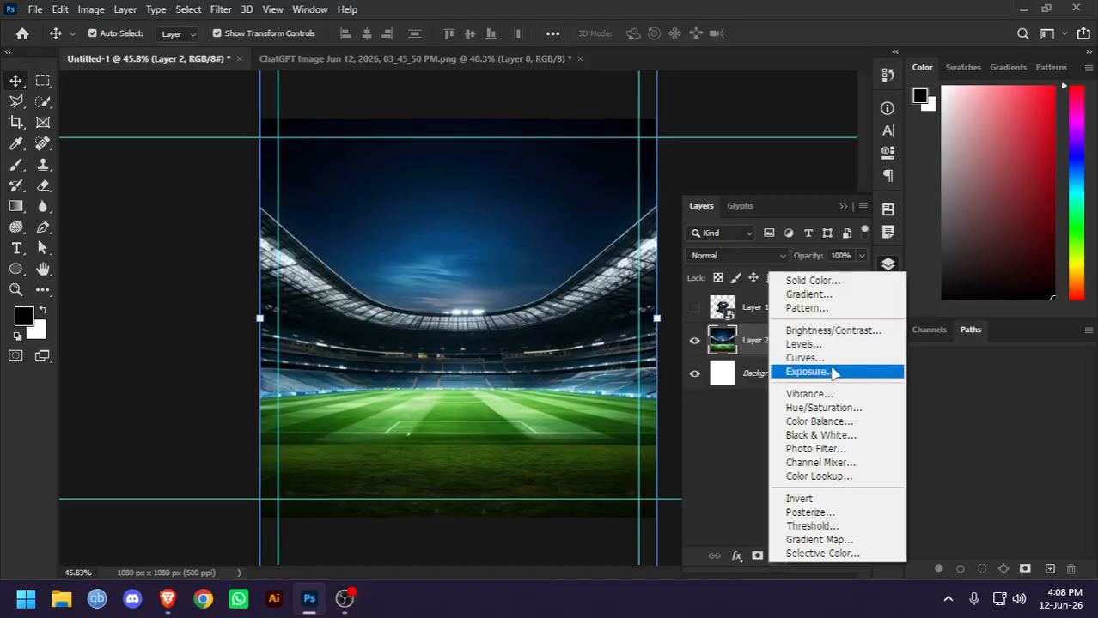
{"action": "left_click", "coordinate": [824, 421]}
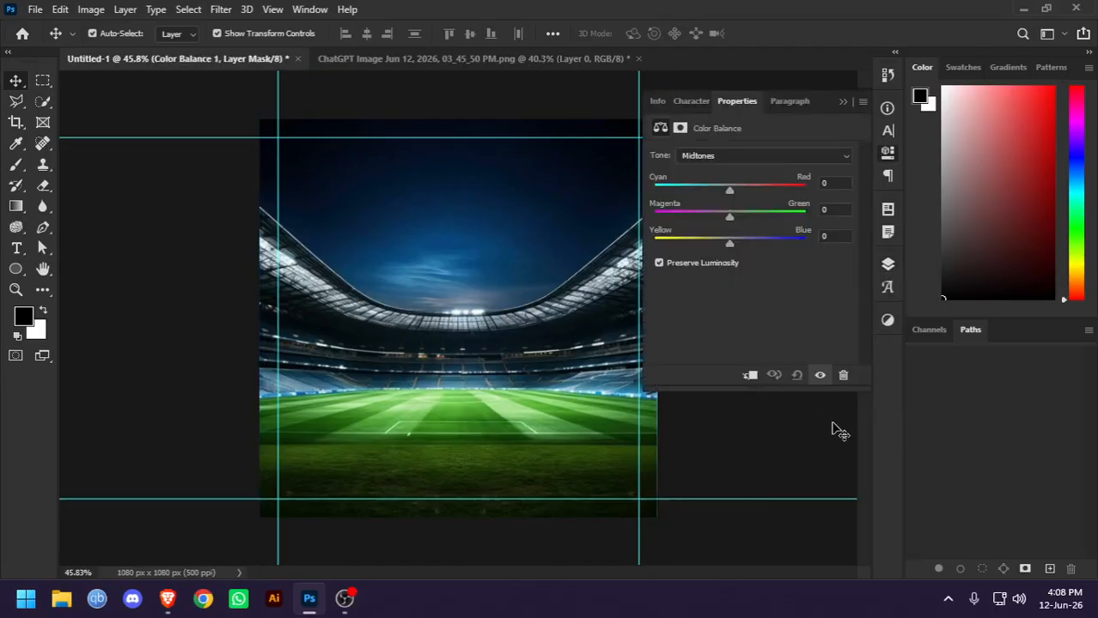
{"action": "left_click", "coordinate": [751, 381]}
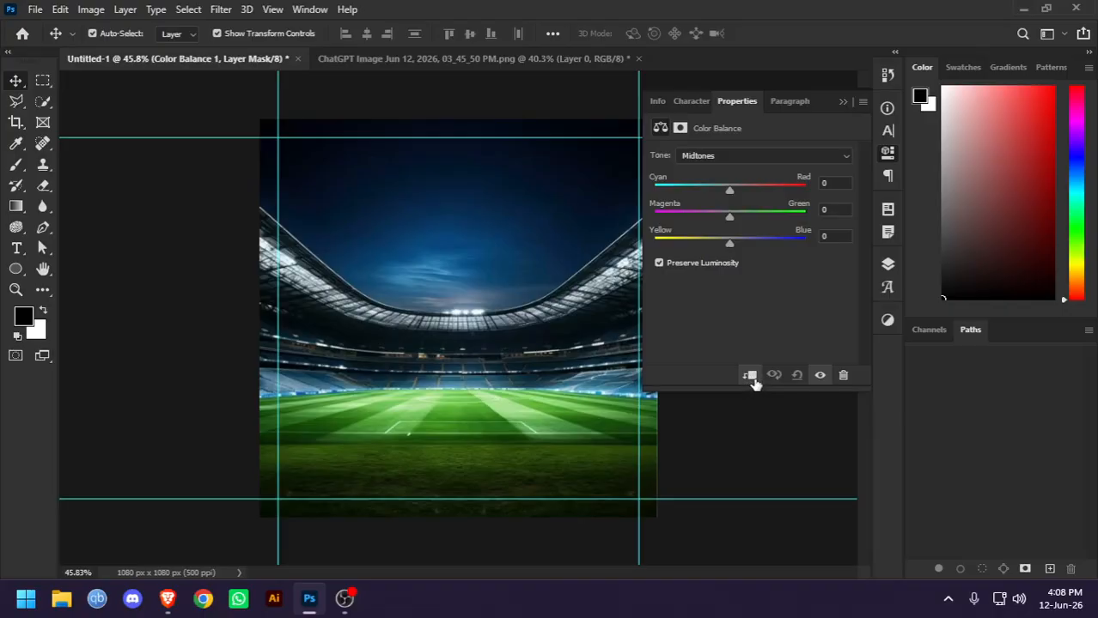
Set the Color Balance midtones to Cyan-Red -8, Magenta-Green -6 and Yellow-Blue +20
{"action": "left_click", "coordinate": [706, 158]}
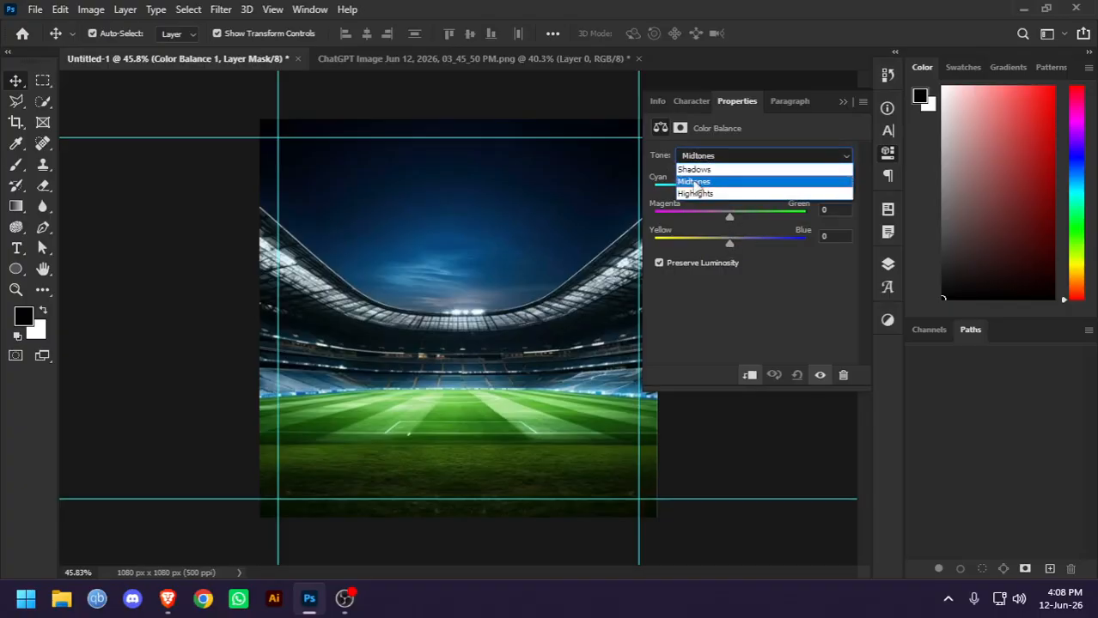
{"action": "left_click", "coordinate": [702, 182]}
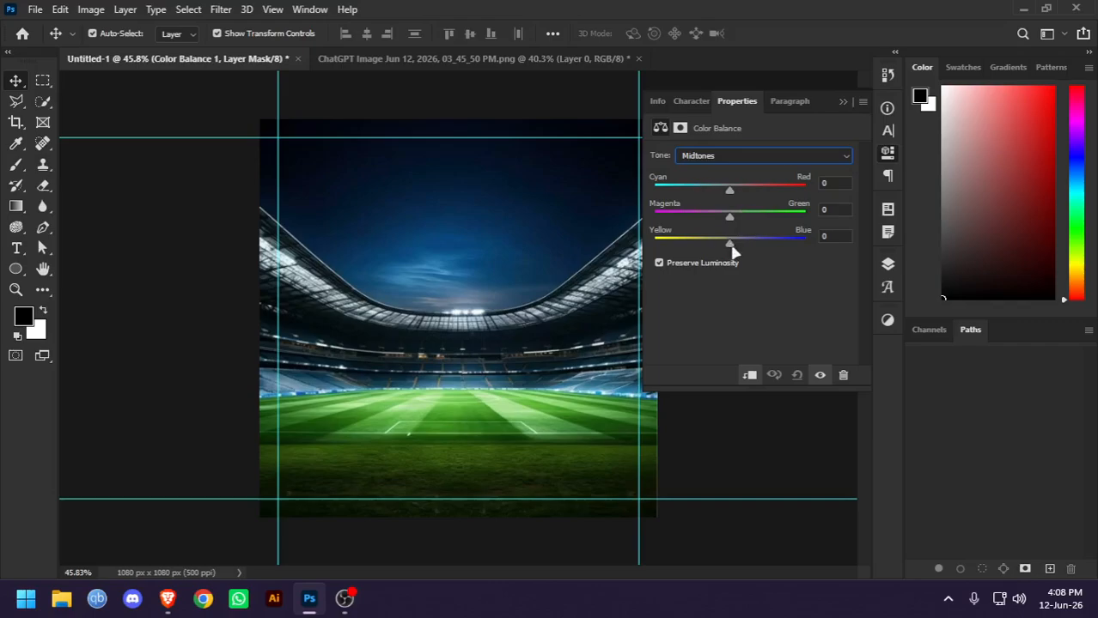
{"action": "left_click_drag", "start_coordinate": [729, 247], "coordinate": [724, 220]}
{"action": "left_click_drag", "start_coordinate": [729, 192], "coordinate": [745, 201]}
{"action": "mouse_move", "coordinate": [722, 198]}
{"action": "left_mouse_down"}
{"action": "mouse_move", "coordinate": [711, 200]}
{"action": "mouse_move", "coordinate": [726, 199]}
{"action": "left_mouse_up"}
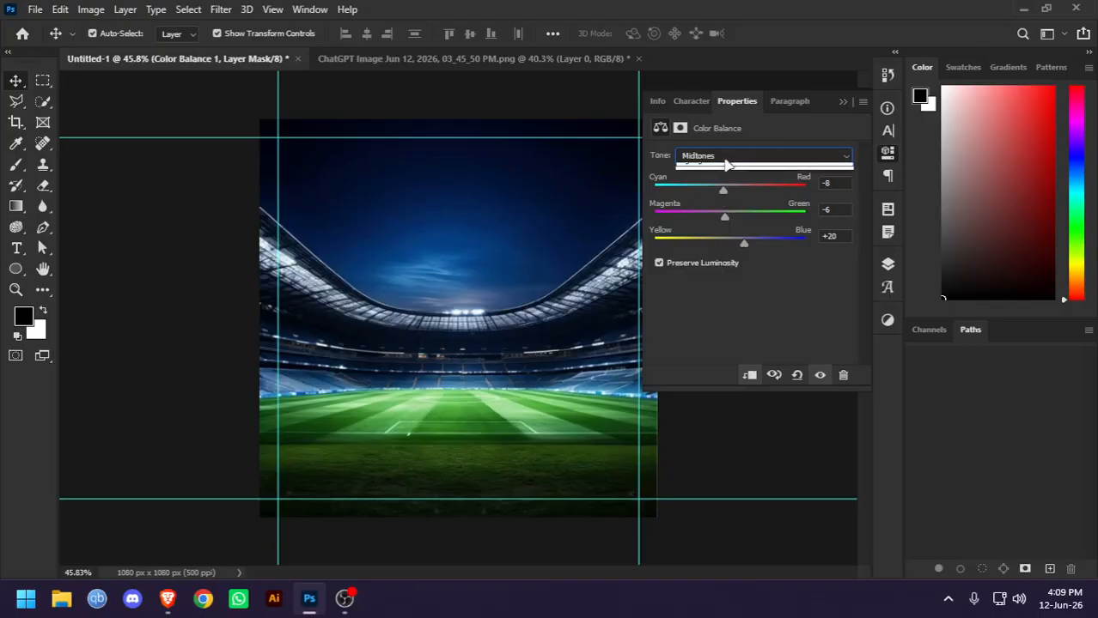
Set the Color Balance shadows to Cyan-Red -23 and Yellow-Blue +5
{"action": "left_click", "coordinate": [725, 160]}
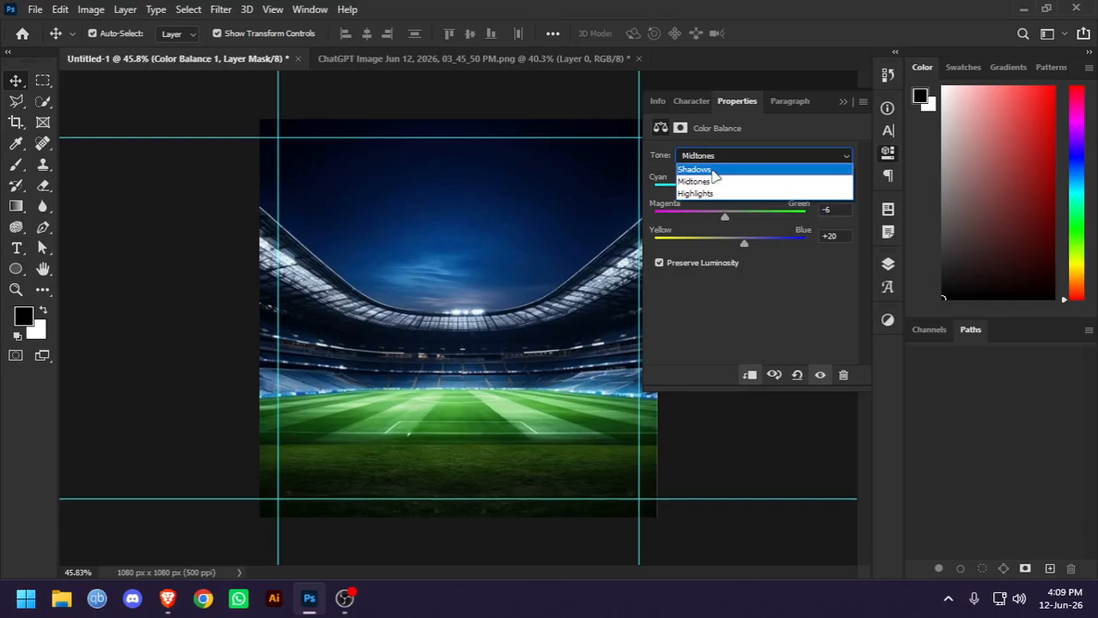
{"action": "left_click", "coordinate": [715, 170]}
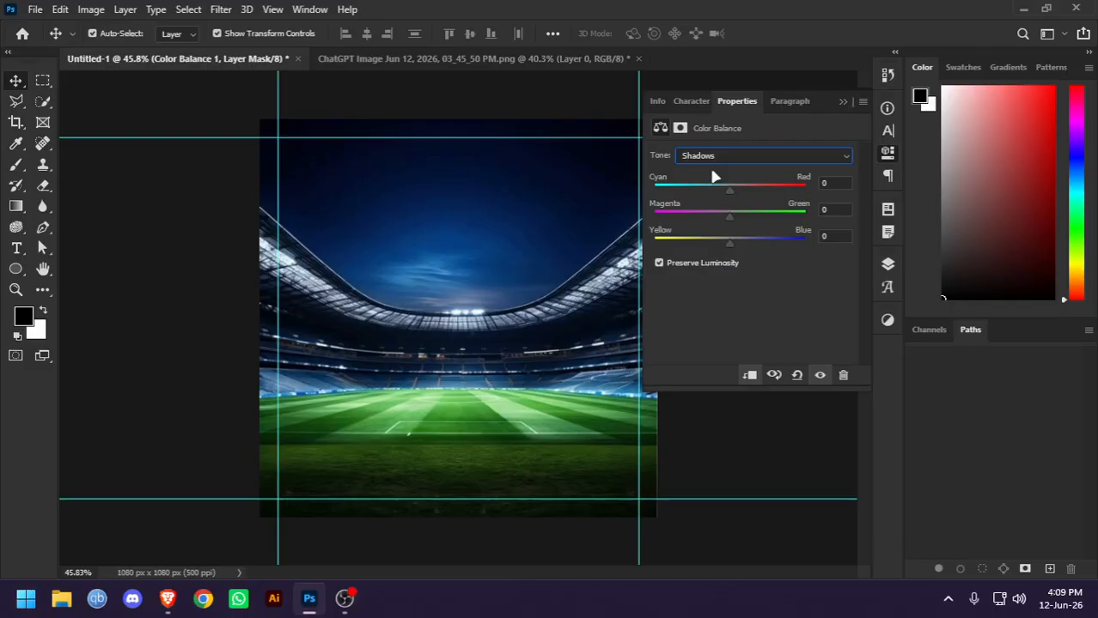
{"action": "mouse_move", "coordinate": [733, 188]}
{"action": "left_mouse_down"}
{"action": "mouse_move", "coordinate": [744, 188]}
{"action": "mouse_move", "coordinate": [716, 196]}
{"action": "left_mouse_up"}
{"action": "mouse_move", "coordinate": [728, 245]}
{"action": "left_mouse_down"}
{"action": "mouse_move", "coordinate": [742, 246]}
{"action": "mouse_move", "coordinate": [732, 251]}
{"action": "left_mouse_up"}
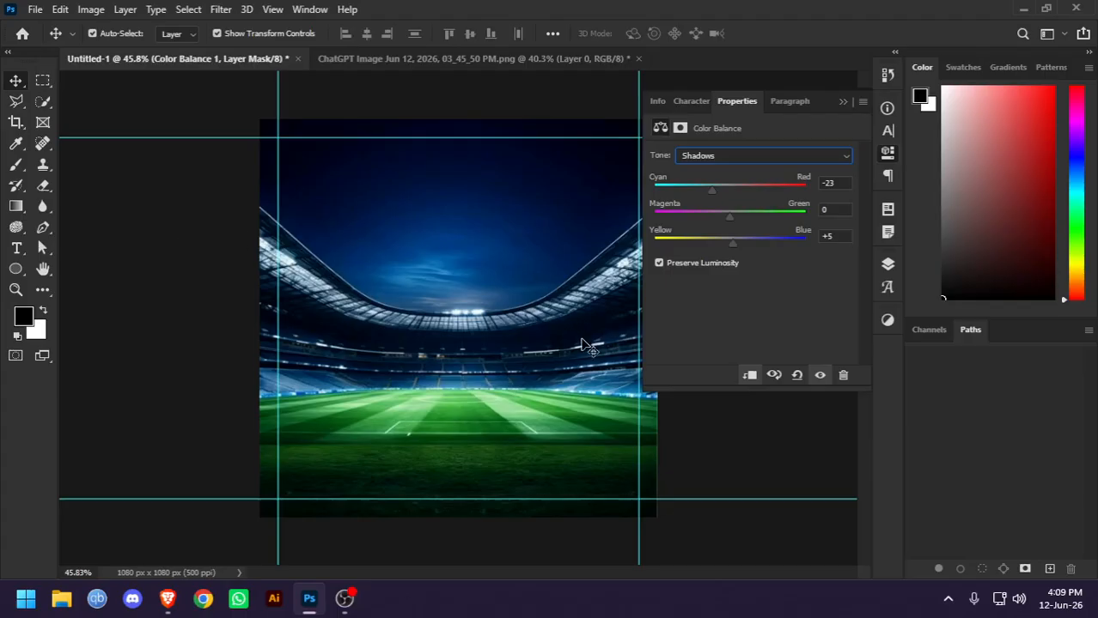
Compare the stadium with and without the Color Balance adjustment, and show the jersey layer again with nothing selected
{"action": "left_click", "coordinate": [890, 267]}
{"action": "left_click", "coordinate": [888, 265]}
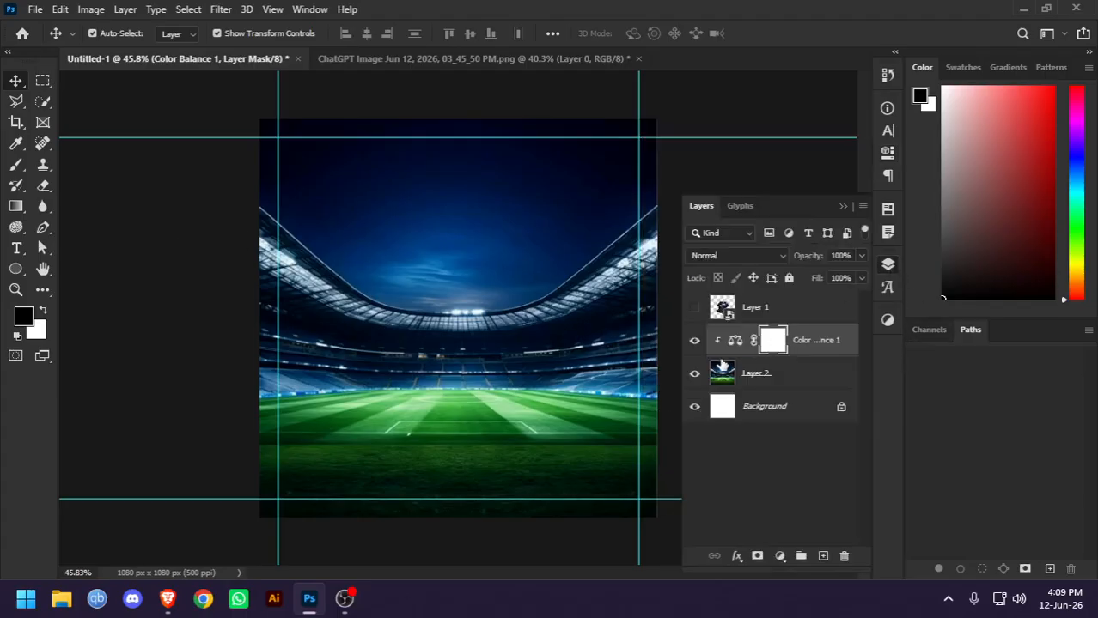
{"action": "left_click", "coordinate": [694, 341]}
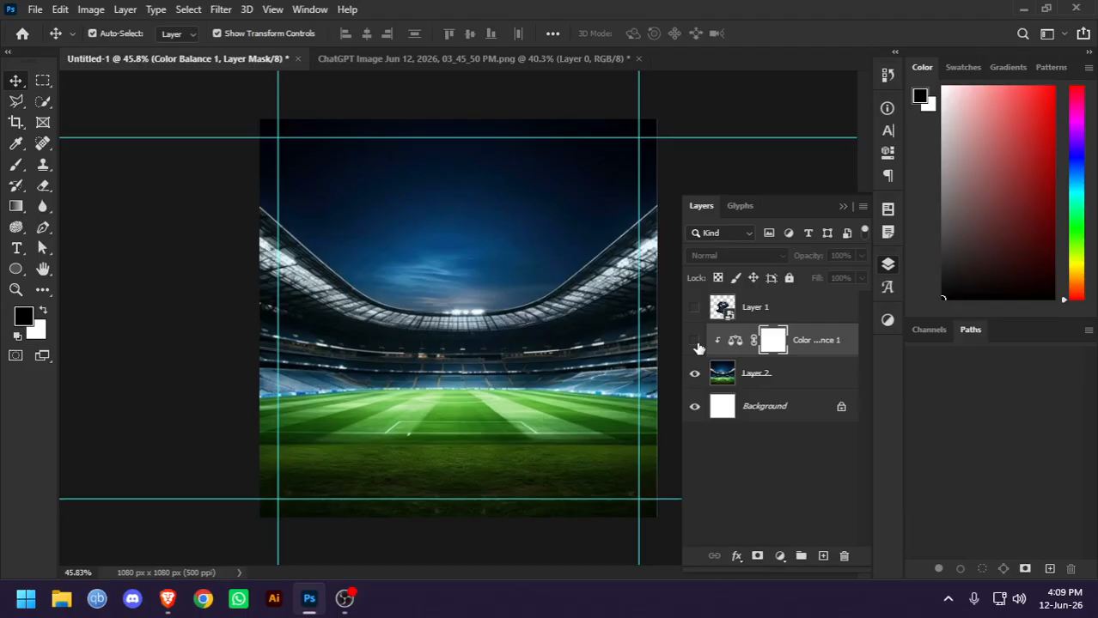
{"action": "left_click", "coordinate": [695, 341]}
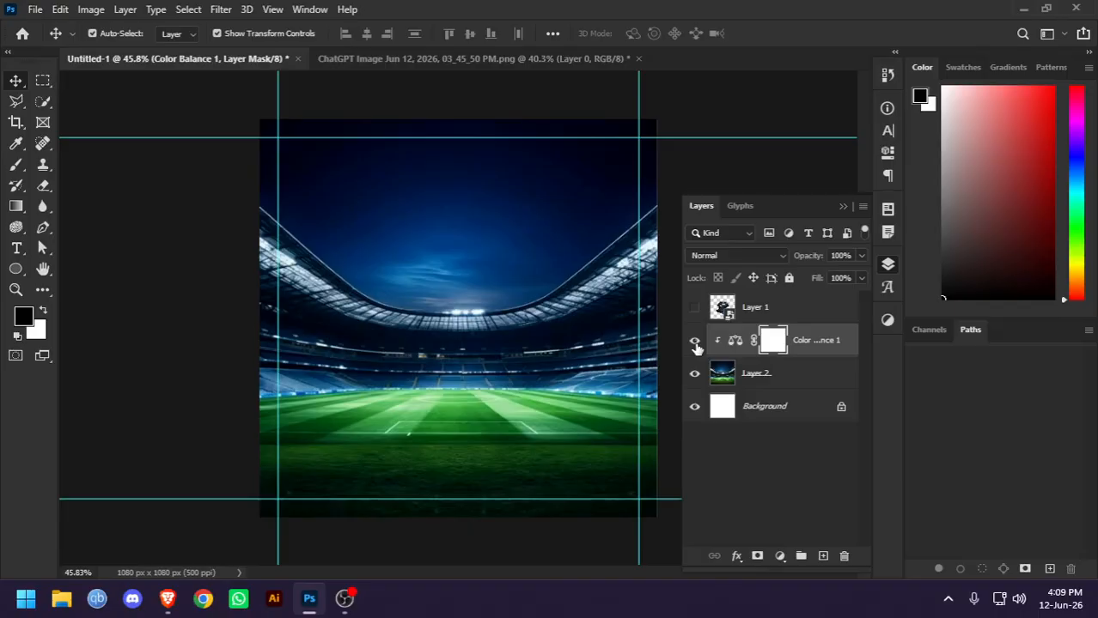
{"action": "left_click", "coordinate": [694, 309]}
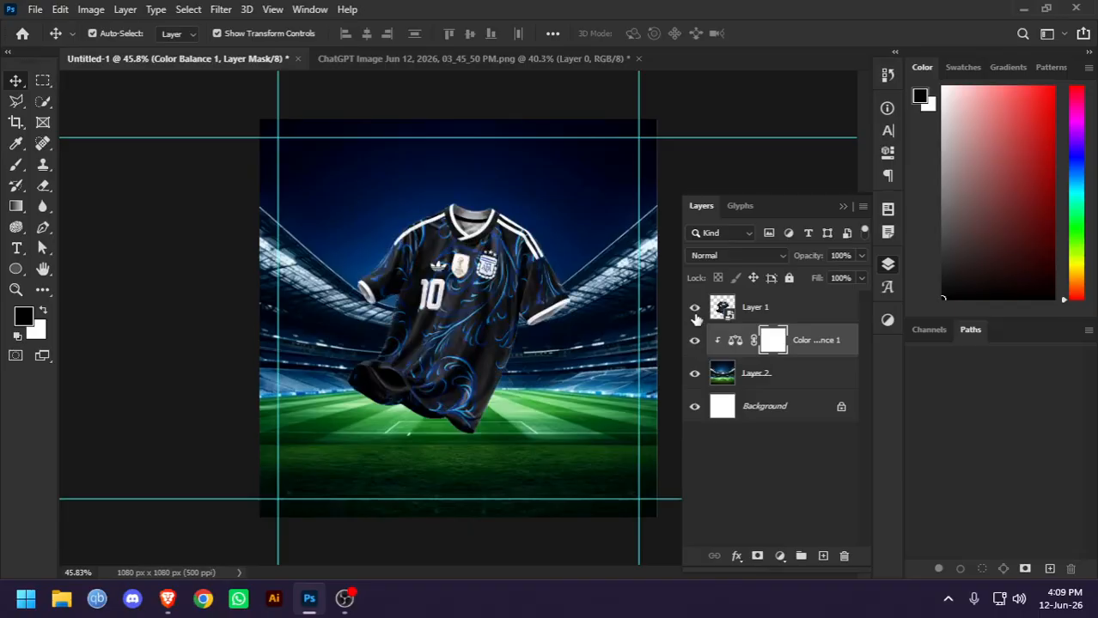
{"action": "left_click", "coordinate": [137, 276]}
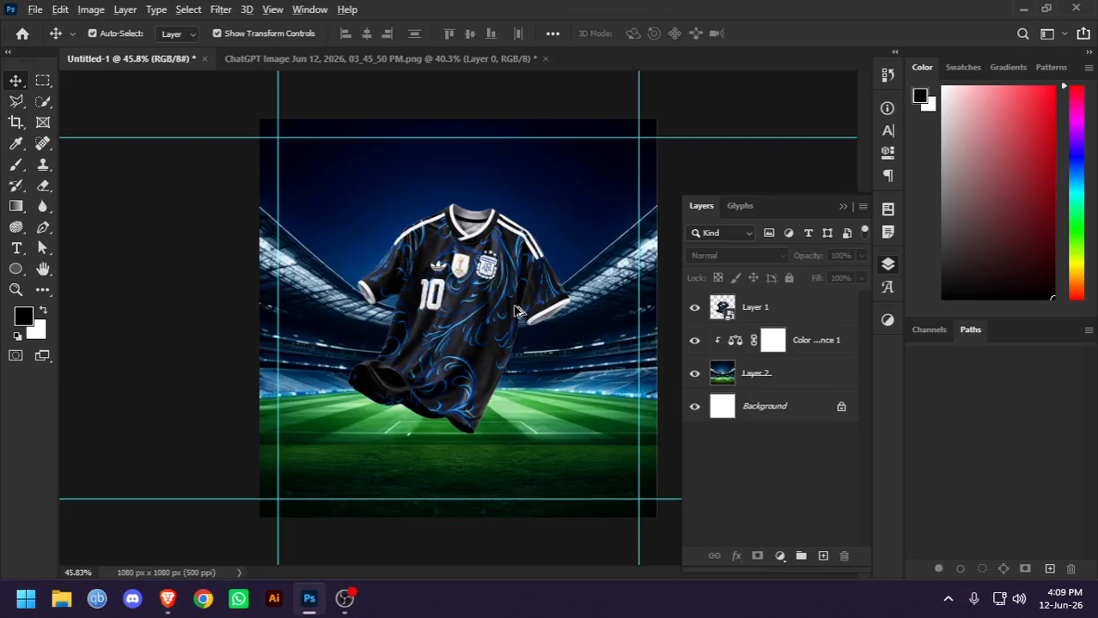
Check the full jersey composition with the Color Balance adjustment turned off and back on
{"action": "key", "text": "ctrl+minus"}
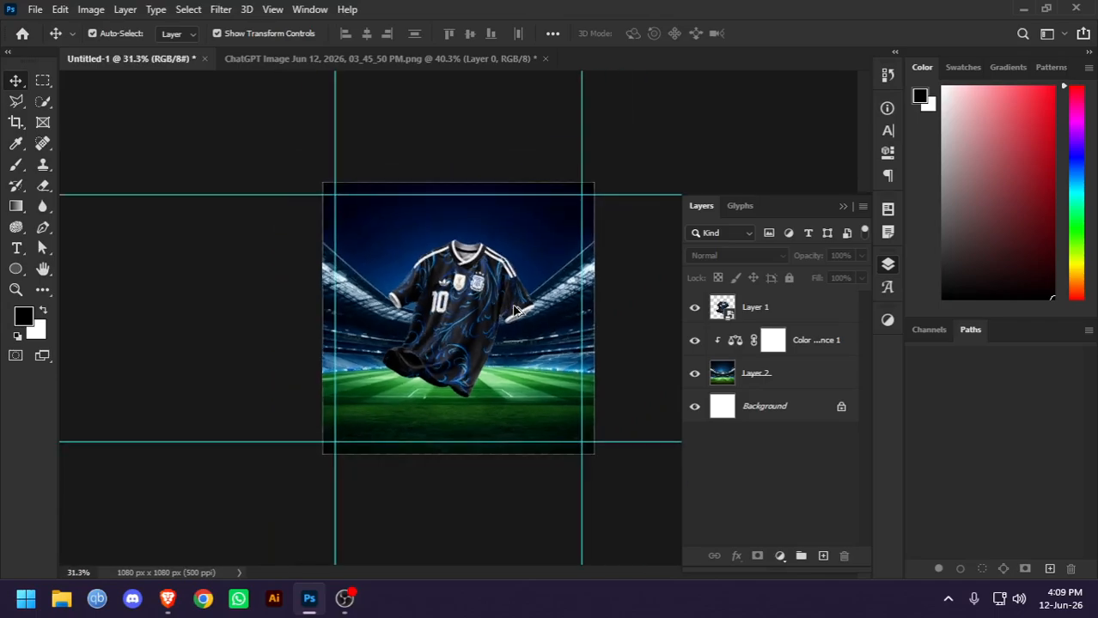
{"action": "left_click", "coordinate": [695, 343]}
{"action": "left_click", "coordinate": [695, 344]}
{"action": "left_click", "coordinate": [695, 342]}
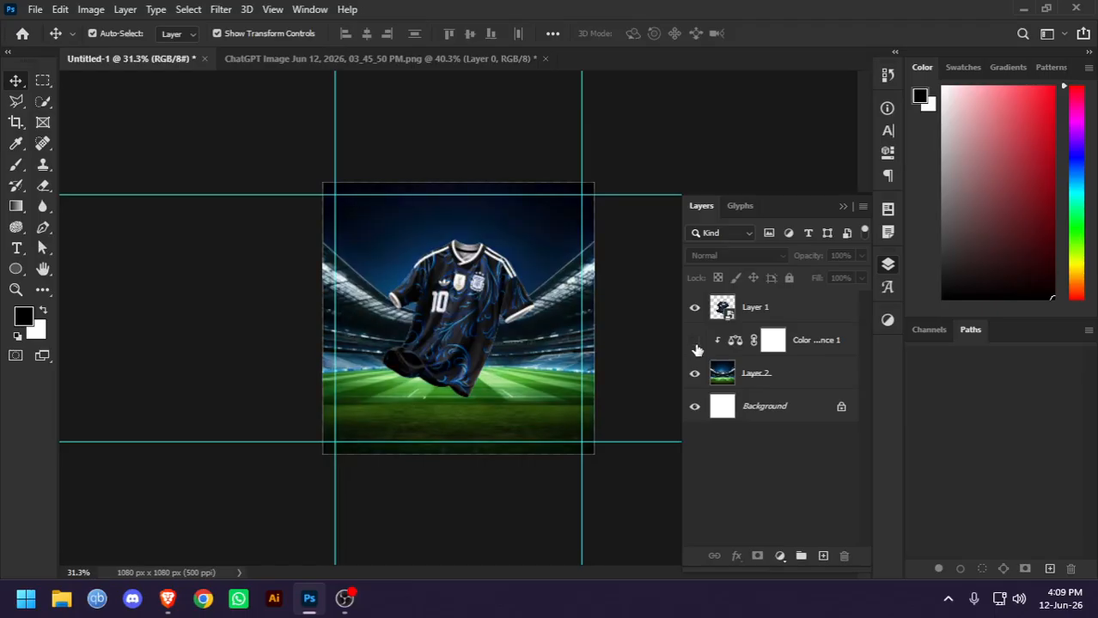
{"action": "left_click", "coordinate": [695, 344]}
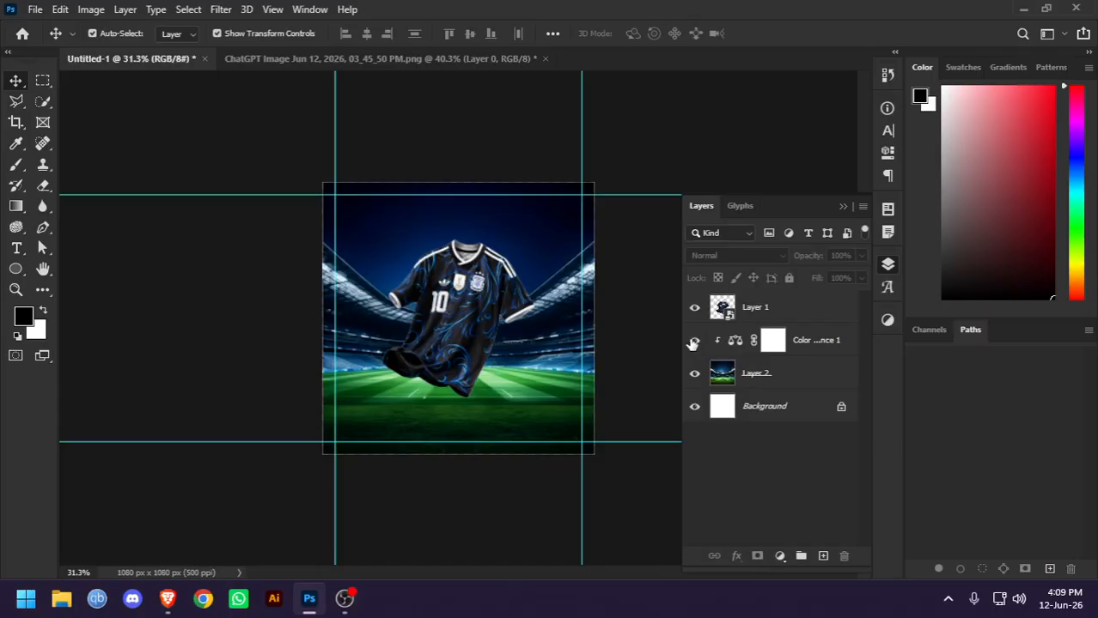
{"action": "key", "text": "ctrl+plus"}
{"action": "key", "text": "ctrl+plus"}
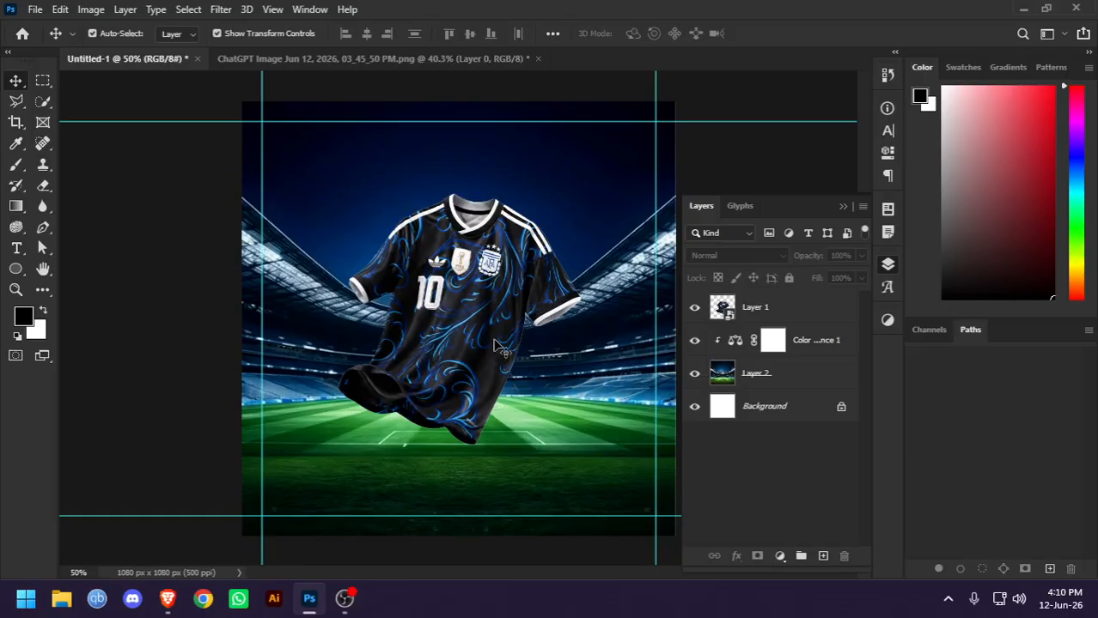
Check the Class 06 outline in the Canva presentation in the browser, and return to the Photoshop design
{"action": "left_click", "coordinate": [168, 599]}
{"action": "left_click", "coordinate": [319, 8]}
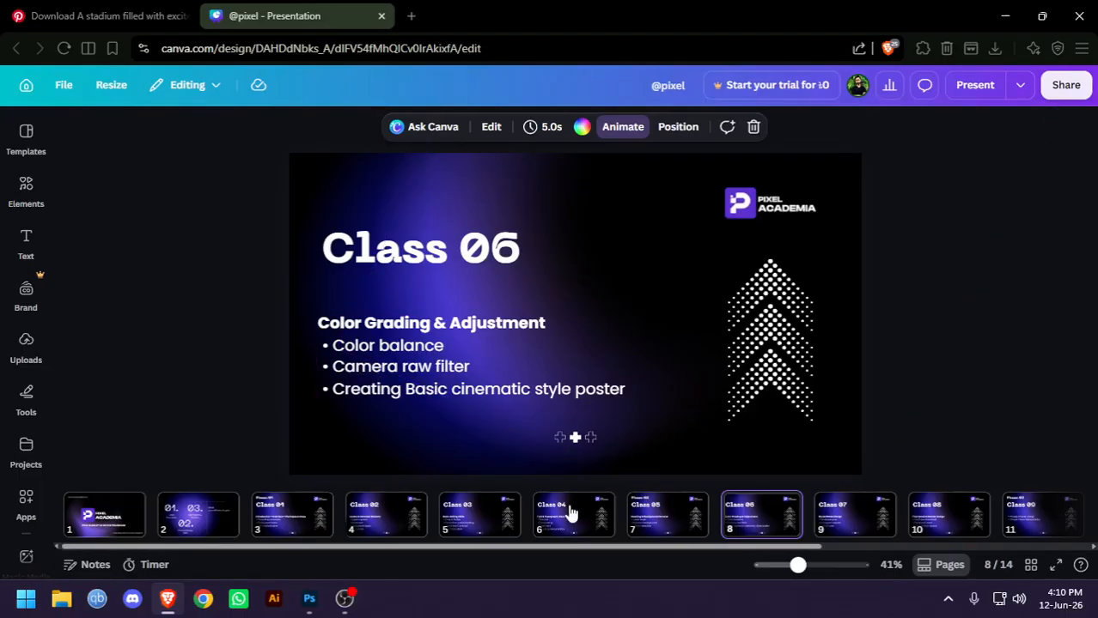
{"action": "key", "text": "alt+Tab"}
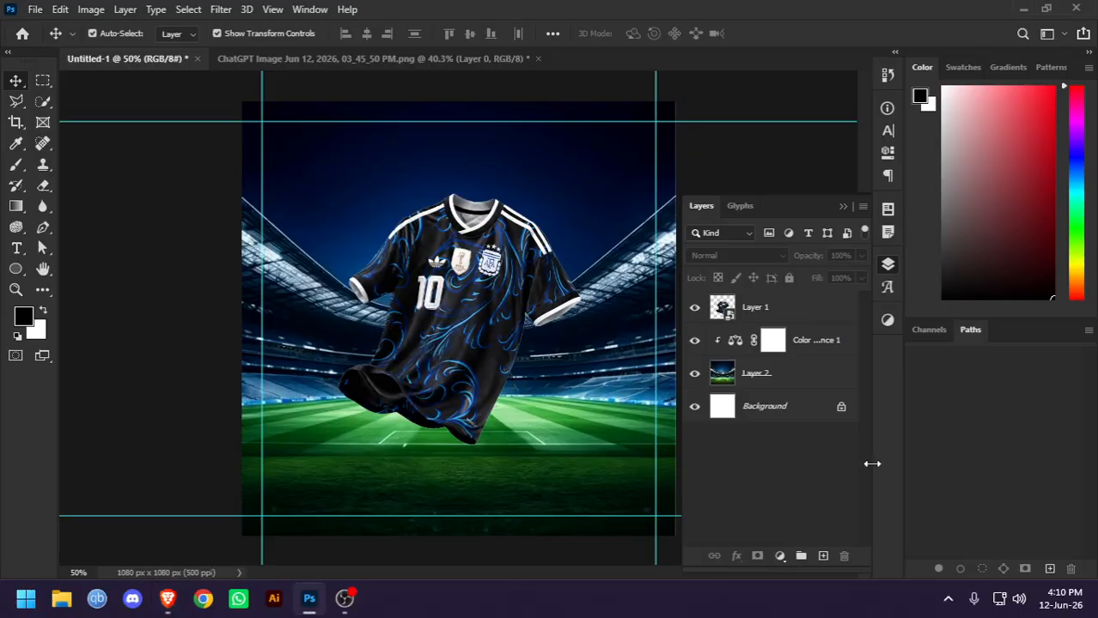
Hide the jersey layer and add a Levels adjustment directly above the stadium layer
{"action": "left_click", "coordinate": [773, 301]}
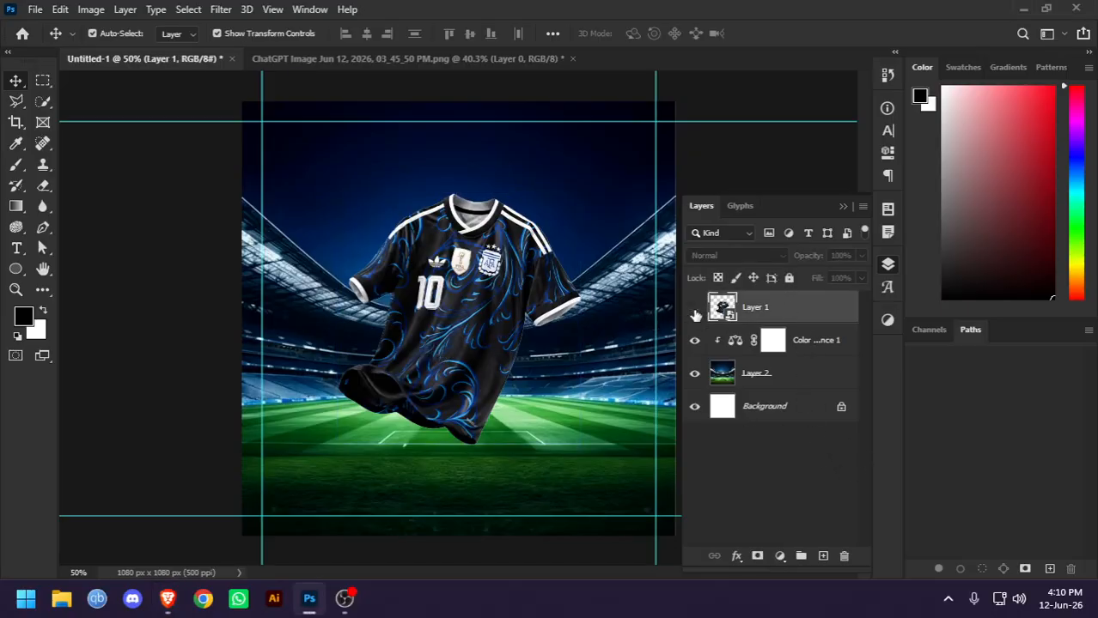
{"action": "left_click", "coordinate": [694, 307]}
{"action": "left_click", "coordinate": [777, 374]}
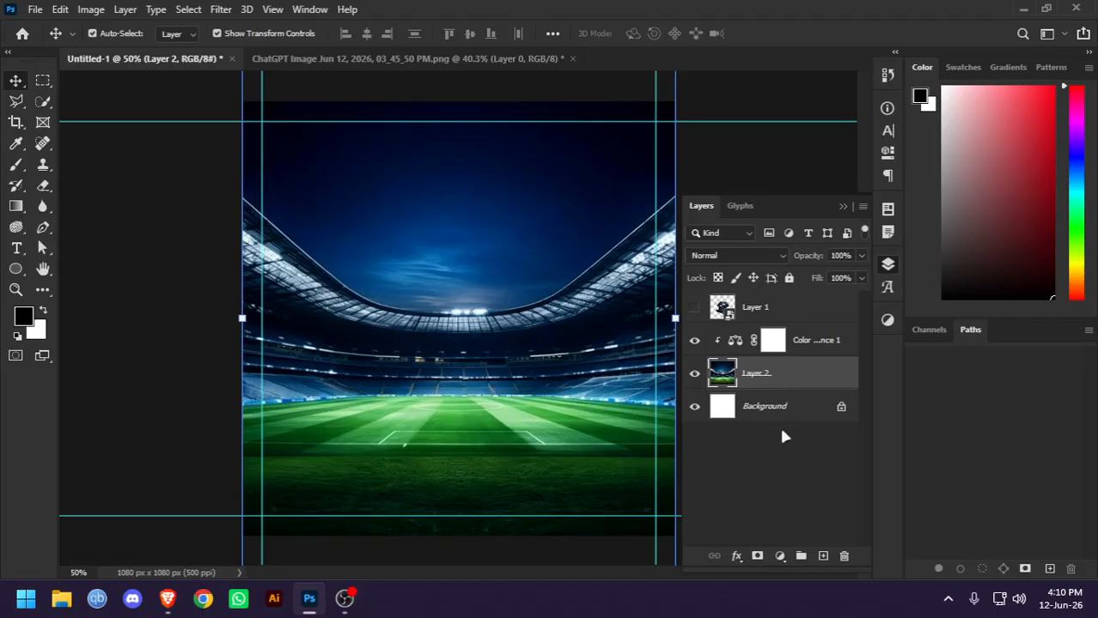
{"action": "left_click", "coordinate": [779, 555]}
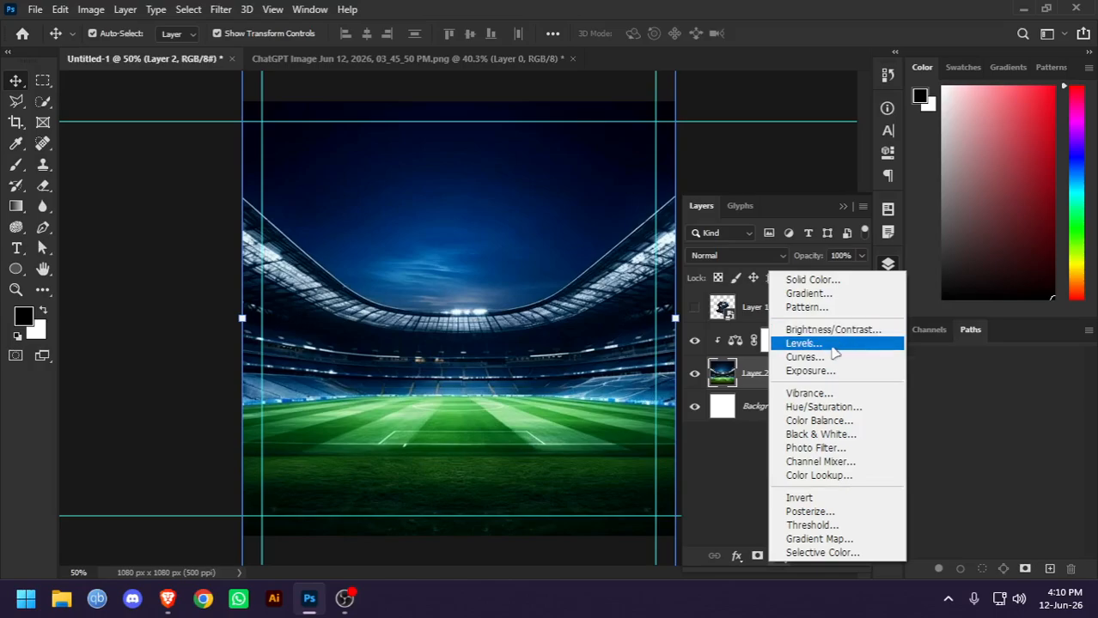
{"action": "left_click", "coordinate": [803, 343]}
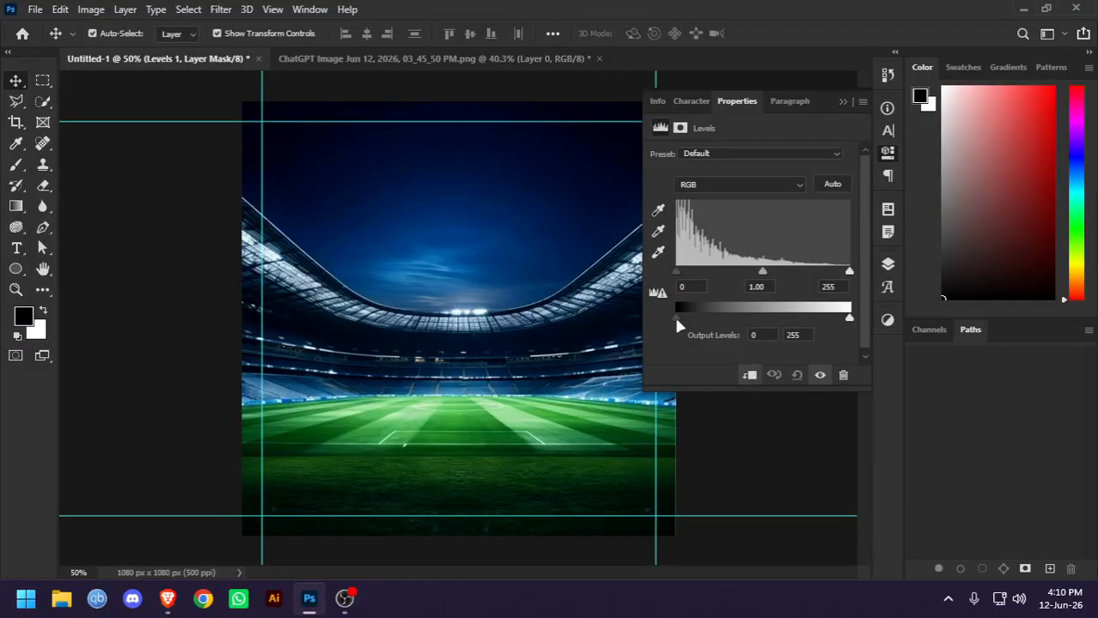
Set the Levels input values to 2 for shadows, 1.13 for midtones and 203 for highlights
{"action": "mouse_move", "coordinate": [676, 316]}
{"action": "left_mouse_down"}
{"action": "mouse_move", "coordinate": [688, 319]}
{"action": "mouse_move", "coordinate": [676, 318]}
{"action": "left_mouse_up"}
{"action": "left_click_drag", "start_coordinate": [676, 272], "coordinate": [679, 274]}
{"action": "left_click_drag", "start_coordinate": [763, 273], "coordinate": [756, 274]}
{"action": "left_click_drag", "start_coordinate": [850, 271], "coordinate": [815, 278]}
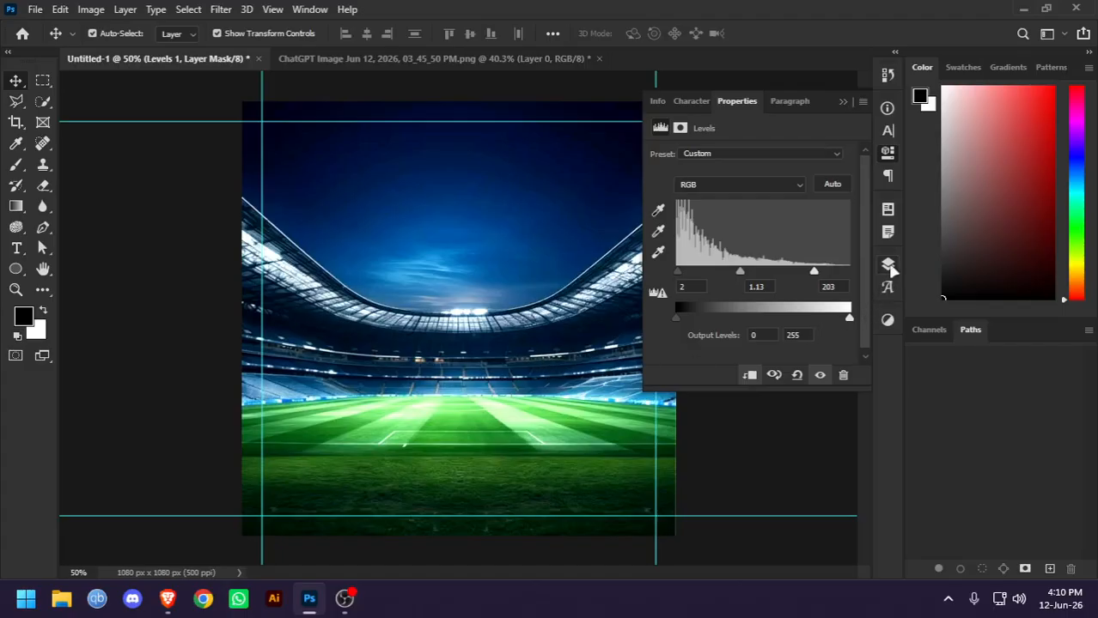
Compare the stadium with the Levels and Color Balance adjustments turned off and back on, and examine the whole background
{"action": "left_click", "coordinate": [888, 264]}
{"action": "left_click", "coordinate": [704, 176]}
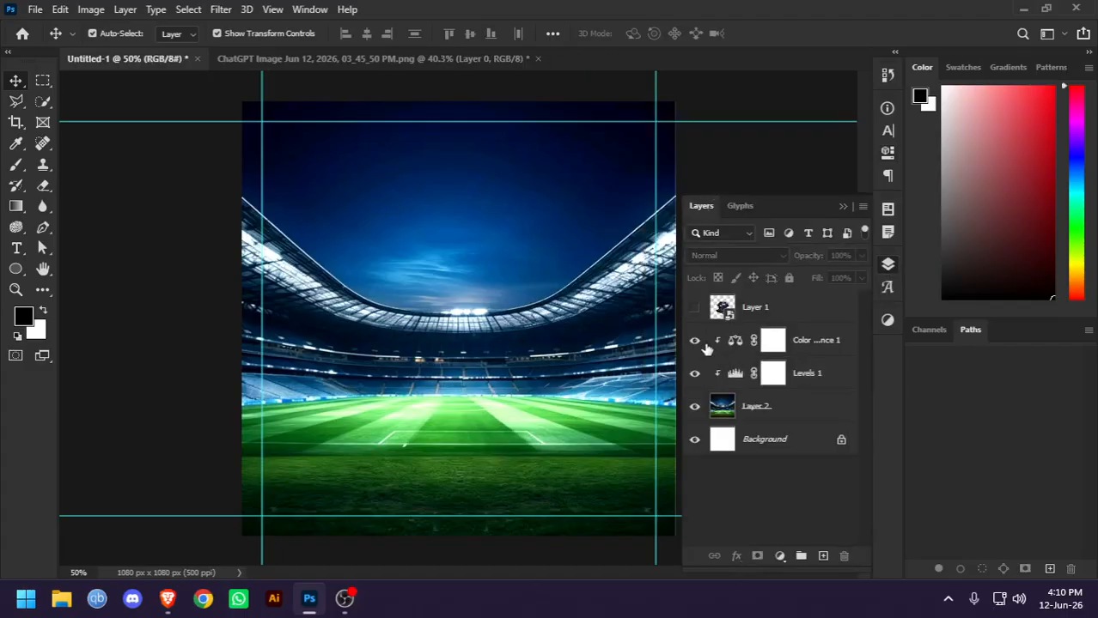
{"action": "left_click", "coordinate": [694, 370]}
{"action": "left_click", "coordinate": [697, 349]}
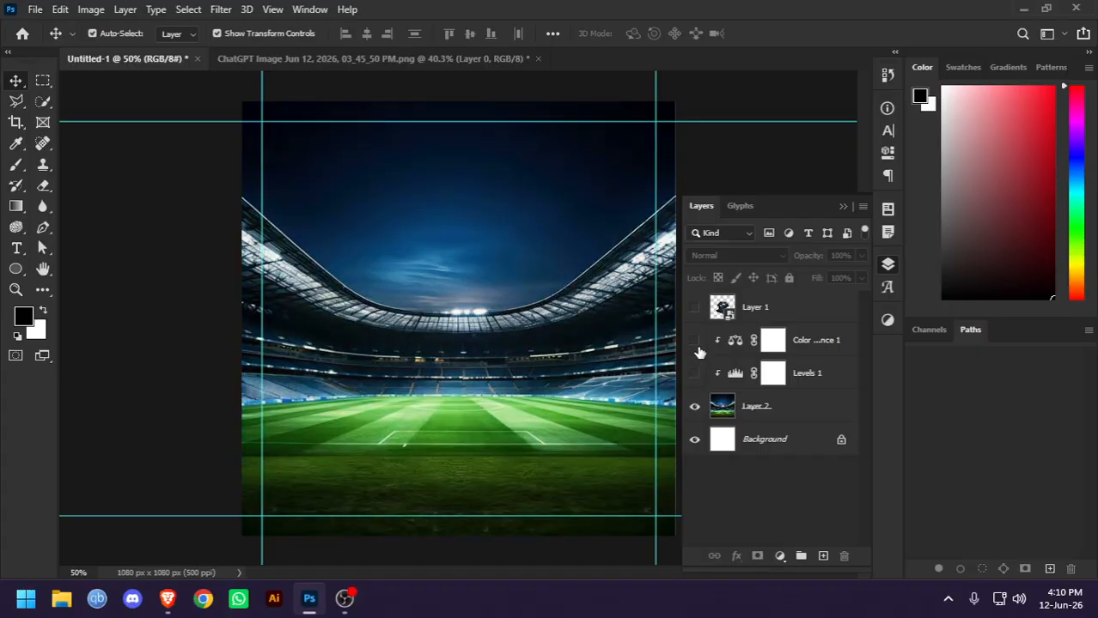
{"action": "left_click", "coordinate": [694, 340]}
{"action": "left_click", "coordinate": [694, 372]}
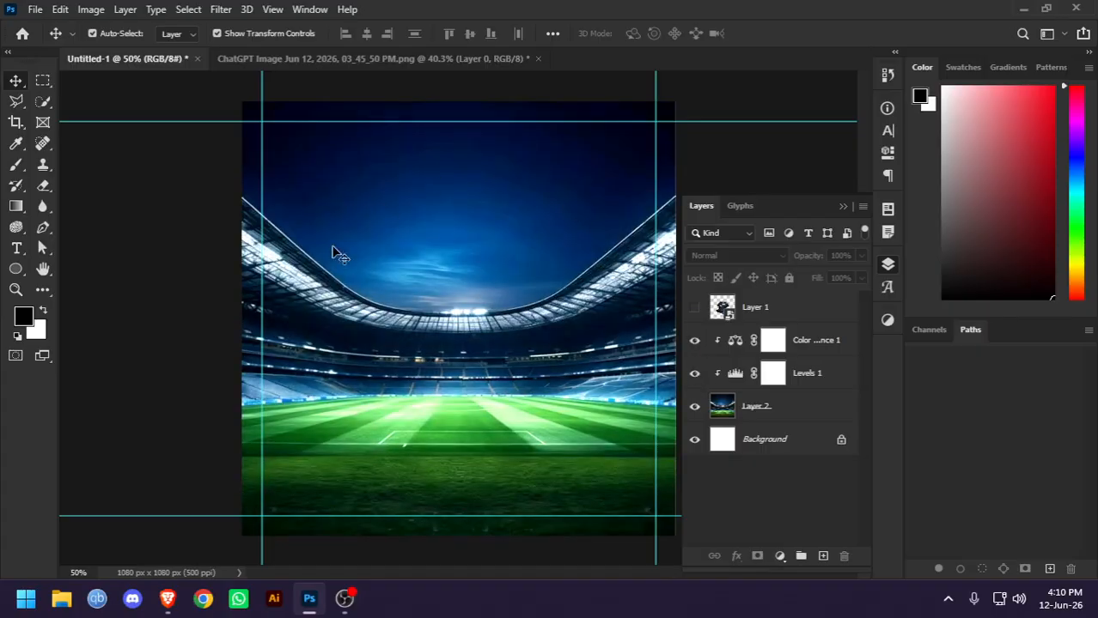
{"action": "scroll", "coordinate": [506, 274], "scroll_direction": "down", "scroll_amount": 4}
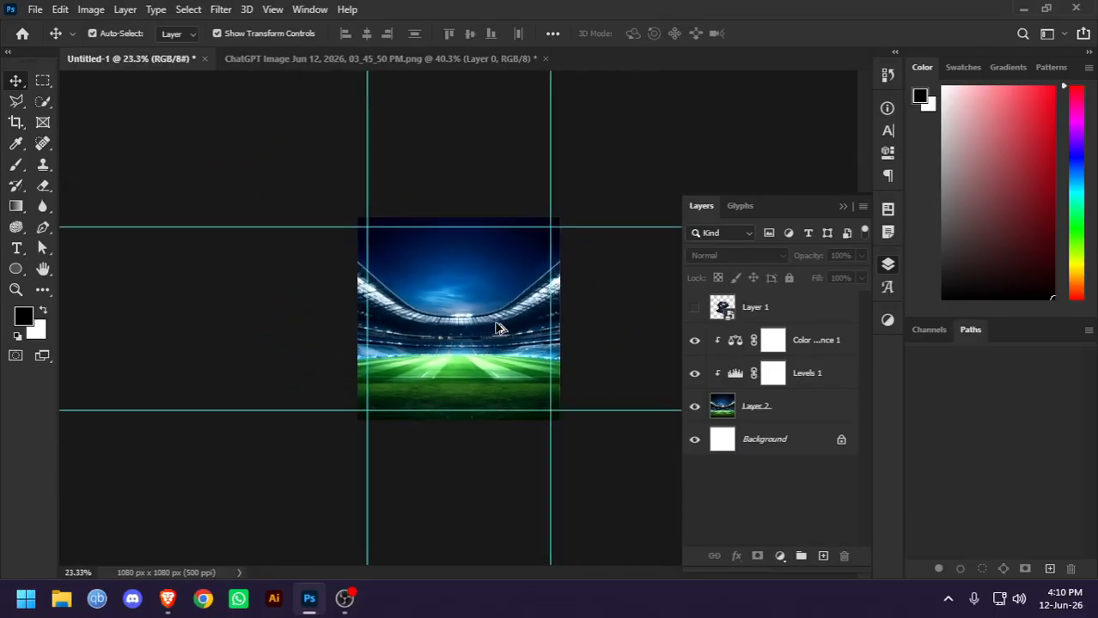
{"action": "scroll", "coordinate": [498, 325], "scroll_direction": "up", "scroll_amount": 2}
{"action": "scroll", "coordinate": [501, 327], "scroll_direction": "up", "scroll_amount": 1}
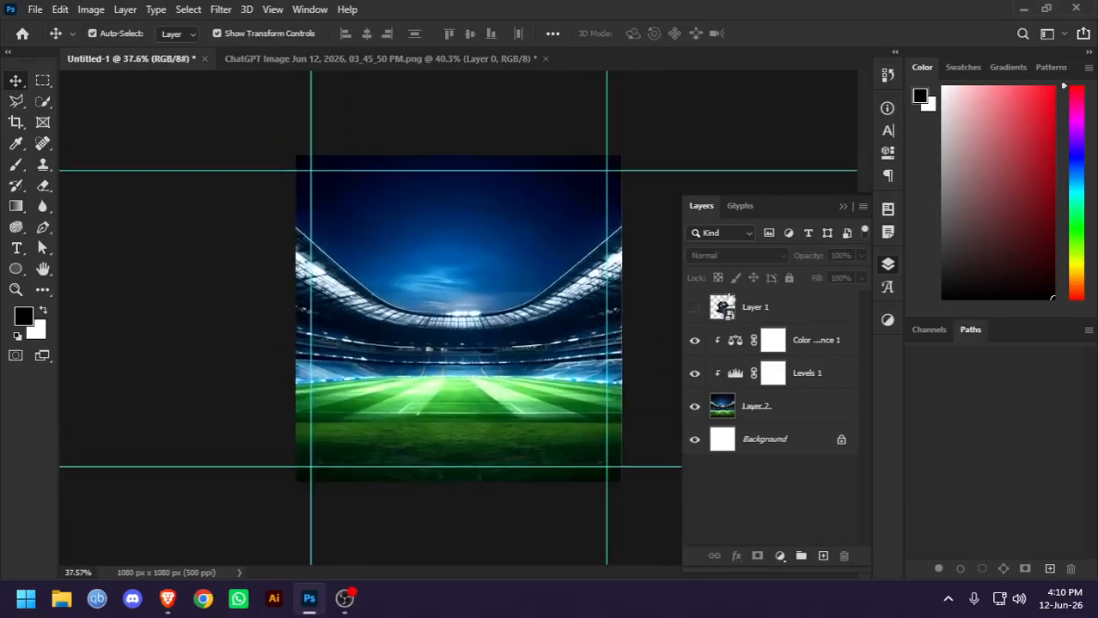
Show the jersey layer again and inspect it against the brightened stadium with nothing selected
{"action": "left_click", "coordinate": [694, 308]}
{"action": "left_click_drag", "start_coordinate": [480, 345], "coordinate": [465, 343]}
{"action": "scroll", "coordinate": [412, 347], "scroll_direction": "up", "scroll_amount": 4}
{"action": "left_click", "coordinate": [135, 285]}
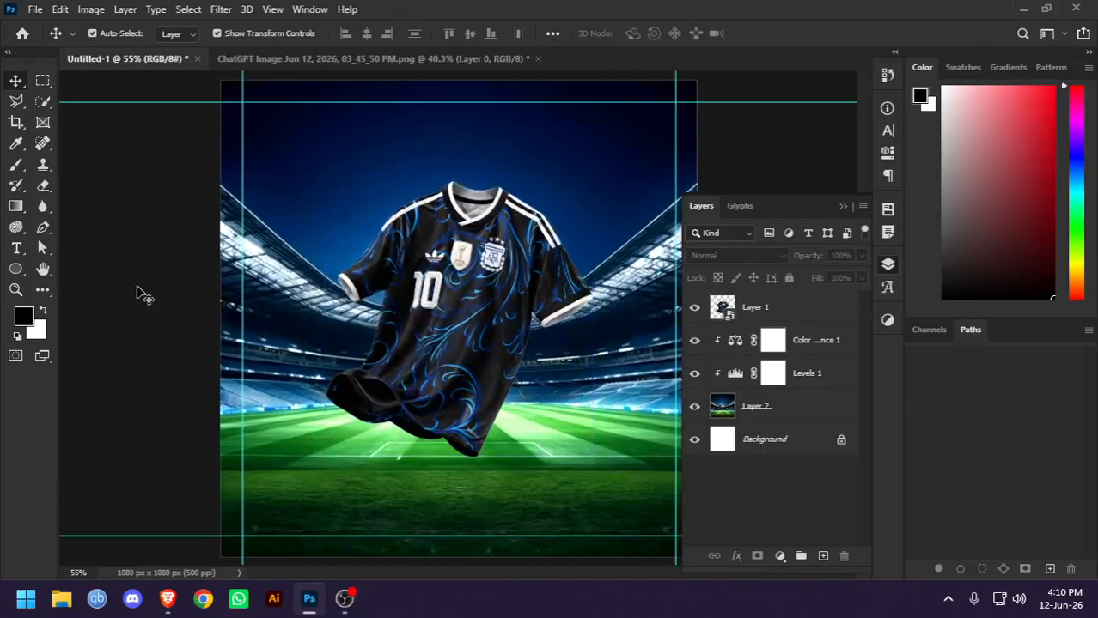
{"action": "scroll", "coordinate": [395, 312], "scroll_direction": "down", "scroll_amount": 3}
{"action": "scroll", "coordinate": [421, 316], "scroll_direction": "up", "scroll_amount": 1}
{"action": "scroll", "coordinate": [515, 305], "scroll_direction": "up", "scroll_amount": 2}
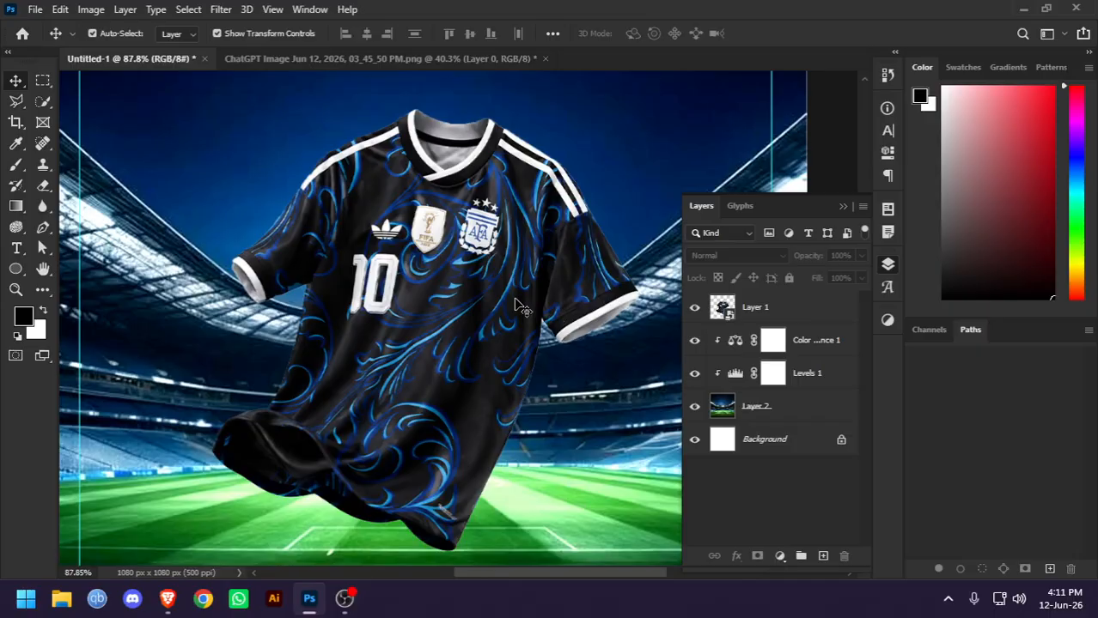
Add a Brightness/Contrast adjustment clipped to the jersey layer, with Brightness 8 and Contrast 3
{"action": "left_click", "coordinate": [795, 314]}
{"action": "left_click", "coordinate": [779, 555]}
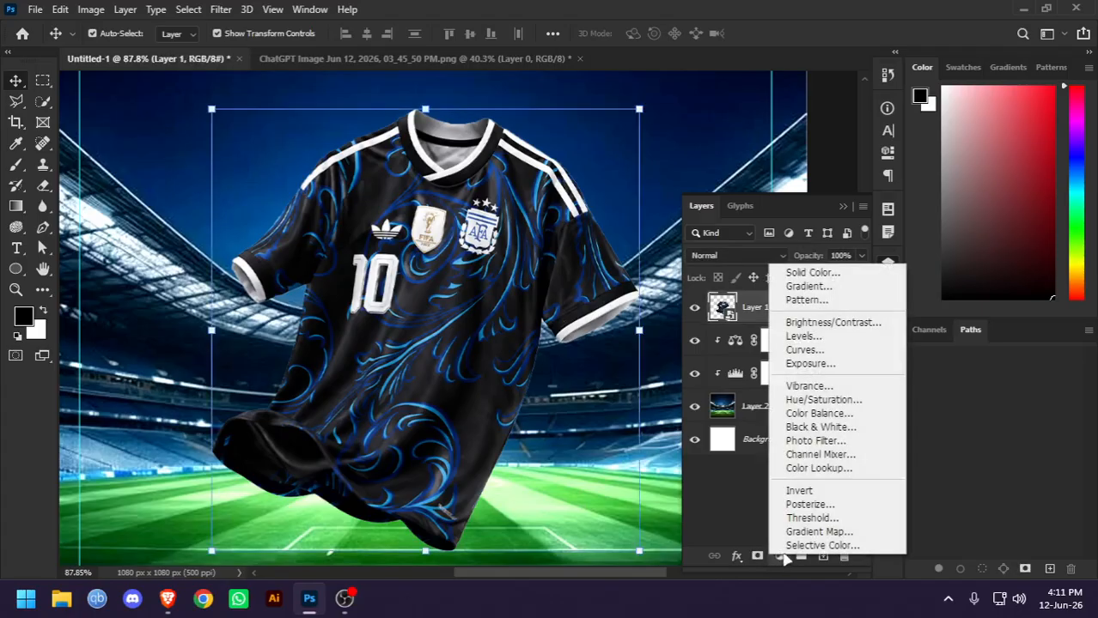
{"action": "left_click", "coordinate": [823, 323]}
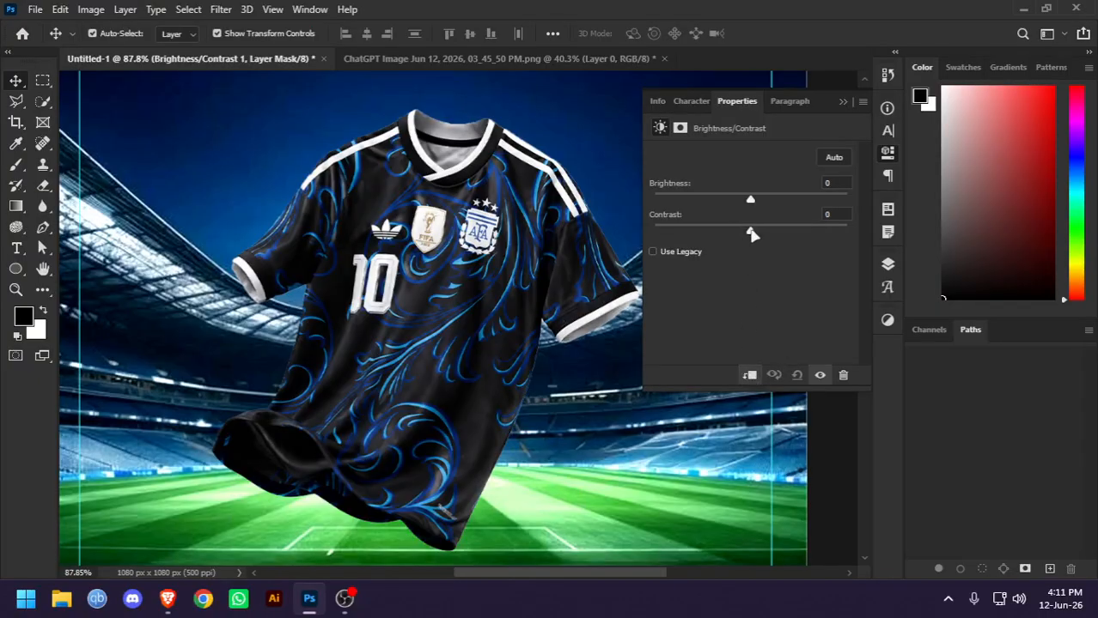
{"action": "left_click_drag", "start_coordinate": [750, 230], "coordinate": [755, 205]}
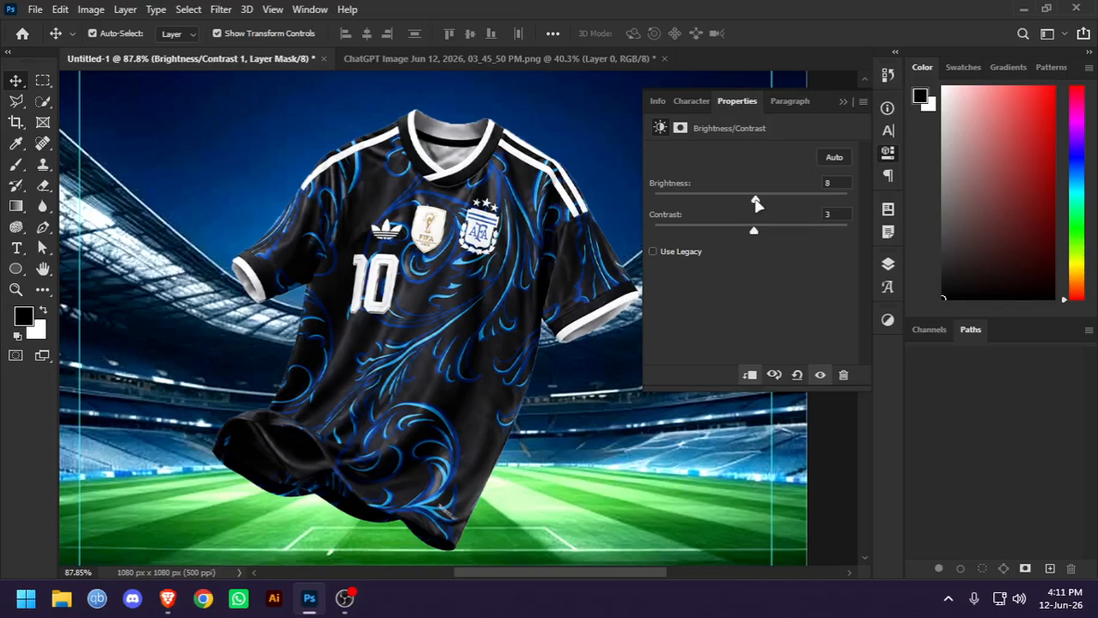
{"action": "left_click", "coordinate": [843, 103]}
{"action": "left_click", "coordinate": [889, 264]}
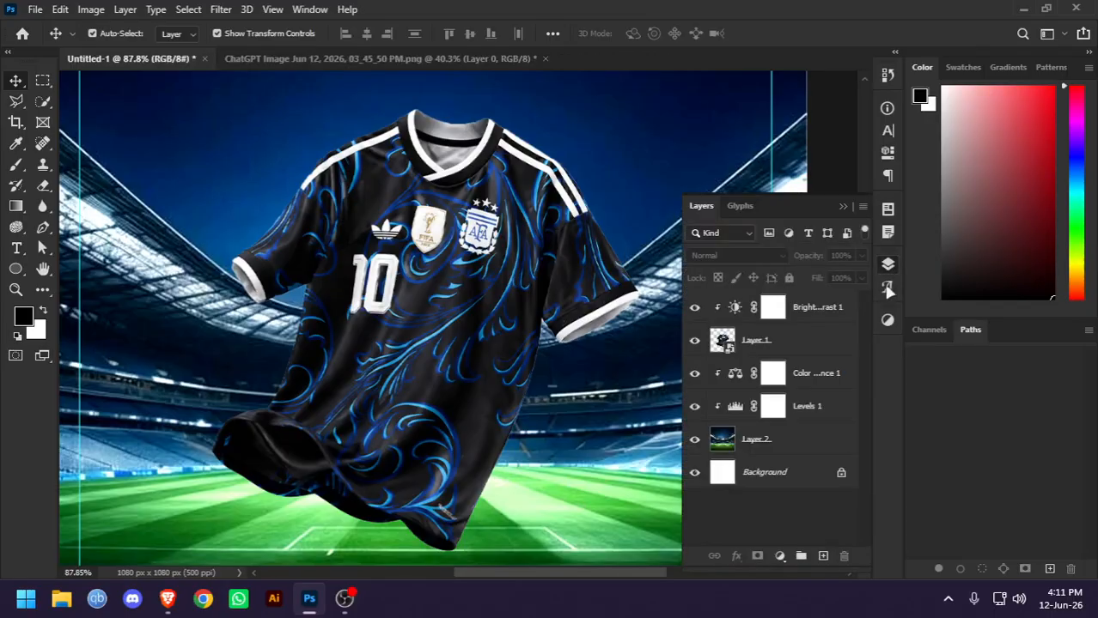
Compare the jersey with the Brightness/Contrast adjustment turned off and back on, up close and in the full composition
{"action": "left_click", "coordinate": [697, 309]}
{"action": "left_click", "coordinate": [697, 309]}
{"action": "left_click", "coordinate": [698, 308]}
{"action": "left_click", "coordinate": [697, 308]}
{"action": "scroll", "coordinate": [474, 242], "scroll_direction": "down", "scroll_amount": 3}
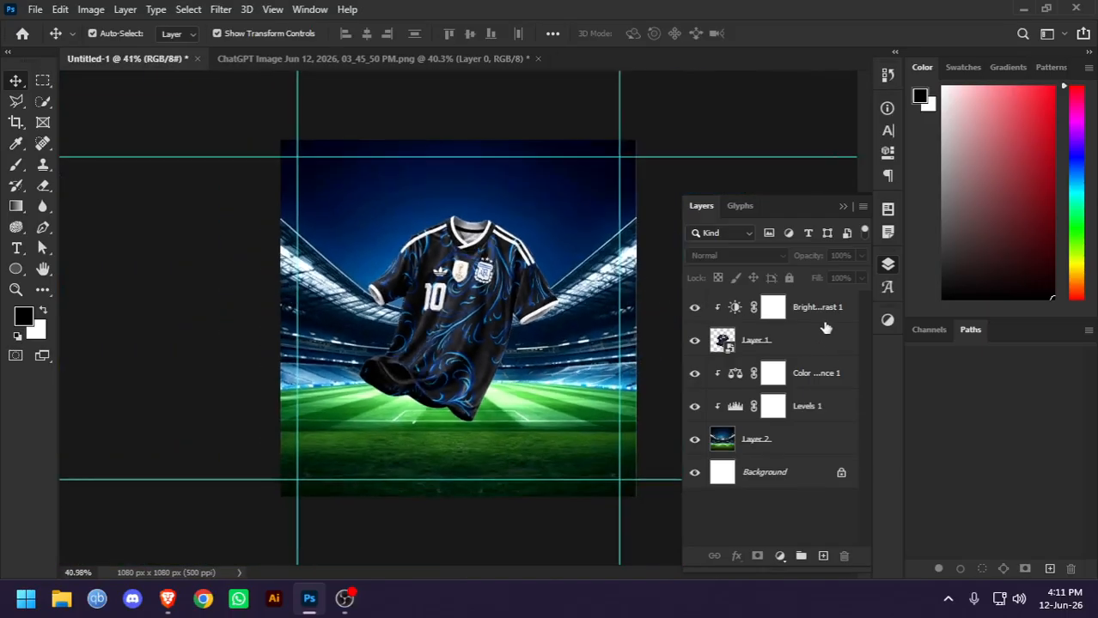
{"action": "scroll", "coordinate": [456, 297], "scroll_direction": "up", "scroll_amount": 7}
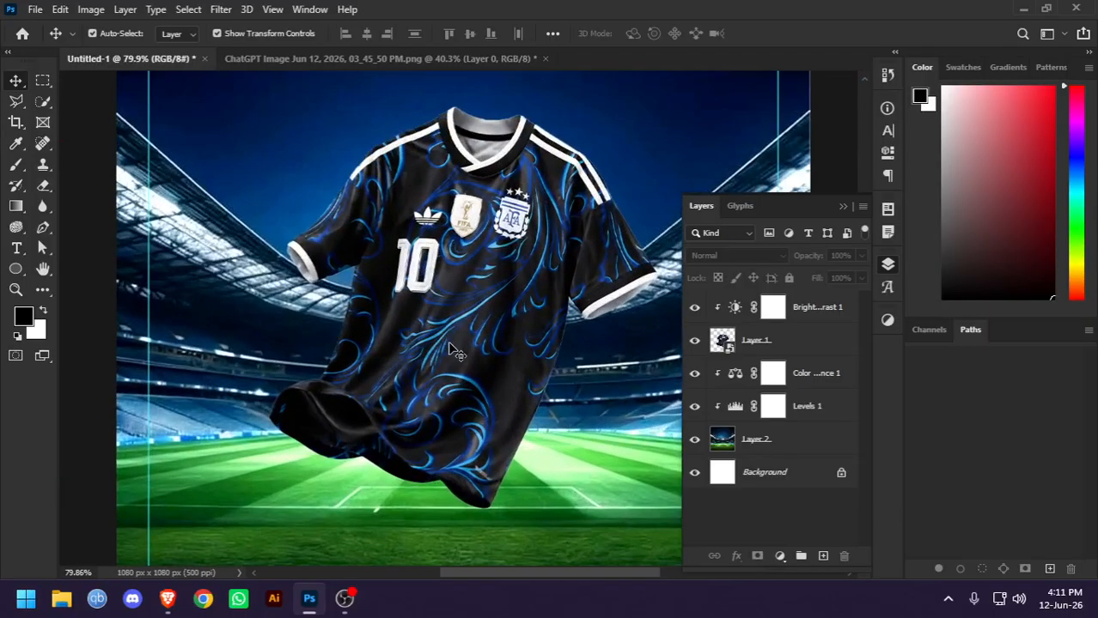
Enlarge the jersey slightly and move it up over the stadium, keeping it horizontally centred
{"action": "left_click", "coordinate": [453, 344]}
{"action": "scroll", "coordinate": [453, 344], "scroll_direction": "down", "scroll_amount": 5}
{"action": "left_click_drag", "start_coordinate": [472, 454], "coordinate": [459, 477]}
{"action": "key", "text": "Return"}
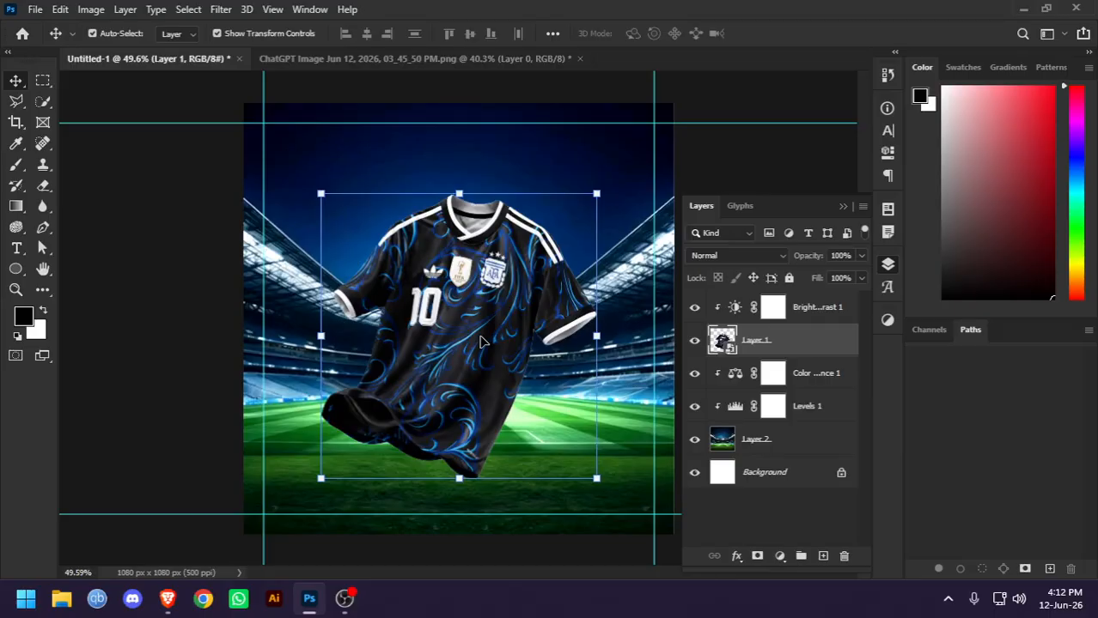
{"action": "left_click_drag", "start_coordinate": [515, 325], "coordinate": [516, 300]}
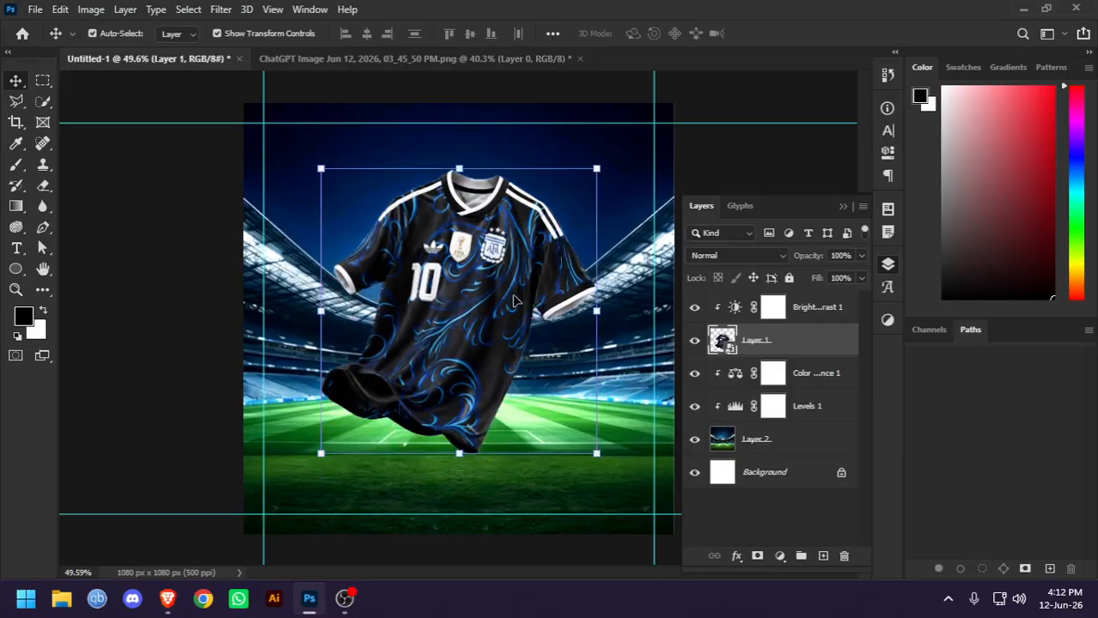
Convert the jersey and its Brightness/Contrast adjustment into one smart object and scale it to 87.30%
{"action": "left_click", "coordinate": [829, 311], "text": "ctrl"}
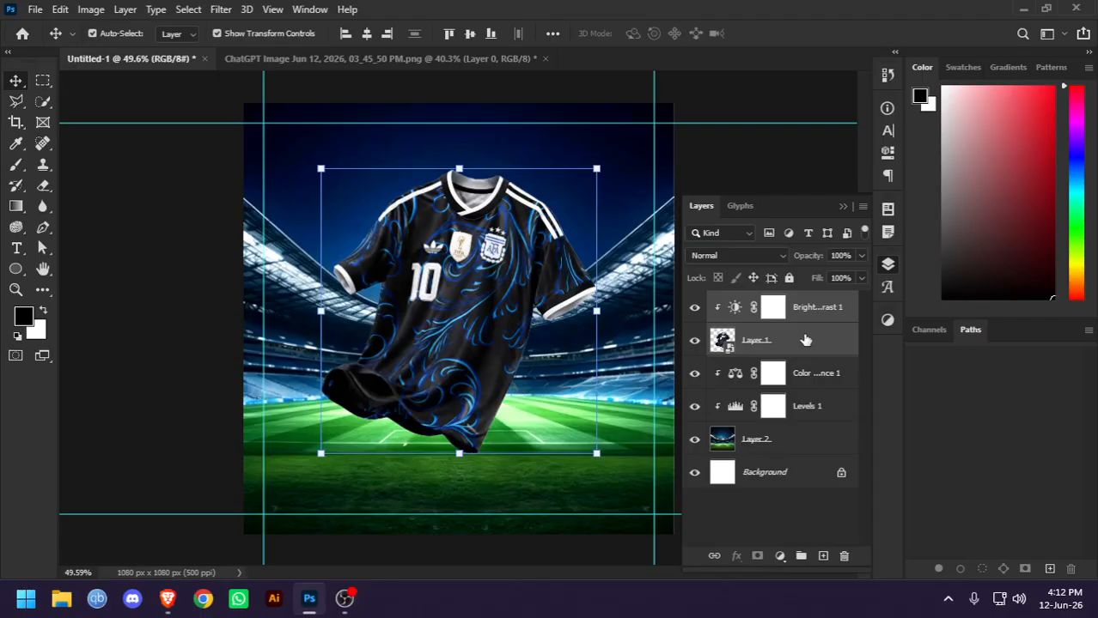
{"action": "right_click", "coordinate": [807, 340]}
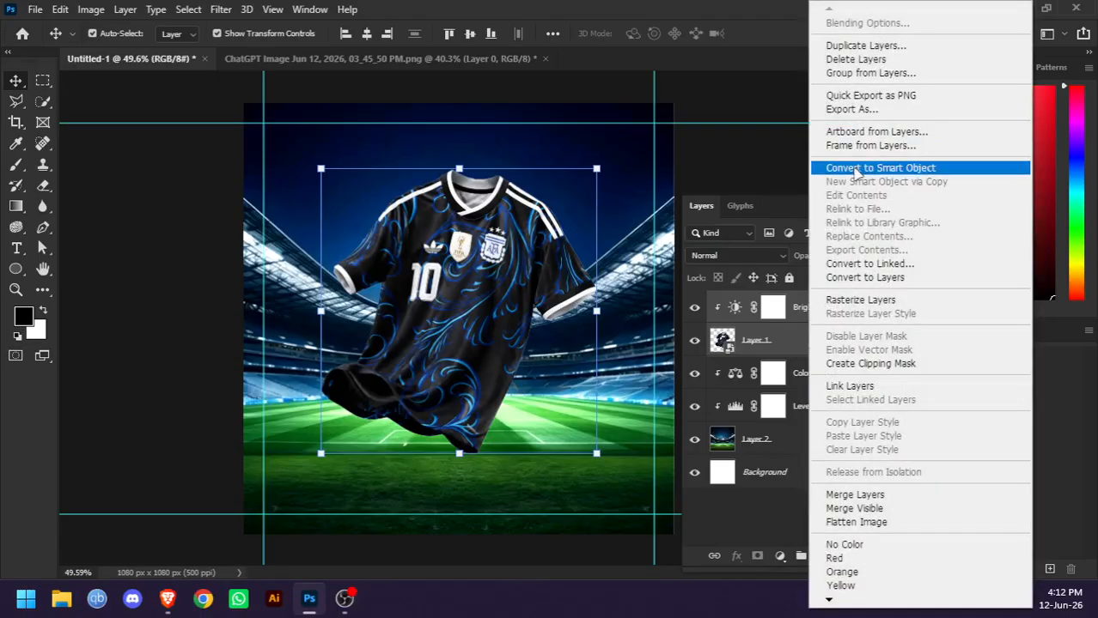
{"action": "left_click", "coordinate": [856, 168]}
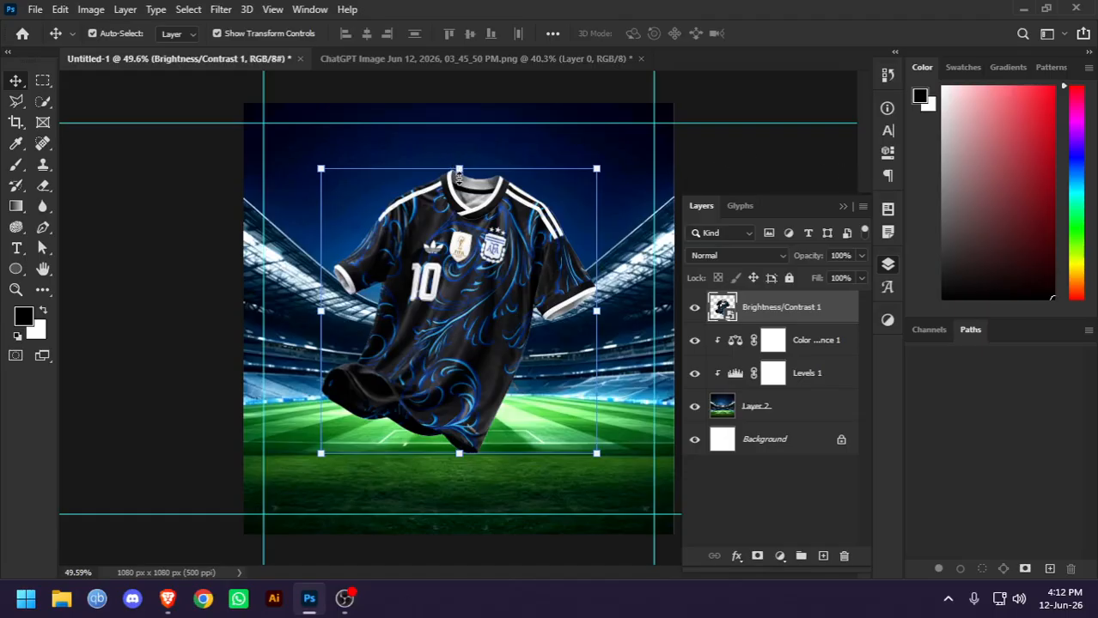
{"action": "left_click_drag", "start_coordinate": [458, 172], "coordinate": [458, 205]}
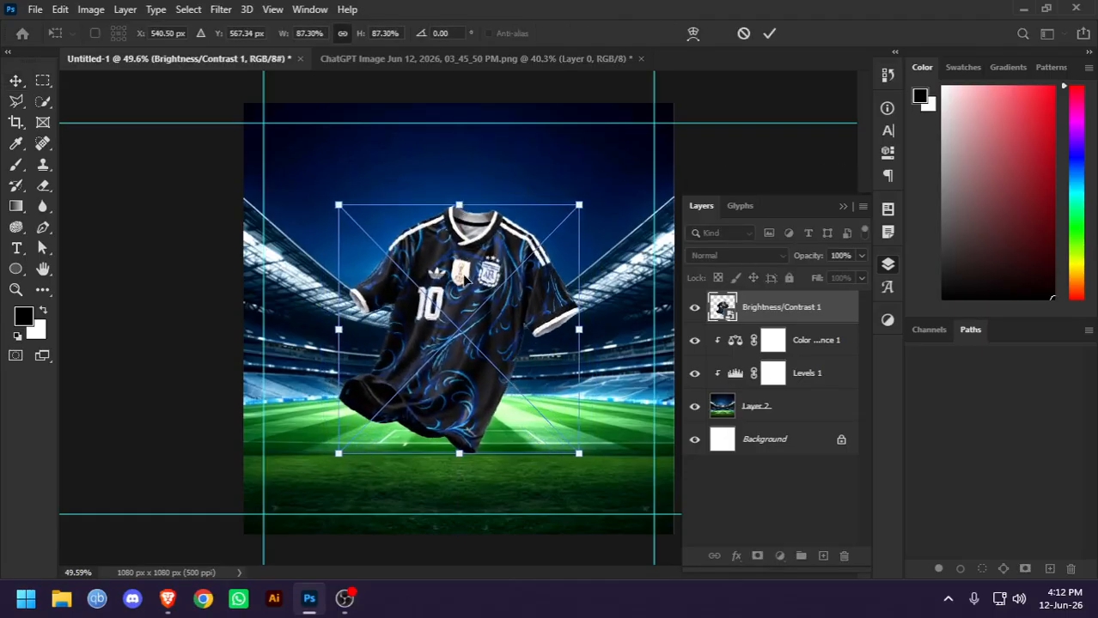
{"action": "key", "text": "Return"}
{"action": "left_click", "coordinate": [135, 292]}
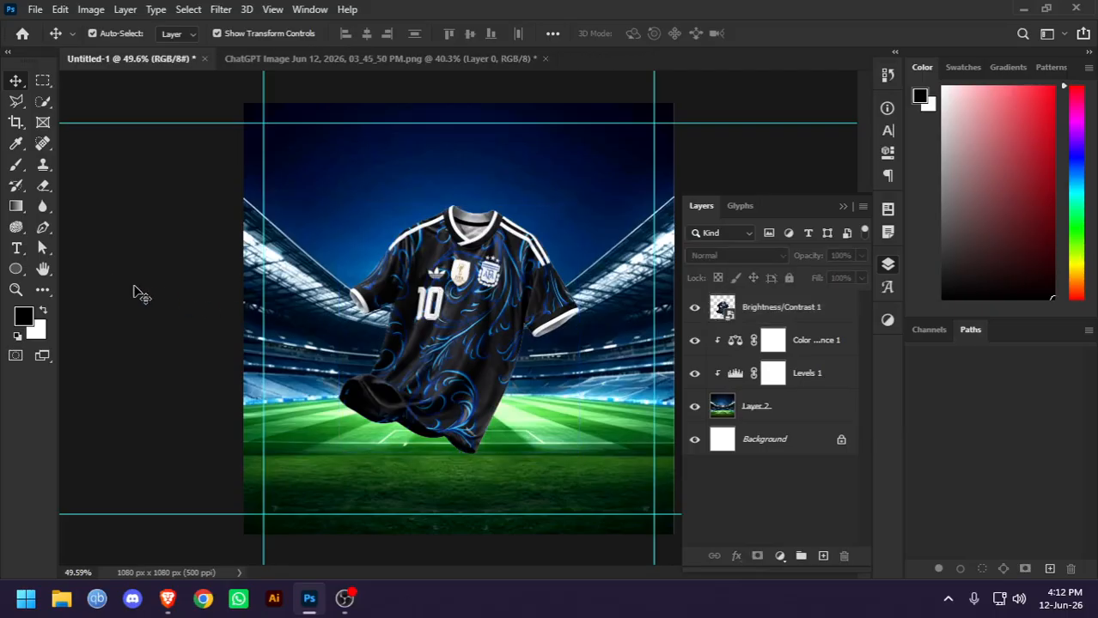
{"action": "left_click", "coordinate": [434, 326]}
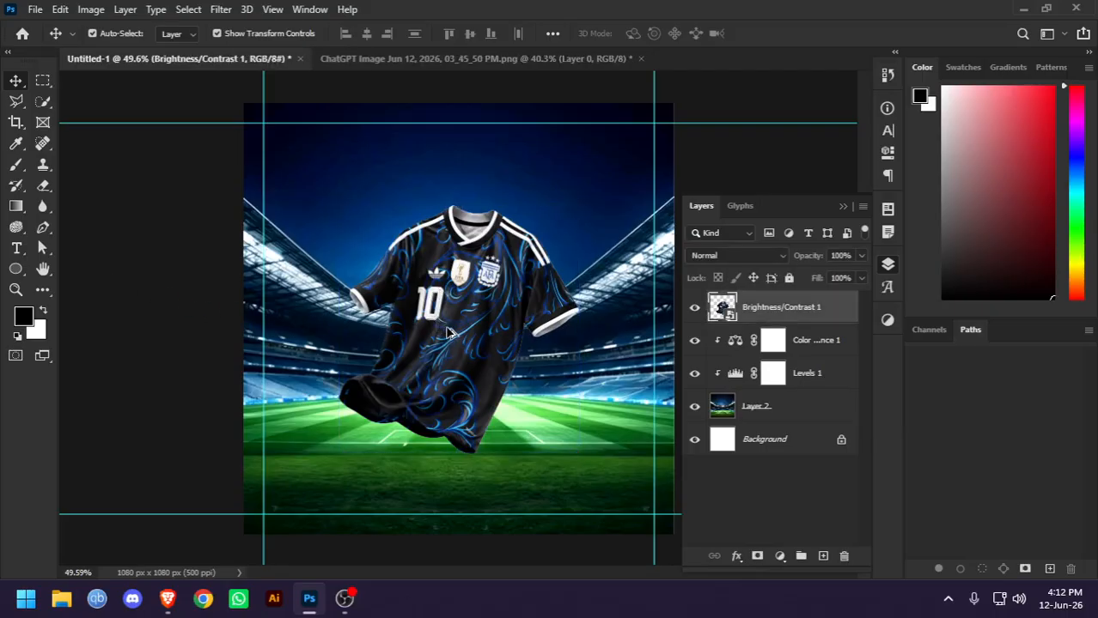
{"action": "left_click_drag", "start_coordinate": [447, 333], "coordinate": [498, 394]}
{"action": "key", "text": "ctrl+z"}
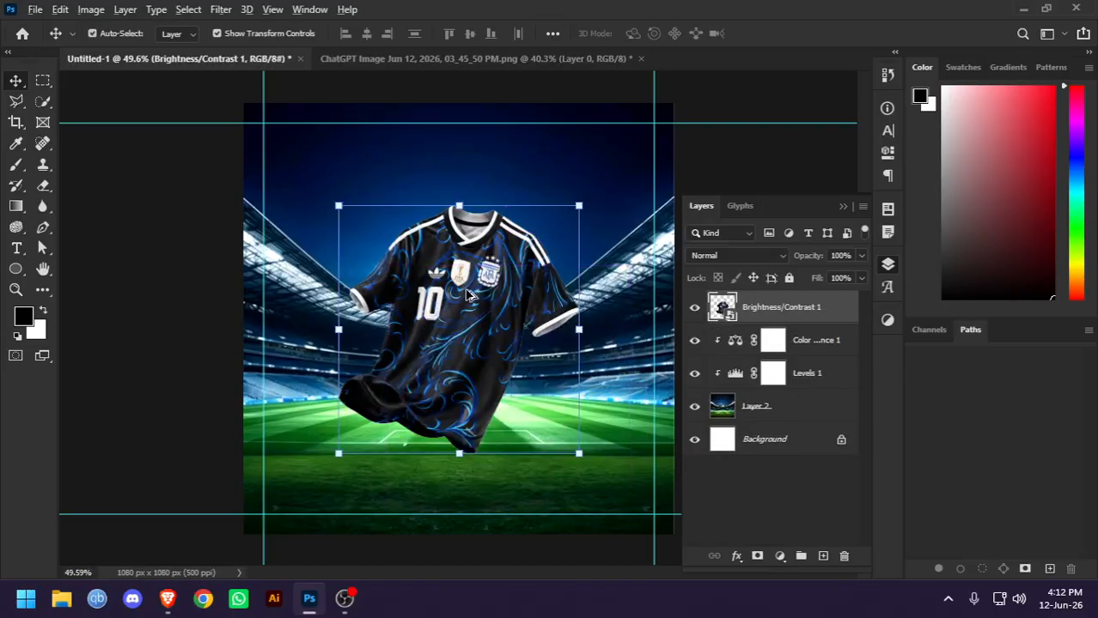
Duplicate the jersey smart object offset down and to the right, and give the copy a black (000000) Color Overlay
{"action": "left_click_drag", "start_coordinate": [468, 295], "coordinate": [543, 355]}
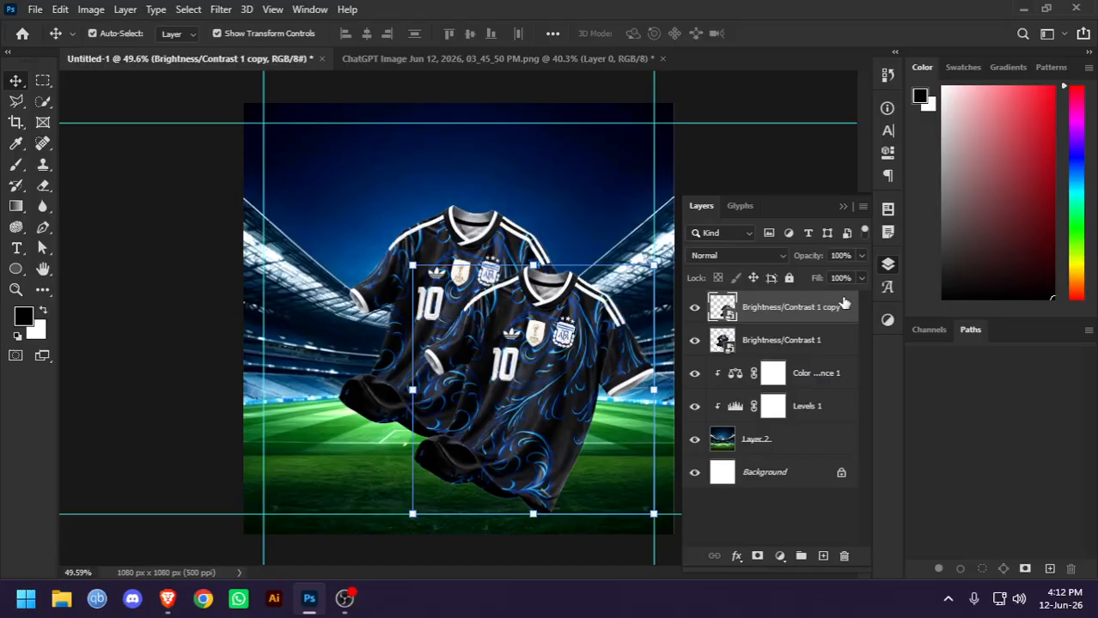
{"action": "double_click", "coordinate": [844, 302]}
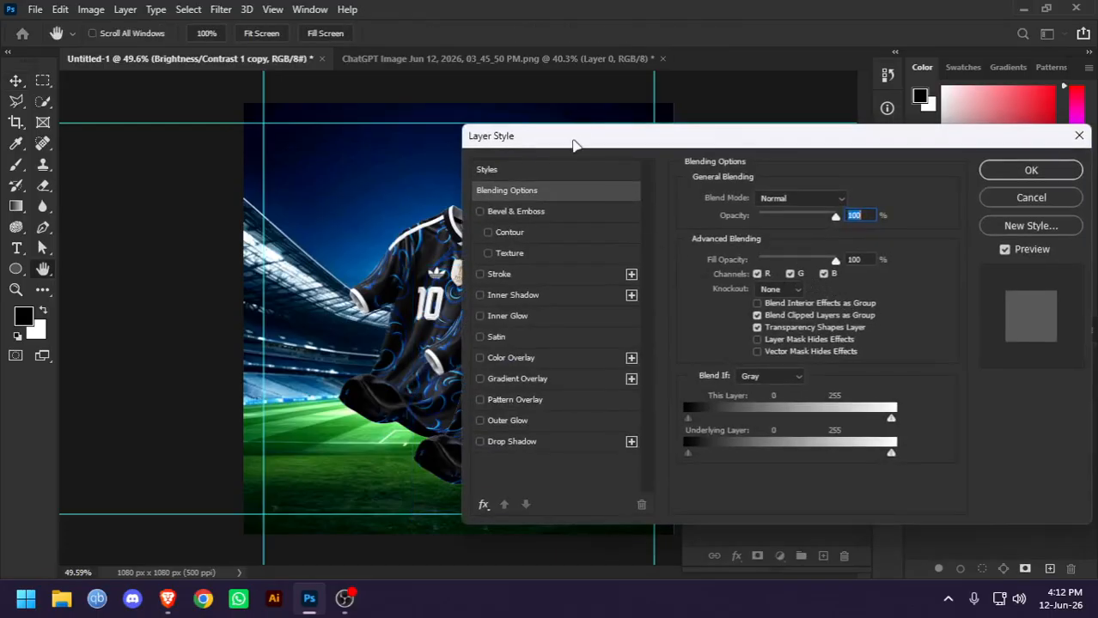
{"action": "left_click_drag", "start_coordinate": [575, 144], "coordinate": [655, 104]}
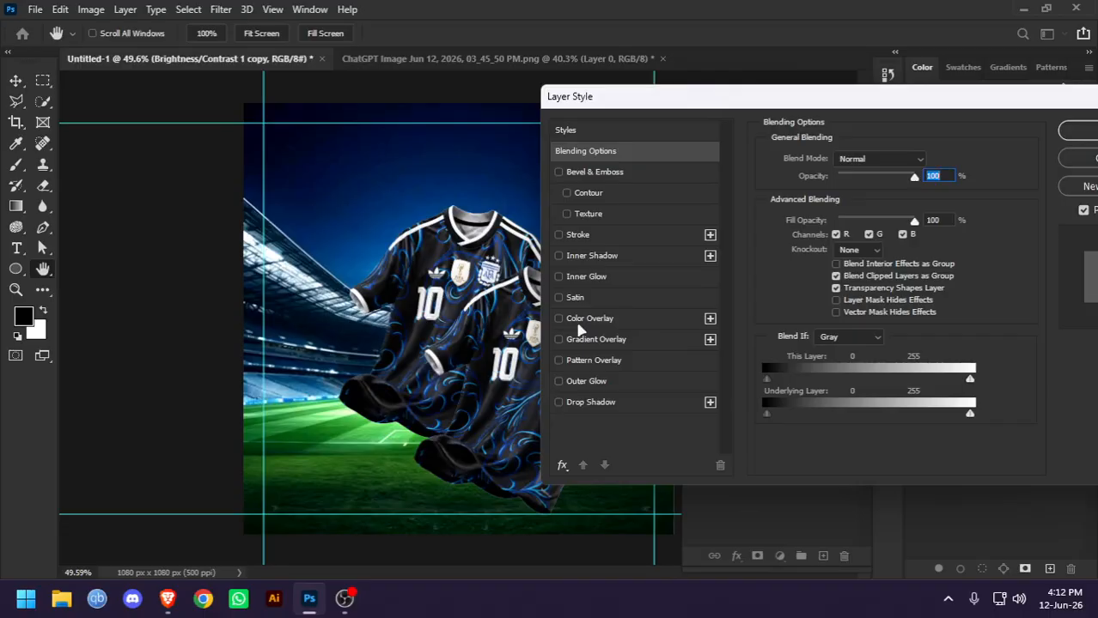
{"action": "left_click", "coordinate": [584, 319]}
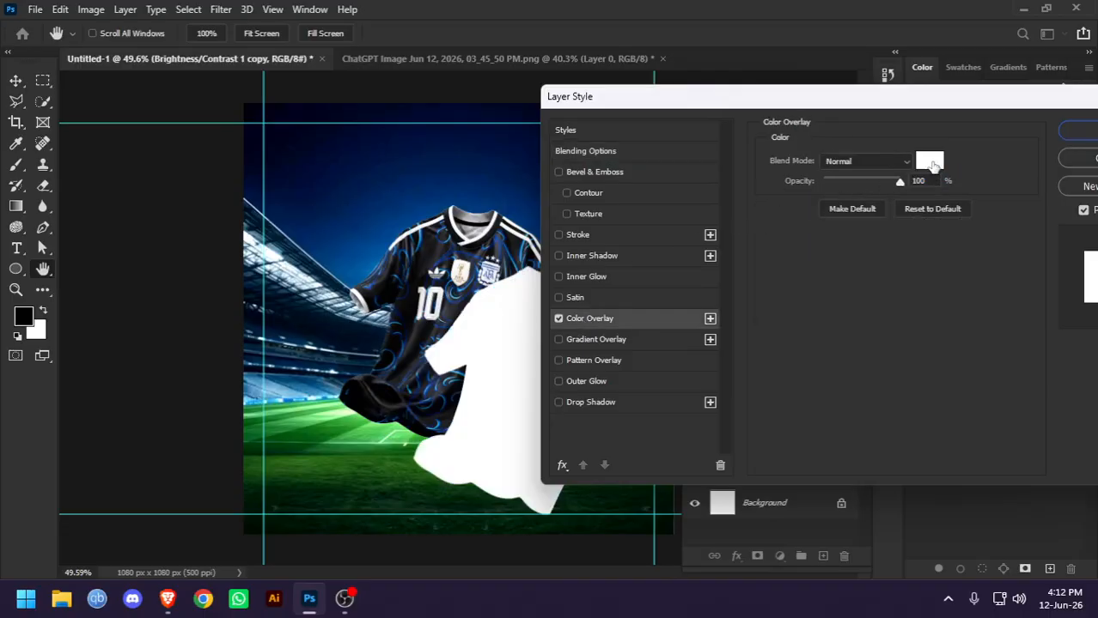
{"action": "left_click", "coordinate": [929, 161]}
{"action": "left_click_drag", "start_coordinate": [670, 235], "coordinate": [776, 399]}
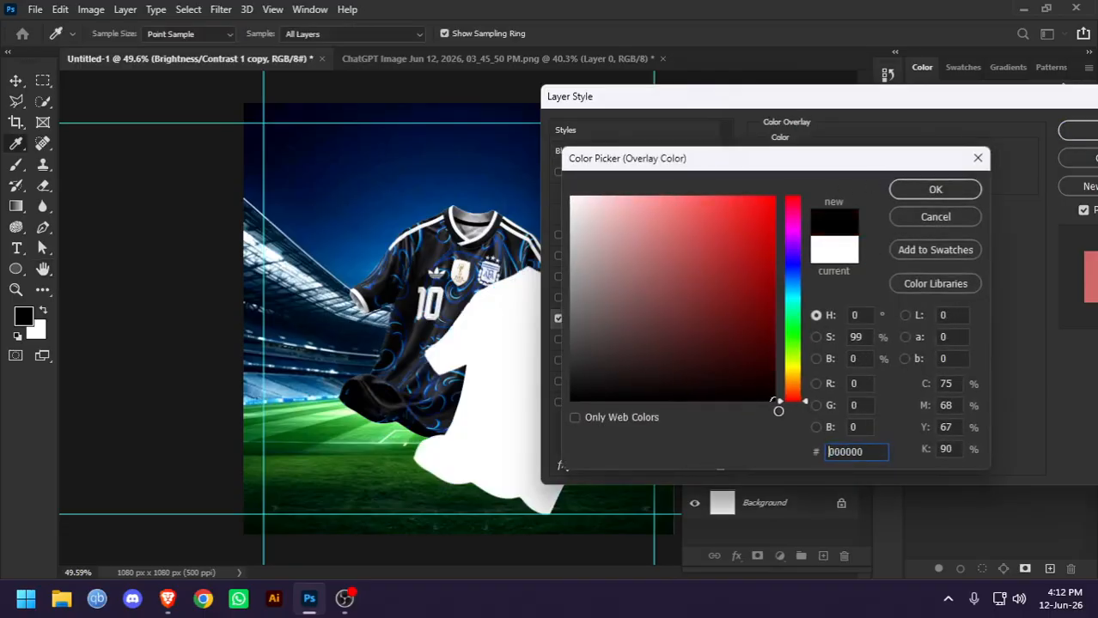
{"action": "left_click", "coordinate": [938, 191]}
{"action": "left_click", "coordinate": [1076, 130]}
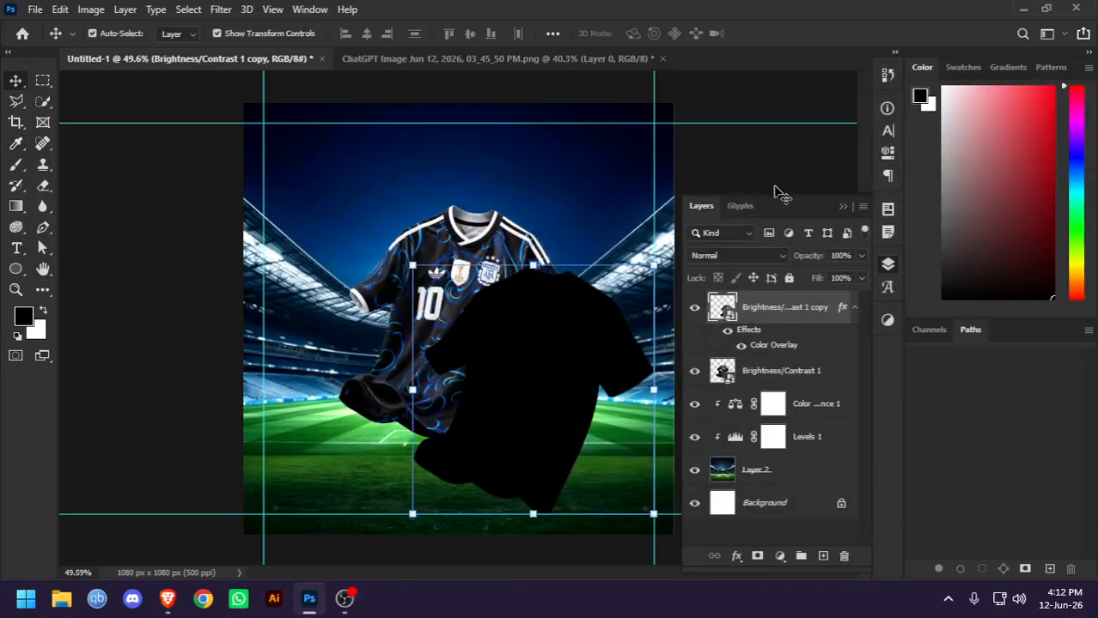
Squash the black jersey copy vertically to 21.15% height at full 87.30% width, keeping its lower edge in place on the pitch
{"action": "left_click", "coordinate": [843, 207]}
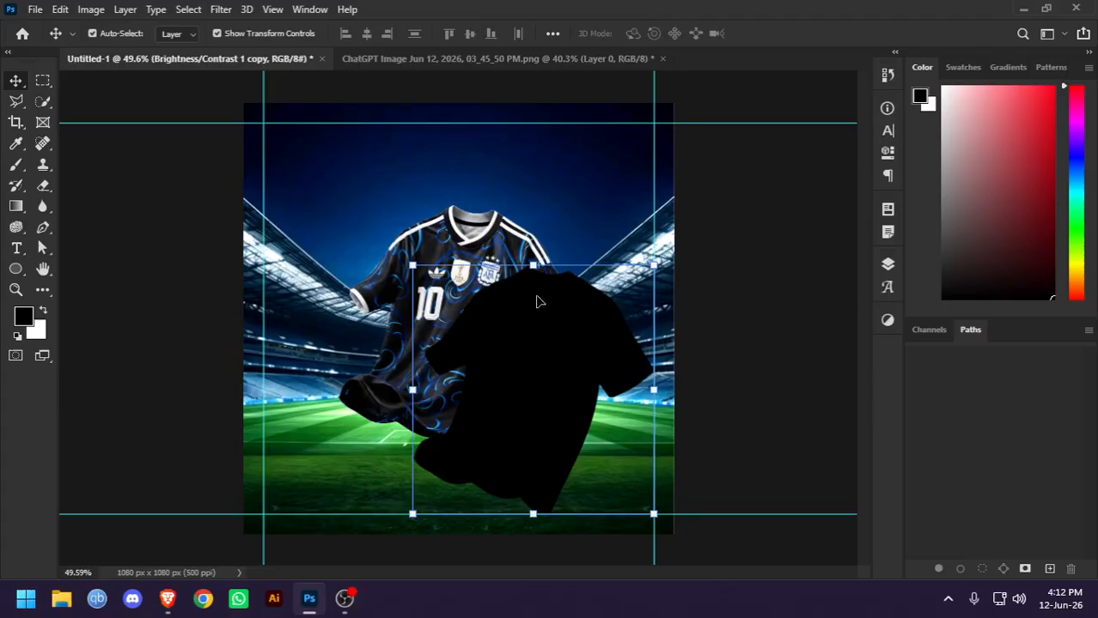
{"action": "left_click_drag", "start_coordinate": [627, 438], "coordinate": [464, 326]}
{"action": "key", "text": "ctrl+z"}
{"action": "left_click_drag", "start_coordinate": [532, 266], "coordinate": [567, 456]}
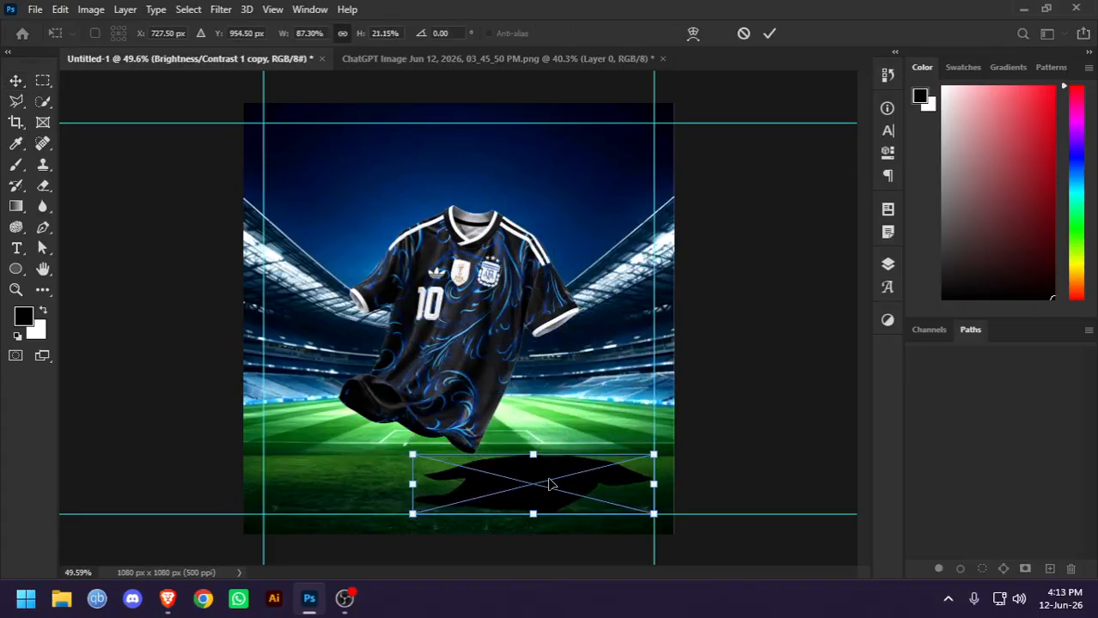
{"action": "key", "text": "Return"}
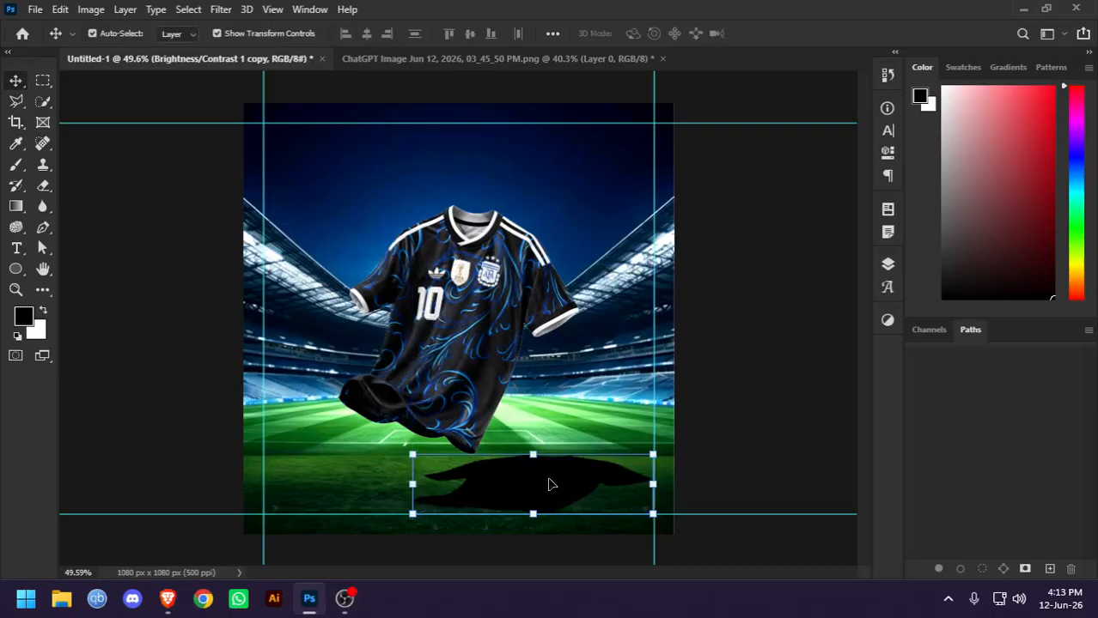
Move the flattened shadow beneath the jersey and scale it down to 76.83% width and 18.61% height
{"action": "left_click_drag", "start_coordinate": [551, 484], "coordinate": [532, 469]}
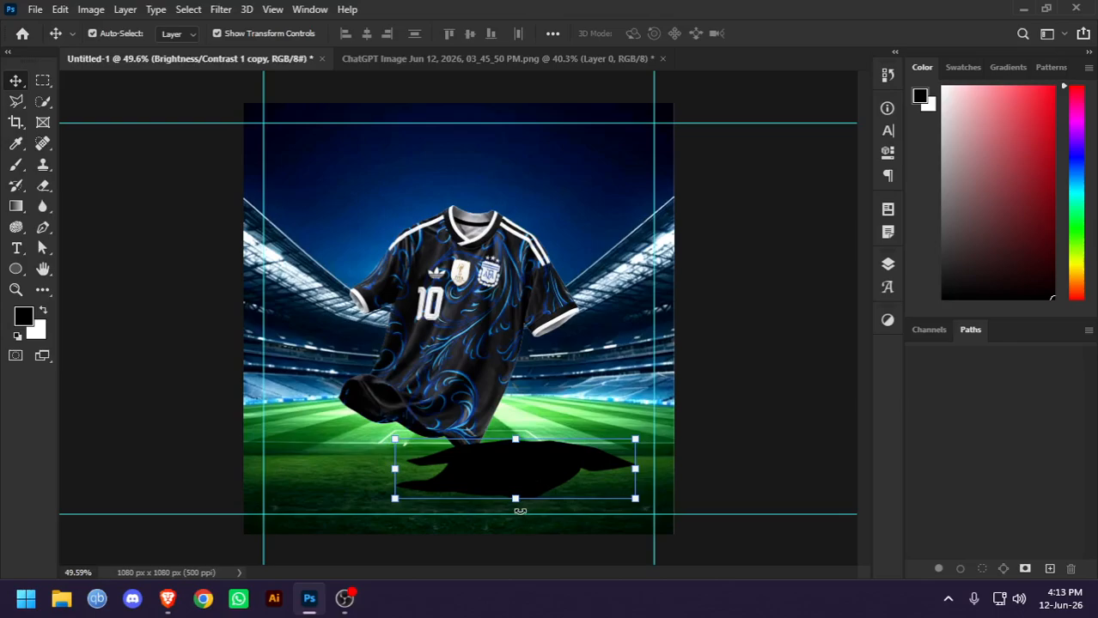
{"action": "left_click_drag", "start_coordinate": [520, 511], "coordinate": [481, 500]}
{"action": "key", "text": "ctrl+z"}
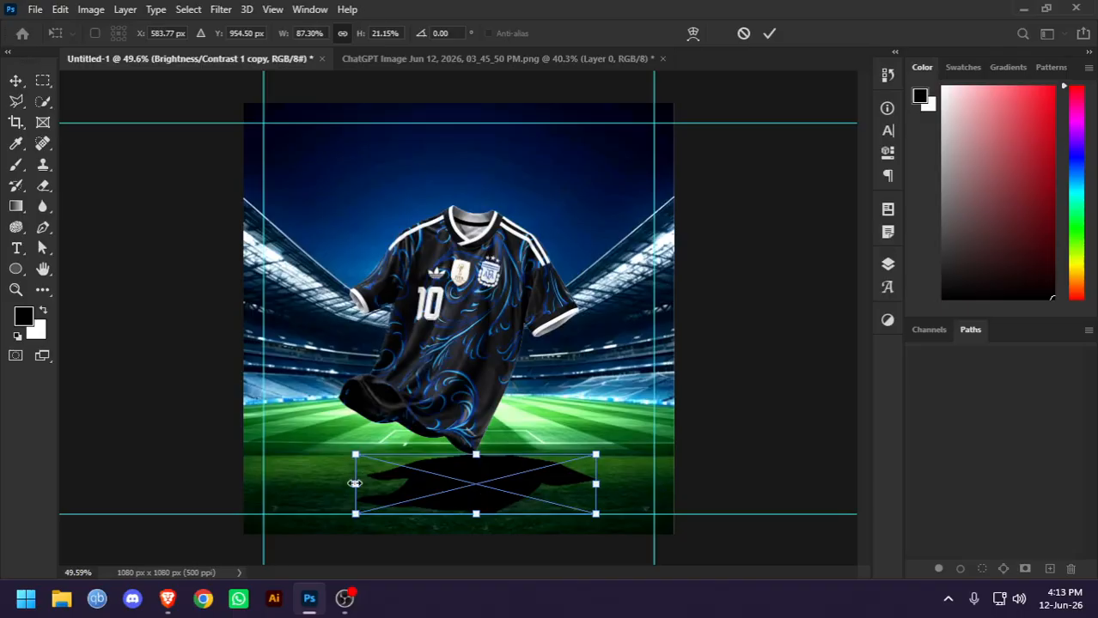
{"action": "left_click_drag", "start_coordinate": [355, 483], "coordinate": [385, 482]}
{"action": "mouse_move", "coordinate": [522, 488]}
{"action": "left_mouse_down"}
{"action": "mouse_move", "coordinate": [502, 481]}
{"action": "mouse_move", "coordinate": [513, 482]}
{"action": "left_mouse_up"}
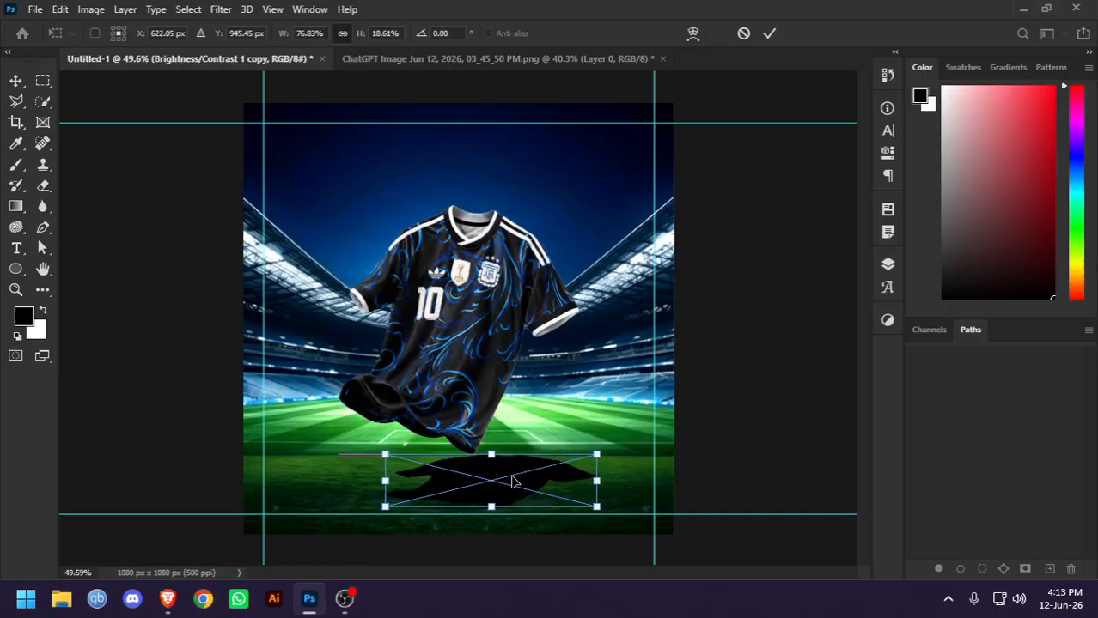
{"action": "key", "text": "Return"}
{"action": "left_click", "coordinate": [694, 436]}
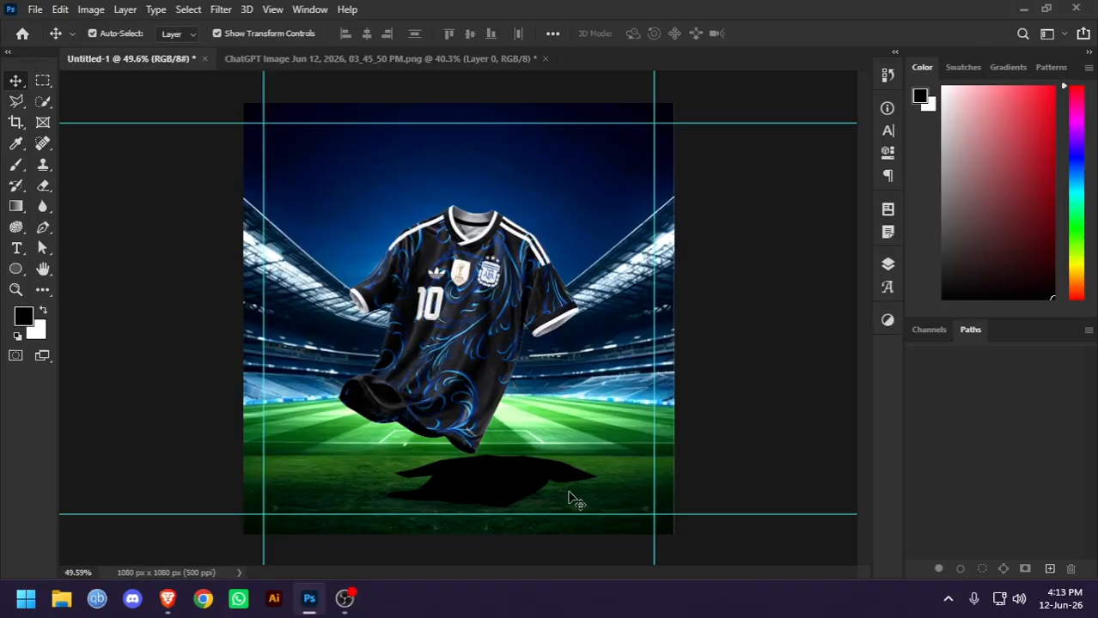
Warp the shadow, stretching its upper edge and upper-right corner up and to the right and bending its right edge inward
{"action": "scroll", "coordinate": [569, 498], "scroll_direction": "up", "scroll_amount": 3}
{"action": "scroll", "coordinate": [503, 413], "scroll_direction": "down", "scroll_amount": 3}
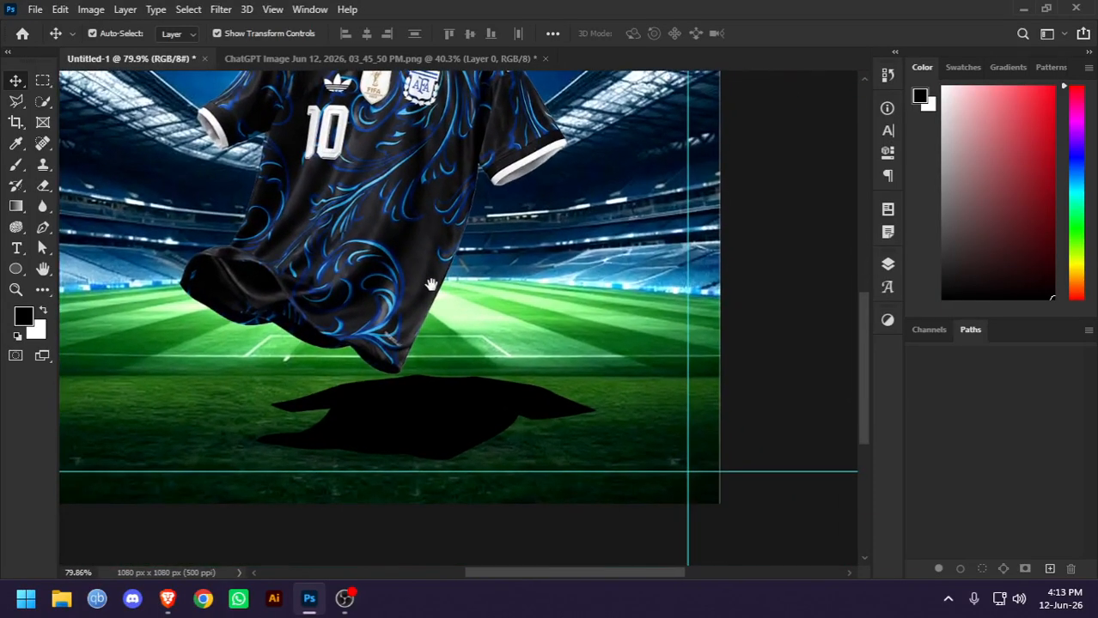
{"action": "left_click", "coordinate": [444, 405]}
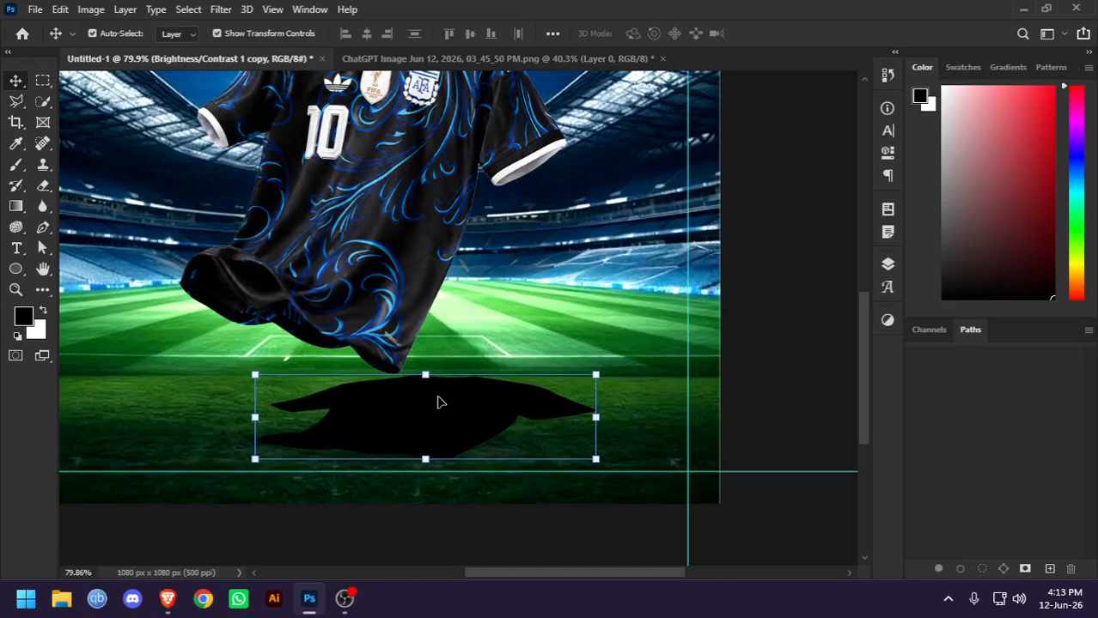
{"action": "key", "text": "ctrl+t"}
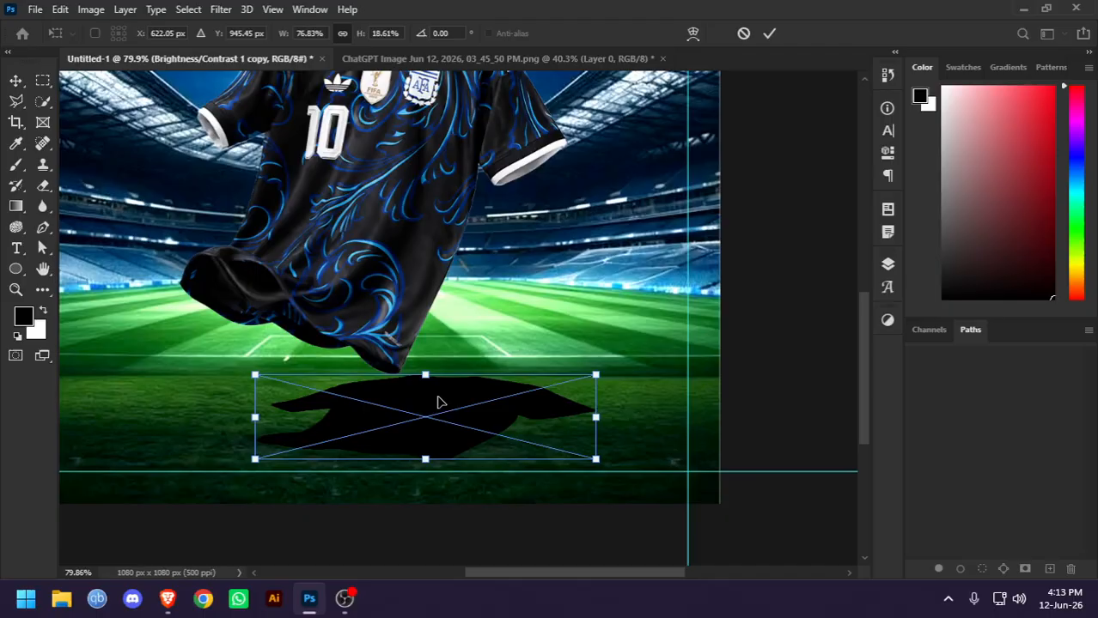
{"action": "right_click", "coordinate": [440, 402]}
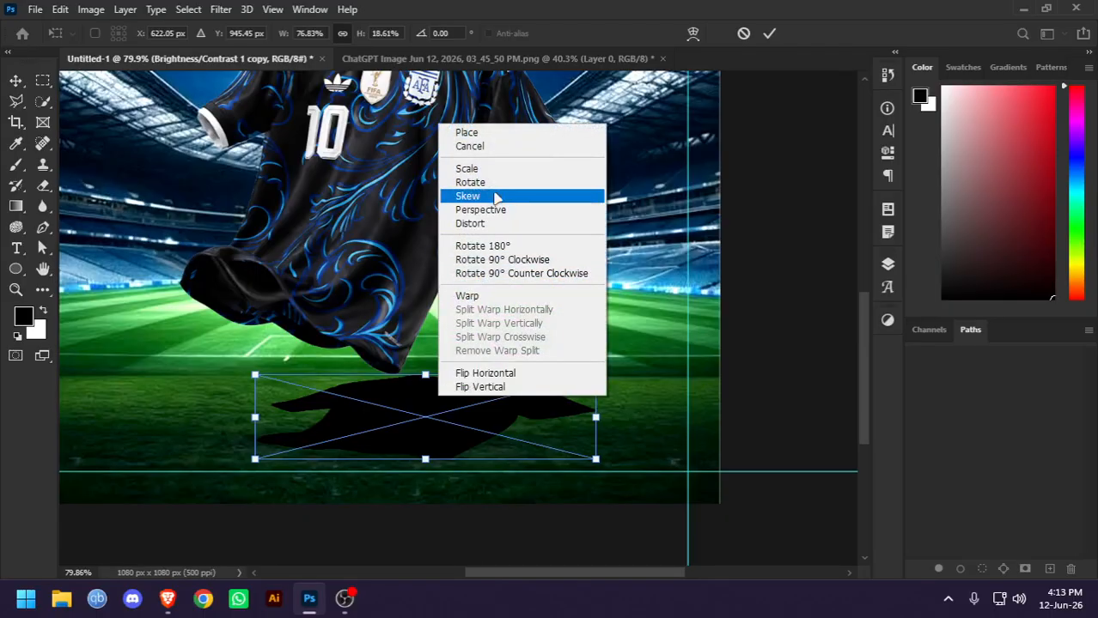
{"action": "left_click", "coordinate": [505, 298]}
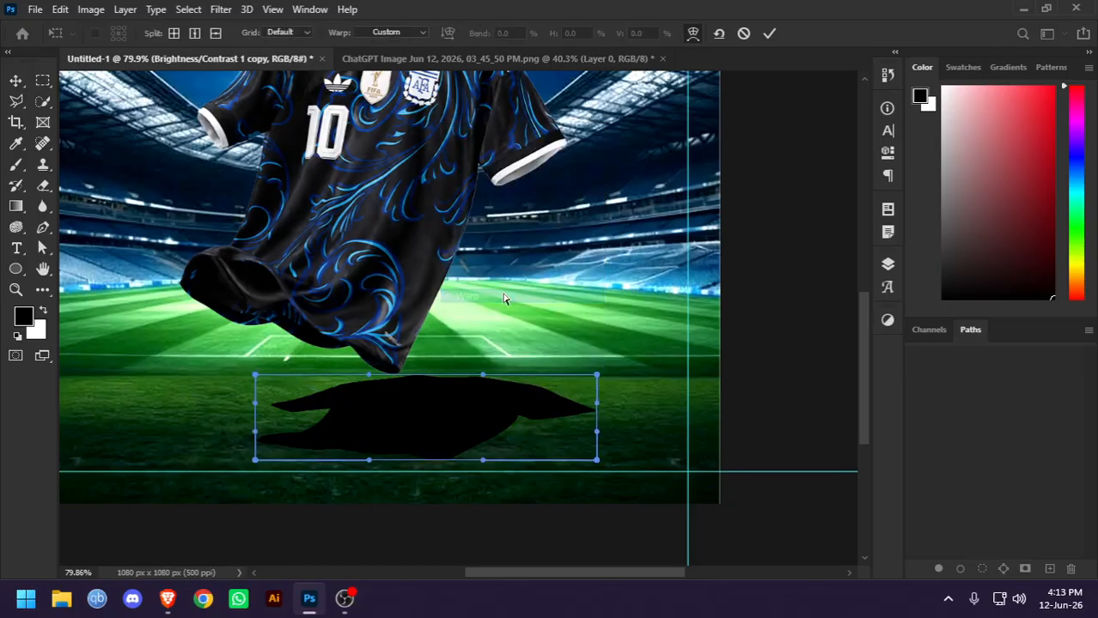
{"action": "left_click_drag", "start_coordinate": [369, 375], "coordinate": [546, 314]}
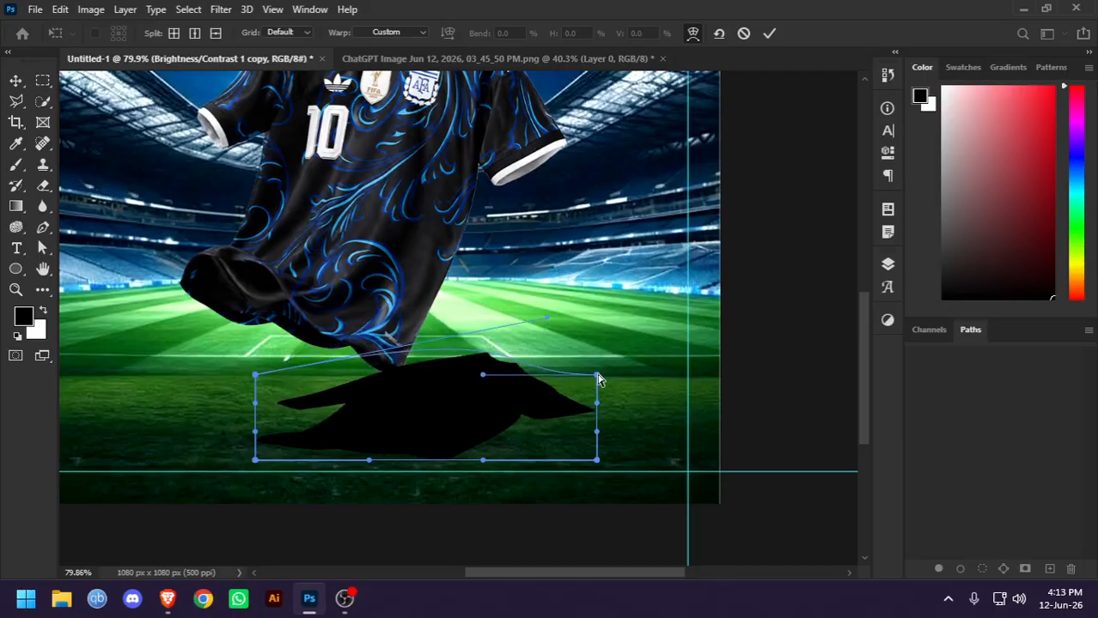
{"action": "left_click_drag", "start_coordinate": [597, 376], "coordinate": [766, 323]}
{"action": "left_click_drag", "start_coordinate": [603, 431], "coordinate": [464, 425]}
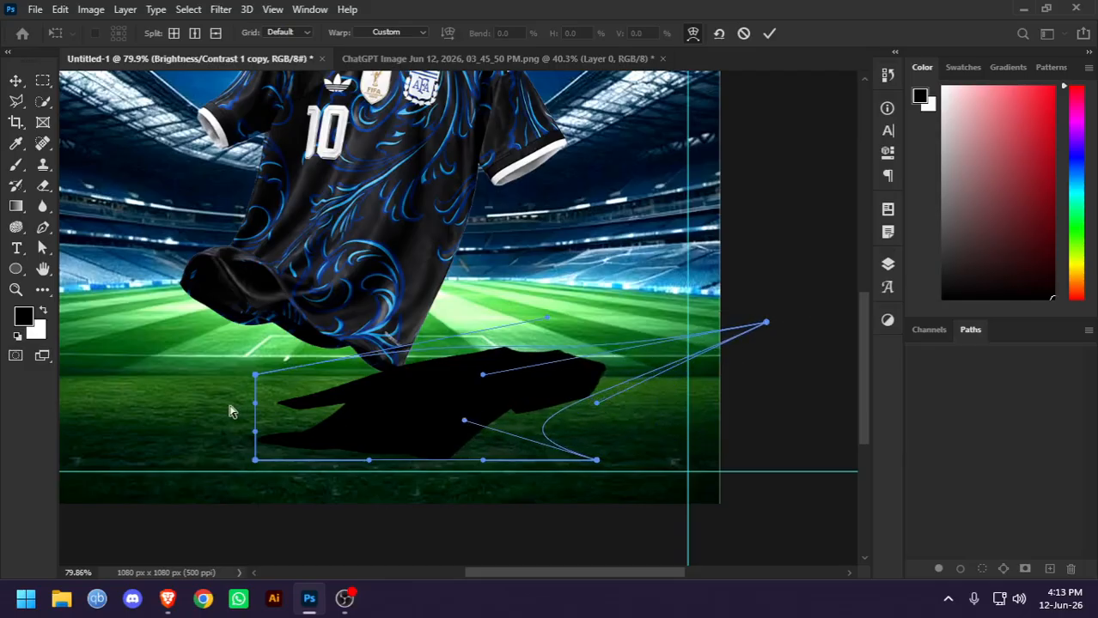
Slant the warped shadow's left side by pulling its upper corner right and its lower corner left, and apply the warp
{"action": "left_click_drag", "start_coordinate": [256, 403], "coordinate": [343, 392]}
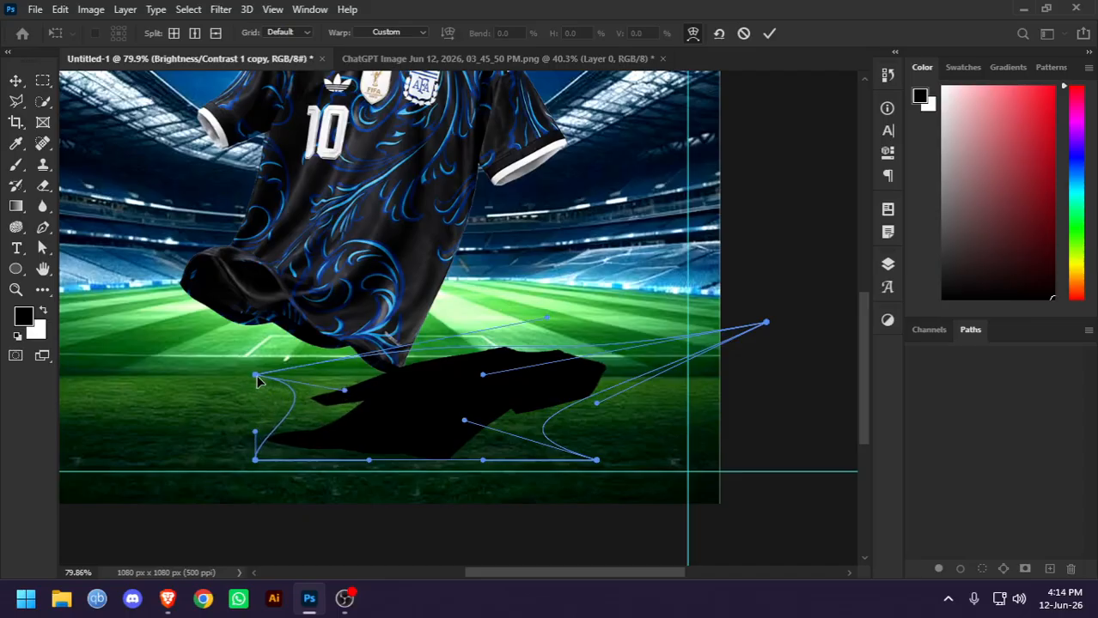
{"action": "left_click_drag", "start_coordinate": [254, 376], "coordinate": [407, 351]}
{"action": "left_click_drag", "start_coordinate": [256, 461], "coordinate": [199, 460]}
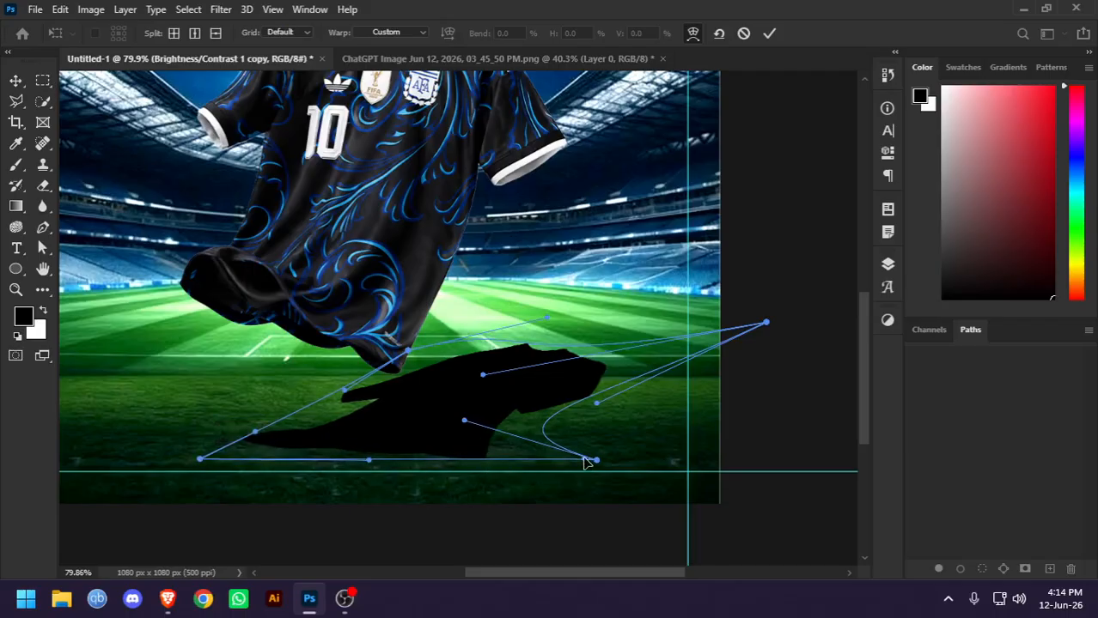
{"action": "key", "text": "Return"}
{"action": "left_click", "coordinate": [804, 370]}
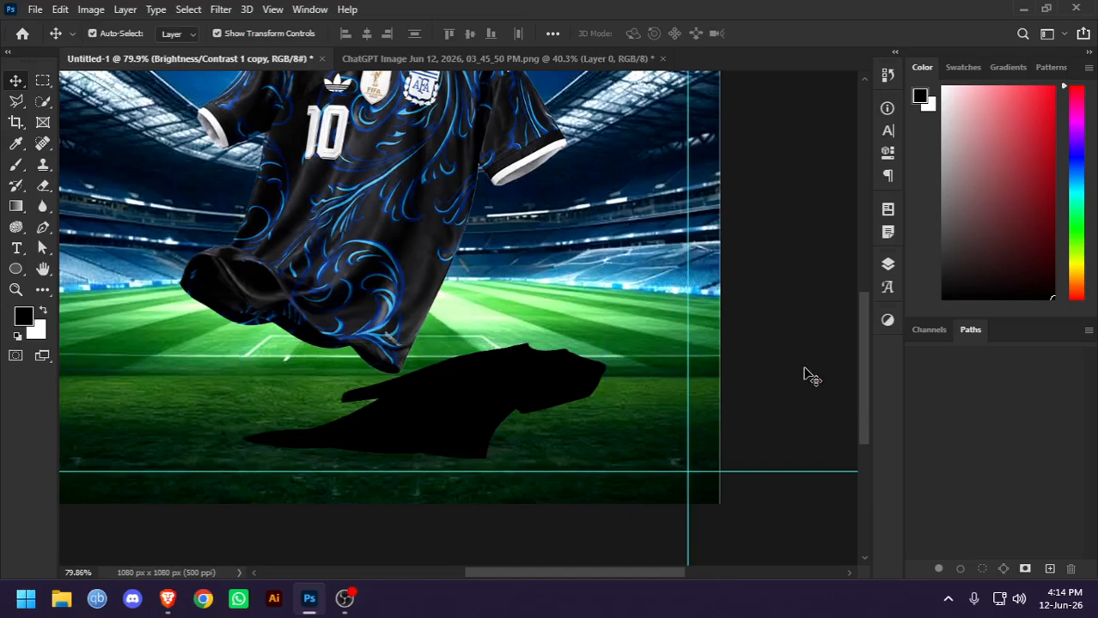
Shift the warped shadow slightly down on the pitch, away from the jersey's hem, and deselect it
{"action": "scroll", "coordinate": [535, 275], "scroll_direction": "down", "scroll_amount": 8}
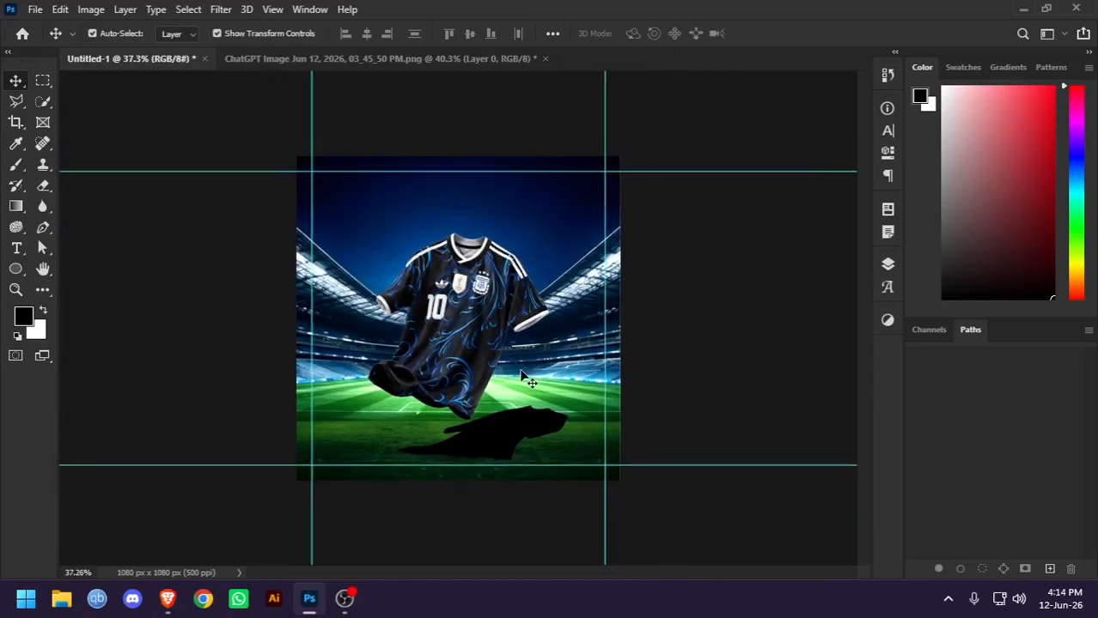
{"action": "scroll", "coordinate": [498, 438], "scroll_direction": "up", "scroll_amount": 3}
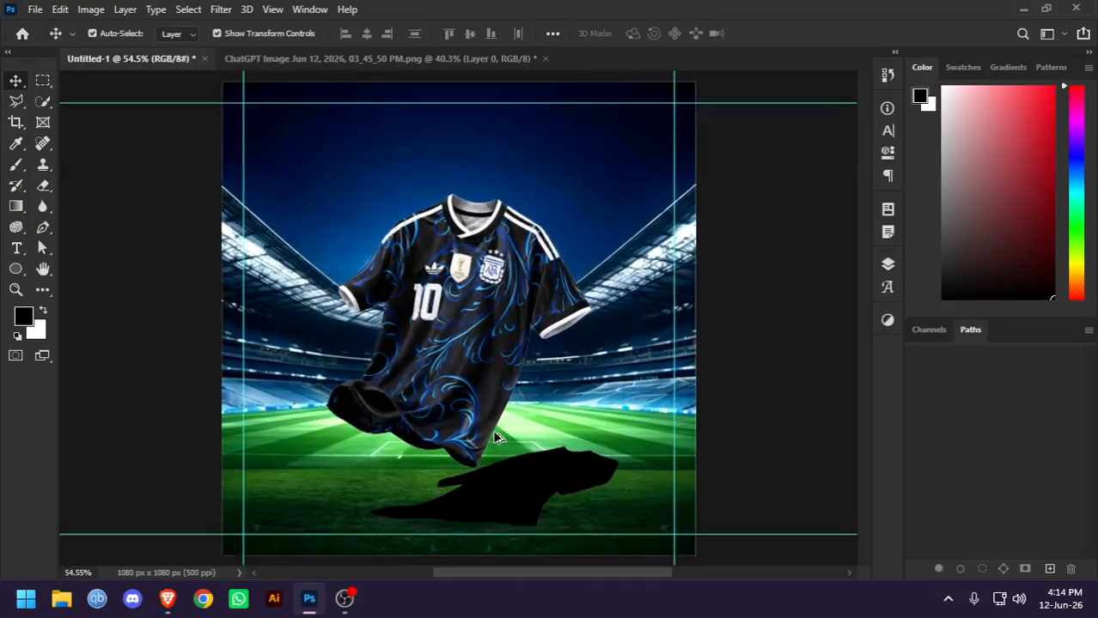
{"action": "left_click_drag", "start_coordinate": [502, 492], "coordinate": [503, 504]}
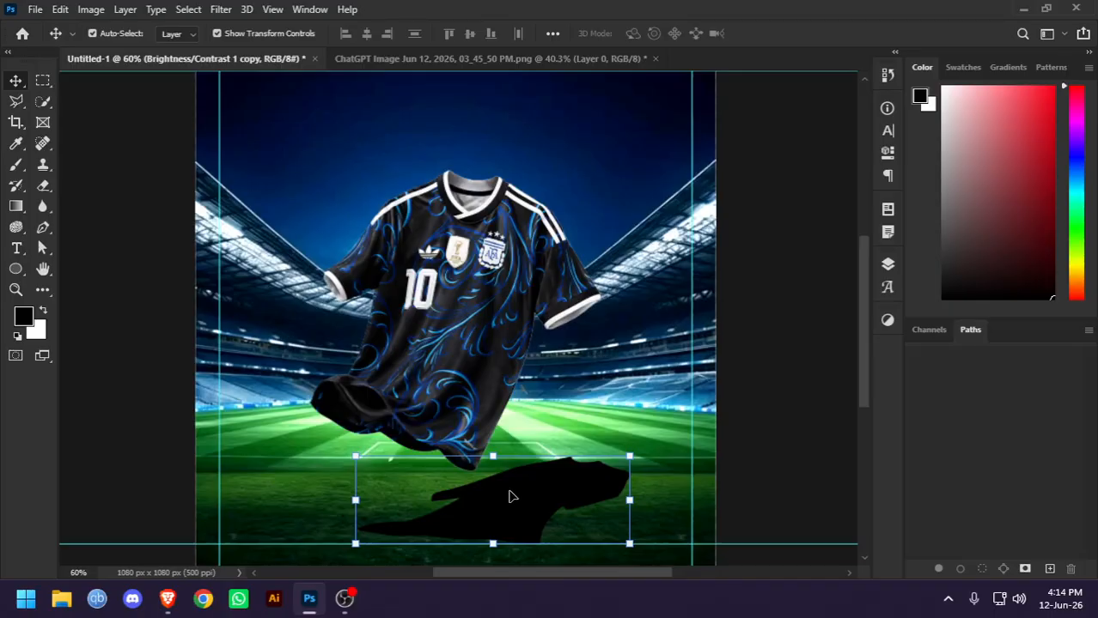
{"action": "left_click", "coordinate": [123, 250]}
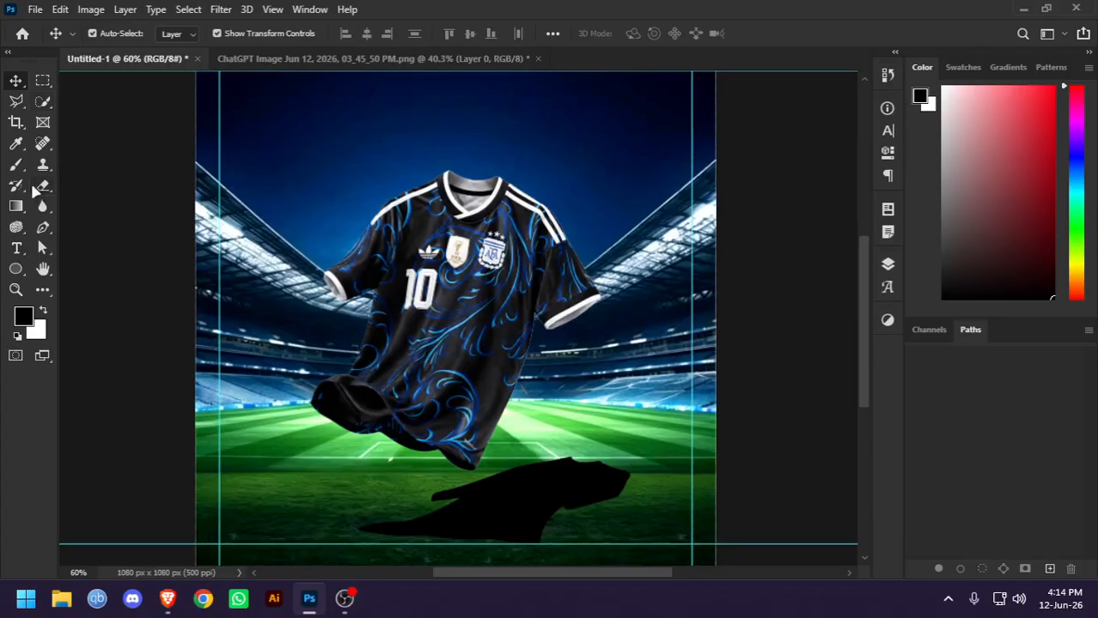
{"action": "left_click", "coordinate": [16, 165]}
{"action": "left_click", "coordinate": [547, 341]}
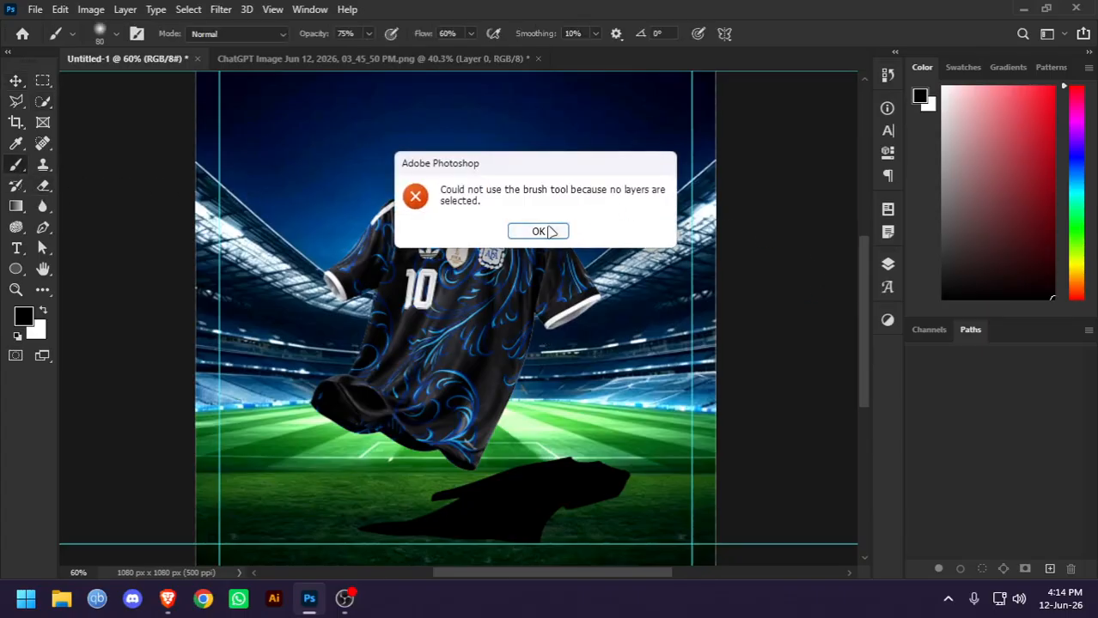
{"action": "left_click", "coordinate": [541, 232]}
{"action": "left_click", "coordinate": [16, 79]}
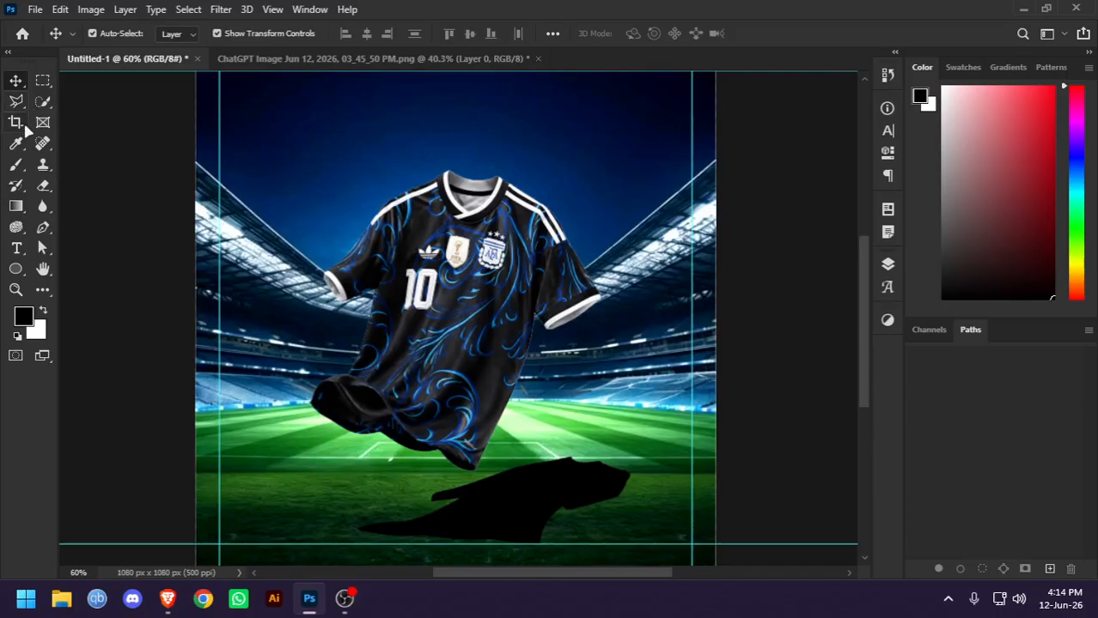
Add a new layer above the shadow and brush soft white light streaks from the upper-left stands onto the jersey
{"action": "left_click", "coordinate": [887, 264]}
{"action": "left_click", "coordinate": [807, 331]}
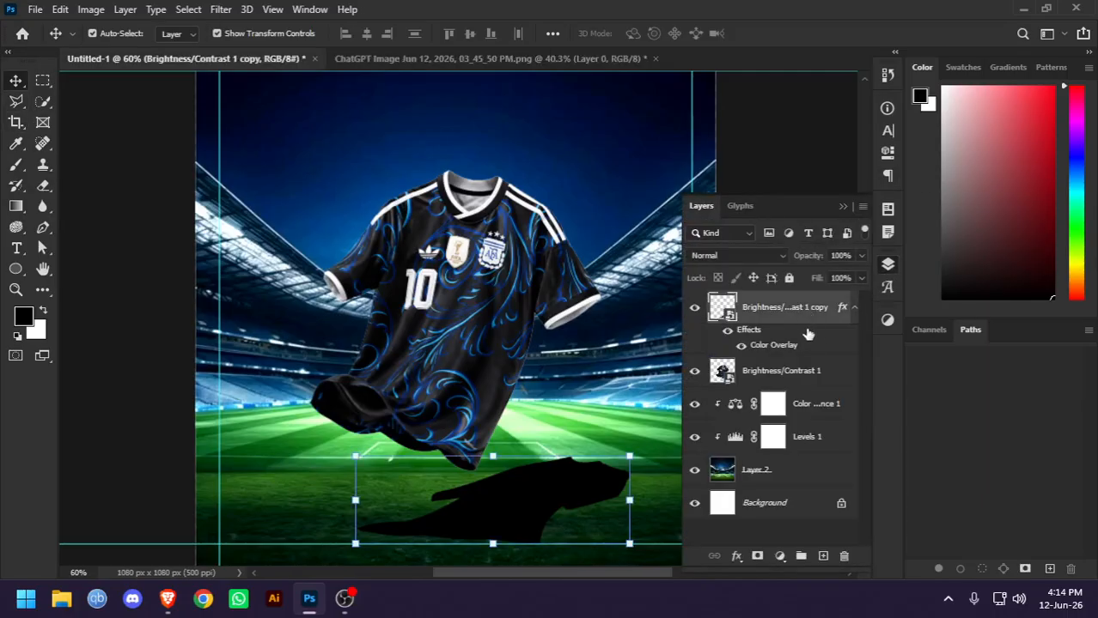
{"action": "left_click", "coordinate": [823, 556]}
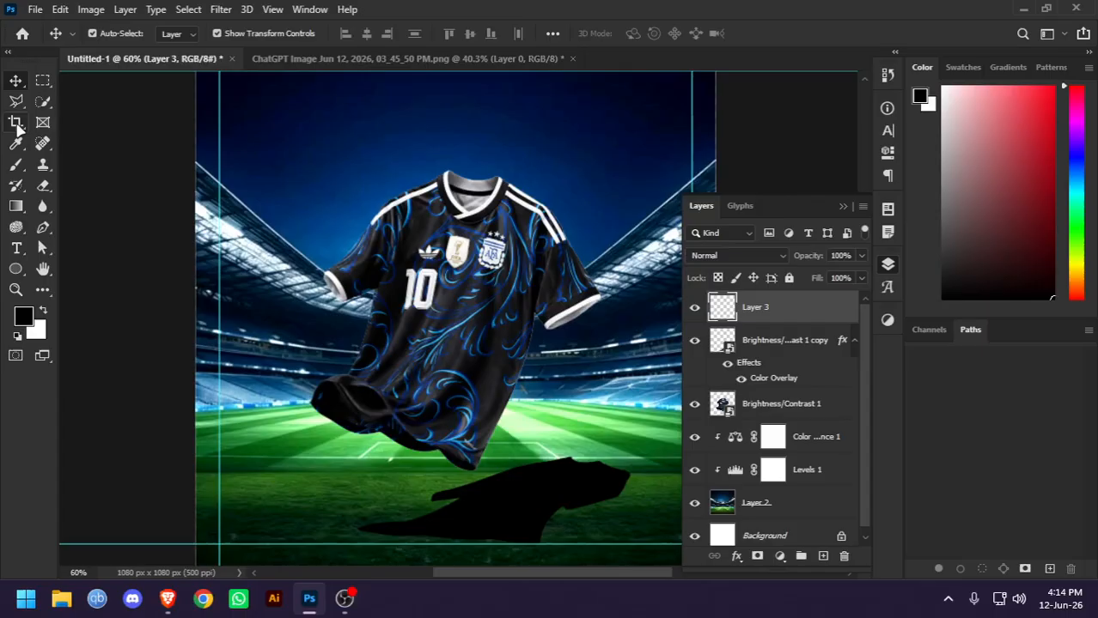
{"action": "left_click", "coordinate": [16, 164]}
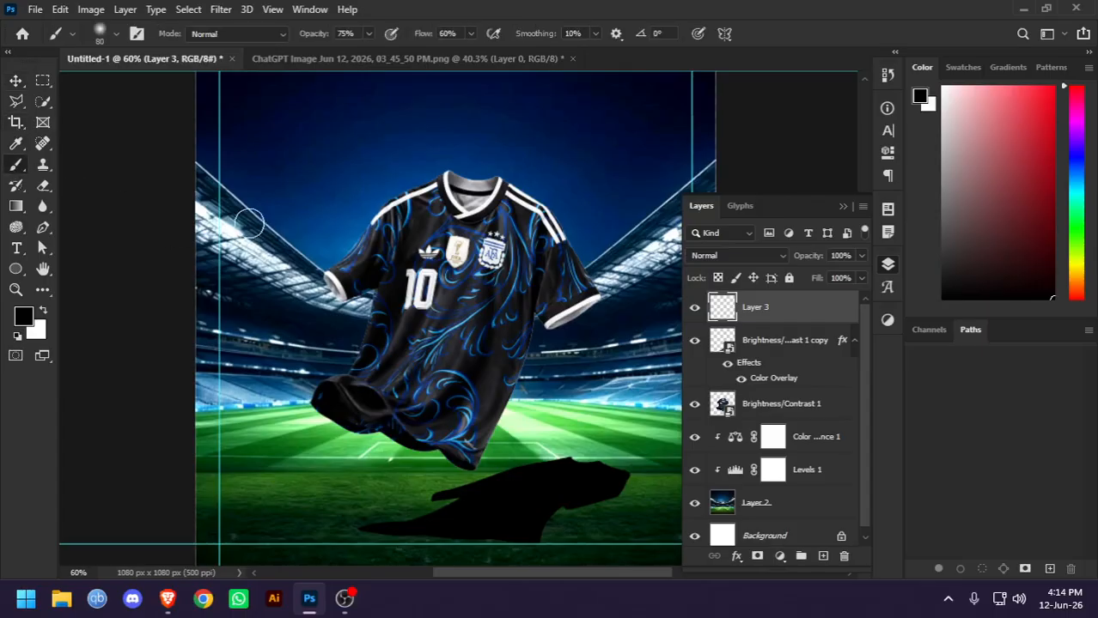
{"action": "left_click", "coordinate": [45, 311]}
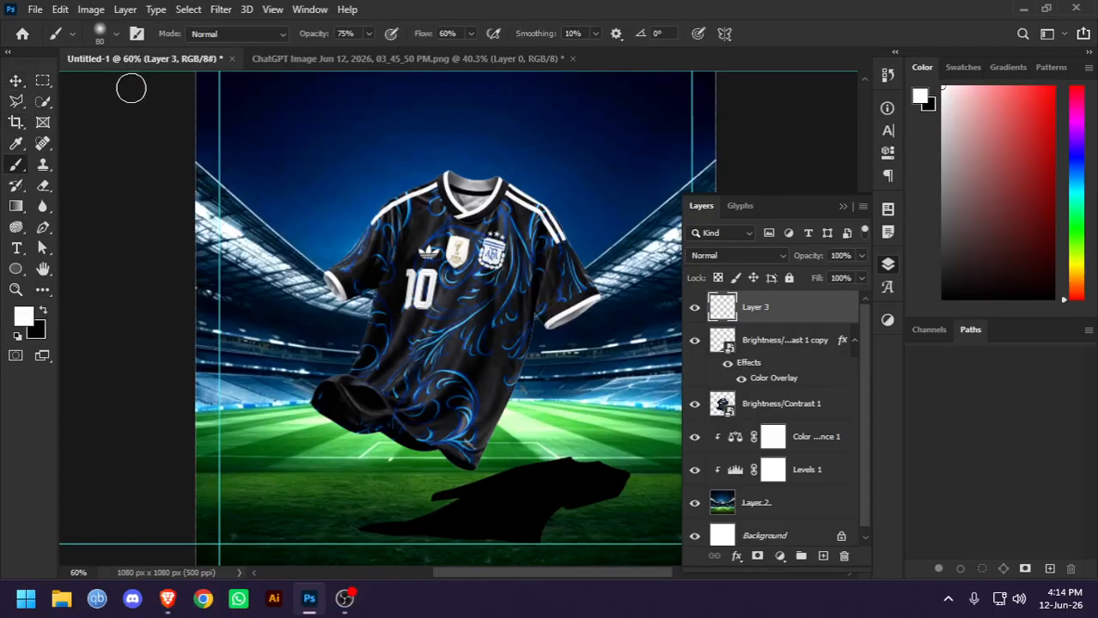
{"action": "left_click_drag", "start_coordinate": [131, 88], "coordinate": [416, 317]}
{"action": "mouse_move", "coordinate": [142, 127]}
{"action": "left_mouse_down"}
{"action": "mouse_move", "coordinate": [336, 422]}
{"action": "mouse_move", "coordinate": [356, 430]}
{"action": "left_mouse_up"}
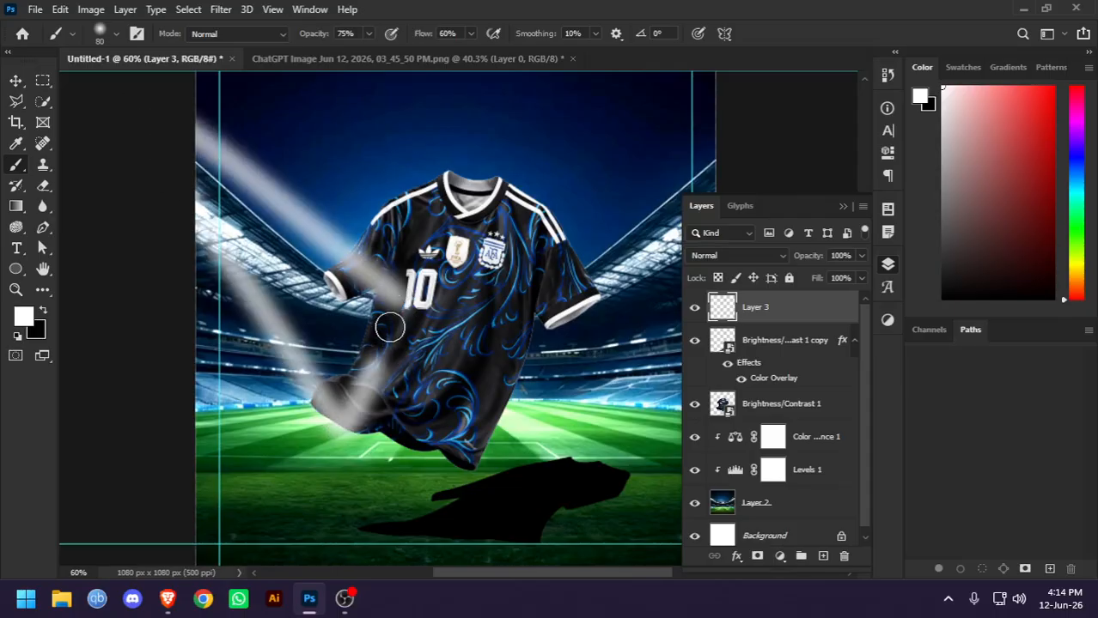
{"action": "mouse_move", "coordinate": [390, 327]}
{"action": "left_mouse_down"}
{"action": "mouse_move", "coordinate": [309, 250]}
{"action": "mouse_move", "coordinate": [197, 136]}
{"action": "mouse_move", "coordinate": [356, 409]}
{"action": "mouse_move", "coordinate": [302, 246]}
{"action": "left_mouse_up"}
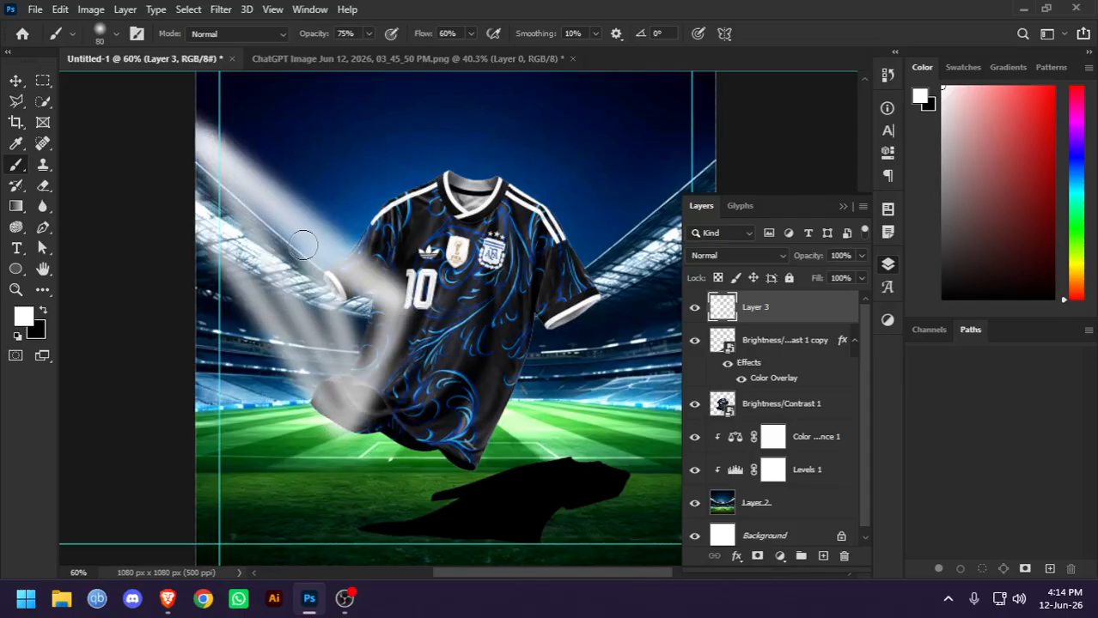
Paint white brush strokes over the shadow on the pitch and add another light streak from the upper left onto the jersey
{"action": "mouse_move", "coordinate": [475, 497]}
{"action": "left_mouse_down"}
{"action": "mouse_move", "coordinate": [590, 438]}
{"action": "mouse_move", "coordinate": [665, 451]}
{"action": "mouse_move", "coordinate": [646, 507]}
{"action": "mouse_move", "coordinate": [470, 506]}
{"action": "mouse_move", "coordinate": [582, 455]}
{"action": "mouse_move", "coordinate": [587, 468]}
{"action": "mouse_move", "coordinate": [659, 478]}
{"action": "left_mouse_up"}
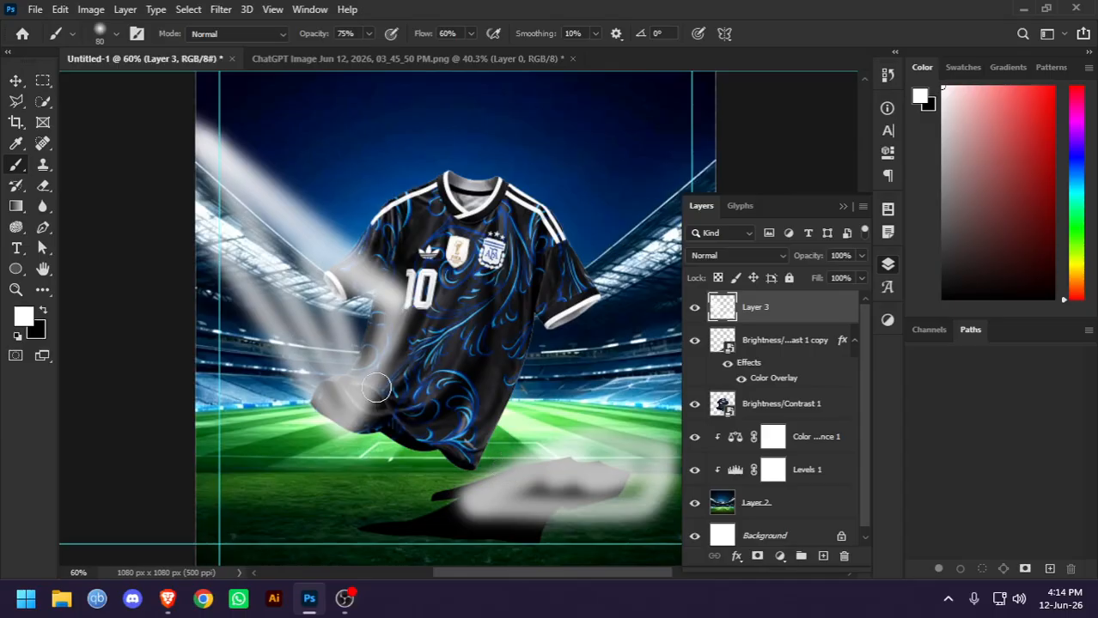
{"action": "mouse_move", "coordinate": [464, 499]}
{"action": "left_mouse_down"}
{"action": "mouse_move", "coordinate": [643, 439]}
{"action": "mouse_move", "coordinate": [556, 499]}
{"action": "mouse_move", "coordinate": [644, 465]}
{"action": "left_mouse_up"}
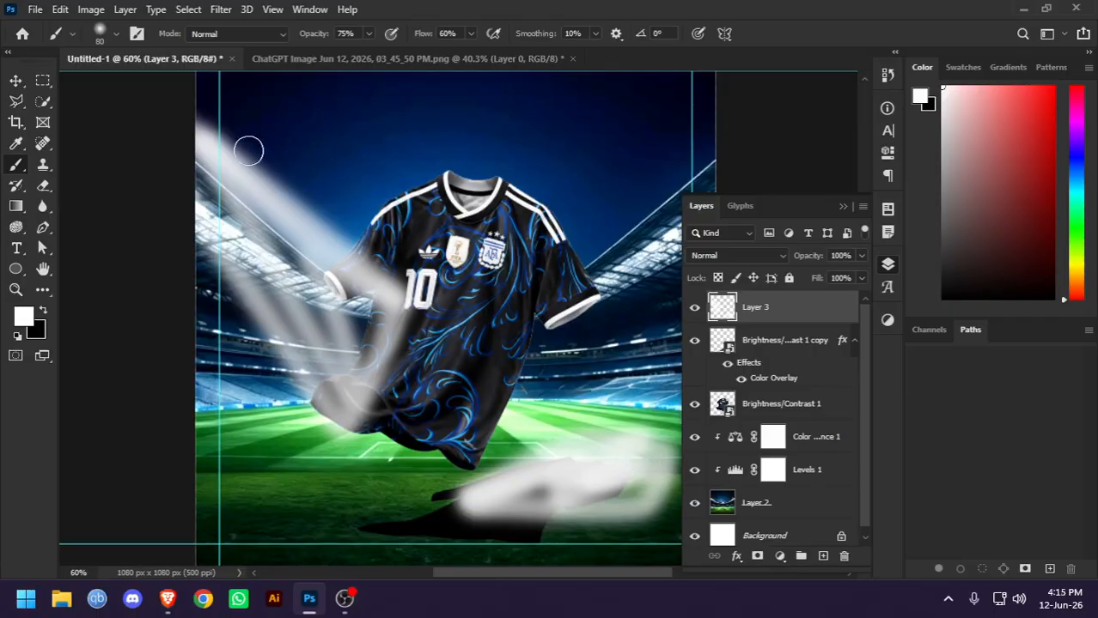
{"action": "mouse_move", "coordinate": [184, 89]}
{"action": "left_mouse_down"}
{"action": "mouse_move", "coordinate": [432, 271]}
{"action": "mouse_move", "coordinate": [467, 260]}
{"action": "mouse_move", "coordinate": [467, 226]}
{"action": "mouse_move", "coordinate": [410, 347]}
{"action": "mouse_move", "coordinate": [333, 439]}
{"action": "mouse_move", "coordinate": [417, 321]}
{"action": "mouse_move", "coordinate": [448, 206]}
{"action": "left_mouse_up"}
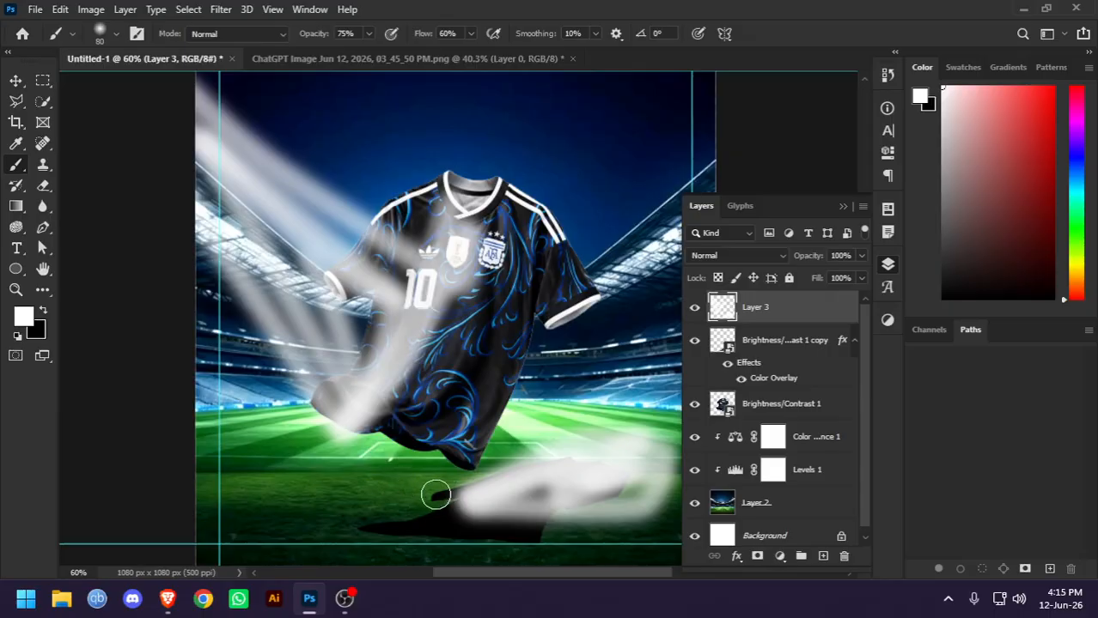
{"action": "mouse_move", "coordinate": [435, 494]}
{"action": "left_mouse_down"}
{"action": "mouse_move", "coordinate": [564, 484]}
{"action": "mouse_move", "coordinate": [580, 503]}
{"action": "mouse_move", "coordinate": [517, 532]}
{"action": "mouse_move", "coordinate": [408, 515]}
{"action": "mouse_move", "coordinate": [483, 491]}
{"action": "mouse_move", "coordinate": [565, 500]}
{"action": "mouse_move", "coordinate": [461, 512]}
{"action": "mouse_move", "coordinate": [597, 490]}
{"action": "left_mouse_up"}
{"action": "left_click_drag", "start_coordinate": [511, 485], "coordinate": [637, 427]}
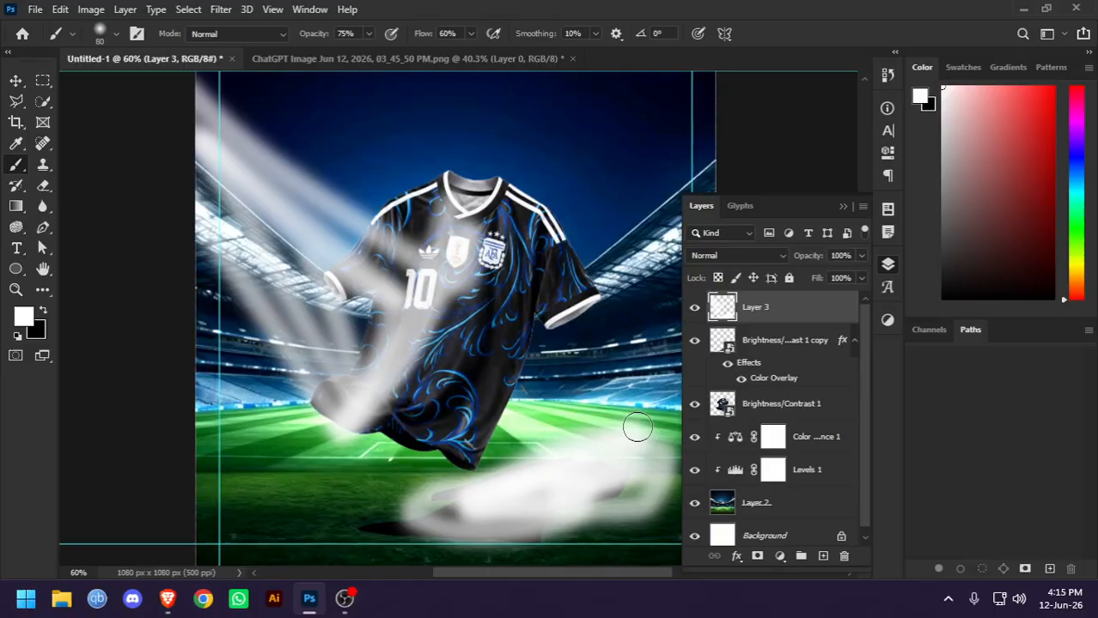
Delete the layer with the white brush strokes and undo the most recent edits
{"action": "key", "text": "Delete"}
{"action": "left_click", "coordinate": [18, 79]}
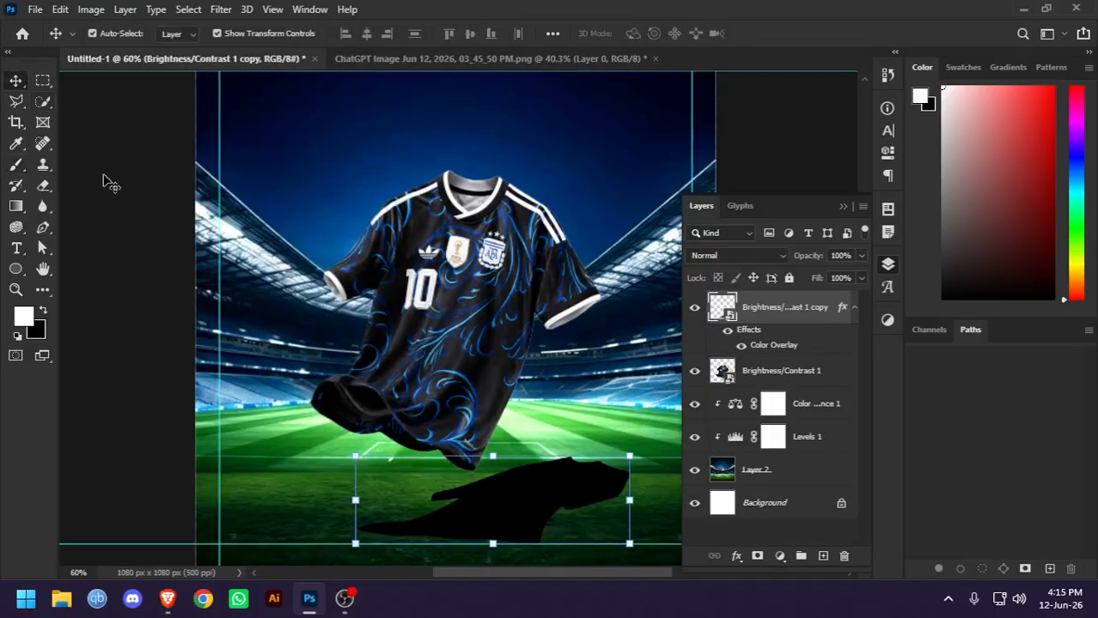
{"action": "key", "text": "ctrl+z"}
Undo the shadow's warp and the recent edits to its shape and position
{"action": "key", "text": "ctrl+z"}
{"action": "key", "text": "ctrl+z"}
{"action": "key", "text": "ctrl+z"}
{"action": "key", "text": "ctrl+z"}
{"action": "key", "text": "ctrl+z"}
{"action": "key", "text": "ctrl+z"}
{"action": "key", "text": "ctrl+z"}
{"action": "key", "text": "ctrl+z"}
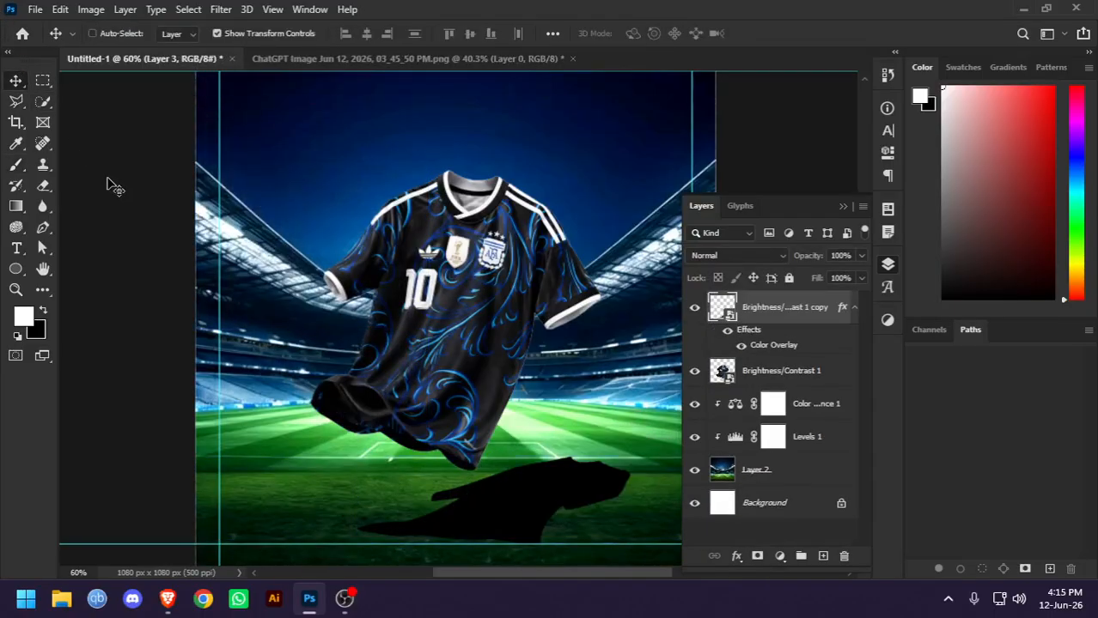
{"action": "key", "text": "ctrl+z"}
{"action": "key", "text": "ctrl+z"}
{"action": "key", "text": "ctrl+z"}
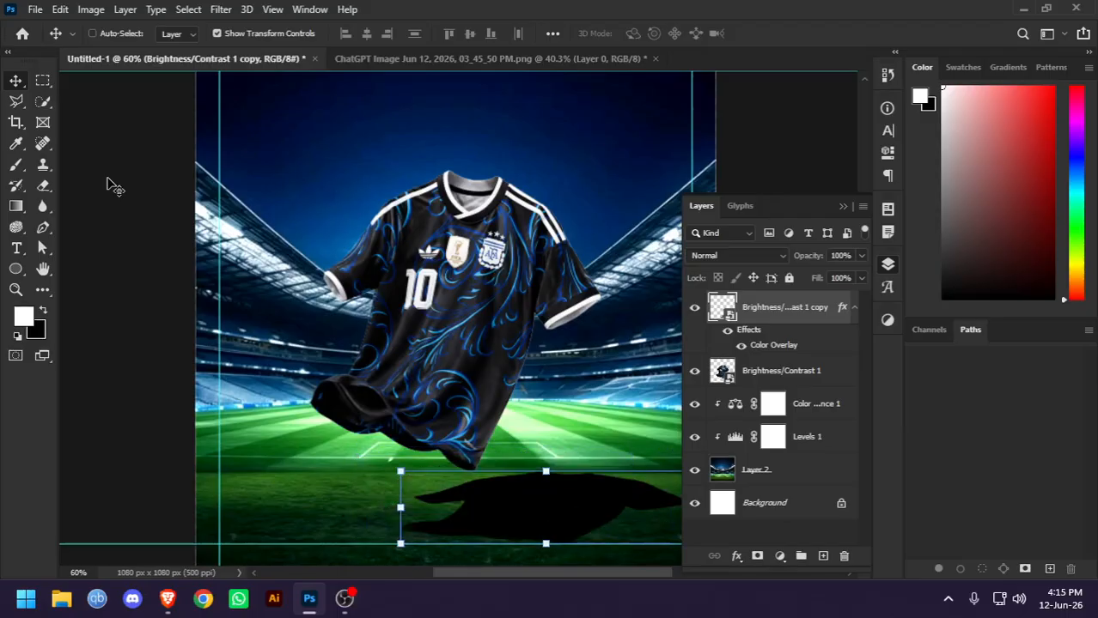
{"action": "key", "text": "ctrl+z"}
{"action": "key", "text": "ctrl+z"}
{"action": "key", "text": "ctrl+z"}
Resize the flat shadow to about 80.56% width and 15.55% height and position it on the grass below the jersey's hem
{"action": "left_click", "coordinate": [556, 519]}
{"action": "left_click_drag", "start_coordinate": [546, 543], "coordinate": [519, 505]}
{"action": "left_click_drag", "start_coordinate": [601, 493], "coordinate": [690, 493]}
{"action": "mouse_move", "coordinate": [569, 461]}
{"action": "left_mouse_down"}
{"action": "mouse_move", "coordinate": [569, 433]}
{"action": "mouse_move", "coordinate": [569, 453]}
{"action": "left_mouse_up"}
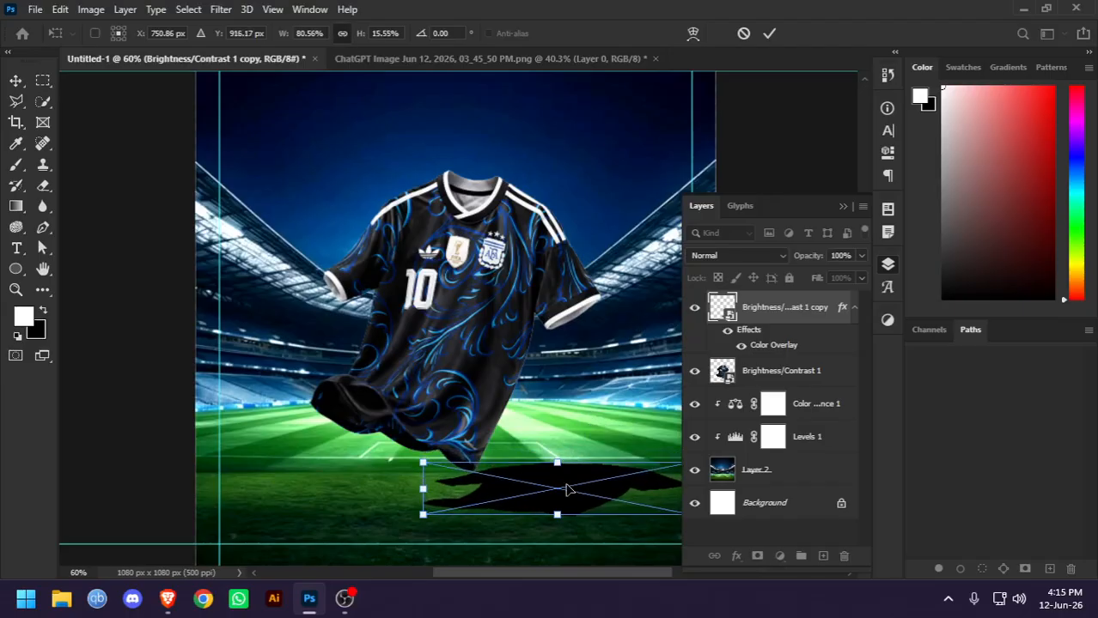
{"action": "left_click_drag", "start_coordinate": [561, 498], "coordinate": [526, 506]}
{"action": "key", "text": "Return"}
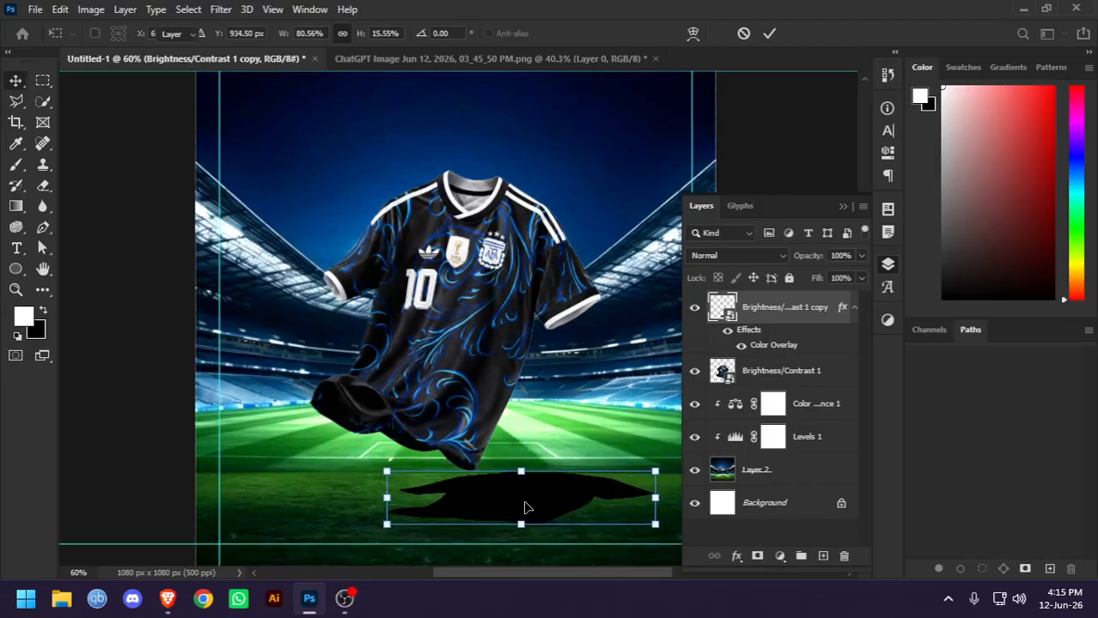
Apply a Gaussian Blur with a radius of about 13.9 pixels to the shadow
{"action": "left_click", "coordinate": [842, 206]}
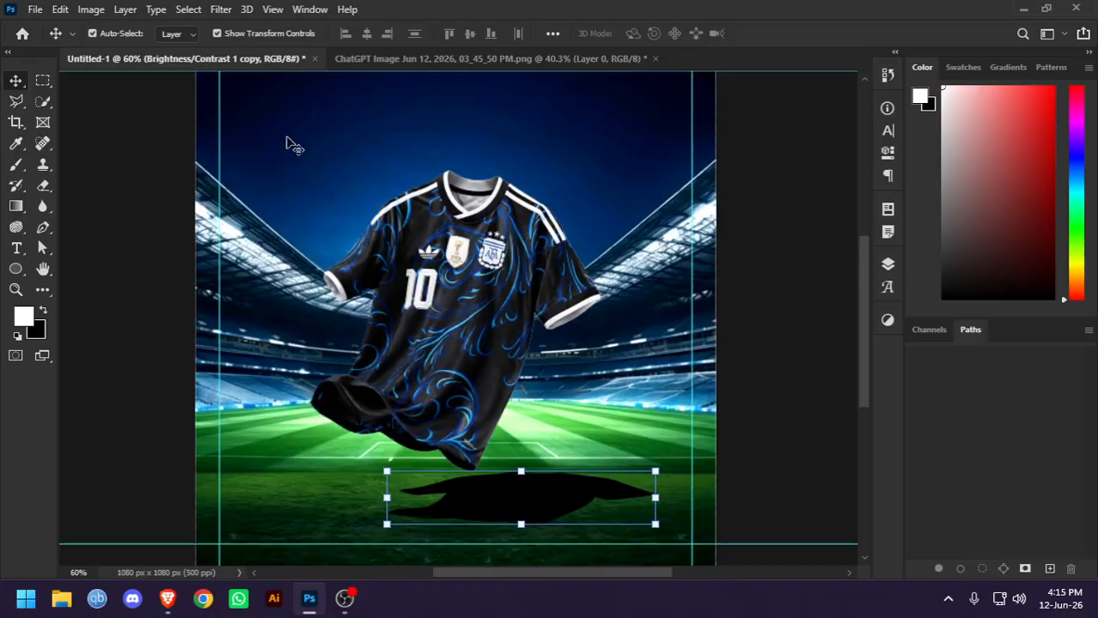
{"action": "left_click", "coordinate": [215, 10]}
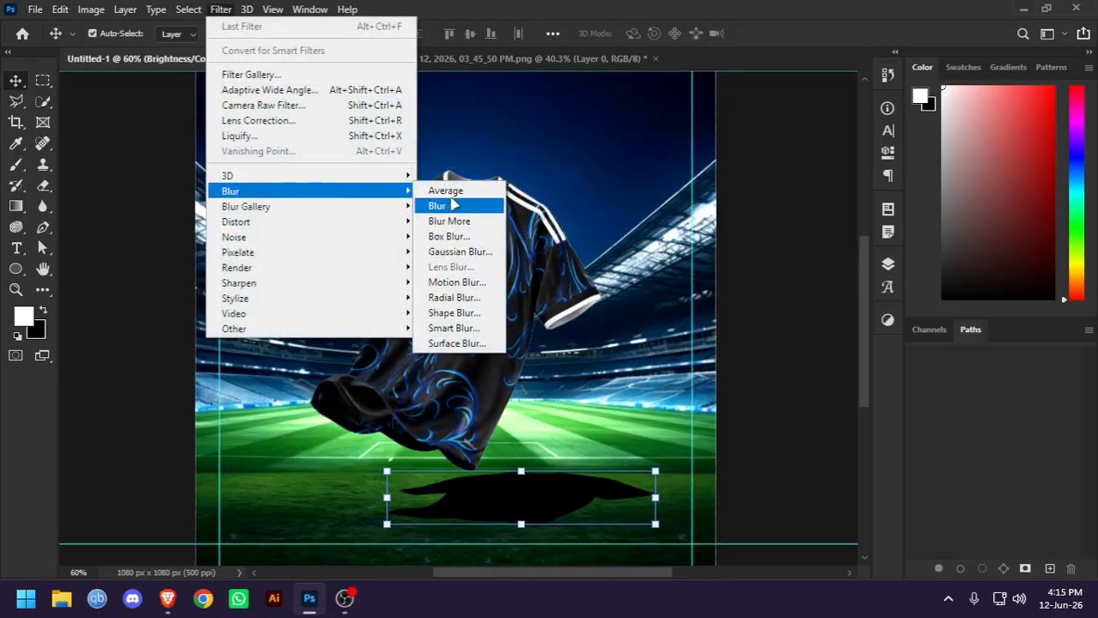
{"action": "left_click", "coordinate": [460, 252]}
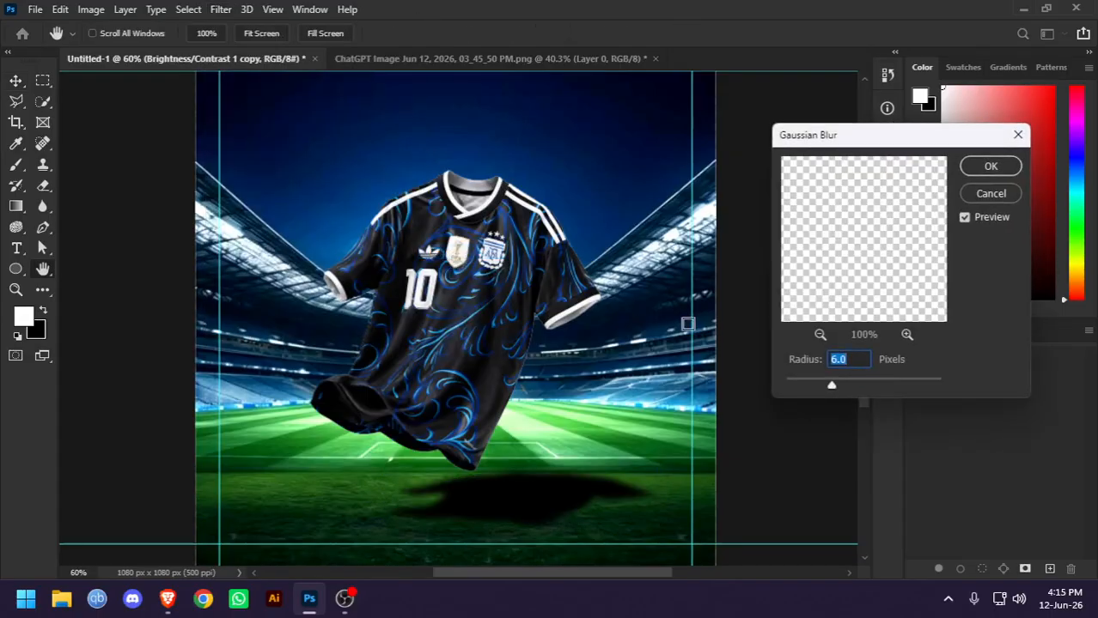
{"action": "mouse_move", "coordinate": [835, 391]}
{"action": "left_mouse_down"}
{"action": "mouse_move", "coordinate": [862, 388]}
{"action": "mouse_move", "coordinate": [849, 388]}
{"action": "left_mouse_up"}
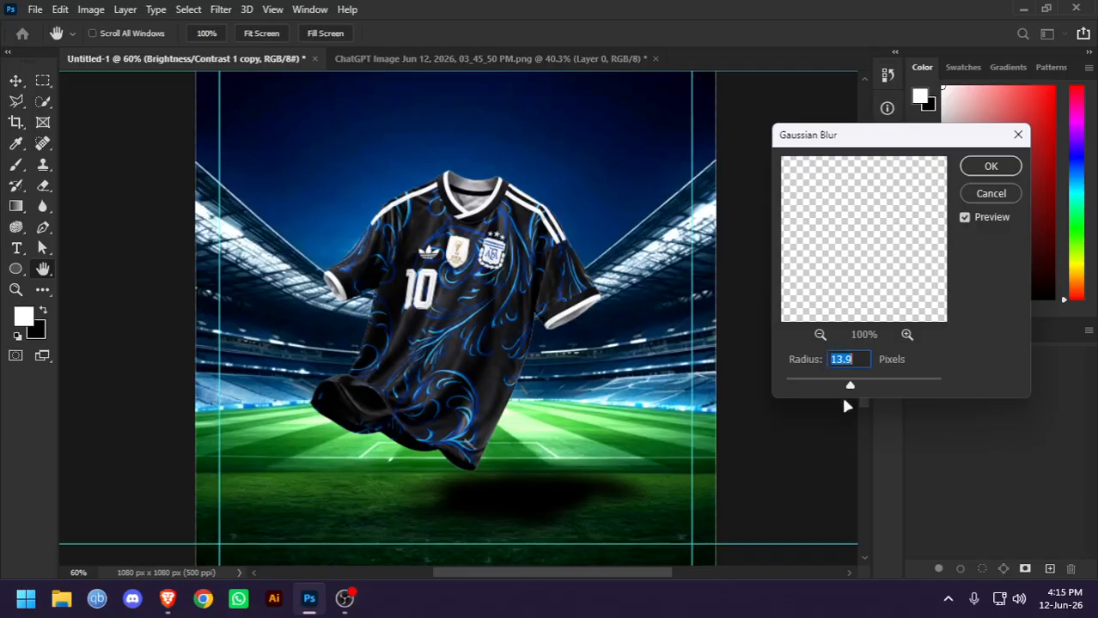
{"action": "left_click_drag", "start_coordinate": [851, 391], "coordinate": [851, 391]}
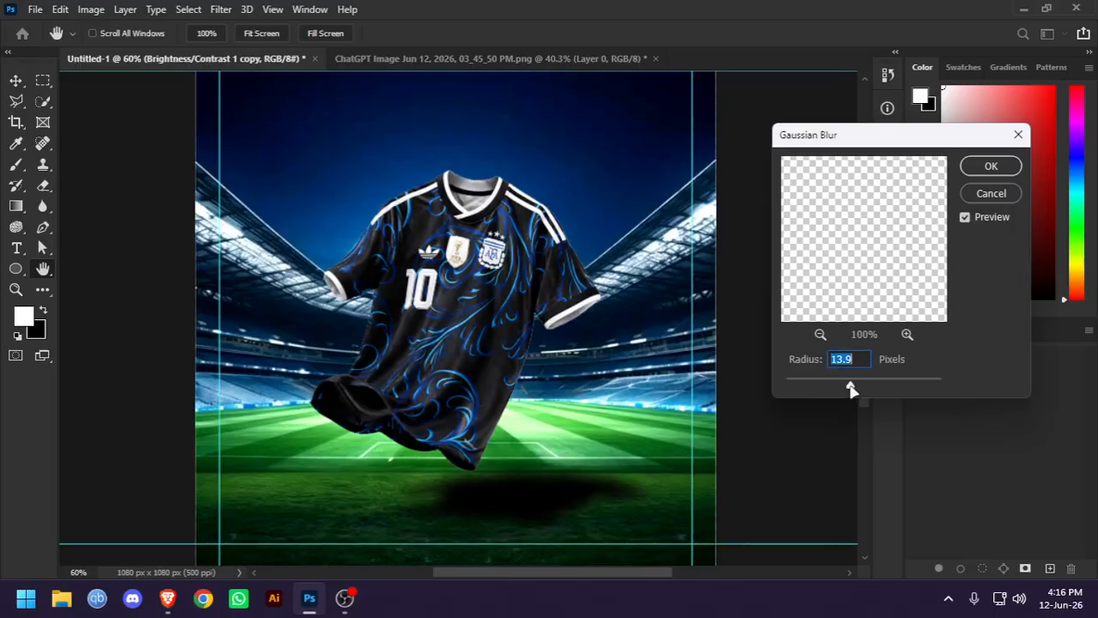
{"action": "left_click", "coordinate": [988, 168]}
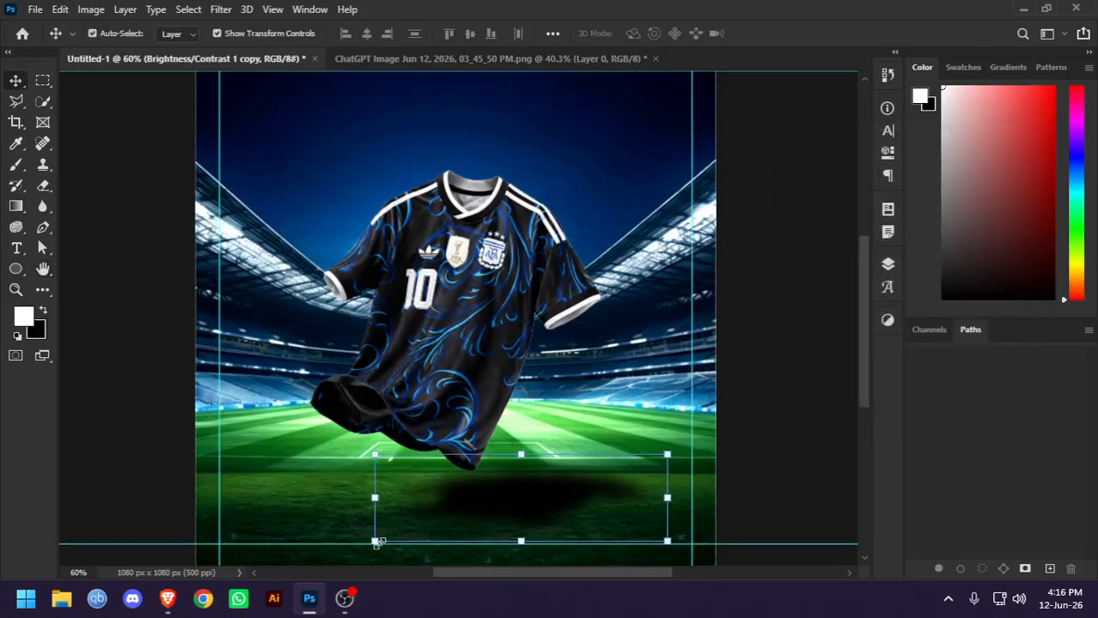
Enlarge the blurred shadow to about 92.48% width and 17.82% height and centre it beneath the jersey's hem
{"action": "left_click_drag", "start_coordinate": [376, 542], "coordinate": [388, 527]}
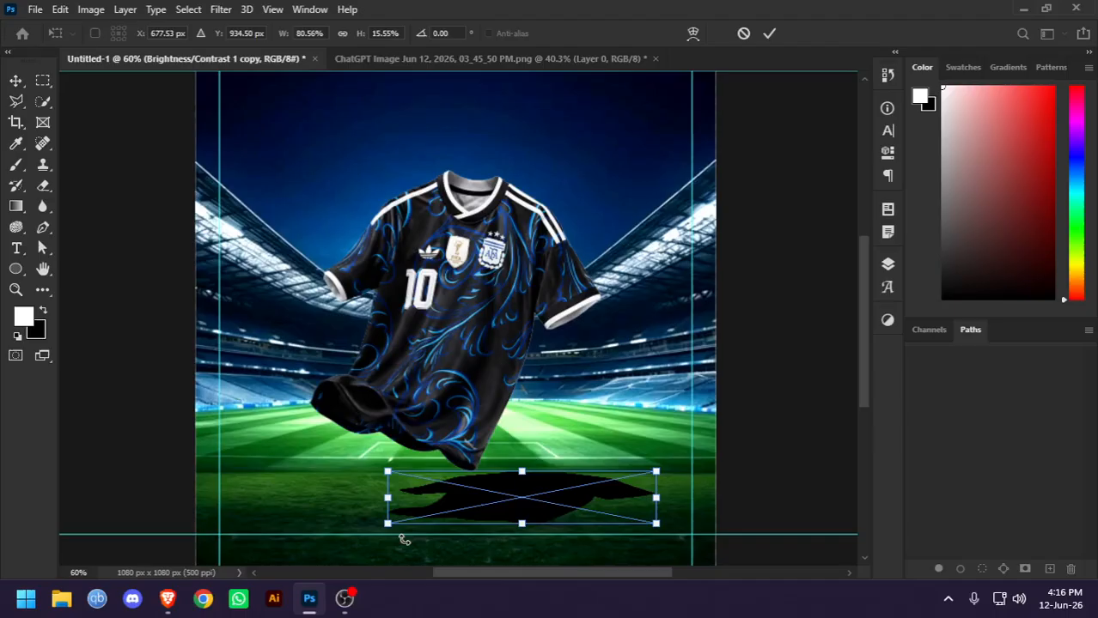
{"action": "key", "text": "Escape"}
{"action": "scroll", "coordinate": [400, 492], "scroll_direction": "up", "scroll_amount": 1}
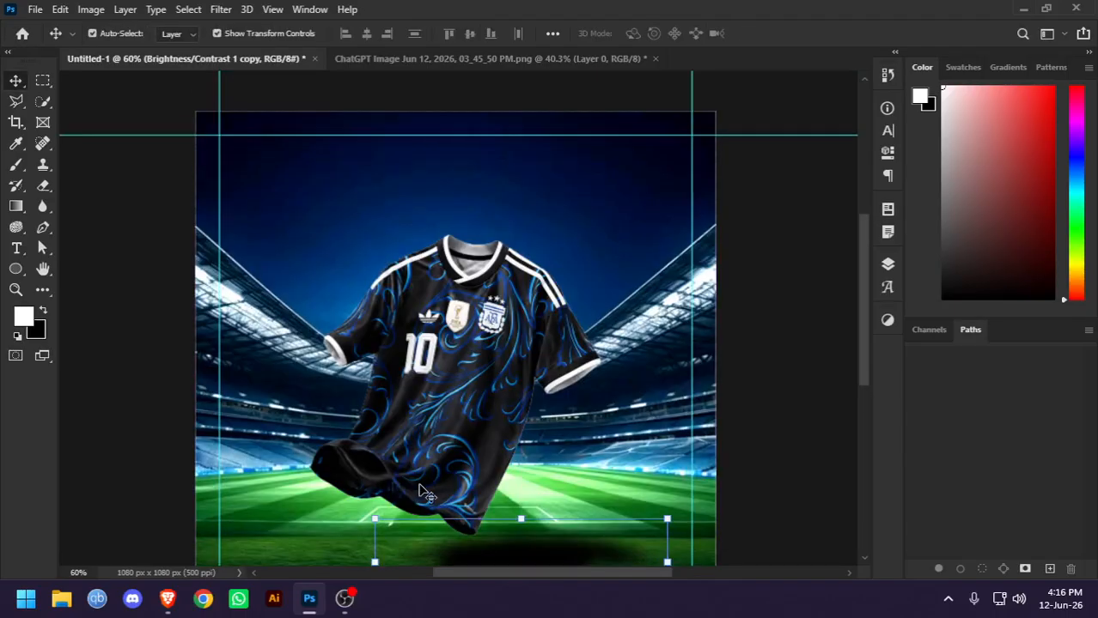
{"action": "left_click_drag", "start_coordinate": [427, 480], "coordinate": [411, 365]}
{"action": "scroll", "coordinate": [411, 365], "scroll_direction": "up", "scroll_amount": 3}
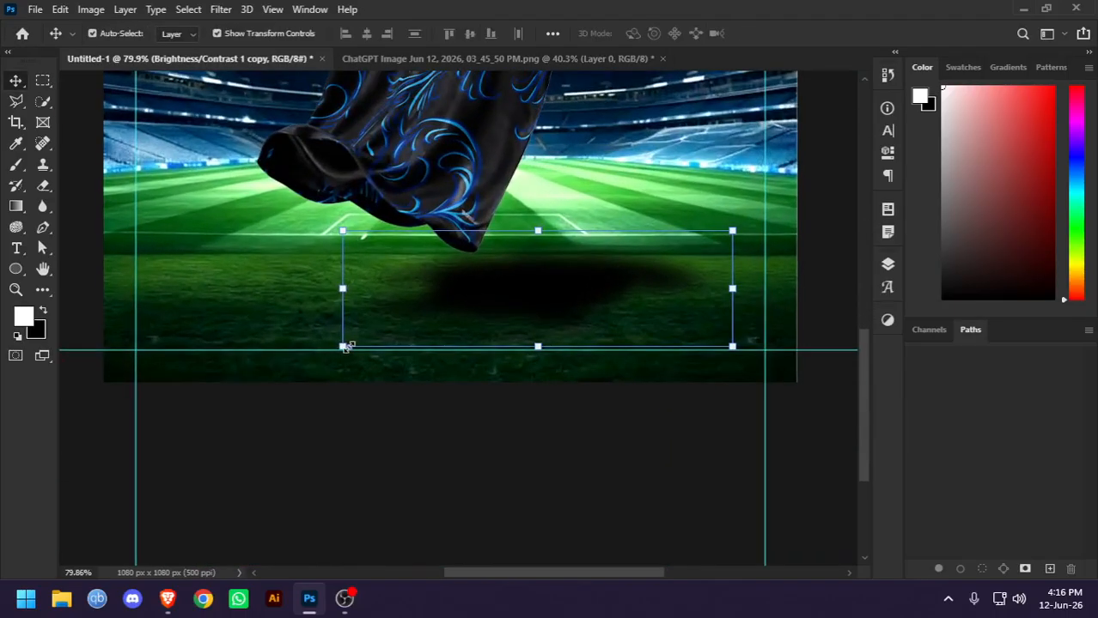
{"action": "left_click_drag", "start_coordinate": [343, 345], "coordinate": [206, 349]}
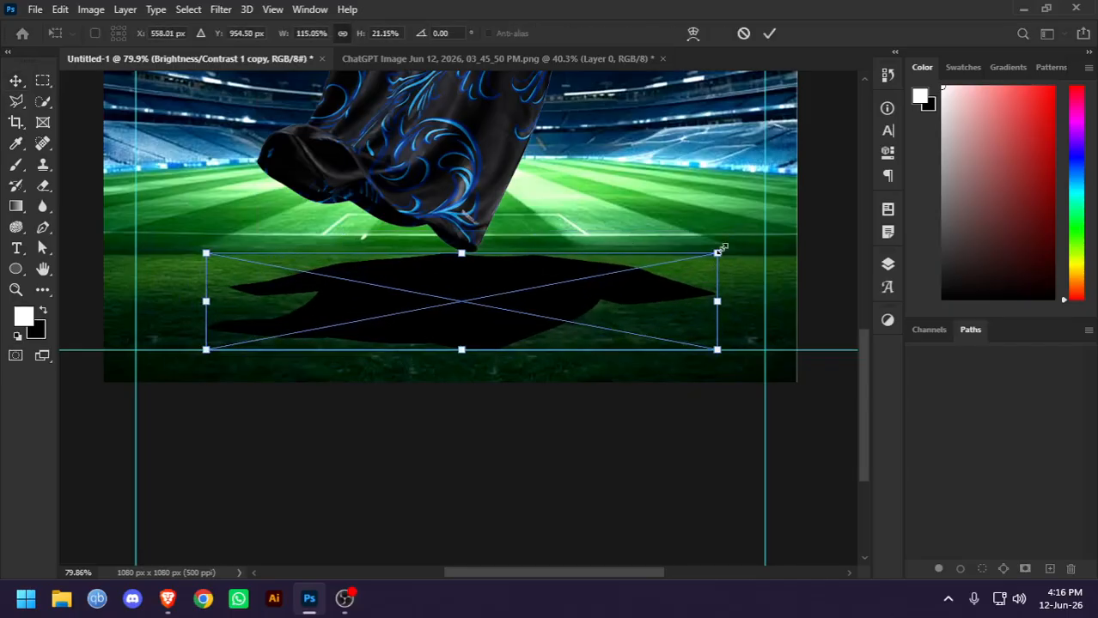
{"action": "left_click_drag", "start_coordinate": [720, 250], "coordinate": [616, 269]}
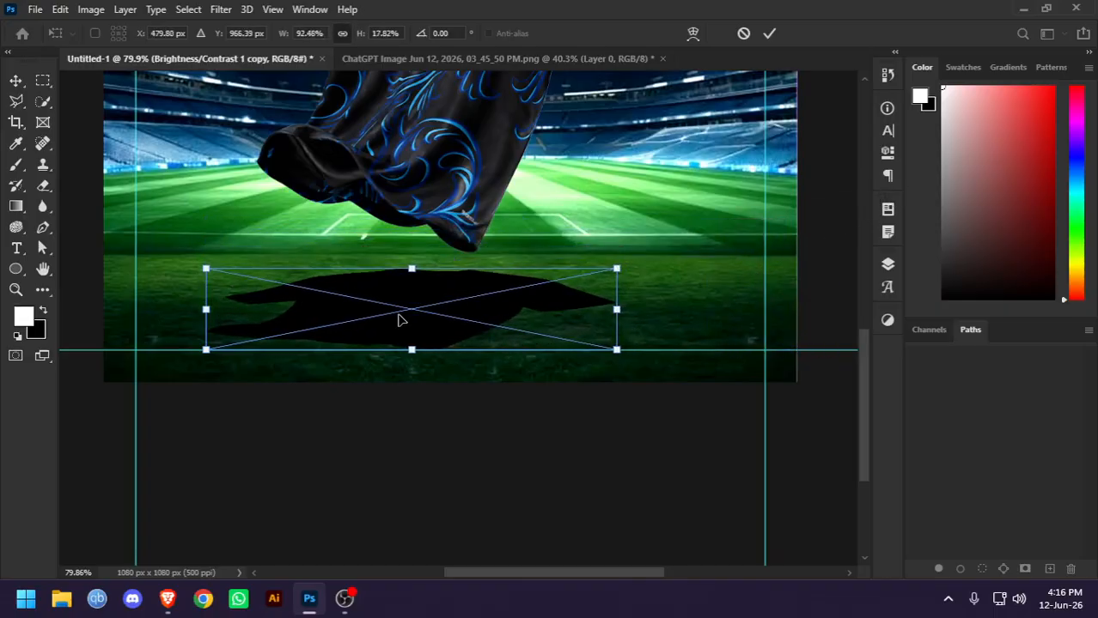
{"action": "left_click_drag", "start_coordinate": [397, 320], "coordinate": [492, 311]}
{"action": "key", "text": "Return"}
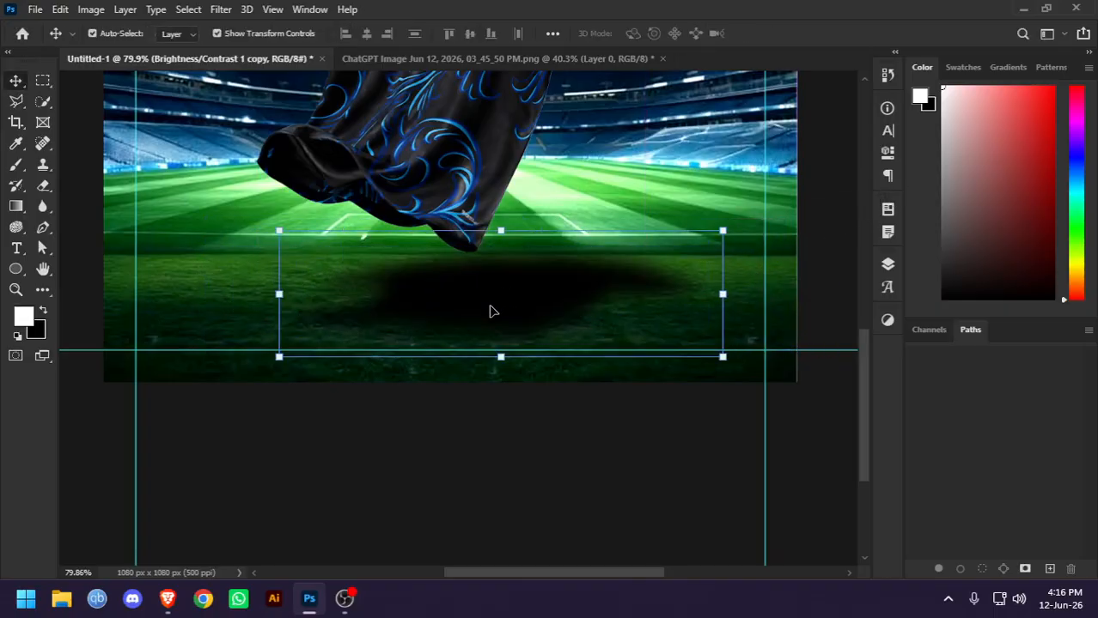
Shift the blurred shadow slightly down on the pitch, away from the jersey
{"action": "key", "text": "ctrl+0"}
{"action": "left_click", "coordinate": [785, 369]}
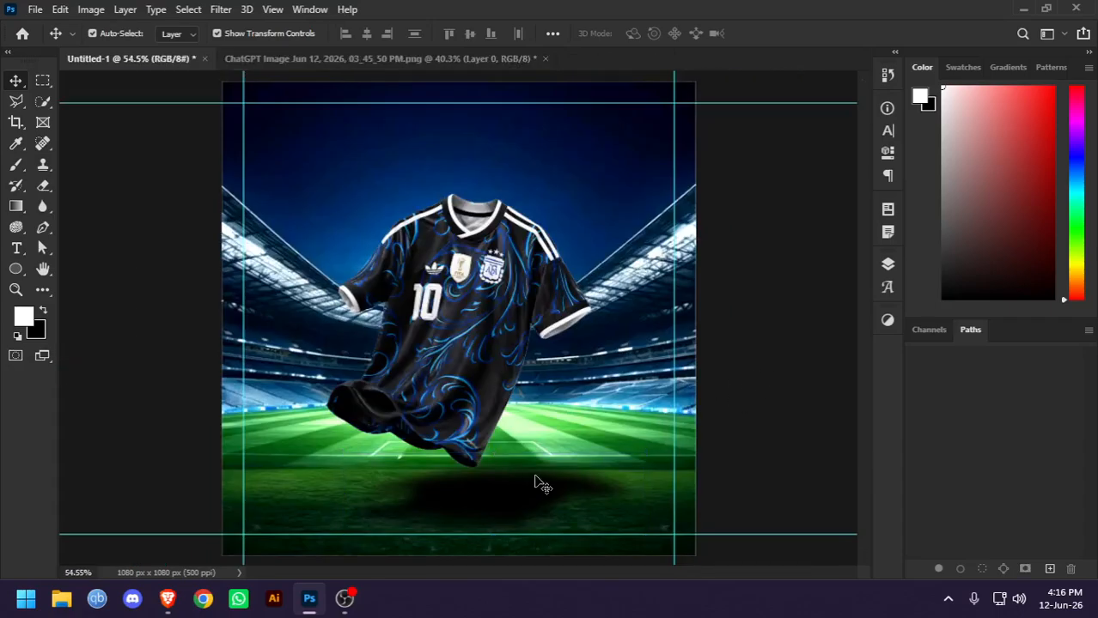
{"action": "left_click_drag", "start_coordinate": [534, 479], "coordinate": [526, 496]}
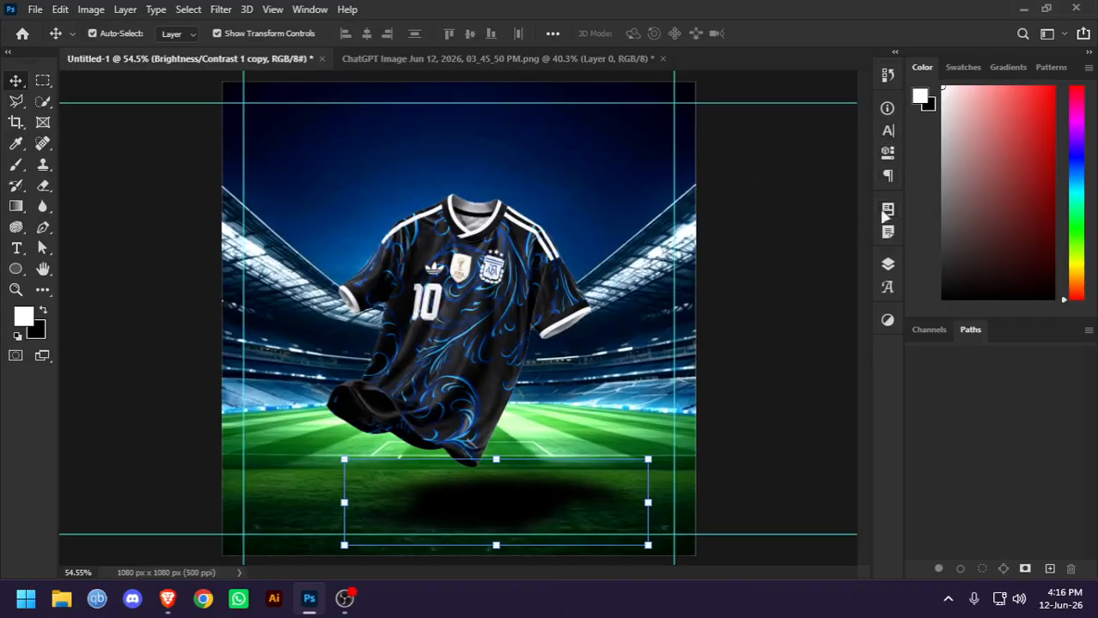
Set the shadow layer's opacity to 65%
{"action": "left_click", "coordinate": [889, 268]}
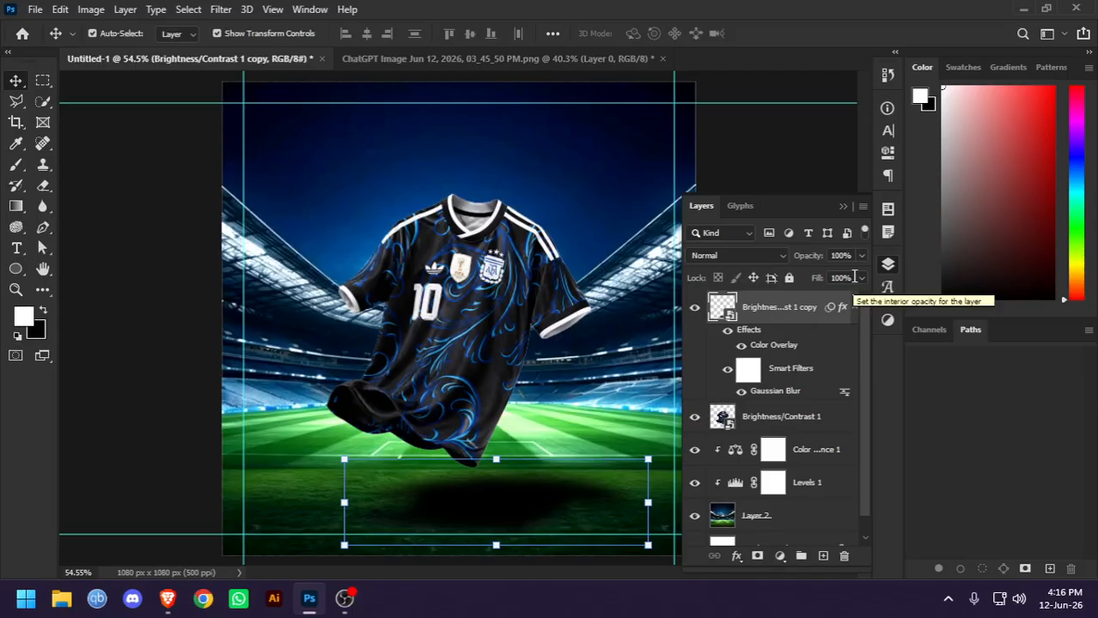
{"action": "left_click", "coordinate": [840, 255]}
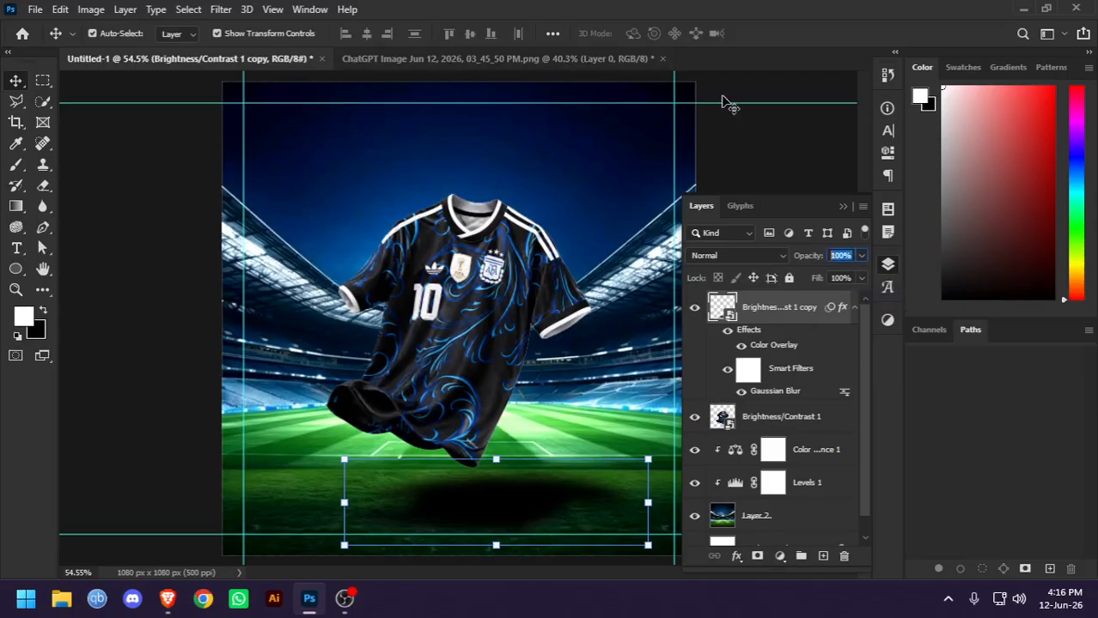
{"action": "type", "text": "50"}
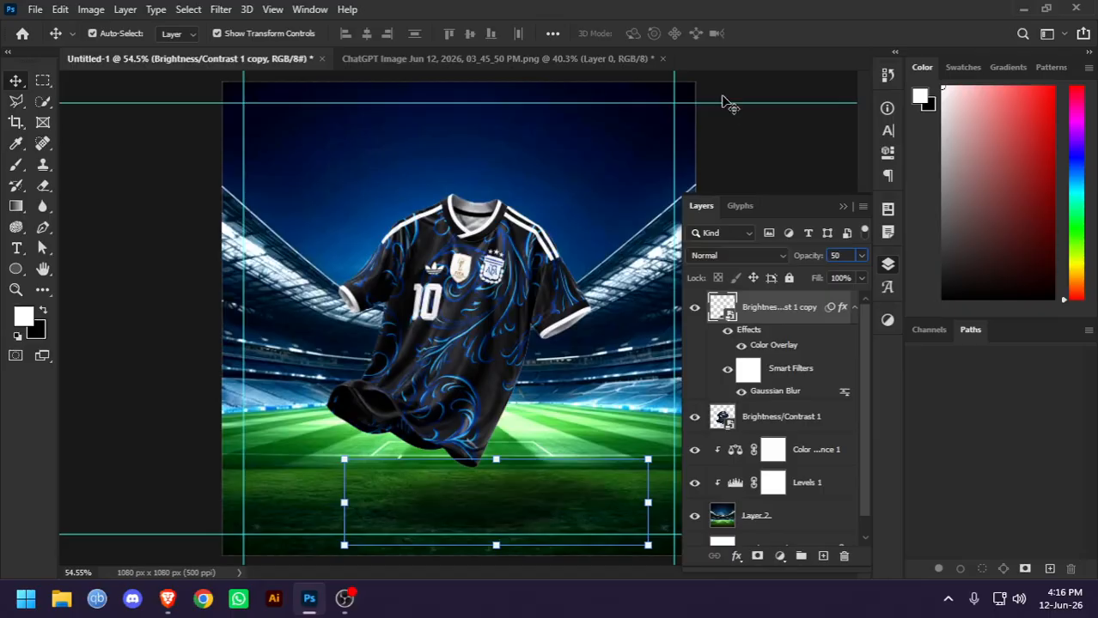
{"action": "key", "text": "BackSpace"}
{"action": "type", "text": "65"}
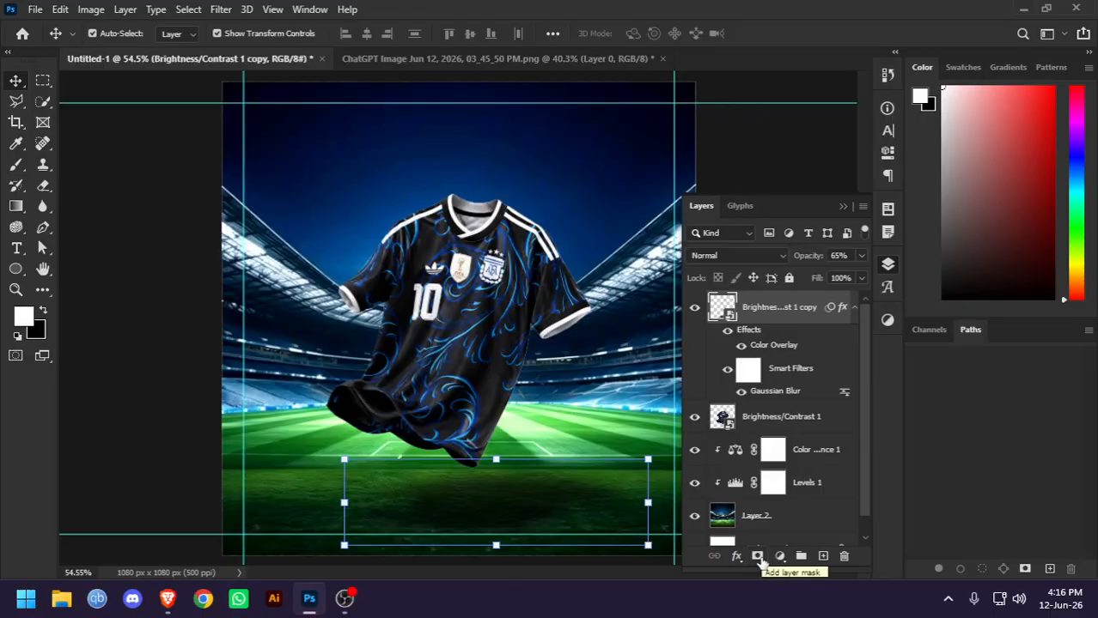
Add a layer mask to the shadow and fade its right part with a soft black brush, enlarged to 250 px
{"action": "left_click", "coordinate": [758, 557]}
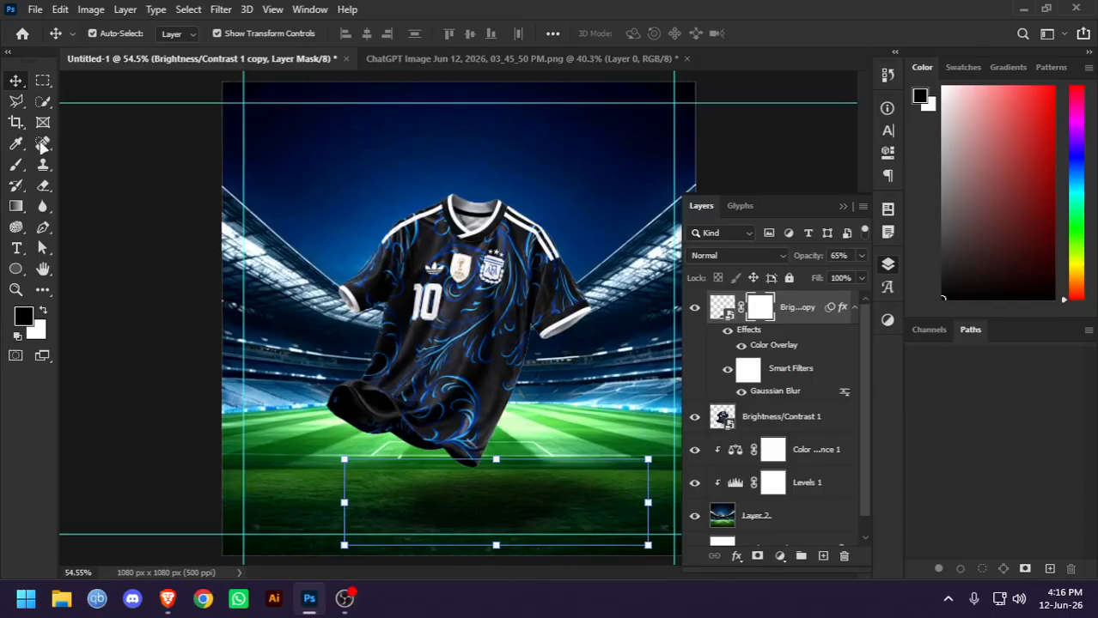
{"action": "key", "text": "x"}
{"action": "left_click", "coordinate": [21, 165]}
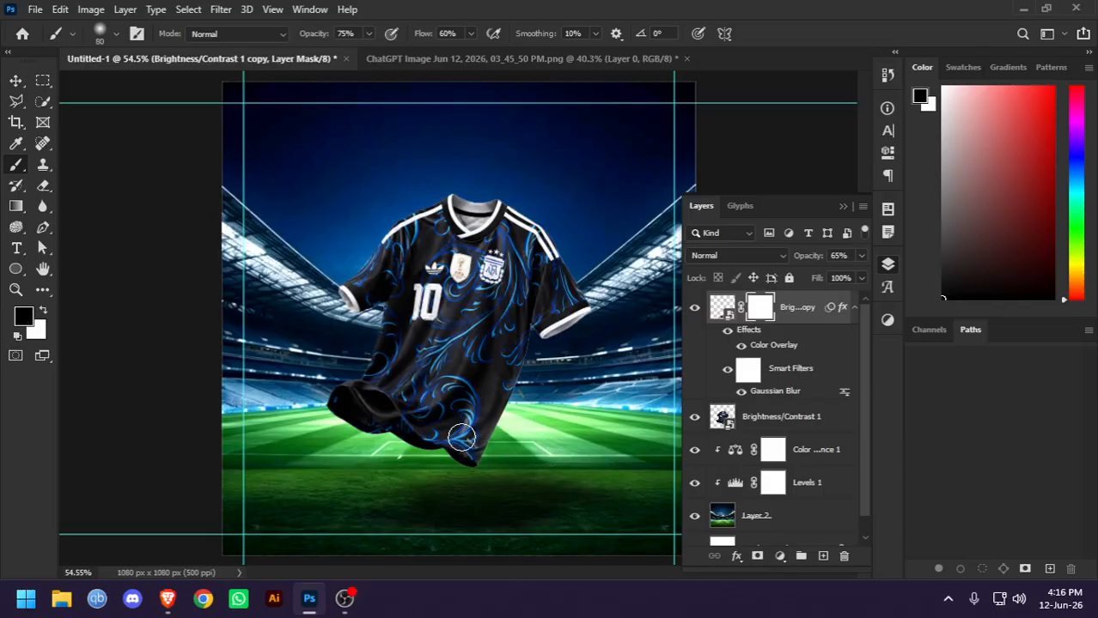
{"action": "scroll", "coordinate": [593, 464], "scroll_direction": "up", "scroll_amount": 3}
{"action": "left_click_drag", "start_coordinate": [591, 471], "coordinate": [471, 241]}
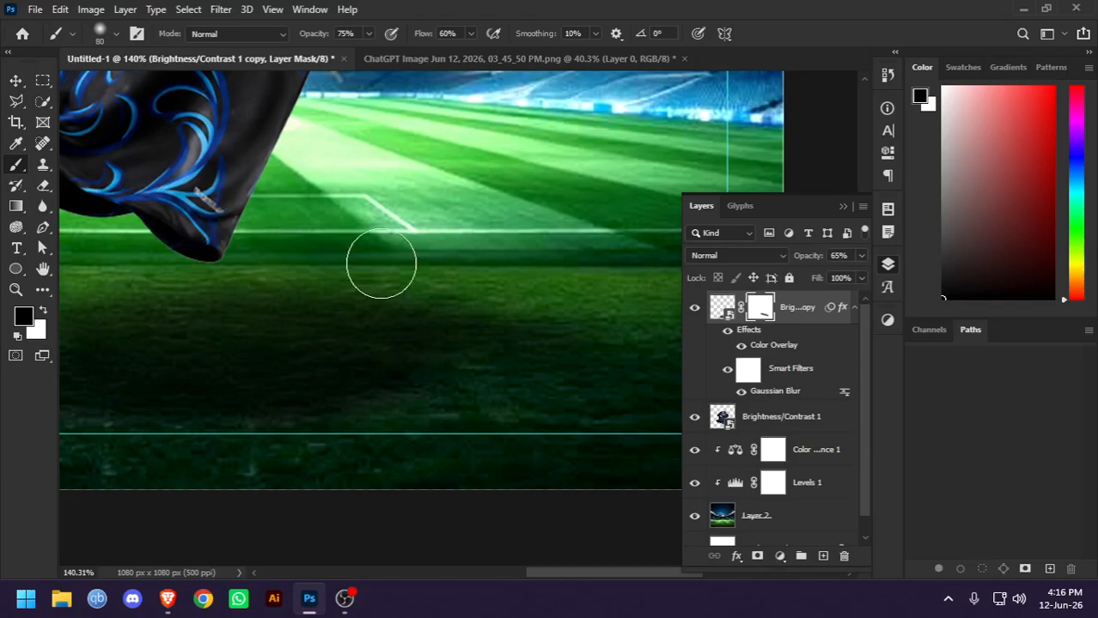
{"action": "key", "text": "bracketright"}
{"action": "key", "text": "bracketright"}
{"action": "key", "text": "bracketright"}
{"action": "key", "text": "bracketright"}
{"action": "key", "text": "bracketright"}
{"action": "key", "text": "bracketright"}
{"action": "key", "text": "bracketright"}
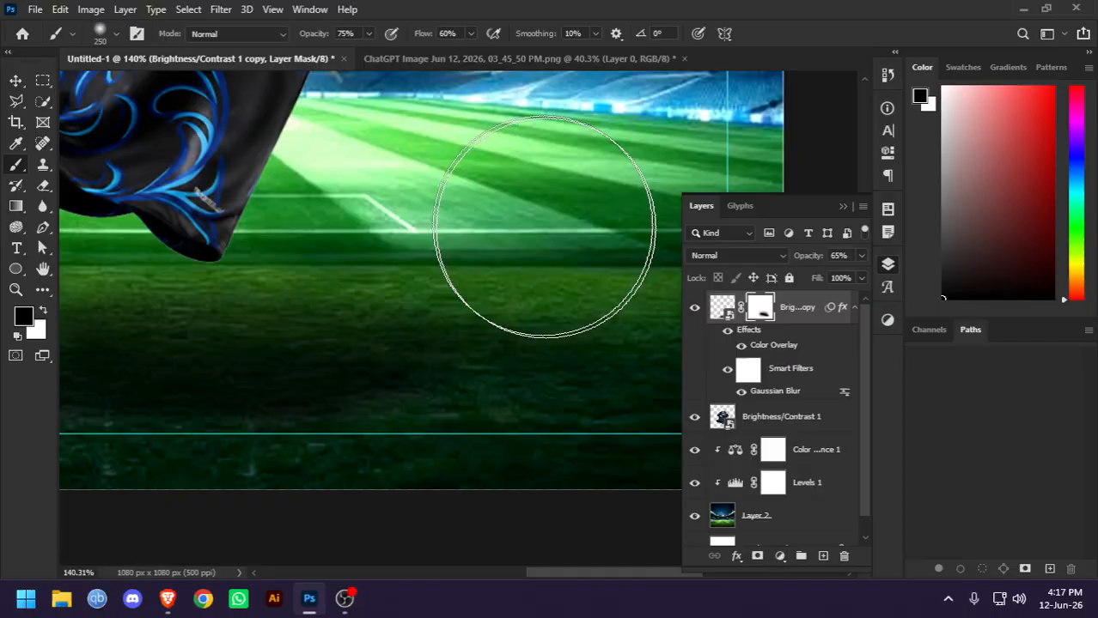
Fade the left end of the shadow by brushing black on its layer mask
{"action": "left_click", "coordinate": [16, 80]}
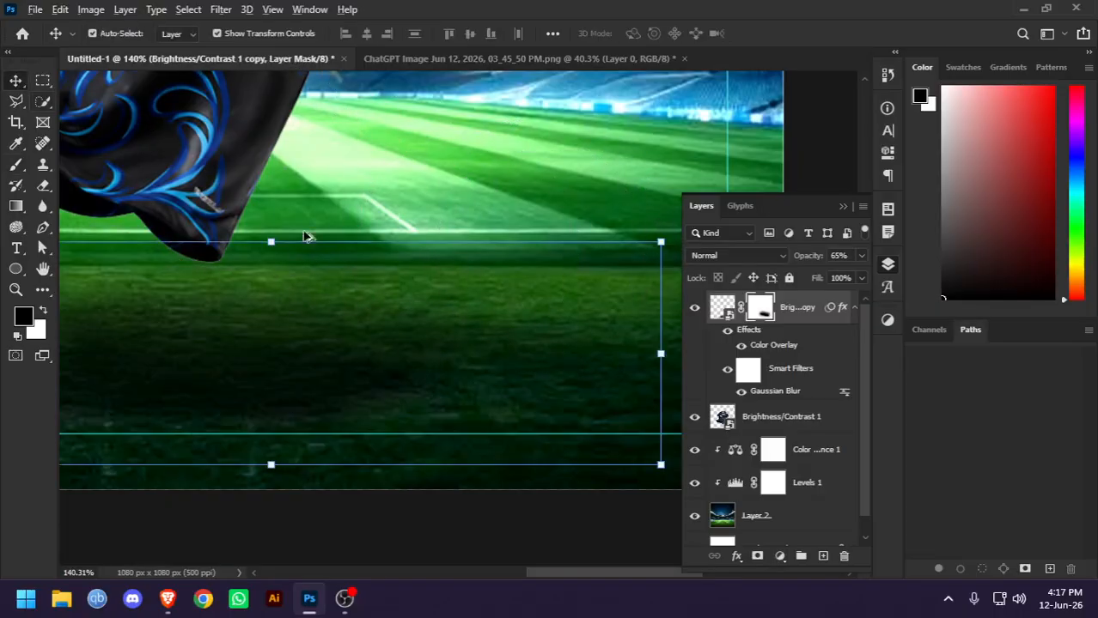
{"action": "scroll", "coordinate": [336, 245], "scroll_direction": "down", "scroll_amount": 5}
{"action": "scroll", "coordinate": [463, 490], "scroll_direction": "up", "scroll_amount": 3}
{"action": "left_click_drag", "start_coordinate": [445, 468], "coordinate": [445, 260]}
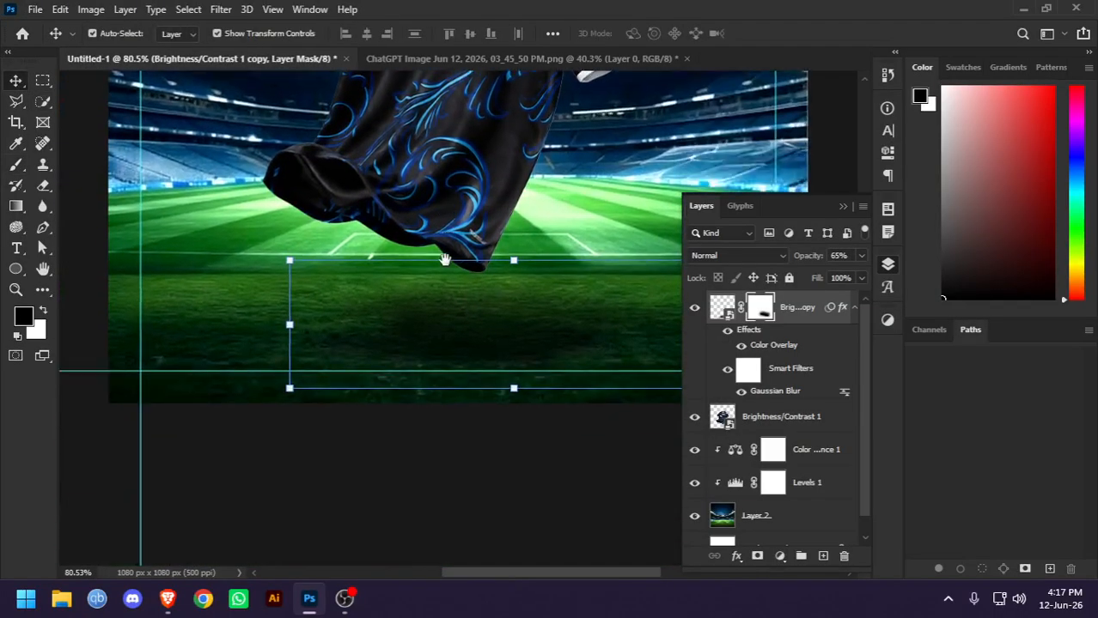
{"action": "left_click", "coordinate": [15, 164]}
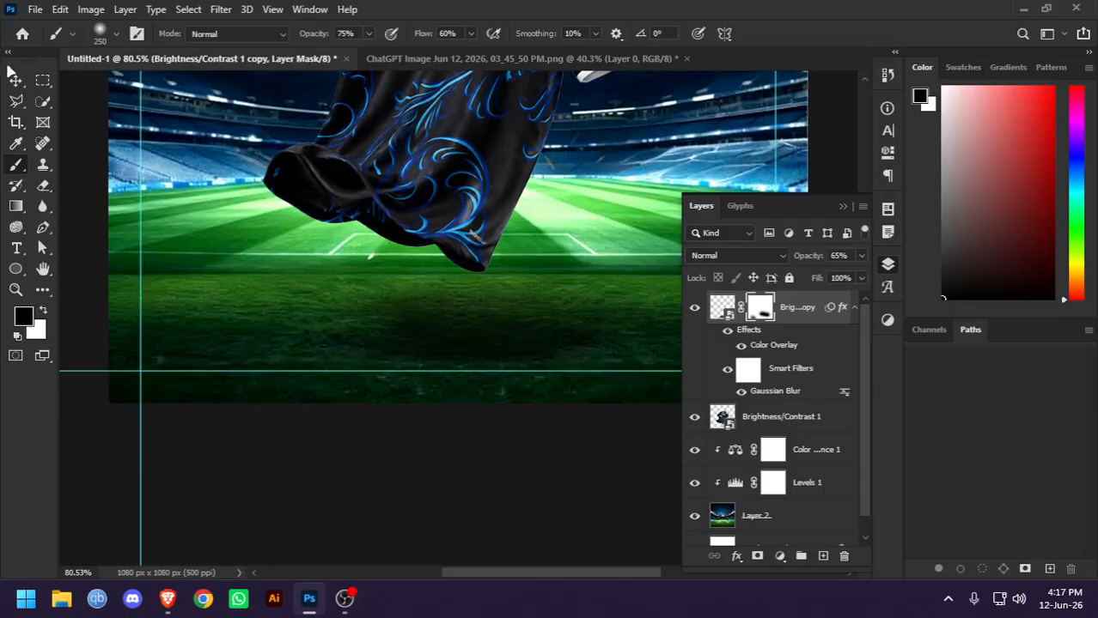
Stretch the masked shadow to about 135.64% width, shift it right and slightly up beneath the jersey, and deselect it
{"action": "left_click", "coordinate": [16, 80]}
{"action": "key", "text": "ctrl+t"}
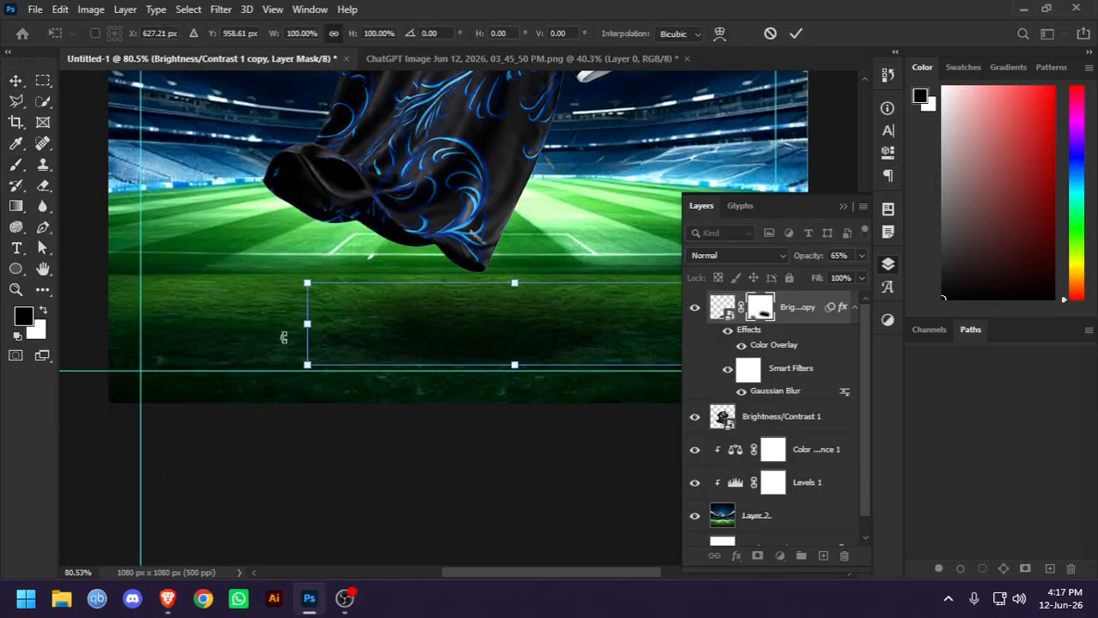
{"action": "left_click_drag", "start_coordinate": [310, 326], "coordinate": [159, 319]}
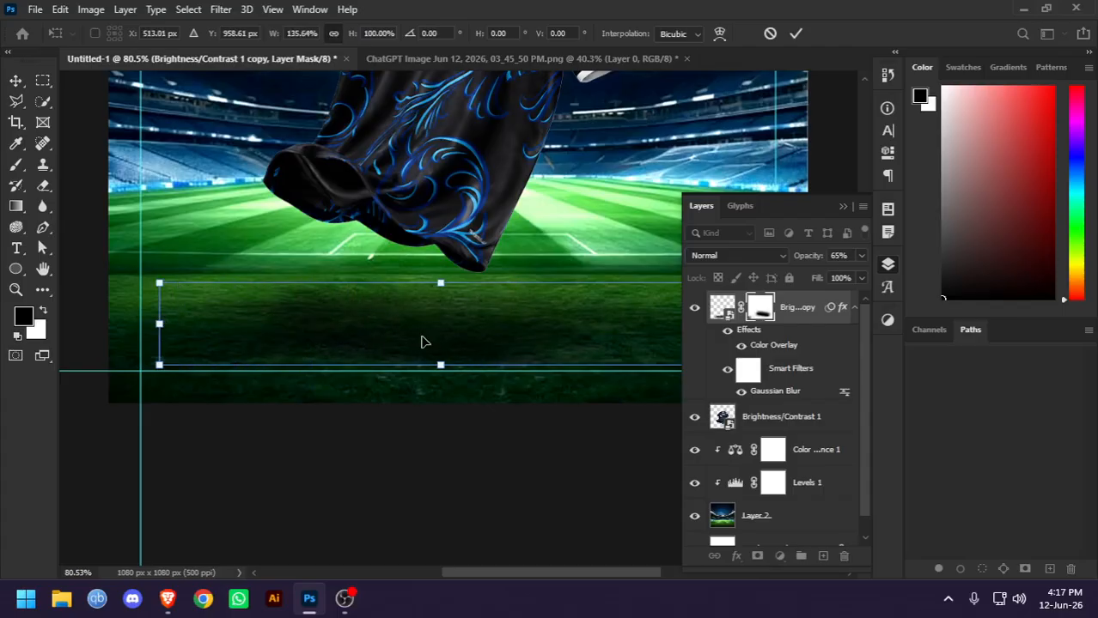
{"action": "left_click_drag", "start_coordinate": [422, 343], "coordinate": [559, 341]}
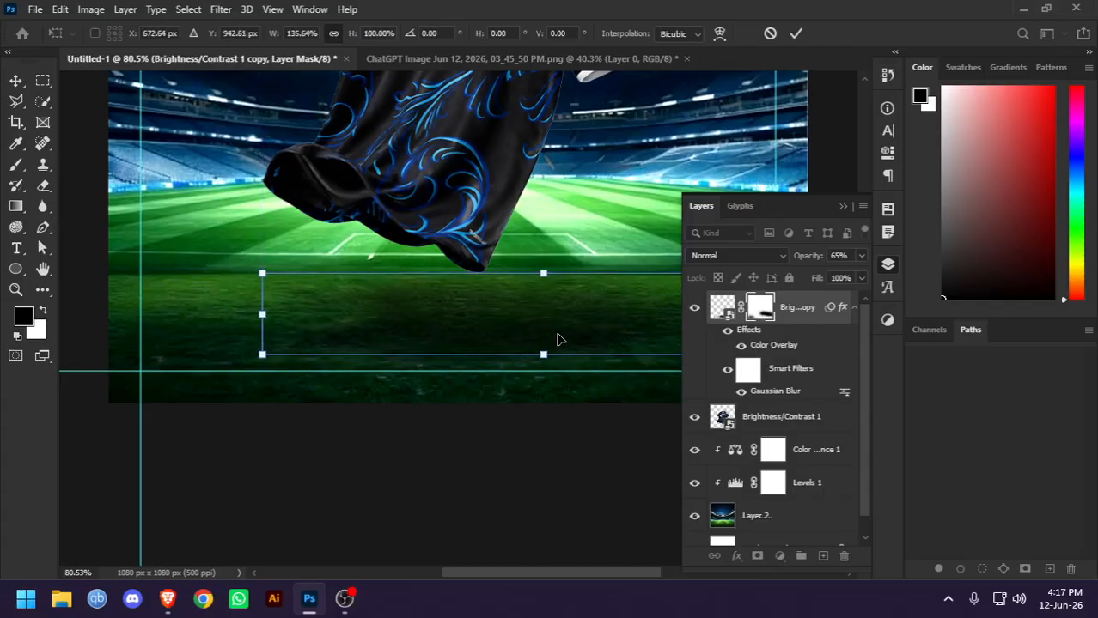
{"action": "key", "text": "Return"}
{"action": "key", "text": "ctrl+0"}
{"action": "left_click", "coordinate": [153, 280]}
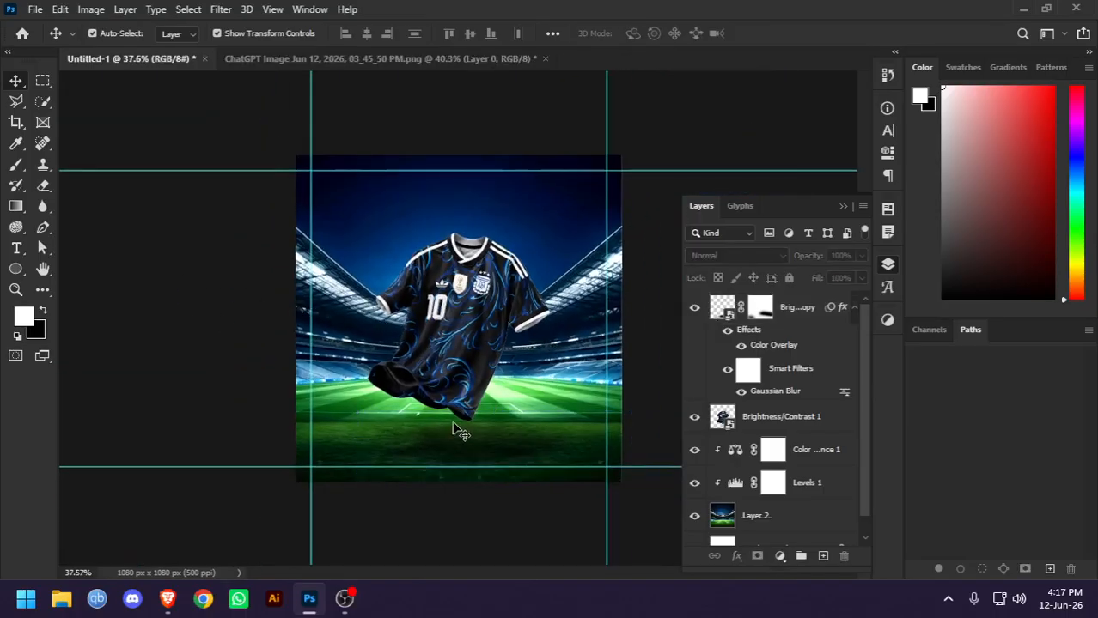
Enlarge the shadow further, nudge it into place across the pitch below the jersey, and deselect it
{"action": "left_click", "coordinate": [509, 460]}
{"action": "left_click_drag", "start_coordinate": [640, 473], "coordinate": [735, 494]}
{"action": "mouse_move", "coordinate": [508, 461]}
{"action": "left_mouse_down"}
{"action": "mouse_move", "coordinate": [501, 436]}
{"action": "mouse_move", "coordinate": [497, 454]}
{"action": "left_mouse_up"}
{"action": "key", "text": "Return"}
{"action": "left_click", "coordinate": [657, 313]}
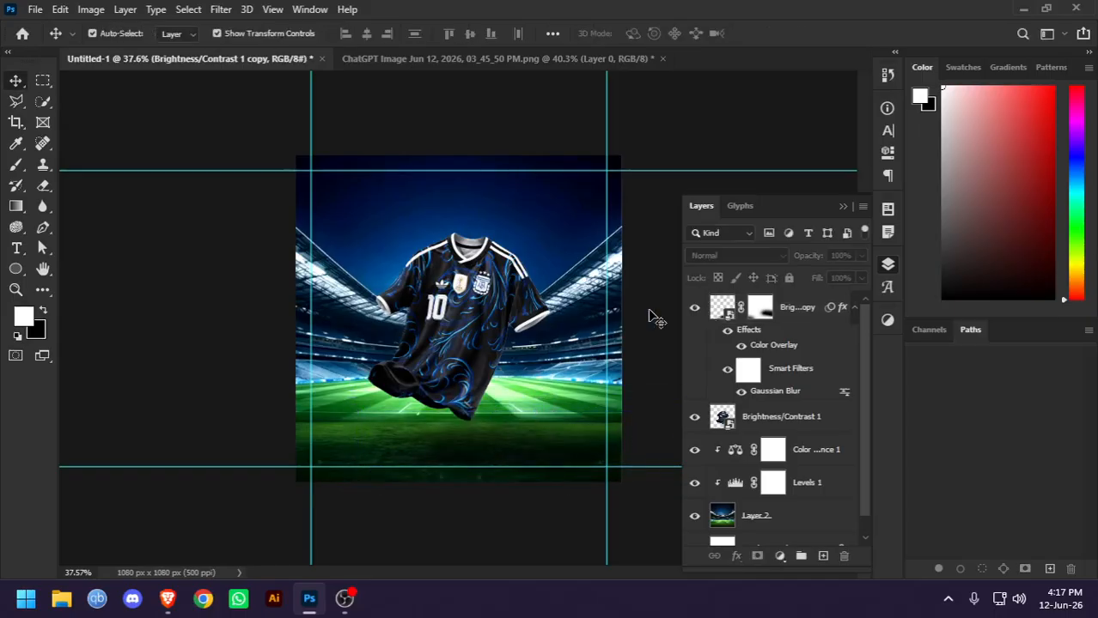
Reduce the shadow layer's opacity to 40%
{"action": "left_click", "coordinate": [543, 450]}
{"action": "key", "text": "5"}
{"action": "key", "text": "5"}
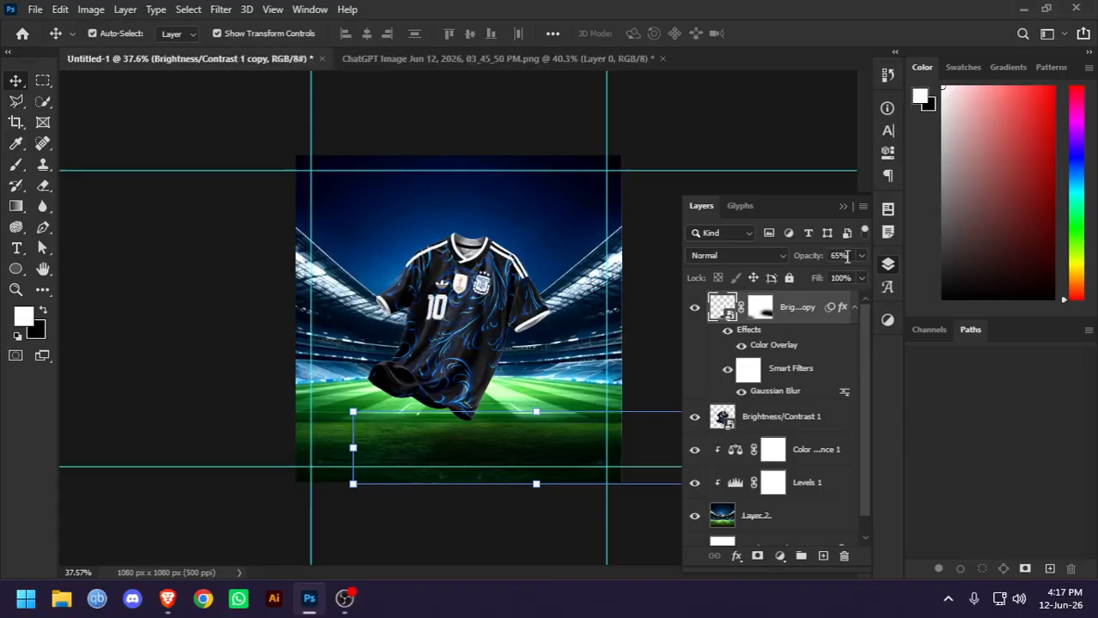
{"action": "key", "text": "4"}
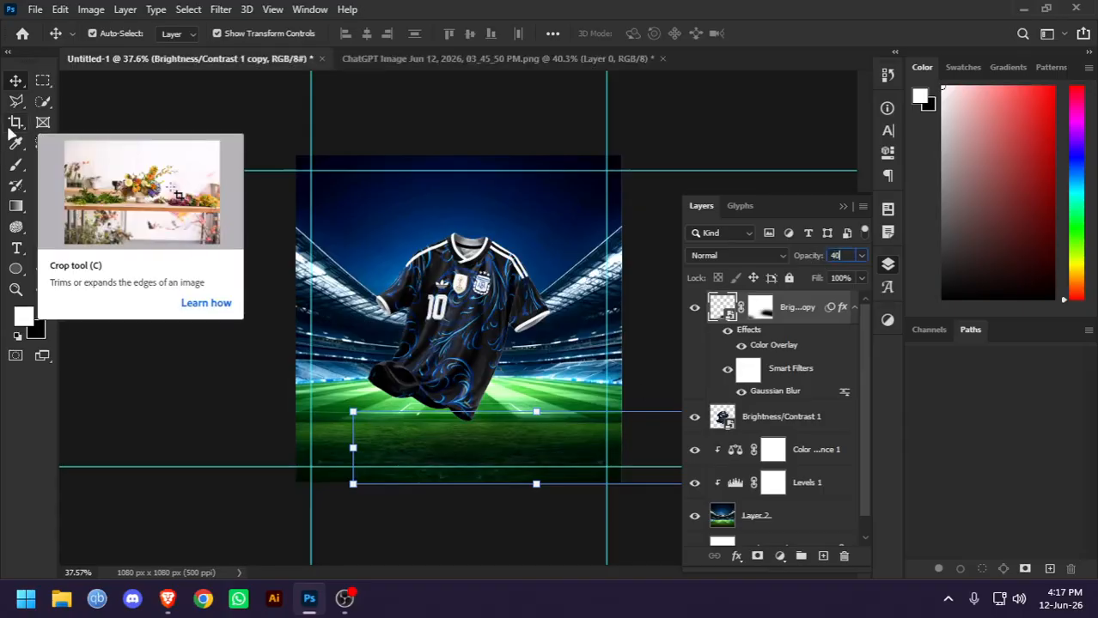
Try scaling the shadow down and shifting it slightly up beneath the jersey, and deselect it
{"action": "key", "text": "ctrl+t"}
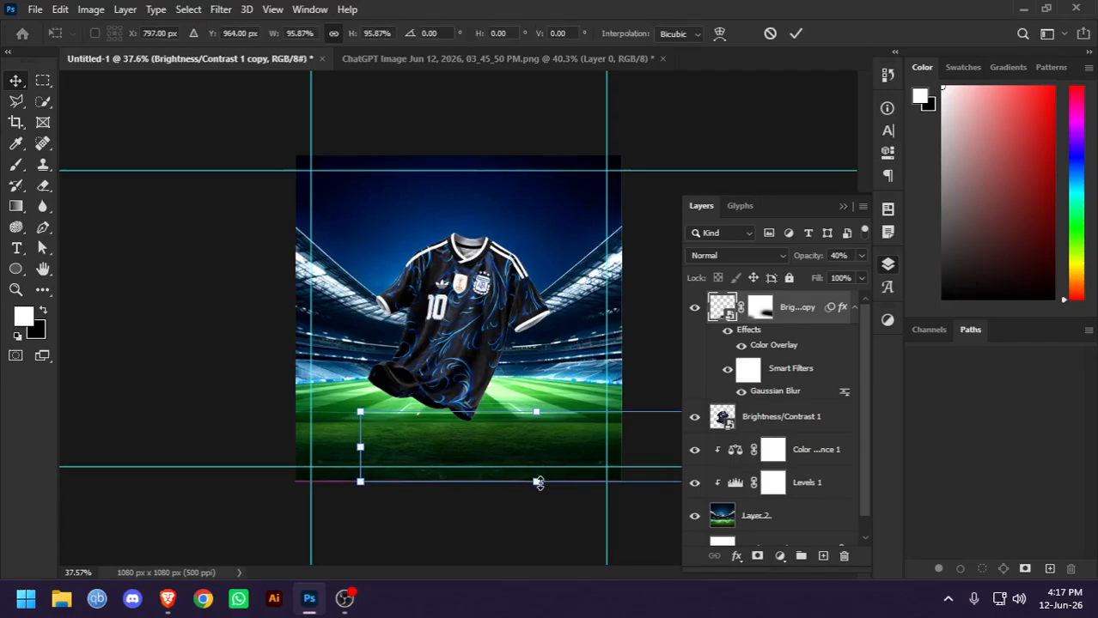
{"action": "left_click_drag", "start_coordinate": [534, 482], "coordinate": [512, 449]}
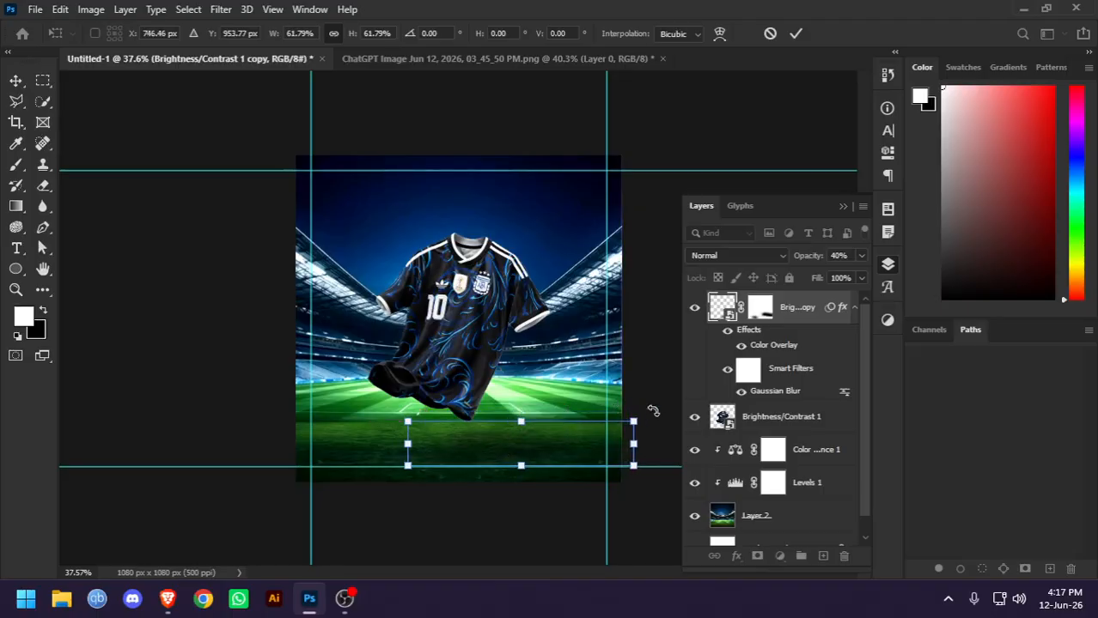
{"action": "left_click_drag", "start_coordinate": [655, 420], "coordinate": [634, 391]}
{"action": "left_click_drag", "start_coordinate": [500, 428], "coordinate": [528, 415]}
{"action": "key", "text": "Return"}
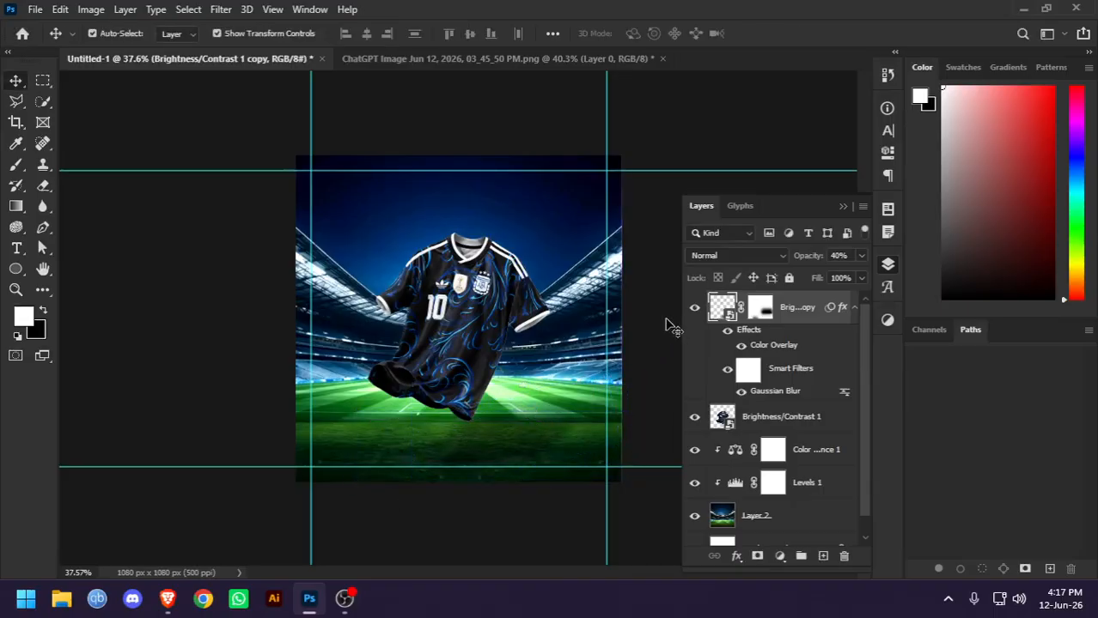
{"action": "left_click", "coordinate": [669, 324]}
{"action": "scroll", "coordinate": [561, 359], "scroll_direction": "down", "scroll_amount": 1}
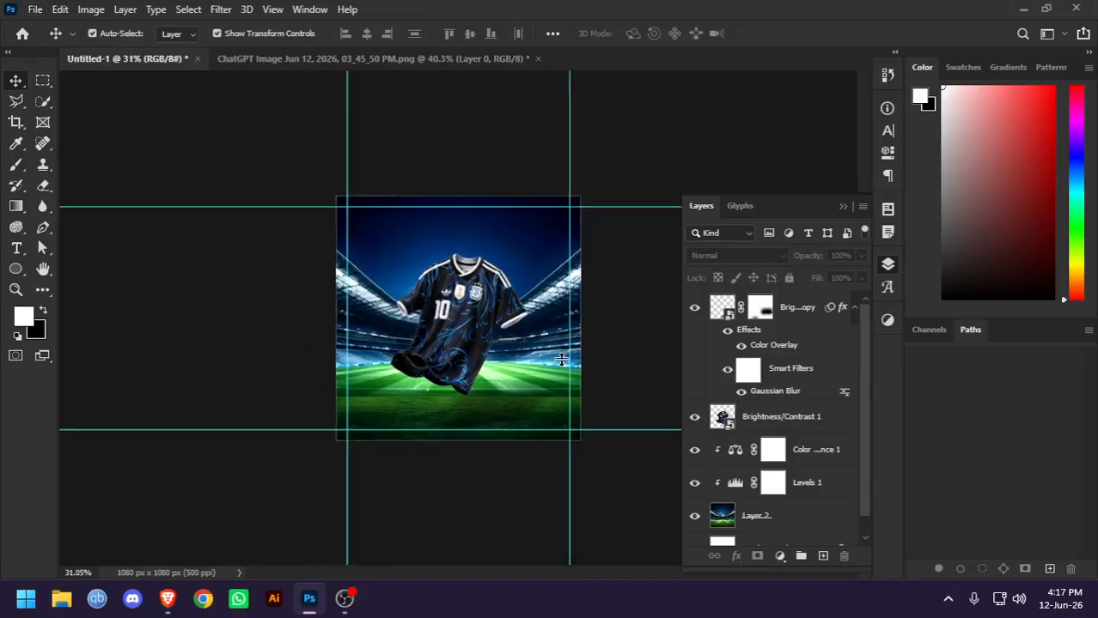
{"action": "scroll", "coordinate": [561, 359], "scroll_direction": "down", "scroll_amount": 1}
{"action": "scroll", "coordinate": [494, 380], "scroll_direction": "up", "scroll_amount": 1}
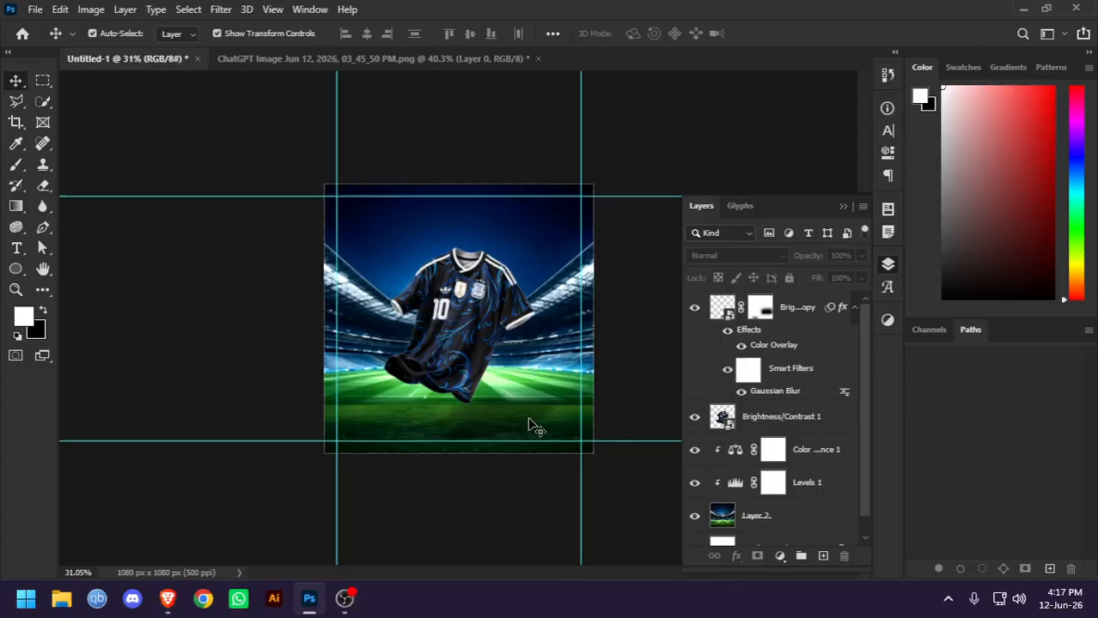
Undo the shadow's downscaling, its last opacity reduction and its previous enlargement
{"action": "key", "text": "ctrl+z"}
{"action": "key", "text": "ctrl+z"}
{"action": "key", "text": "ctrl+z"}
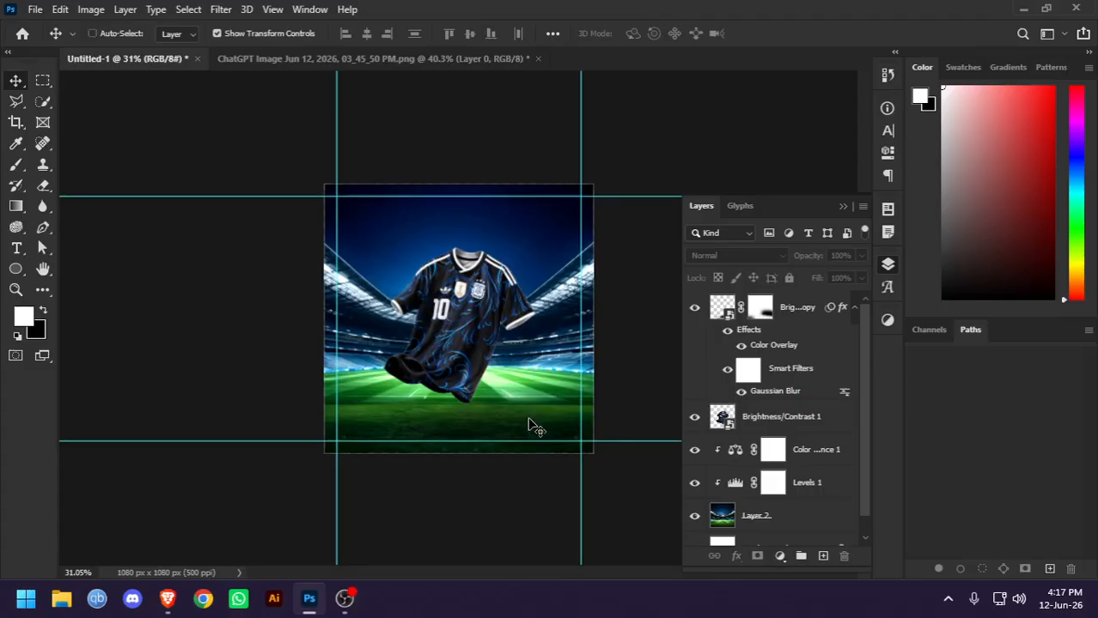
{"action": "key", "text": "ctrl+z"}
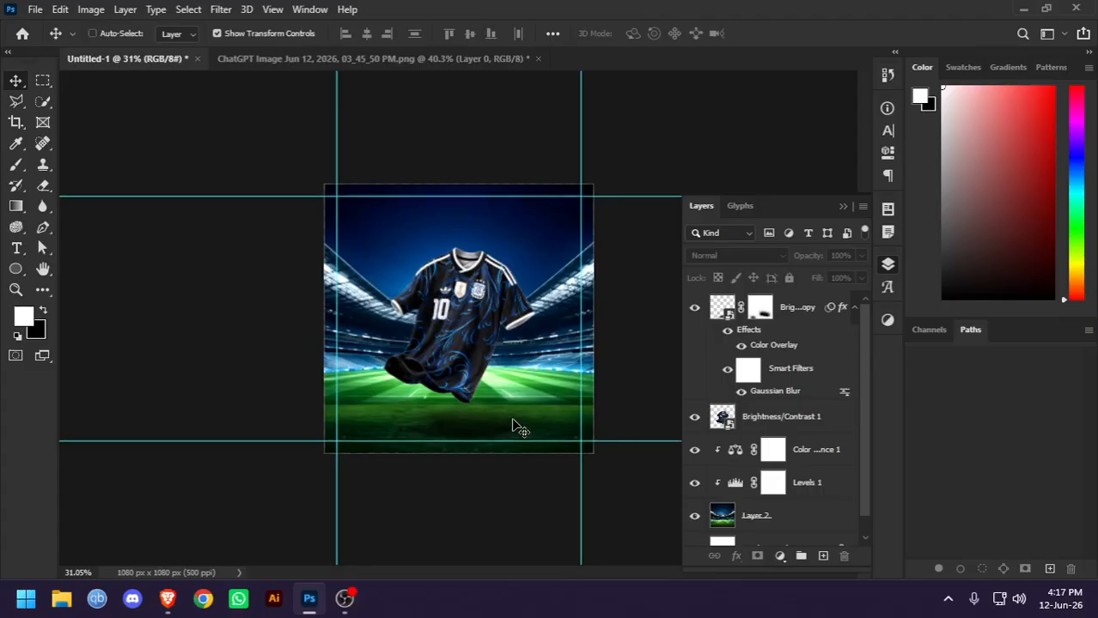
Nudge the shadow slightly up beneath the jersey, enlarge it proportionally from its top edge, and deselect it
{"action": "mouse_move", "coordinate": [475, 426]}
{"action": "left_mouse_down"}
{"action": "mouse_move", "coordinate": [488, 417]}
{"action": "mouse_move", "coordinate": [479, 421]}
{"action": "left_mouse_up"}
{"action": "scroll", "coordinate": [501, 431], "scroll_direction": "up", "scroll_amount": 5}
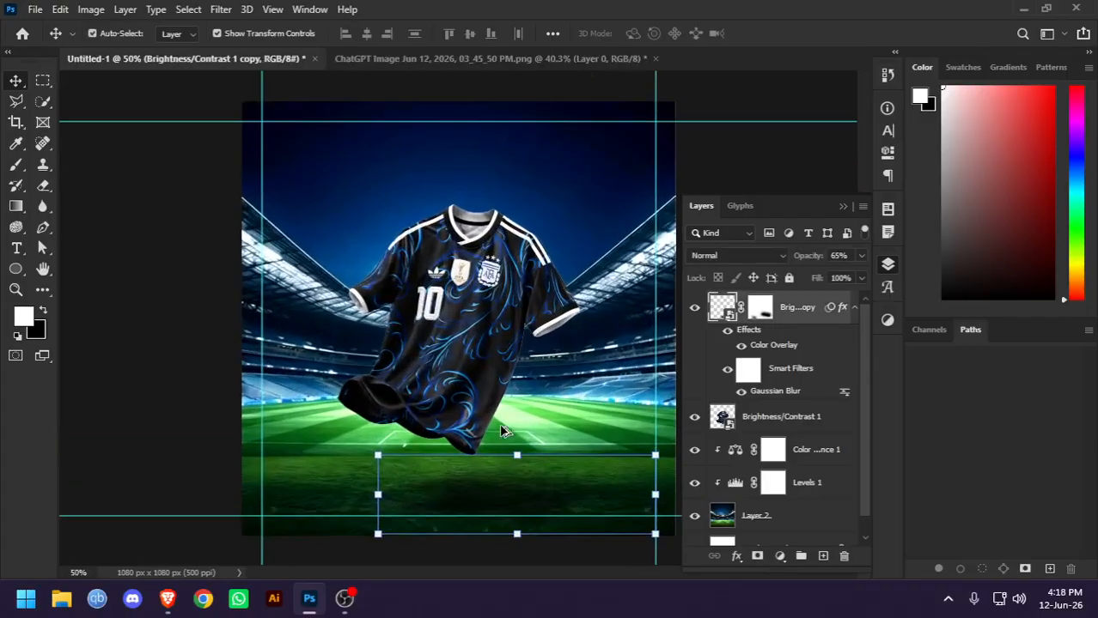
{"action": "mouse_move", "coordinate": [517, 457]}
{"action": "left_mouse_down"}
{"action": "mouse_move", "coordinate": [517, 441]}
{"action": "mouse_move", "coordinate": [515, 455]}
{"action": "left_mouse_up"}
{"action": "key", "text": "Return"}
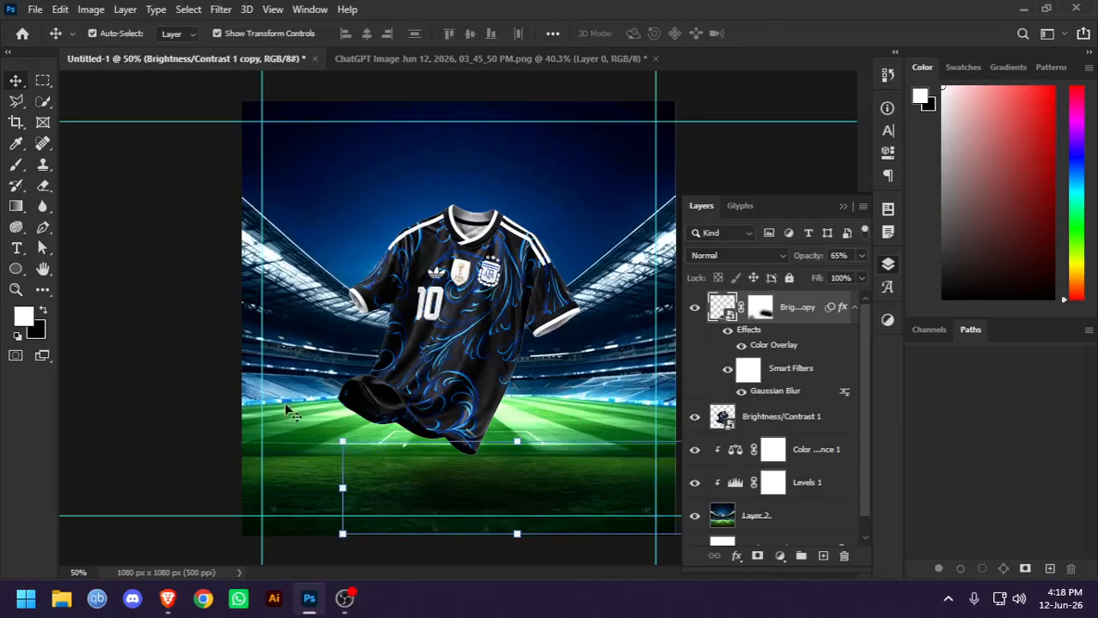
{"action": "left_click", "coordinate": [144, 331]}
Move the jersey slightly straight down toward its shadow on the pitch
{"action": "scroll", "coordinate": [493, 340], "scroll_direction": "down", "scroll_amount": 3}
{"action": "scroll", "coordinate": [492, 340], "scroll_direction": "up", "scroll_amount": 4}
{"action": "left_click_drag", "start_coordinate": [462, 362], "coordinate": [463, 389]}
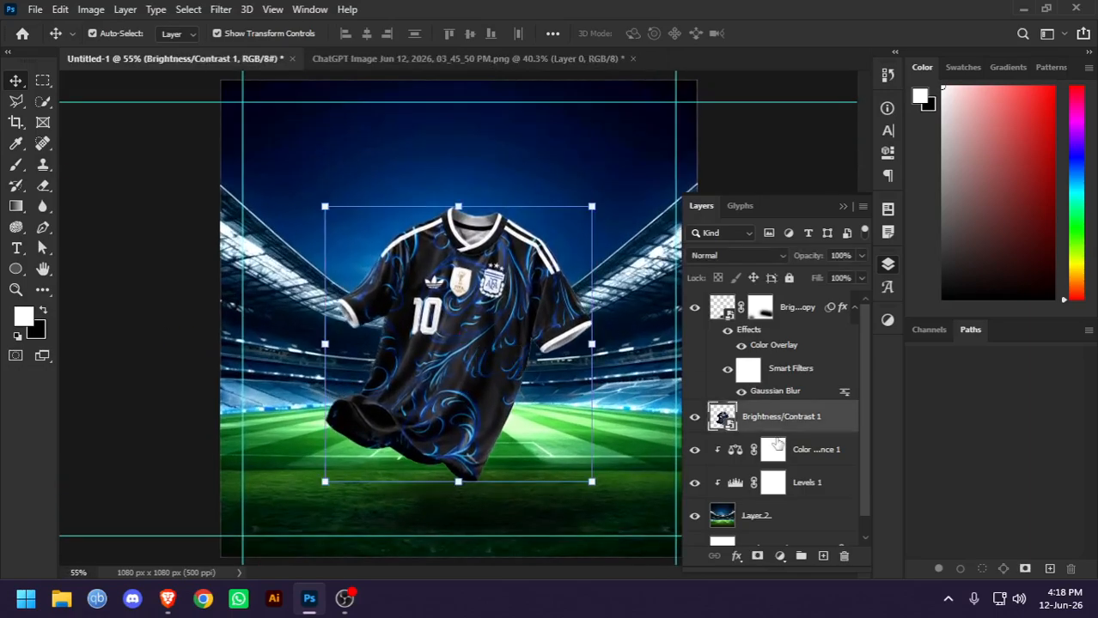
Add a new empty layer directly above the jersey layer
{"action": "scroll", "coordinate": [473, 167], "scroll_direction": "up", "scroll_amount": 5}
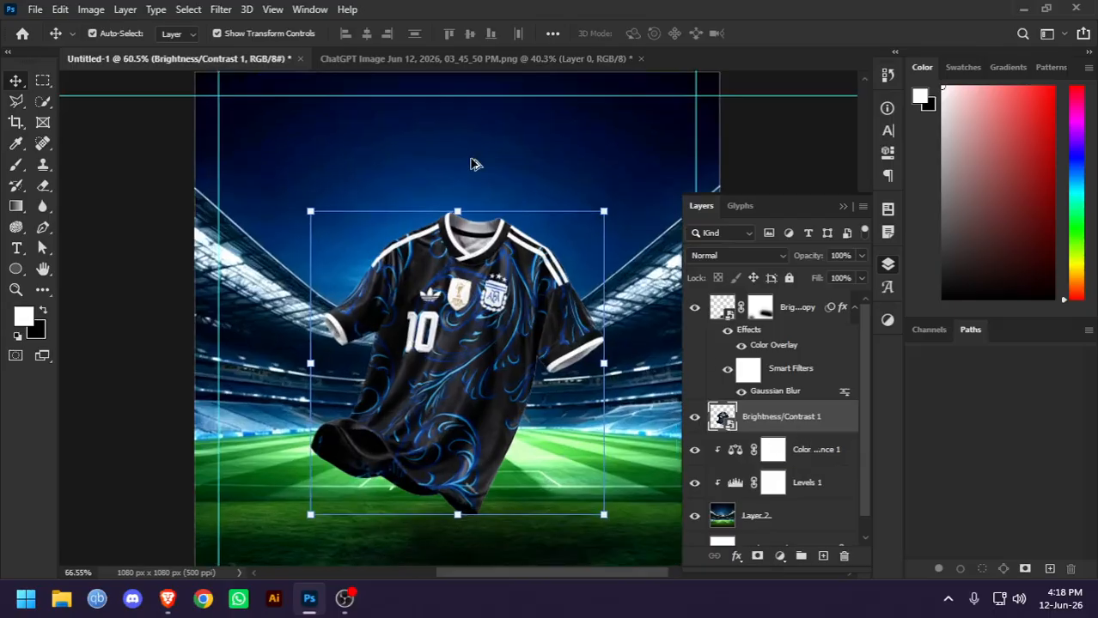
{"action": "scroll", "coordinate": [506, 460], "scroll_direction": "down", "scroll_amount": 4}
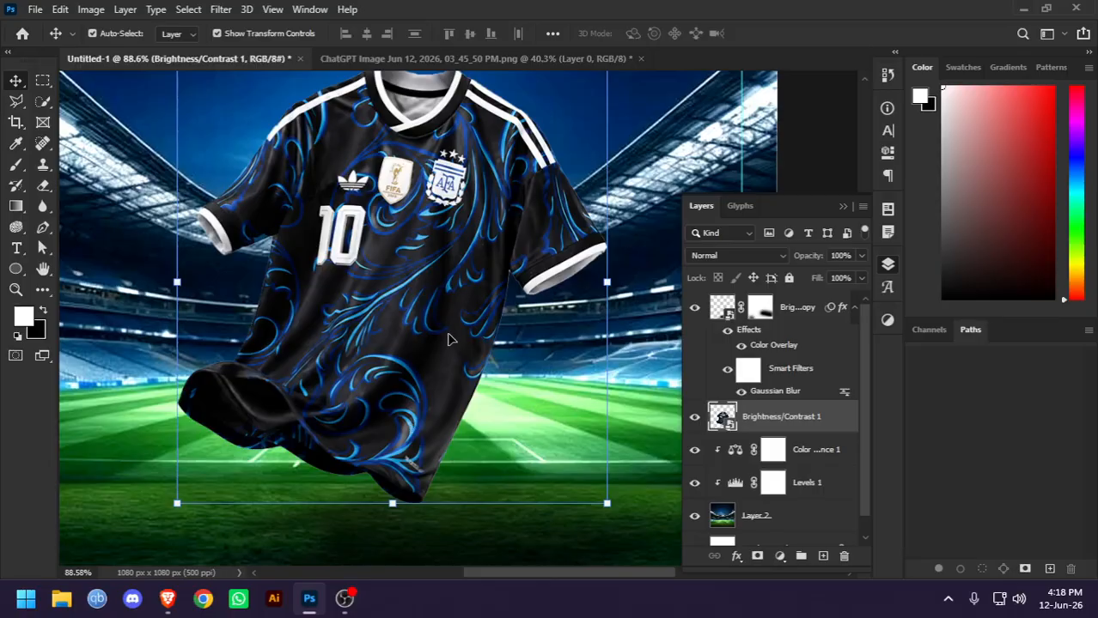
{"action": "left_click", "coordinate": [823, 557]}
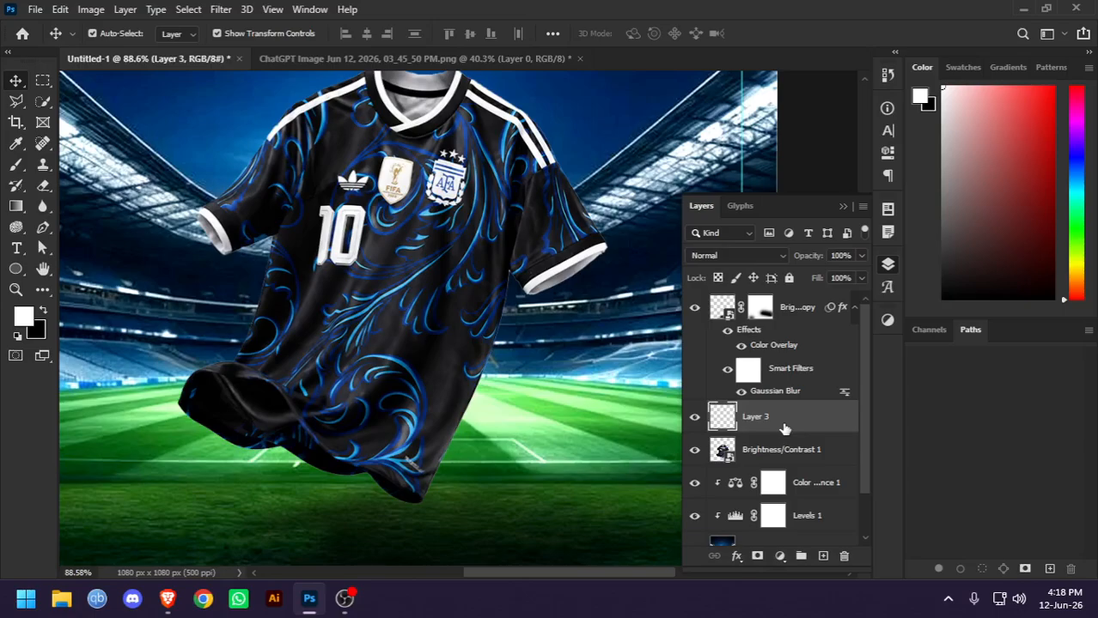
Clip the new empty layer to the jersey layer and set the Brush tool's opacity to 65%
{"action": "left_click_drag", "start_coordinate": [784, 428], "coordinate": [781, 434]}
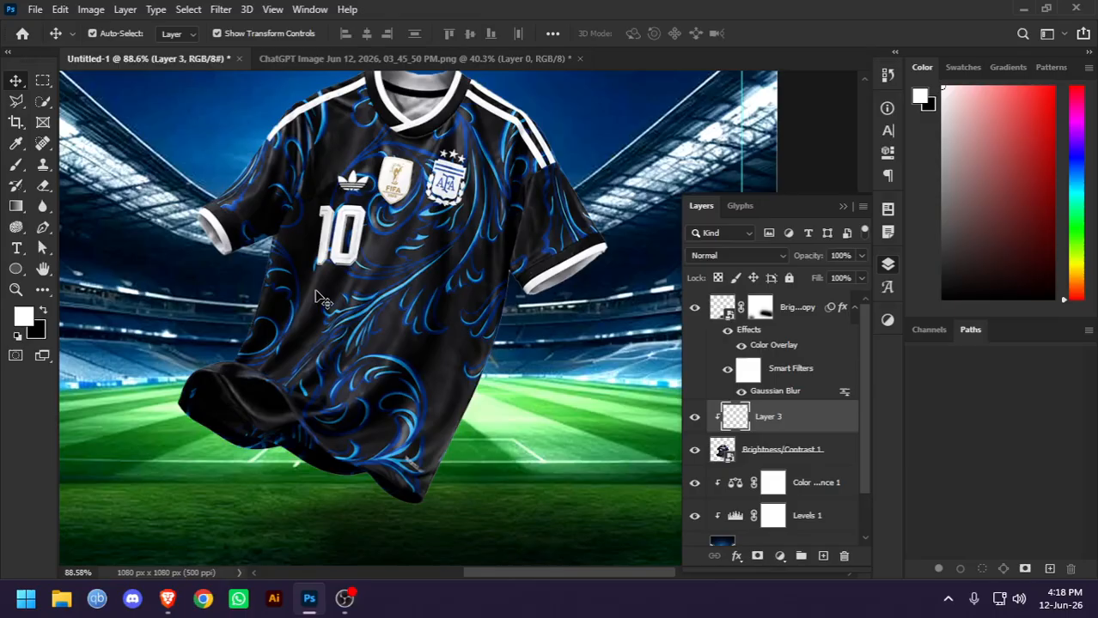
{"action": "left_click", "coordinate": [15, 164]}
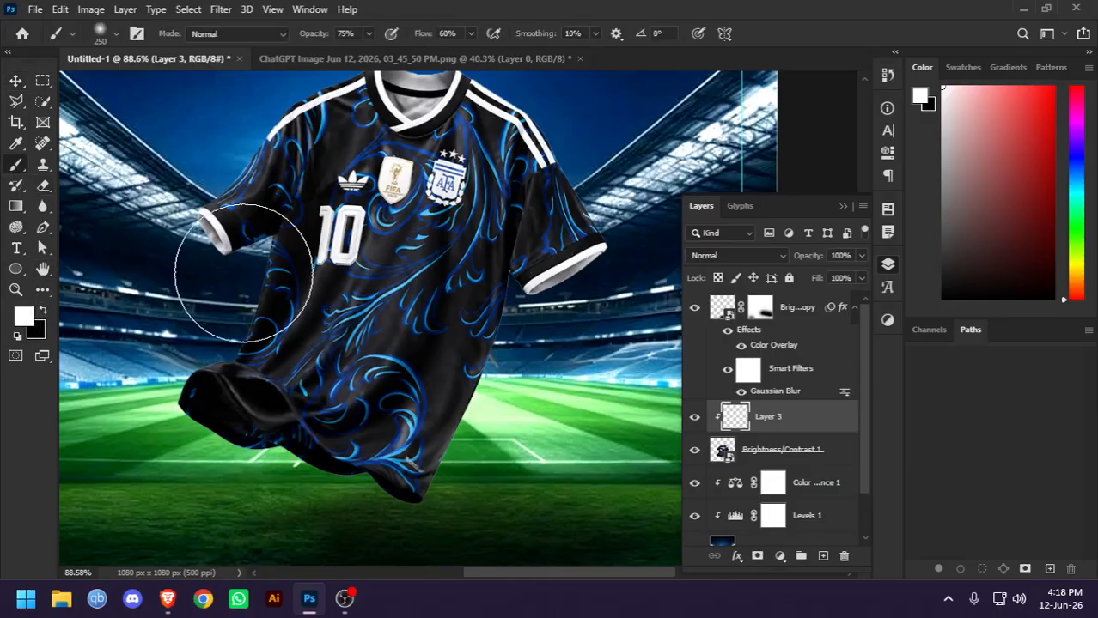
{"action": "left_click", "coordinate": [352, 33]}
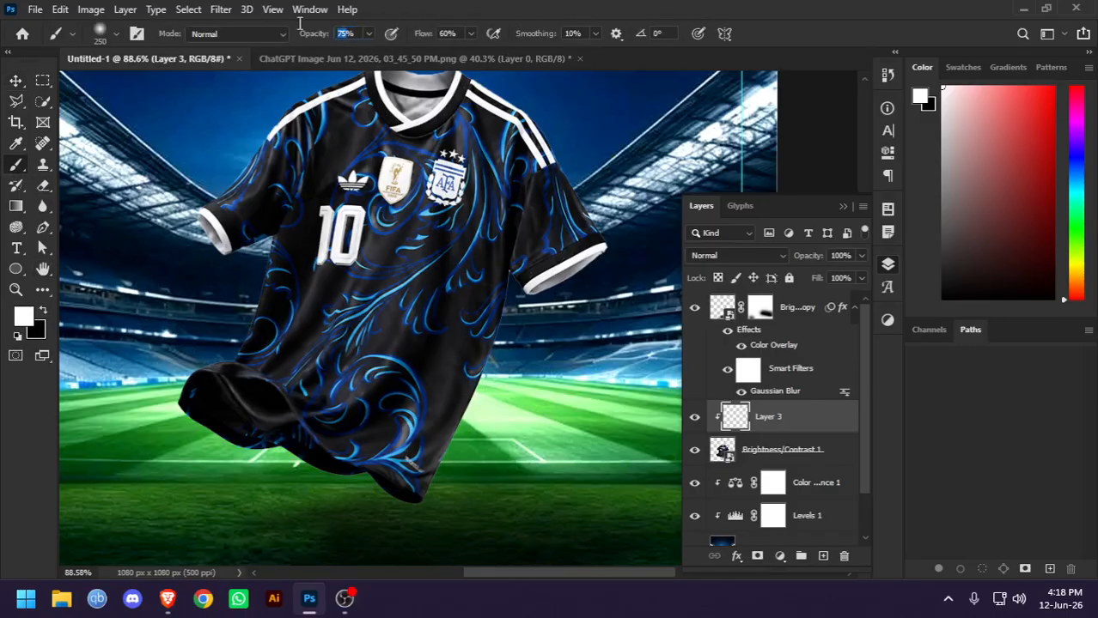
{"action": "type", "text": "65"}
{"action": "key", "text": "Return"}
Undo the white test stroke and paint soft black shading along the jersey's lower right edge
{"action": "left_click_drag", "start_coordinate": [421, 505], "coordinate": [485, 373]}
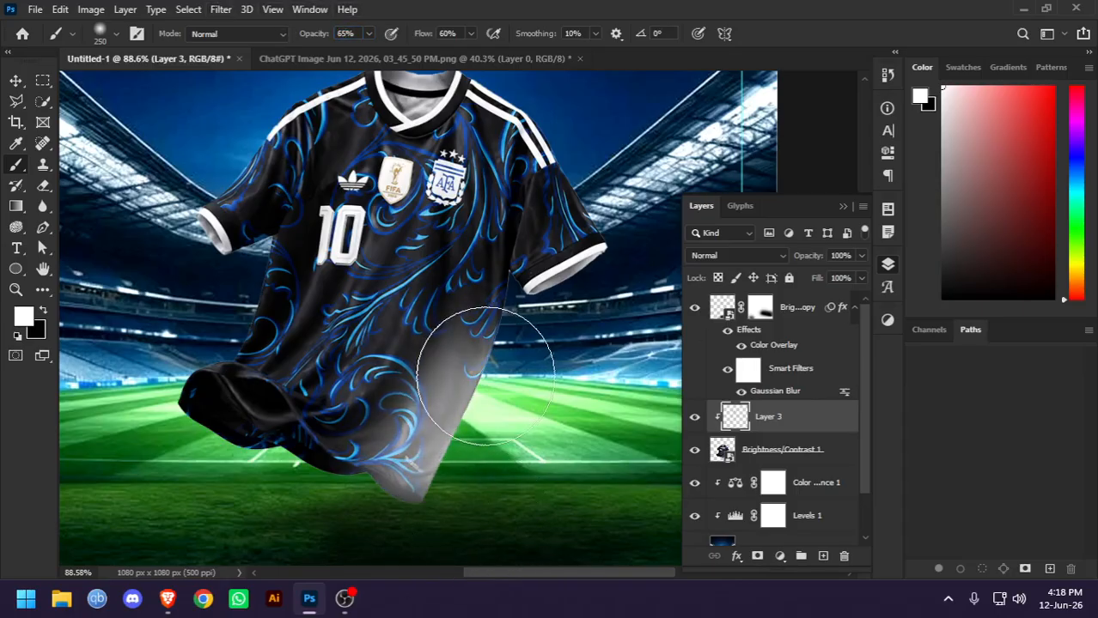
{"action": "key", "text": "ctrl+z"}
{"action": "left_click", "coordinate": [42, 314]}
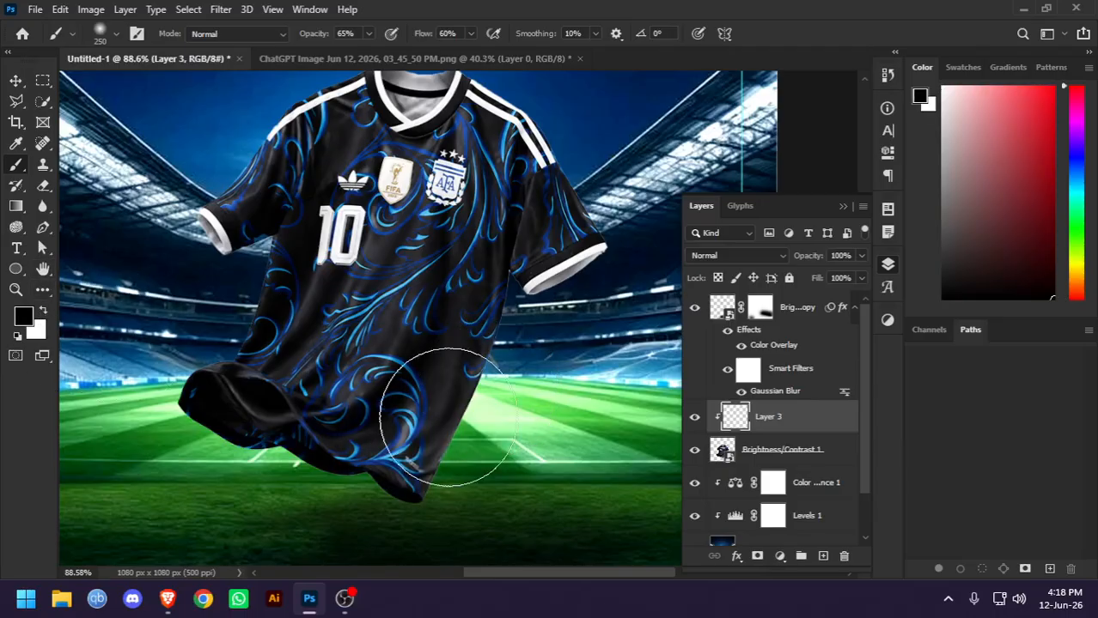
{"action": "mouse_move", "coordinate": [450, 518]}
{"action": "left_mouse_down"}
{"action": "mouse_move", "coordinate": [522, 399]}
{"action": "mouse_move", "coordinate": [465, 480]}
{"action": "mouse_move", "coordinate": [528, 342]}
{"action": "left_mouse_up"}
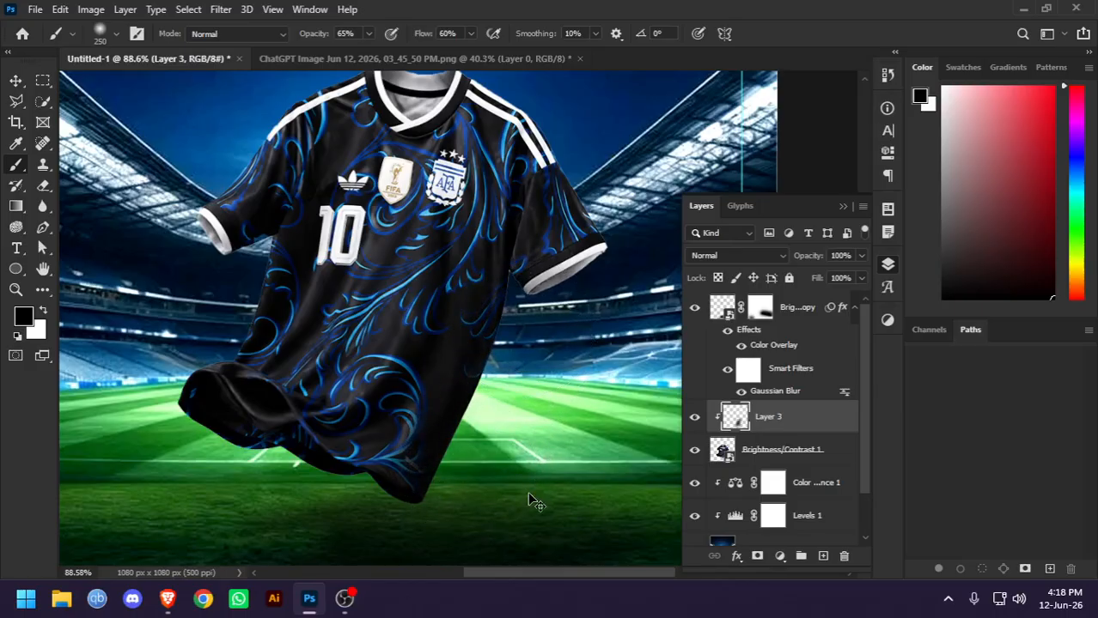
Reduce the brush to 45 px and lower its opacity to 25% for finer shading on the jersey
{"action": "key", "text": "bracketleft"}
{"action": "key", "text": "bracketleft"}
{"action": "key", "text": "bracketleft"}
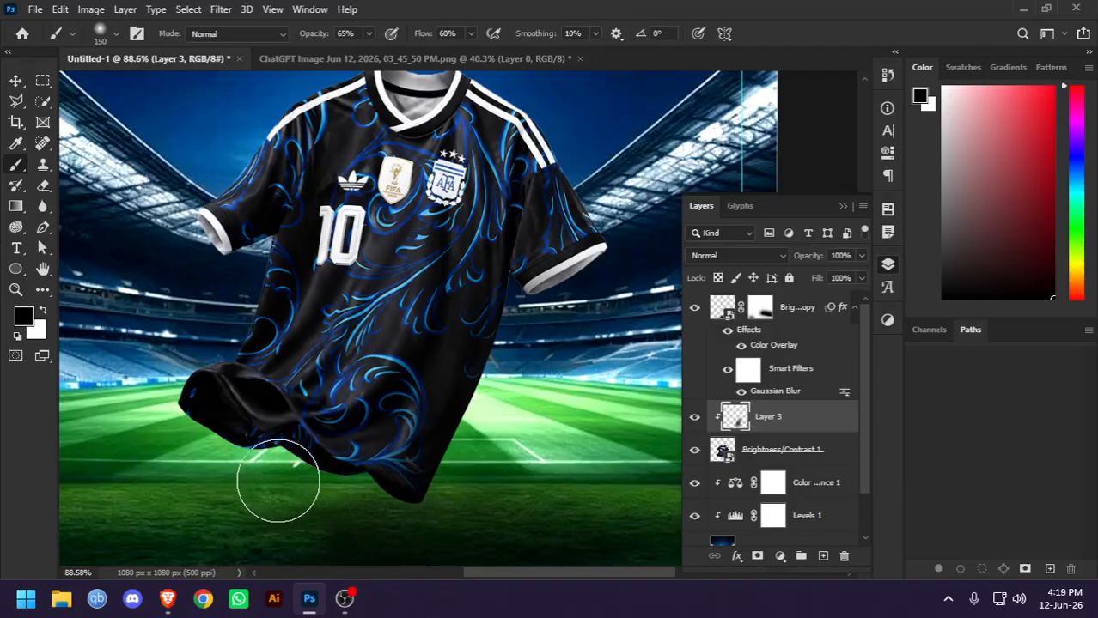
{"action": "scroll", "coordinate": [620, 187], "scroll_direction": "up", "scroll_amount": 2}
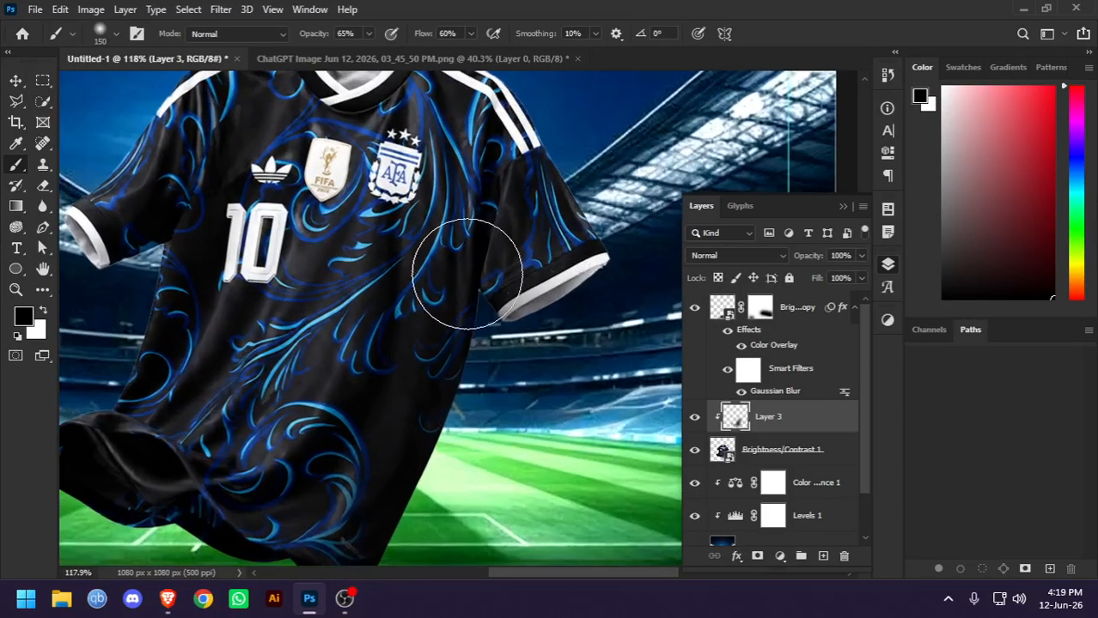
{"action": "key", "text": "bracketleft"}
{"action": "key", "text": "bracketleft"}
{"action": "key", "text": "bracketleft"}
{"action": "key", "text": "bracketleft"}
{"action": "scroll", "coordinate": [456, 274], "scroll_direction": "up", "scroll_amount": 2}
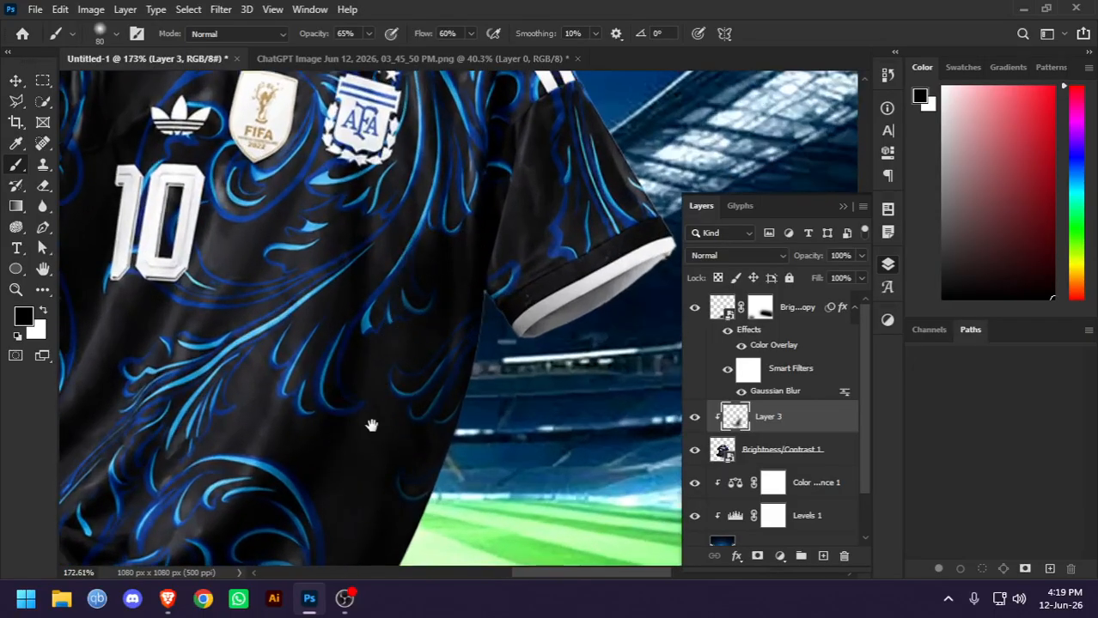
{"action": "left_click_drag", "start_coordinate": [373, 425], "coordinate": [449, 365]}
{"action": "scroll", "coordinate": [399, 400], "scroll_direction": "down", "scroll_amount": 3}
{"action": "scroll", "coordinate": [197, 457], "scroll_direction": "up", "scroll_amount": 1}
{"action": "scroll", "coordinate": [188, 460], "scroll_direction": "up", "scroll_amount": 5}
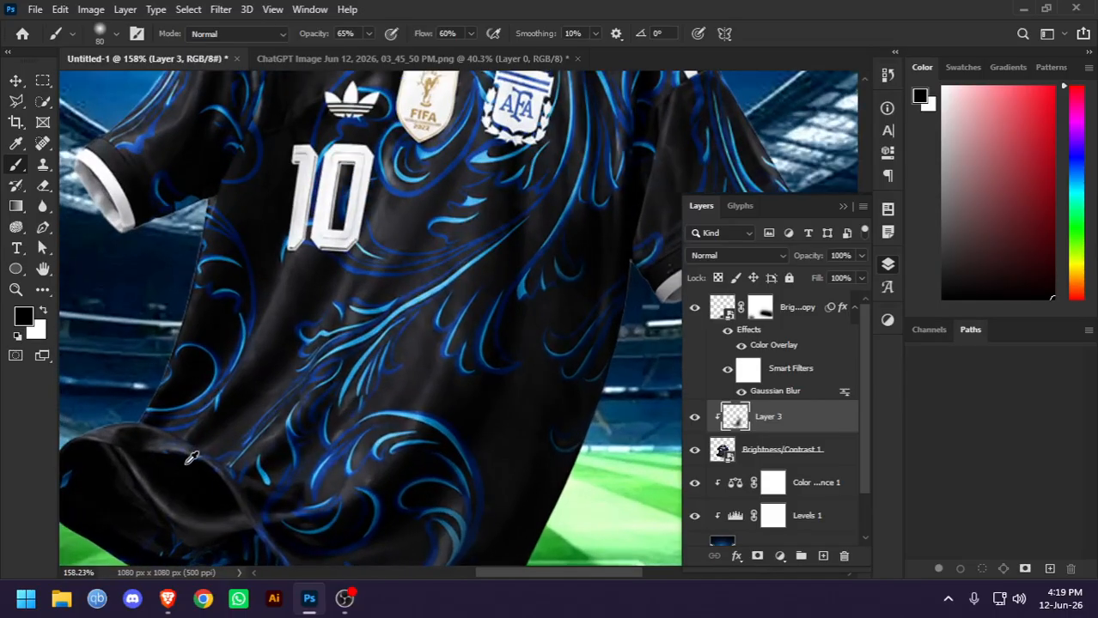
{"action": "key", "text": "bracketleft"}
{"action": "key", "text": "bracketleft"}
{"action": "key", "text": "bracketleft"}
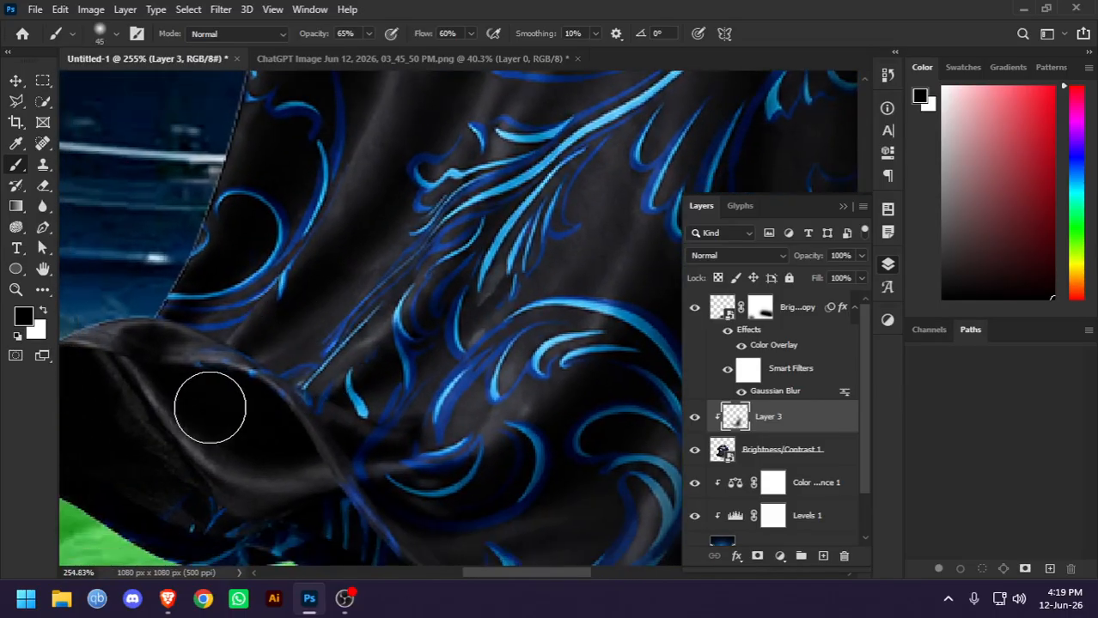
{"action": "key", "text": "bracketleft"}
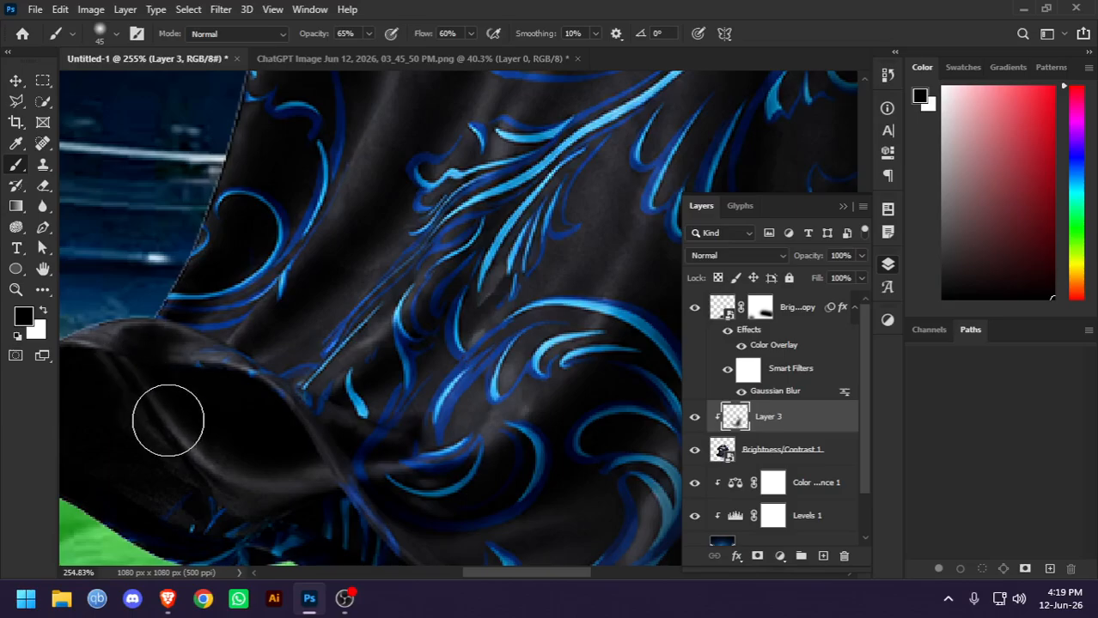
{"action": "scroll", "coordinate": [129, 373], "scroll_direction": "down", "scroll_amount": 2}
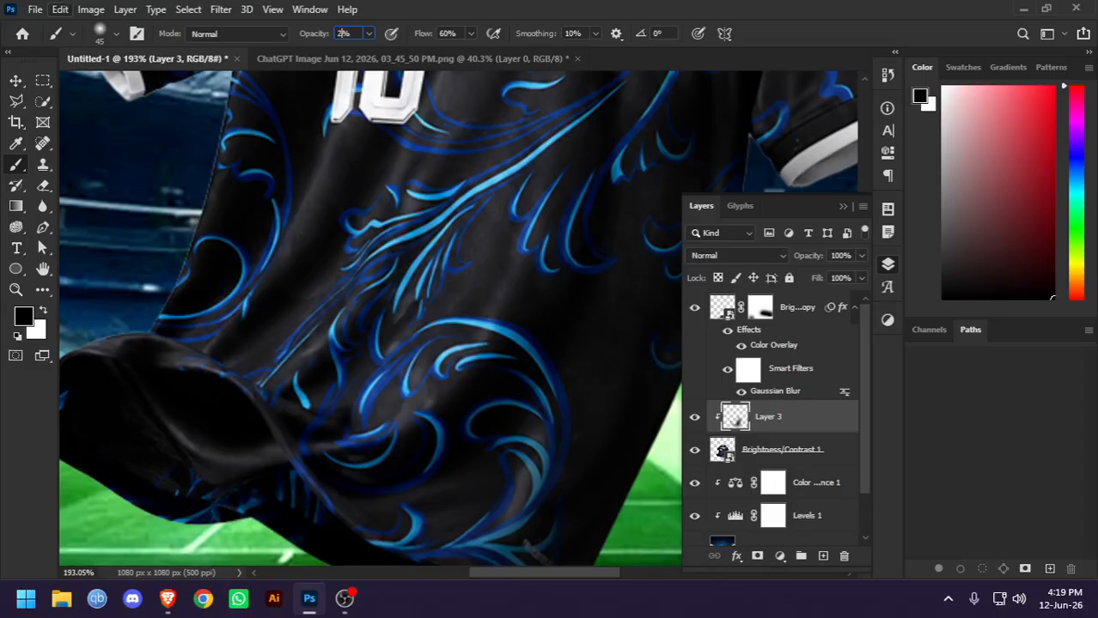
Paint subtle black shading along the jersey's side edges and bottom hem on the clipped layer
{"action": "left_click_drag", "start_coordinate": [184, 335], "coordinate": [414, 283]}
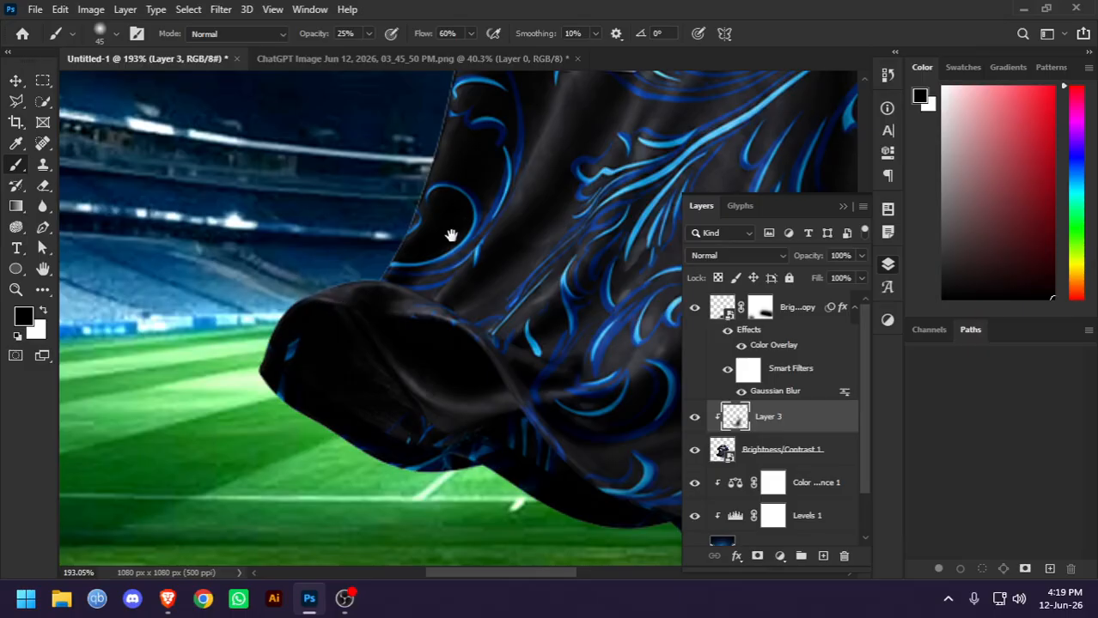
{"action": "mouse_move", "coordinate": [453, 232]}
{"action": "left_mouse_down"}
{"action": "mouse_move", "coordinate": [422, 351]}
{"action": "mouse_move", "coordinate": [281, 393]}
{"action": "left_mouse_up"}
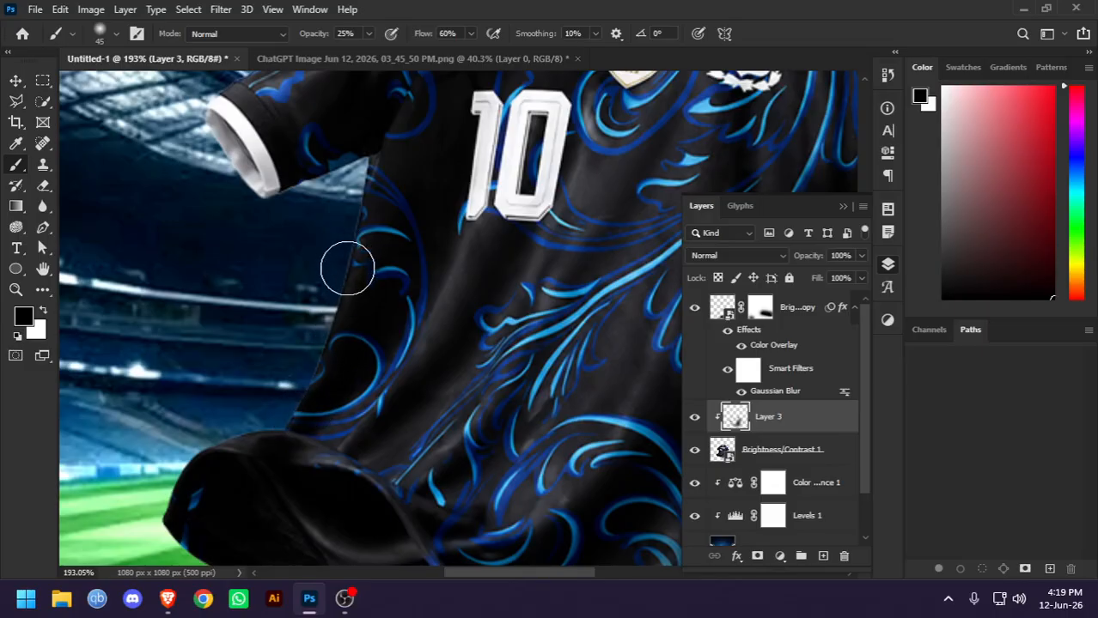
{"action": "left_click_drag", "start_coordinate": [358, 179], "coordinate": [193, 409]}
{"action": "mouse_move", "coordinate": [315, 429]}
{"action": "left_mouse_down"}
{"action": "mouse_move", "coordinate": [196, 343]}
{"action": "mouse_move", "coordinate": [115, 176]}
{"action": "left_mouse_up"}
{"action": "mouse_move", "coordinate": [501, 195]}
{"action": "left_mouse_down"}
{"action": "mouse_move", "coordinate": [543, 250]}
{"action": "mouse_move", "coordinate": [496, 206]}
{"action": "mouse_move", "coordinate": [504, 257]}
{"action": "mouse_move", "coordinate": [483, 281]}
{"action": "mouse_move", "coordinate": [478, 362]}
{"action": "left_mouse_up"}
{"action": "left_click_drag", "start_coordinate": [417, 414], "coordinate": [466, 155]}
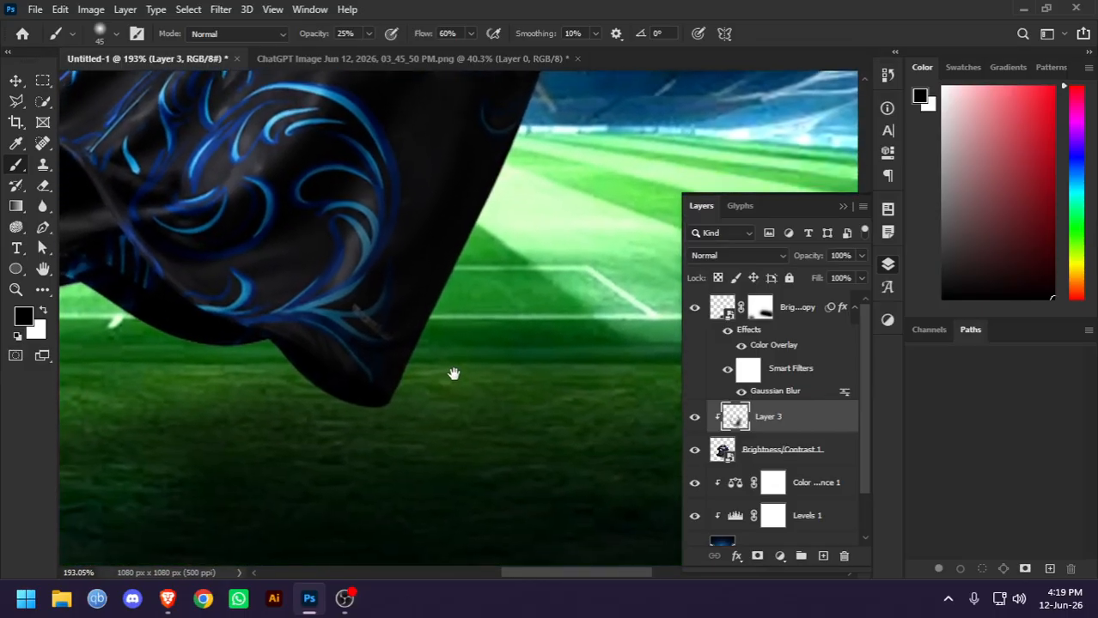
{"action": "left_click_drag", "start_coordinate": [454, 373], "coordinate": [488, 294]}
{"action": "left_click_drag", "start_coordinate": [563, 129], "coordinate": [461, 403]}
{"action": "mouse_move", "coordinate": [283, 444]}
{"action": "left_mouse_down"}
{"action": "mouse_move", "coordinate": [300, 338]}
{"action": "mouse_move", "coordinate": [330, 416]}
{"action": "left_mouse_up"}
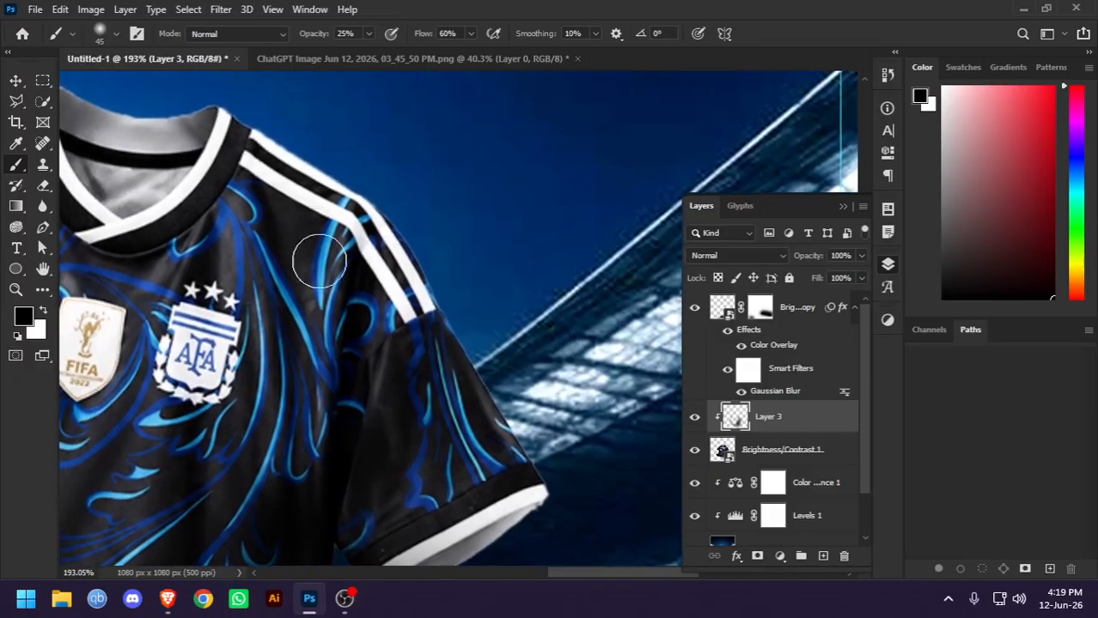
Shade around the jersey's collar and shoulders, undoing the stroke that darkens the white shoulder stripes
{"action": "mouse_move", "coordinate": [323, 299]}
{"action": "left_mouse_down"}
{"action": "mouse_move", "coordinate": [310, 308]}
{"action": "mouse_move", "coordinate": [318, 324]}
{"action": "mouse_move", "coordinate": [270, 317]}
{"action": "mouse_move", "coordinate": [389, 292]}
{"action": "left_mouse_up"}
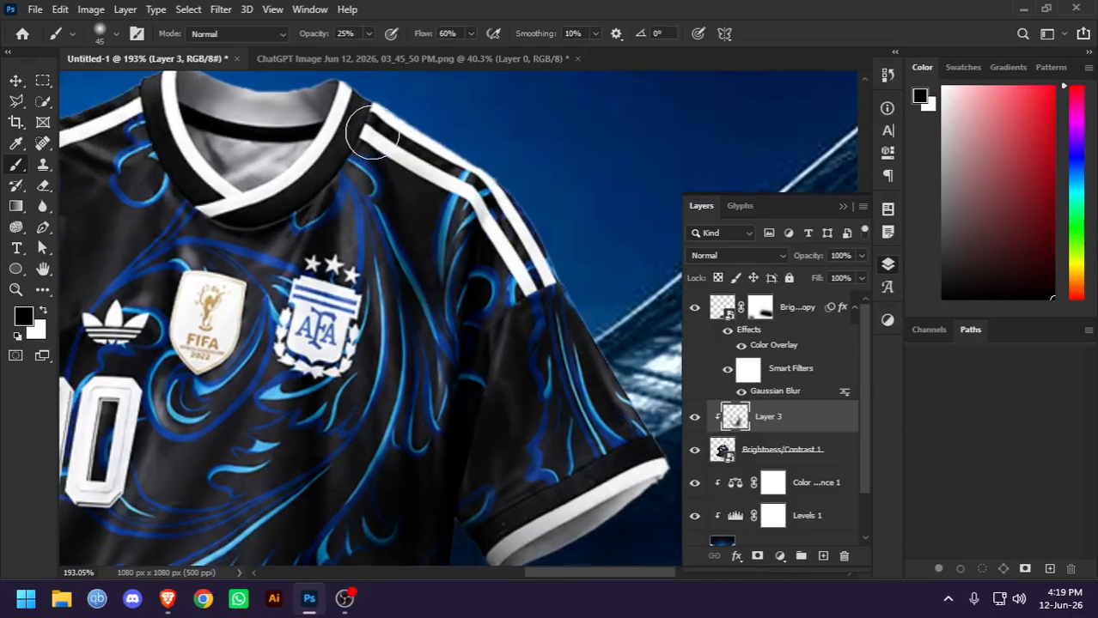
{"action": "left_click_drag", "start_coordinate": [390, 124], "coordinate": [353, 206]}
{"action": "left_click_drag", "start_coordinate": [298, 155], "coordinate": [470, 261]}
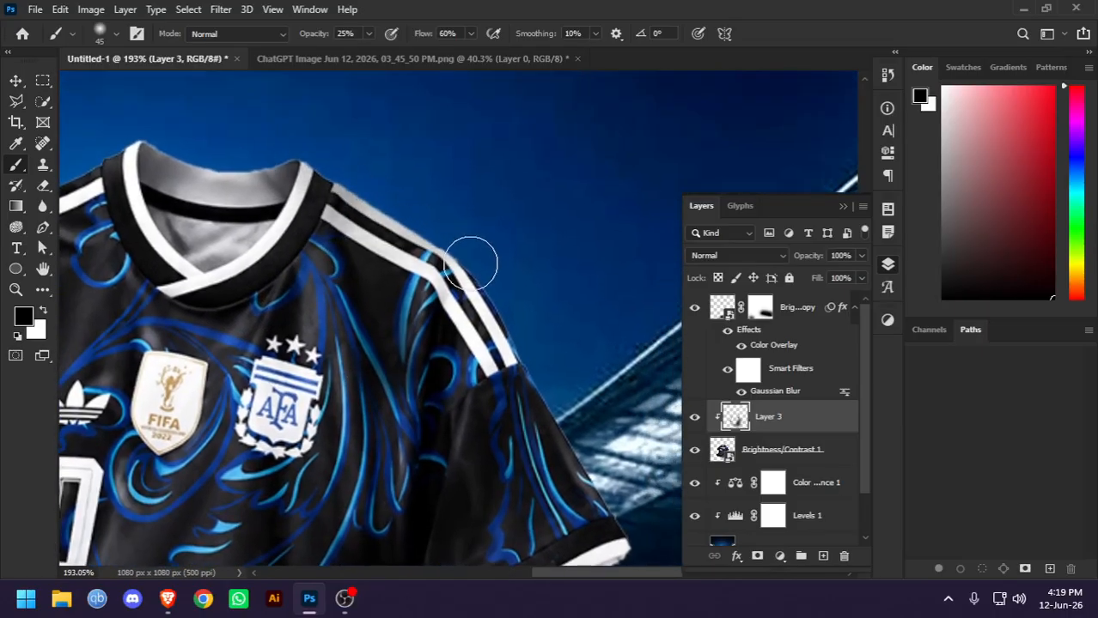
{"action": "key", "text": "ctrl+z"}
{"action": "left_click_drag", "start_coordinate": [255, 228], "coordinate": [436, 270]}
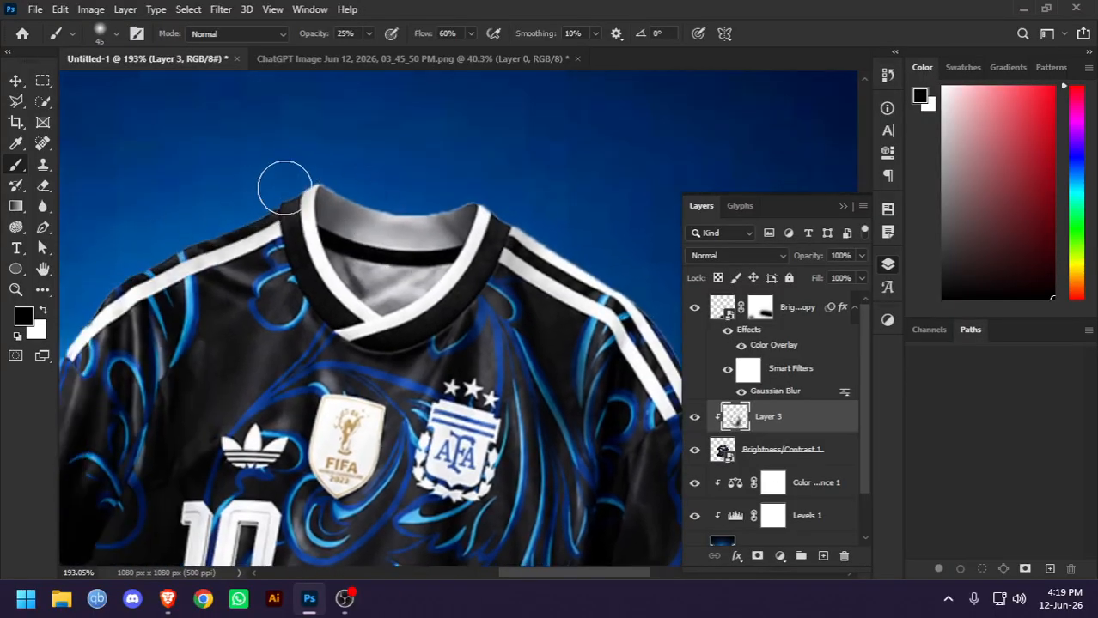
{"action": "scroll", "coordinate": [508, 227], "scroll_direction": "down", "scroll_amount": 5}
{"action": "left_click_drag", "start_coordinate": [529, 392], "coordinate": [513, 316]}
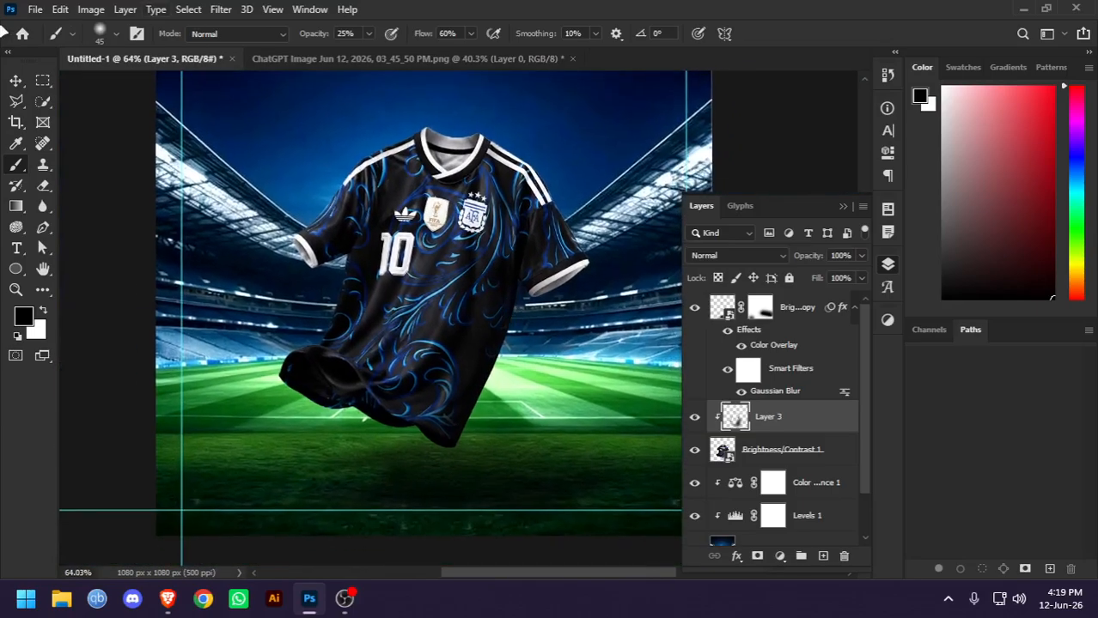
Compare the jersey with and without the painted shading layer, then examine the whole composition
{"action": "left_click", "coordinate": [18, 79]}
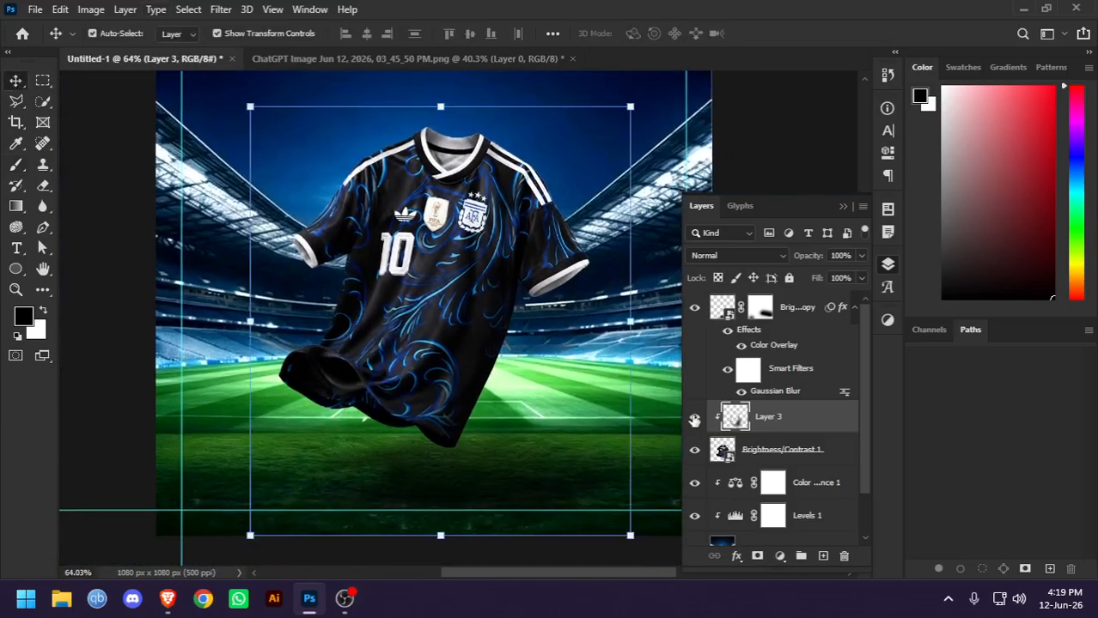
{"action": "left_click", "coordinate": [694, 419]}
{"action": "left_click", "coordinate": [694, 419]}
{"action": "left_click", "coordinate": [694, 418]}
{"action": "left_click", "coordinate": [694, 419]}
{"action": "left_click", "coordinate": [694, 418]}
{"action": "left_click", "coordinate": [694, 419]}
{"action": "left_click", "coordinate": [88, 200]}
{"action": "scroll", "coordinate": [88, 197], "scroll_direction": "down", "scroll_amount": 5}
{"action": "scroll", "coordinate": [438, 268], "scroll_direction": "up", "scroll_amount": 3}
{"action": "scroll", "coordinate": [550, 299], "scroll_direction": "down", "scroll_amount": 2}
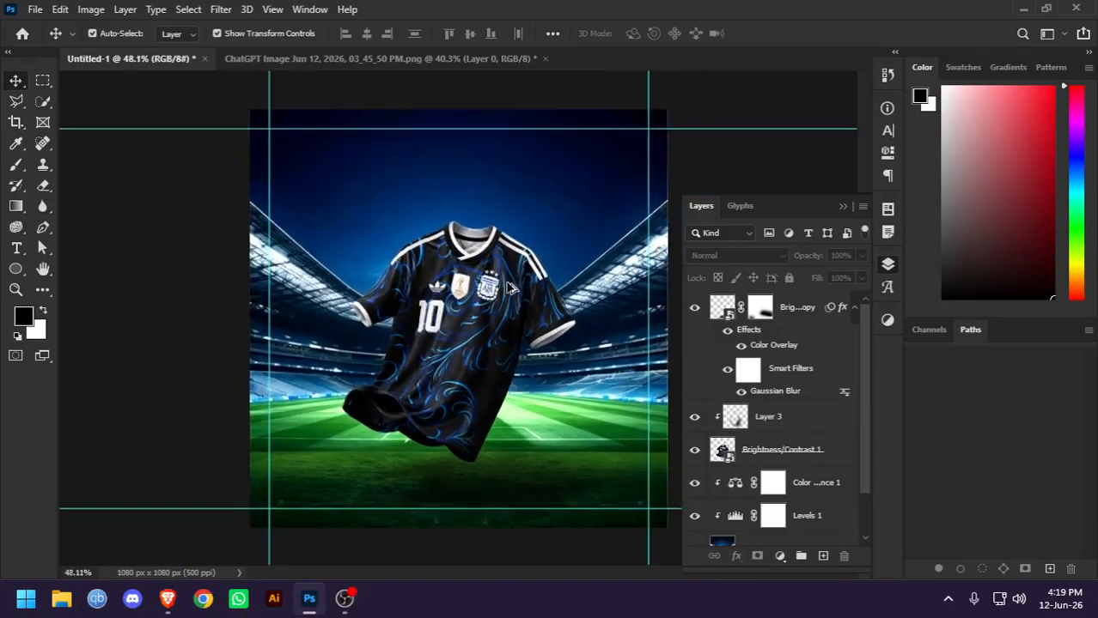
{"action": "scroll", "coordinate": [507, 289], "scroll_direction": "up", "scroll_amount": 2}
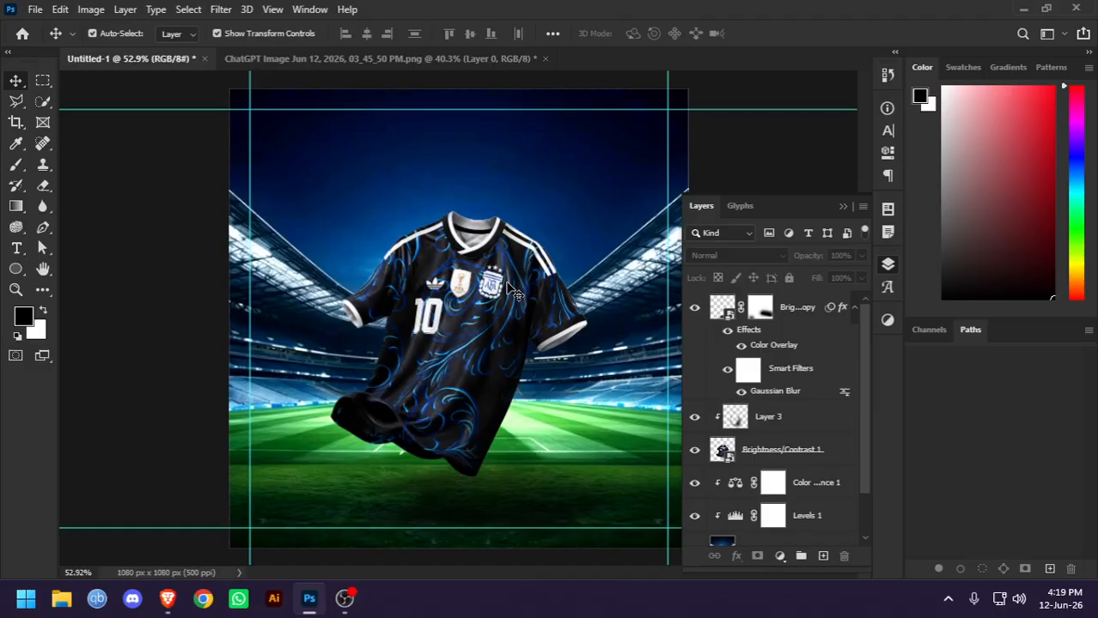
Combine the jersey layer and its clipped shading layer into one Smart Object
{"action": "left_click", "coordinate": [840, 454]}
{"action": "left_click", "coordinate": [823, 418], "text": "shift"}
{"action": "right_click", "coordinate": [823, 418]}
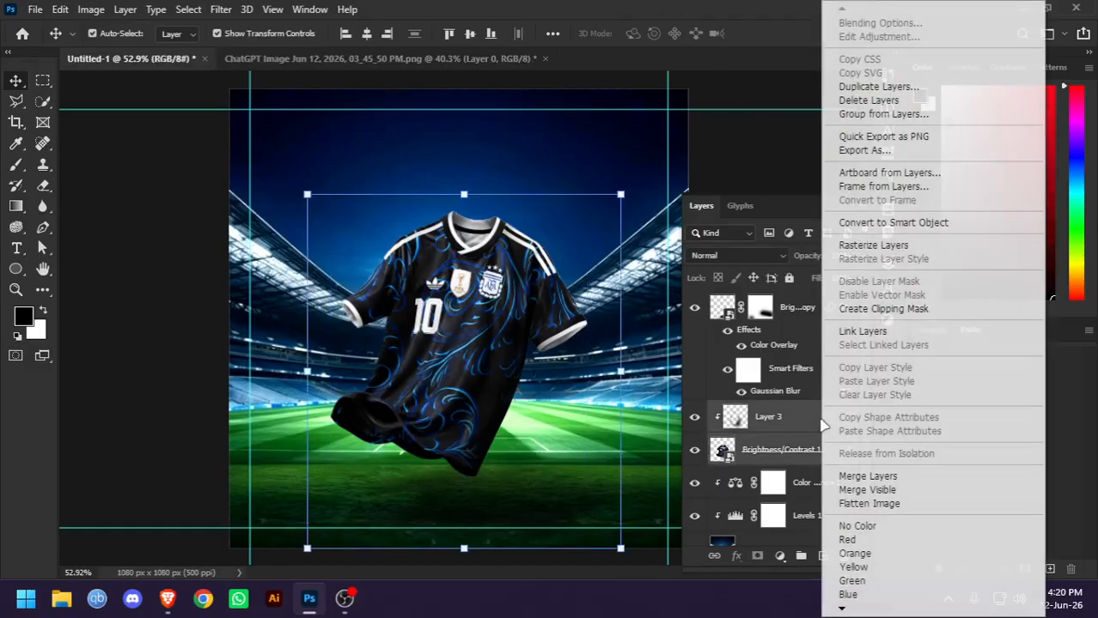
{"action": "left_click", "coordinate": [894, 222]}
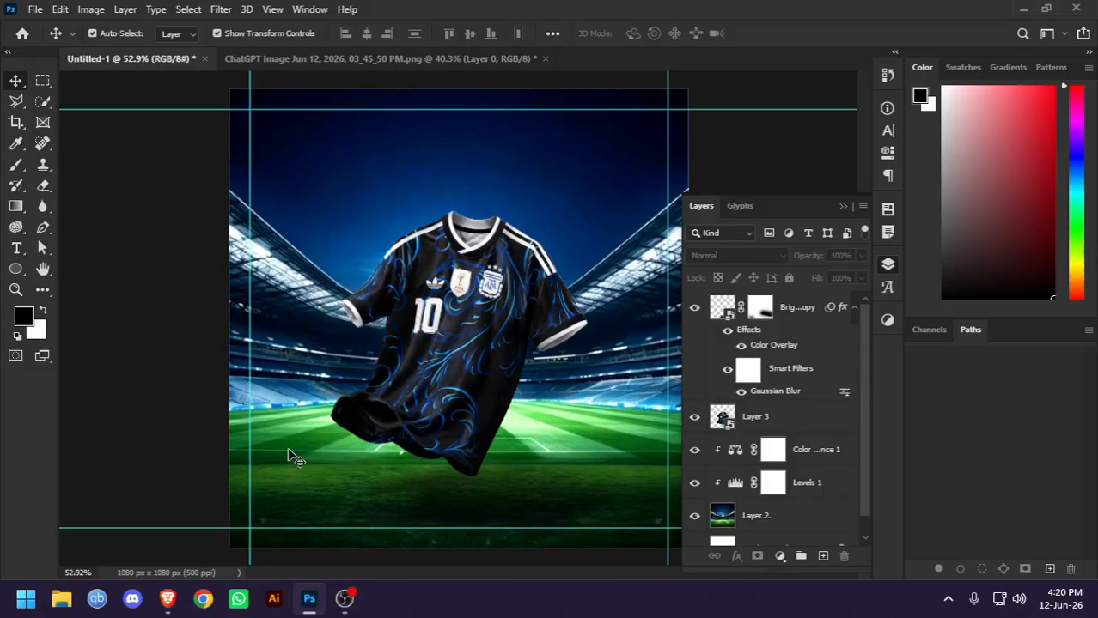
Enlarge the jersey proportionally from its top edge toward the pitch, apply the transform, and deselect it
{"action": "left_click", "coordinate": [436, 398]}
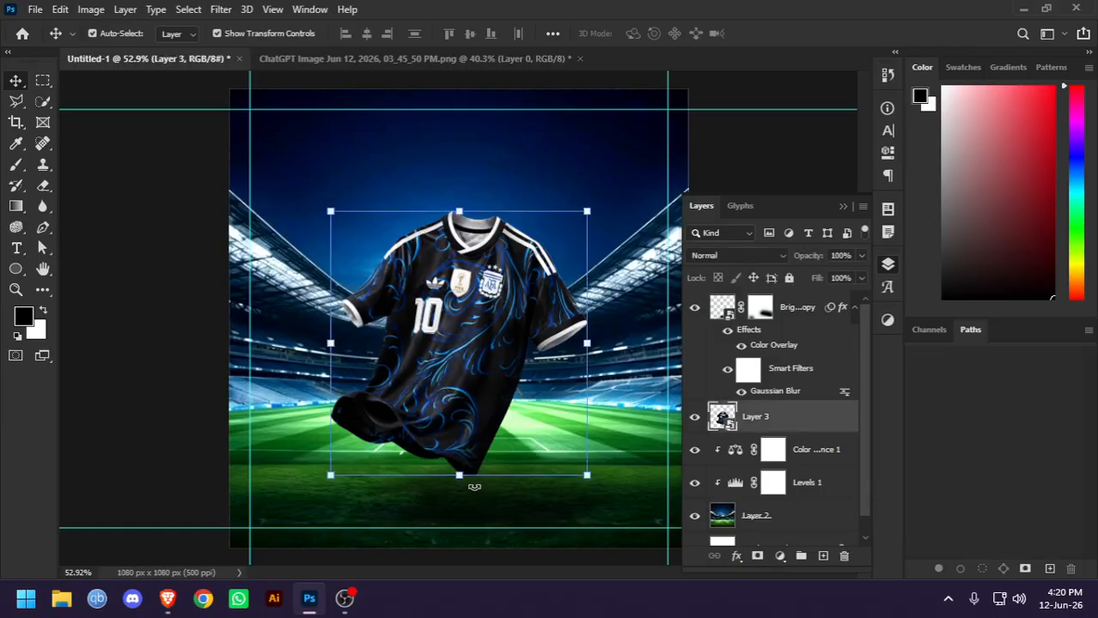
{"action": "key", "text": "ctrl+t"}
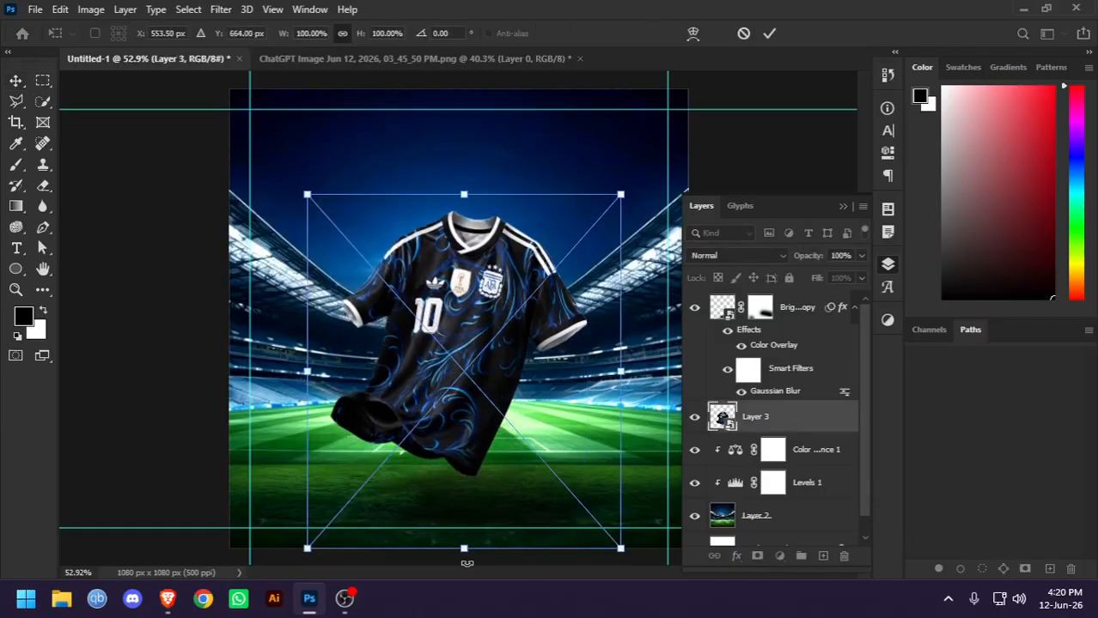
{"action": "left_click_drag", "start_coordinate": [466, 557], "coordinate": [466, 589]}
{"action": "key", "text": "Return"}
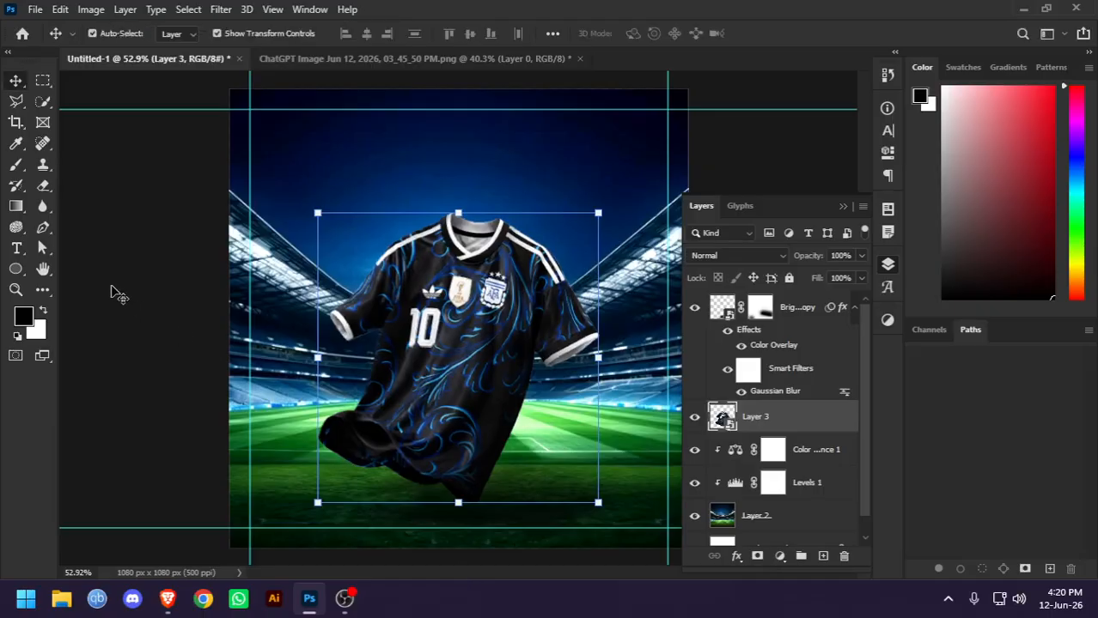
{"action": "left_click", "coordinate": [118, 294]}
{"action": "key", "text": "ctrl+minus"}
{"action": "key", "text": "ctrl+0"}
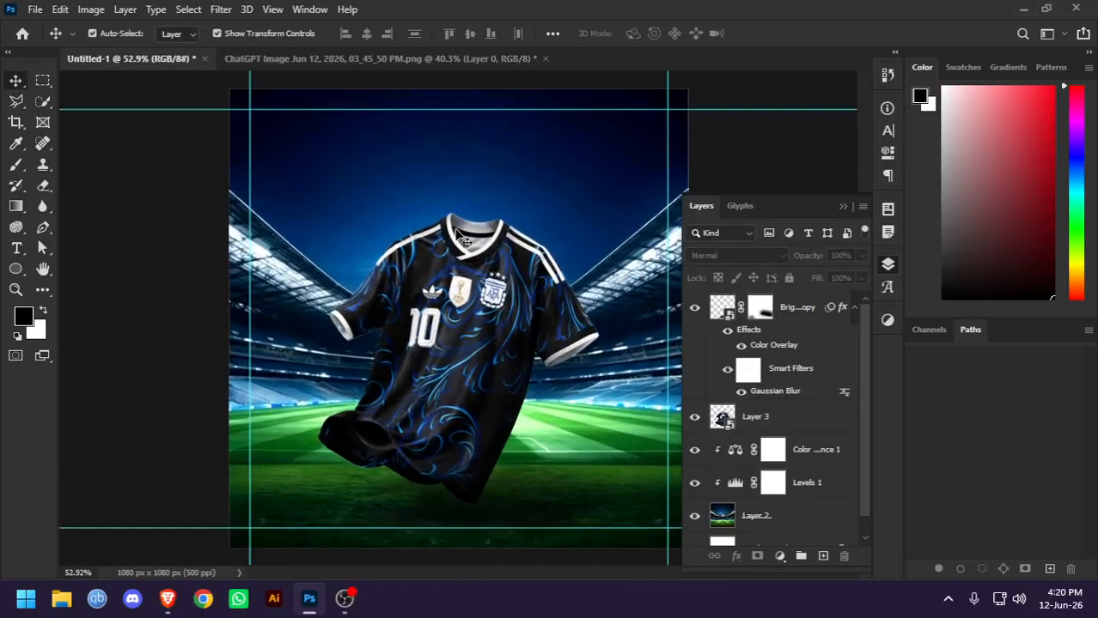
Switch to Pinterest in the browser, search for "argentina logo", and browse the crest images
{"action": "left_click", "coordinate": [167, 599]}
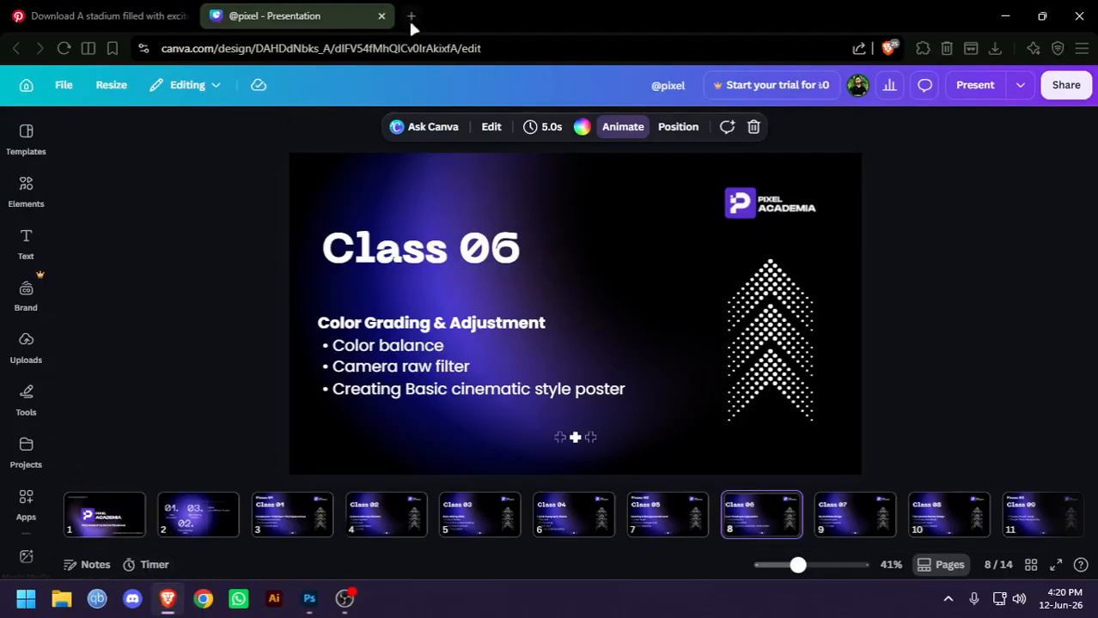
{"action": "left_click", "coordinate": [123, 9]}
{"action": "left_click", "coordinate": [166, 93]}
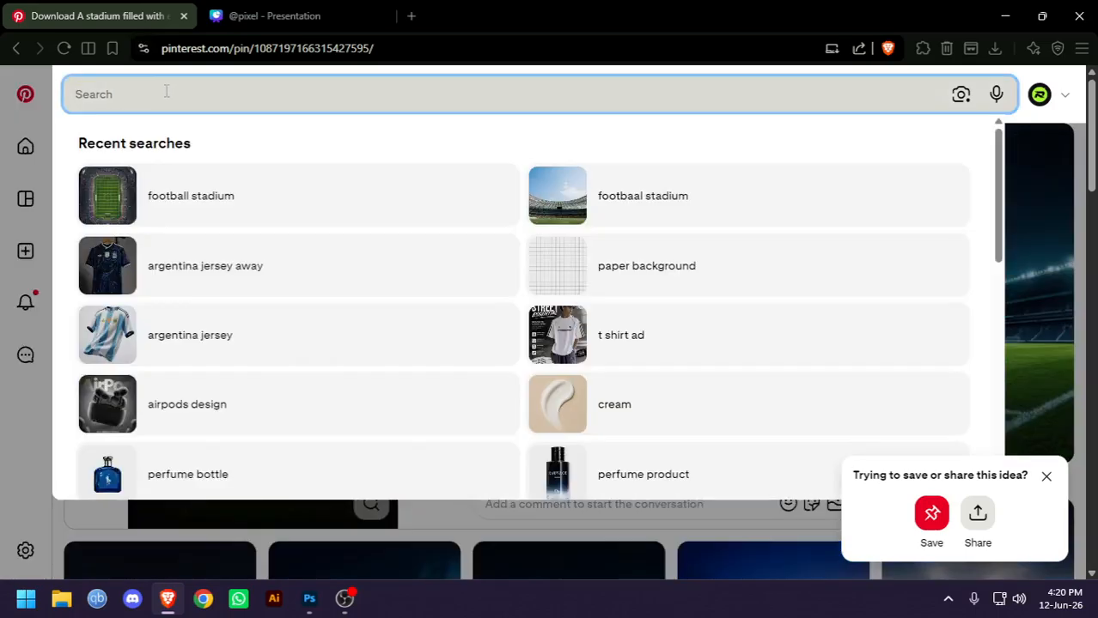
{"action": "type", "text": "argentina"}
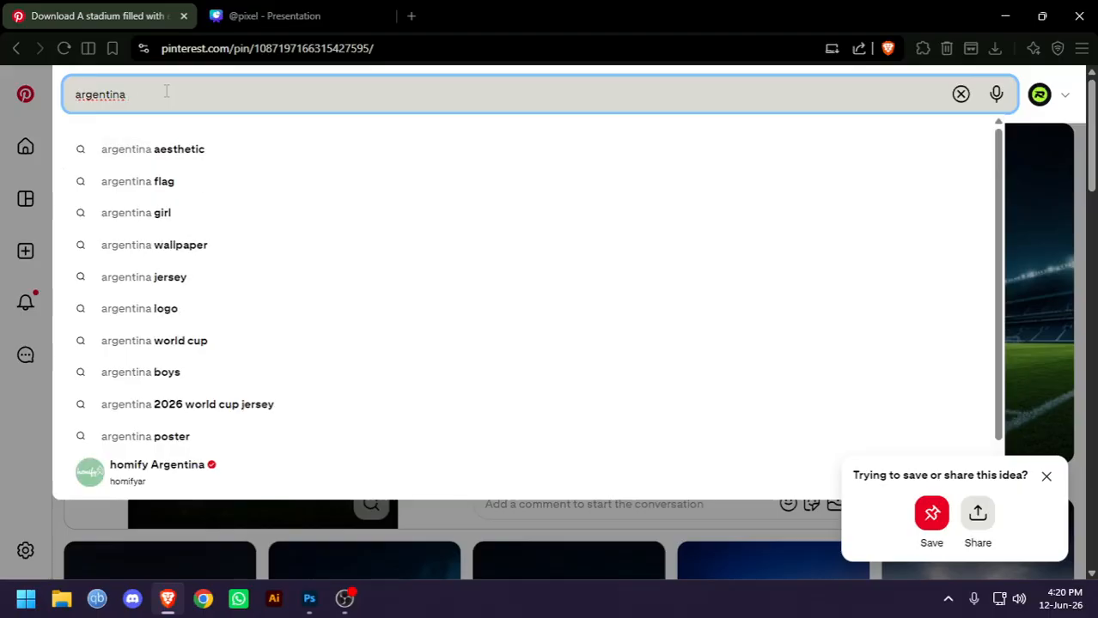
{"action": "type", "text": " logo"}
{"action": "key", "text": "Return"}
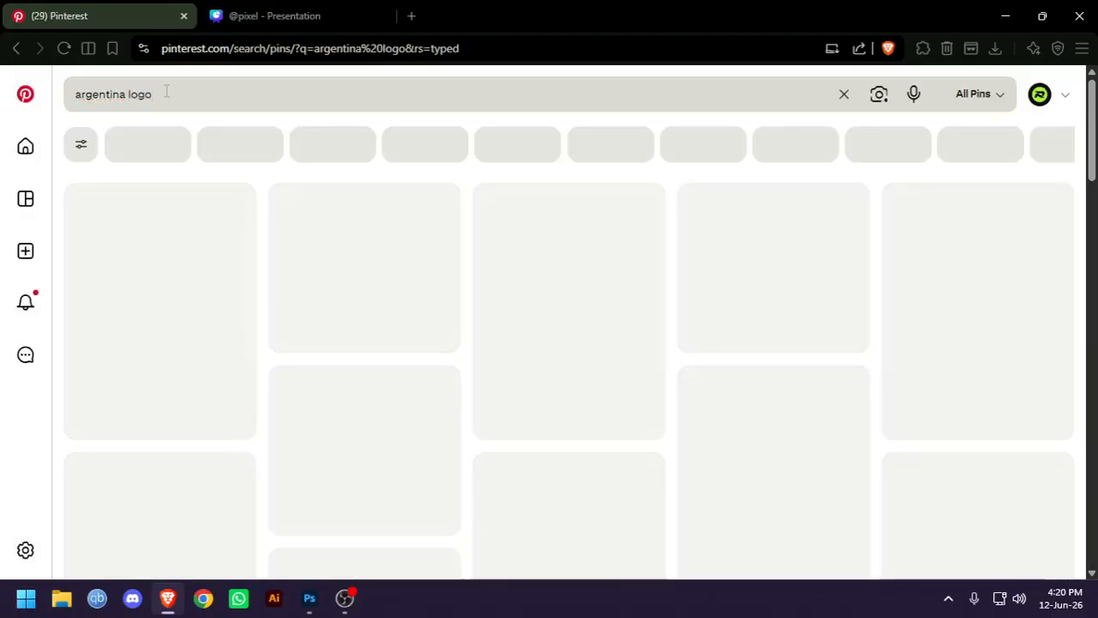
{"action": "scroll", "coordinate": [831, 315], "scroll_direction": "down", "scroll_amount": 1}
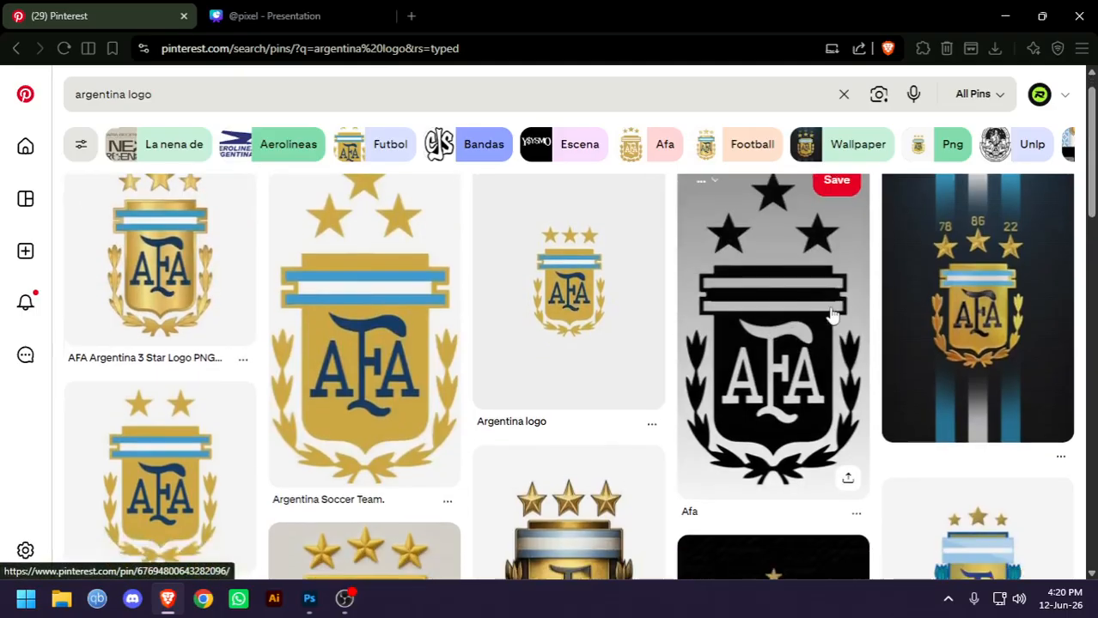
Open the pin with the black three-star AFA crest, copy its image, and switch back to Photoshop
{"action": "scroll", "coordinate": [831, 315], "scroll_direction": "down", "scroll_amount": 1}
{"action": "left_click", "coordinate": [831, 314]}
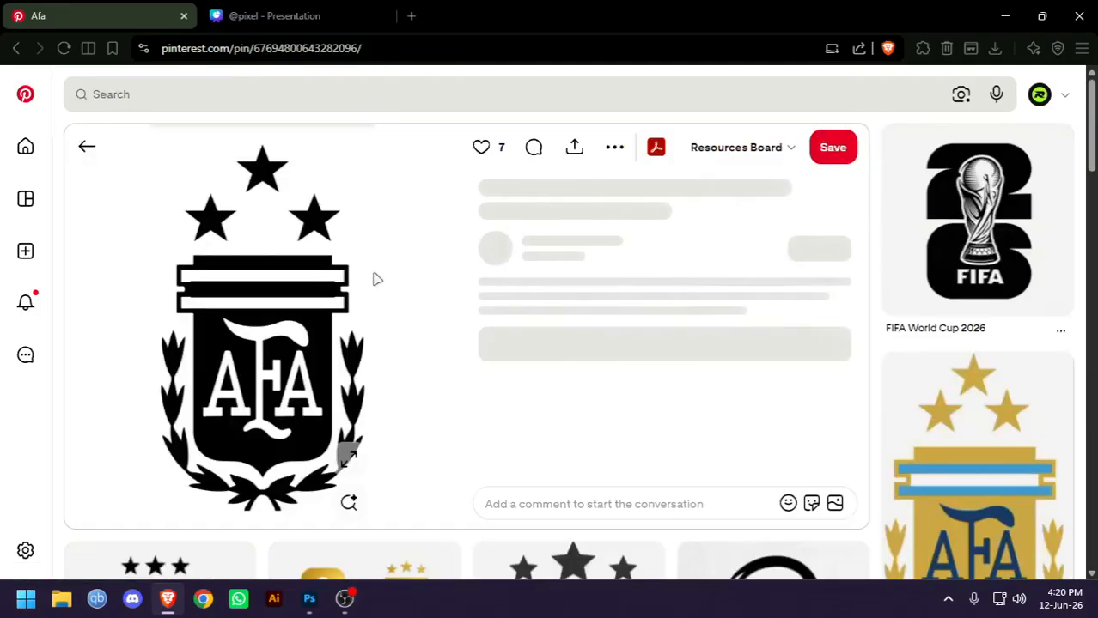
{"action": "right_click", "coordinate": [374, 238]}
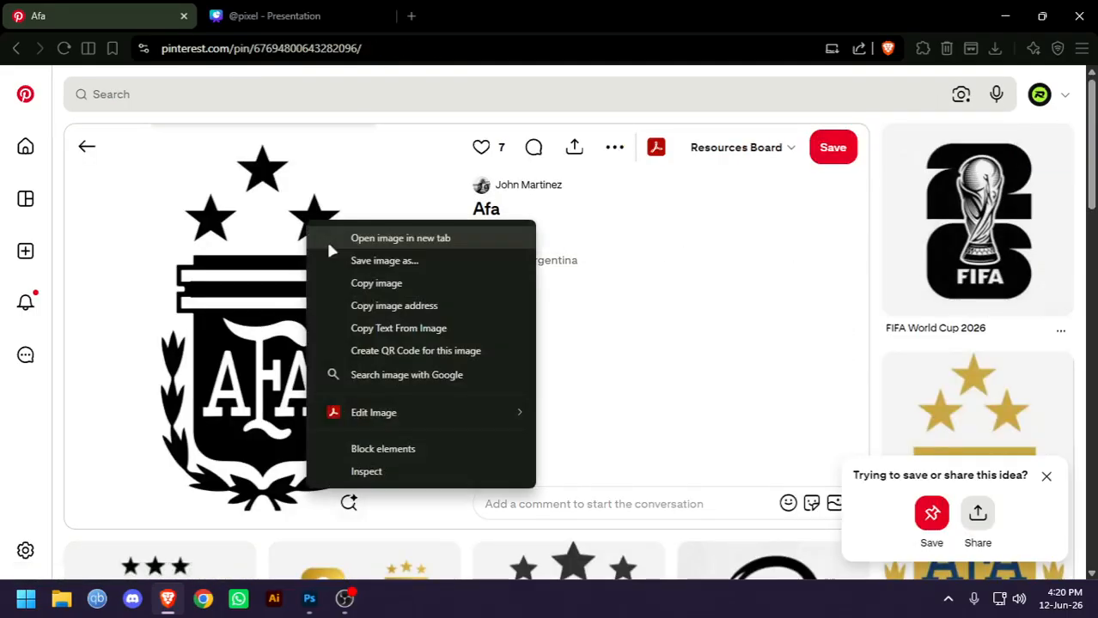
{"action": "left_click", "coordinate": [361, 290]}
{"action": "key", "text": "alt+Tab"}
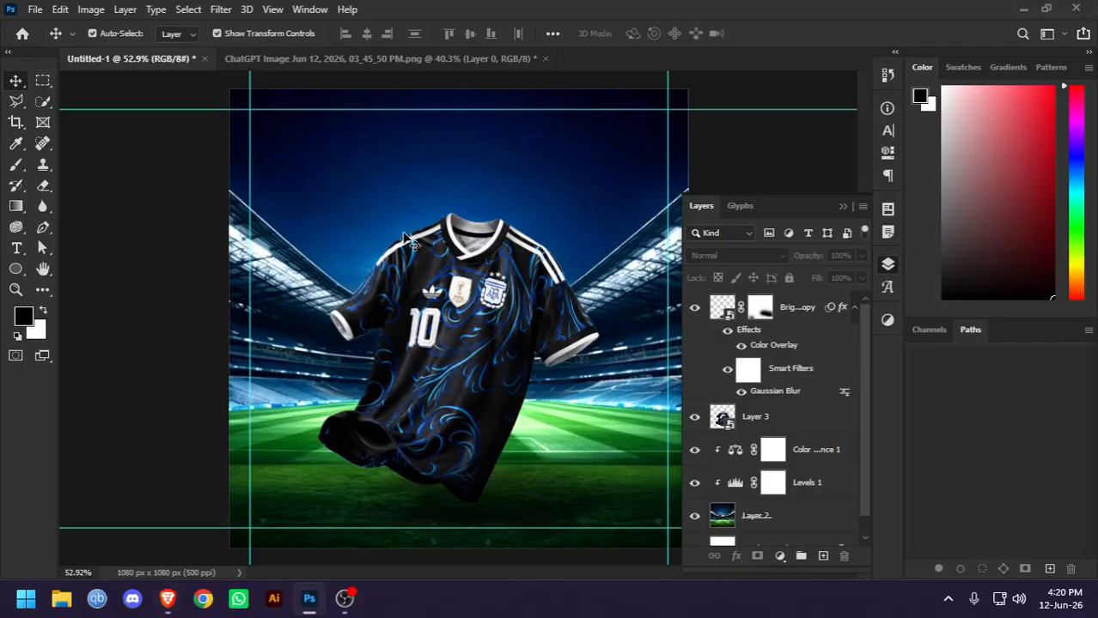
Paste the AFA crest as a new layer over the jersey and invert its colours to white on black
{"action": "key", "text": "ctrl+v"}
{"action": "left_click_drag", "start_coordinate": [464, 90], "coordinate": [525, 414]}
{"action": "left_click_drag", "start_coordinate": [534, 441], "coordinate": [538, 258]}
{"action": "left_click_drag", "start_coordinate": [600, 470], "coordinate": [424, 324]}
{"action": "key", "text": "Return"}
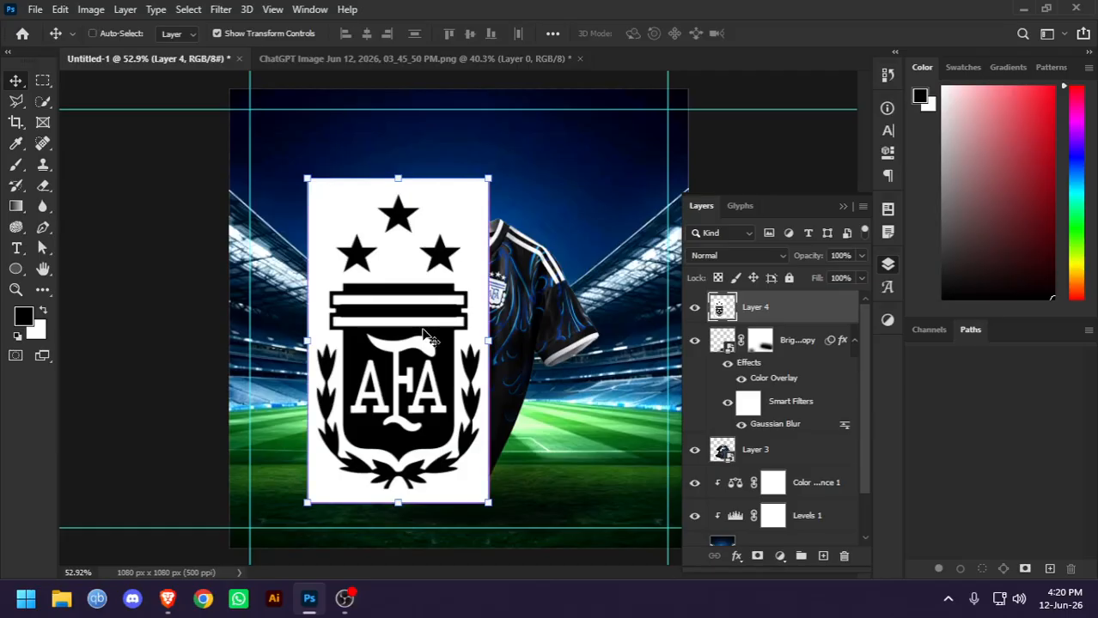
{"action": "key", "text": "ctrl+i"}
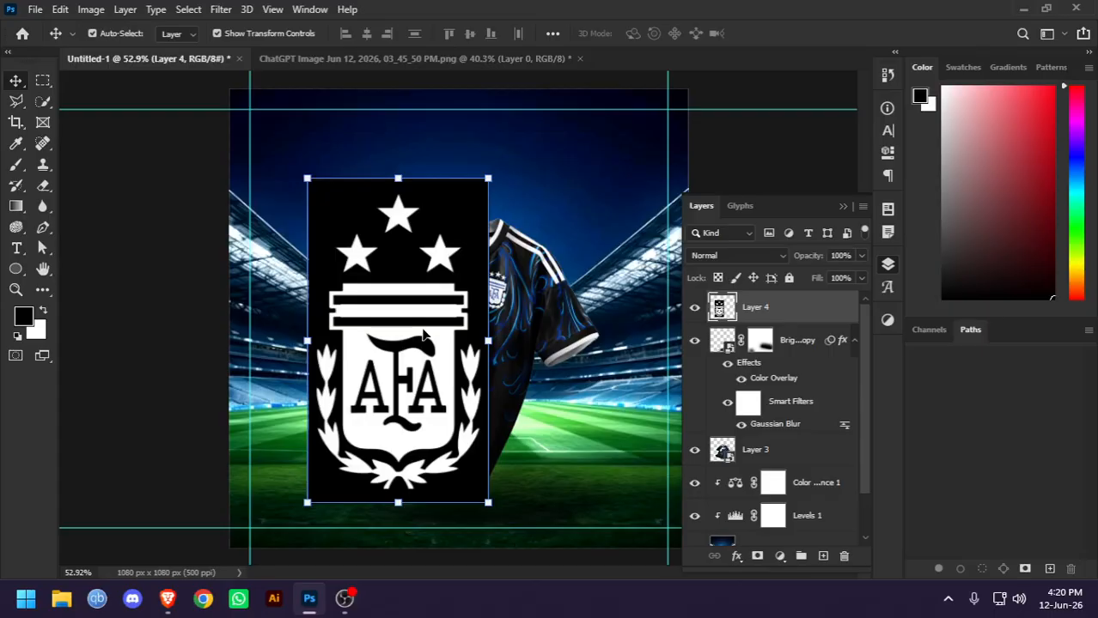
{"action": "key", "text": "ctrl+i"}
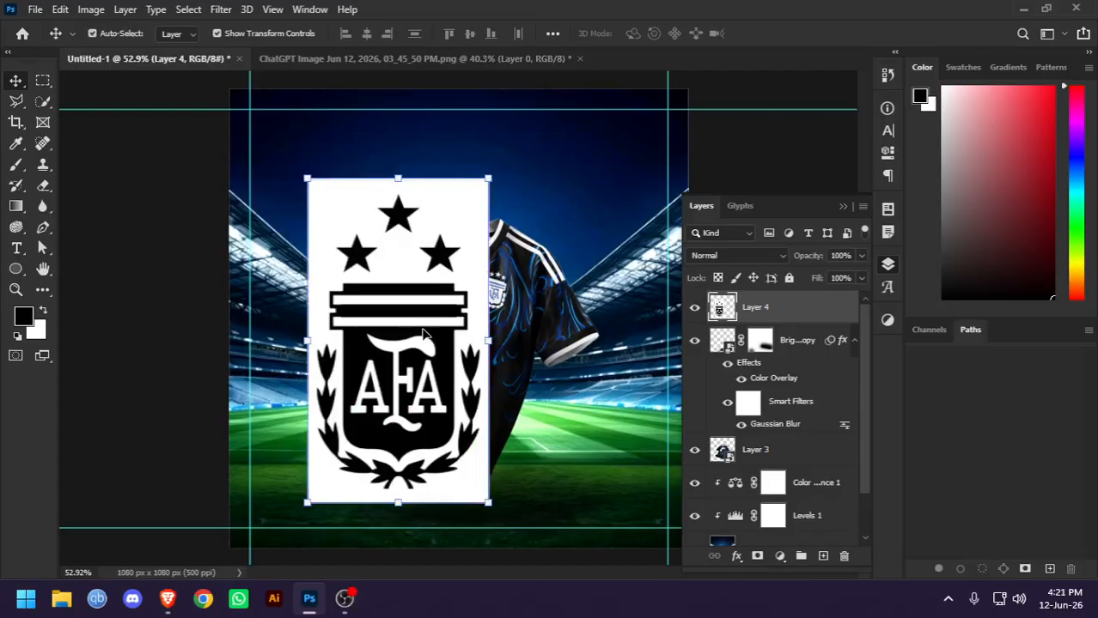
{"action": "key", "text": "ctrl+i"}
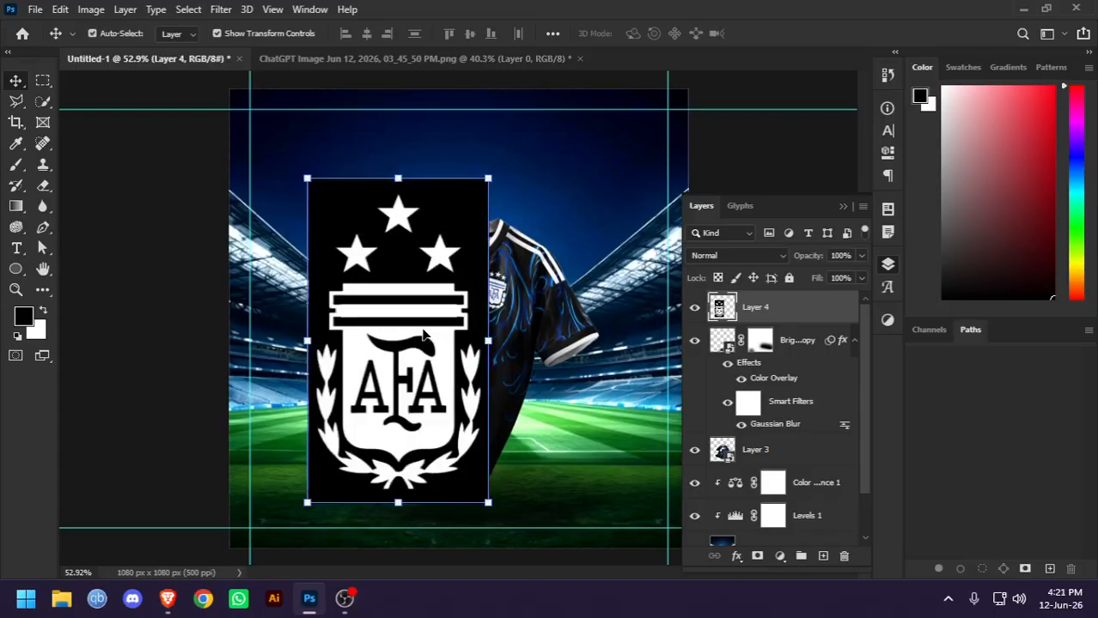
Remove the black background around the crest with the Magic Eraser tool
{"action": "left_click", "coordinate": [43, 186]}
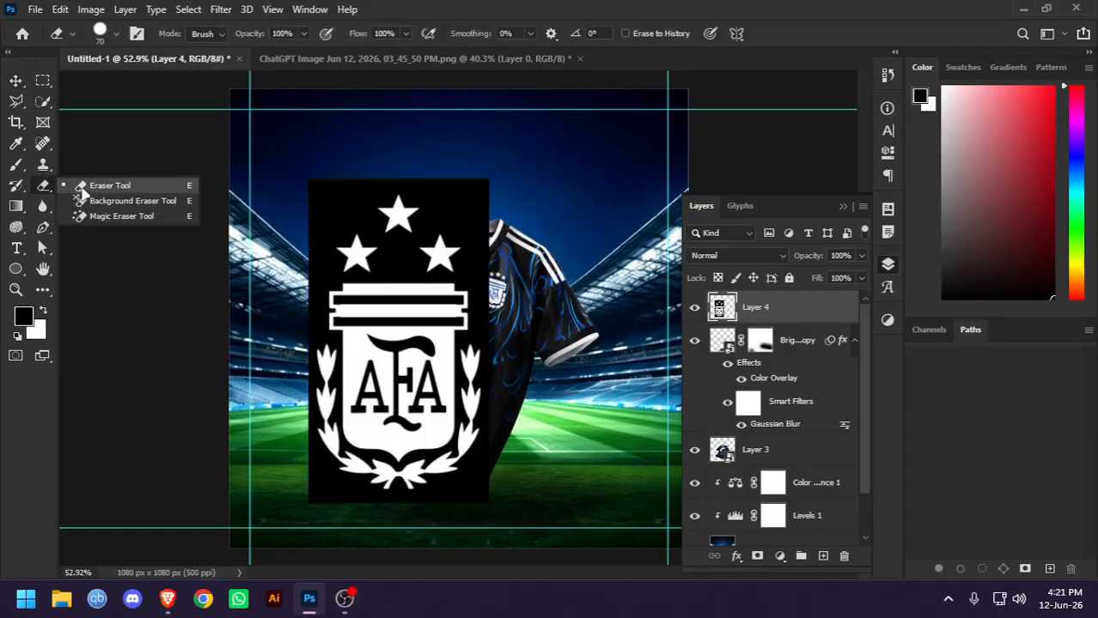
{"action": "left_click", "coordinate": [104, 220]}
{"action": "left_click", "coordinate": [342, 215]}
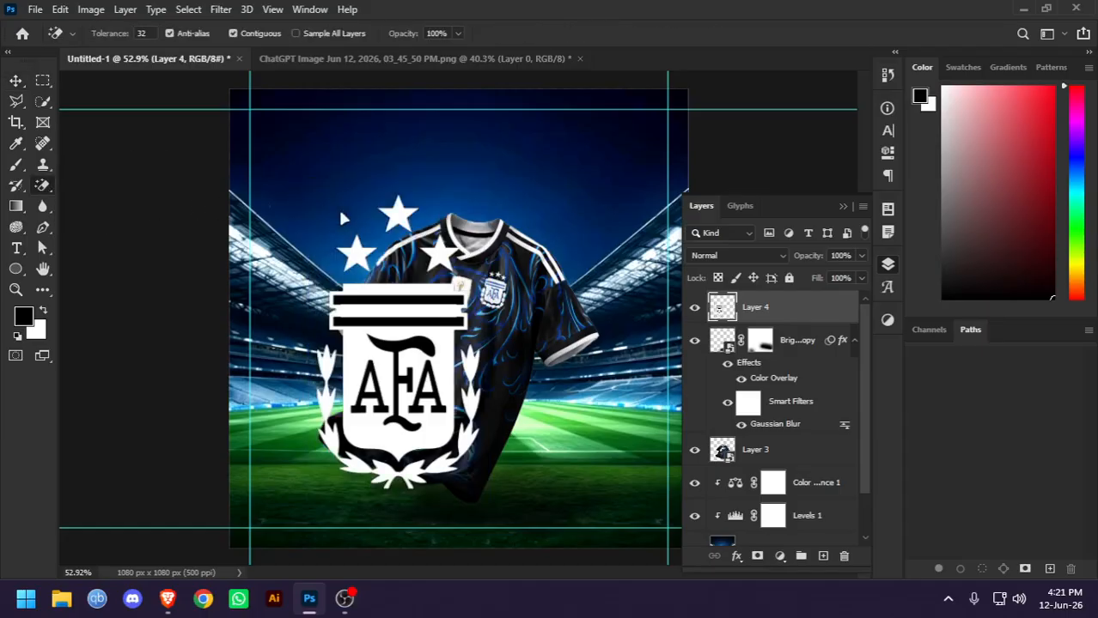
Erase the remaining black areas inside the crest's horizontal bands and the AFA lettering
{"action": "scroll", "coordinate": [377, 307], "scroll_direction": "up", "scroll_amount": 3}
{"action": "left_click", "coordinate": [399, 274]}
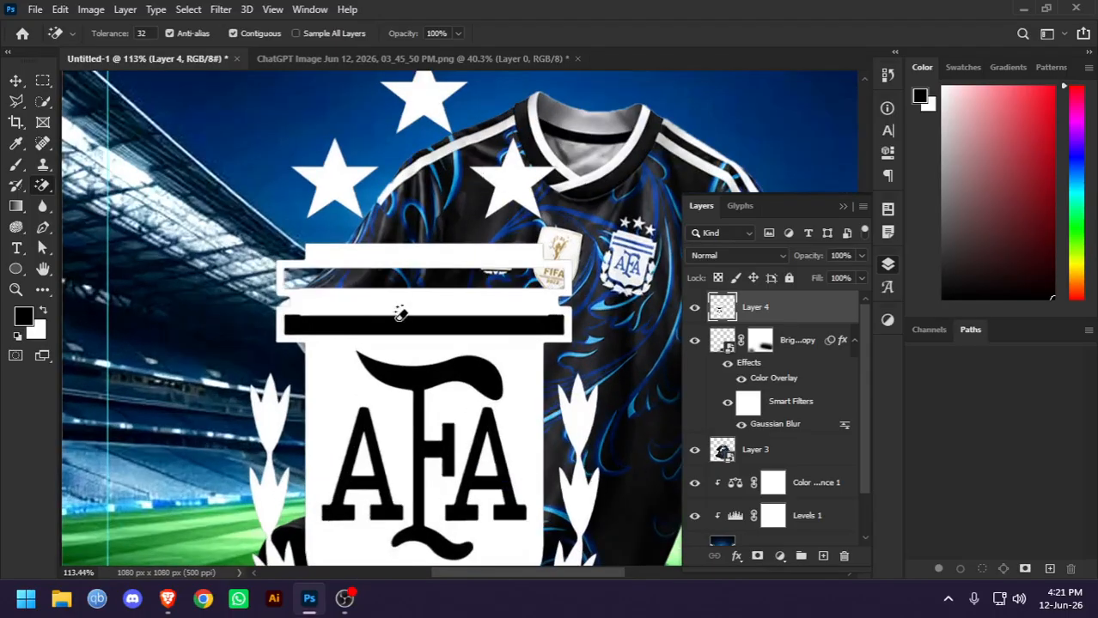
{"action": "left_click", "coordinate": [400, 323]}
{"action": "left_click", "coordinate": [419, 380]}
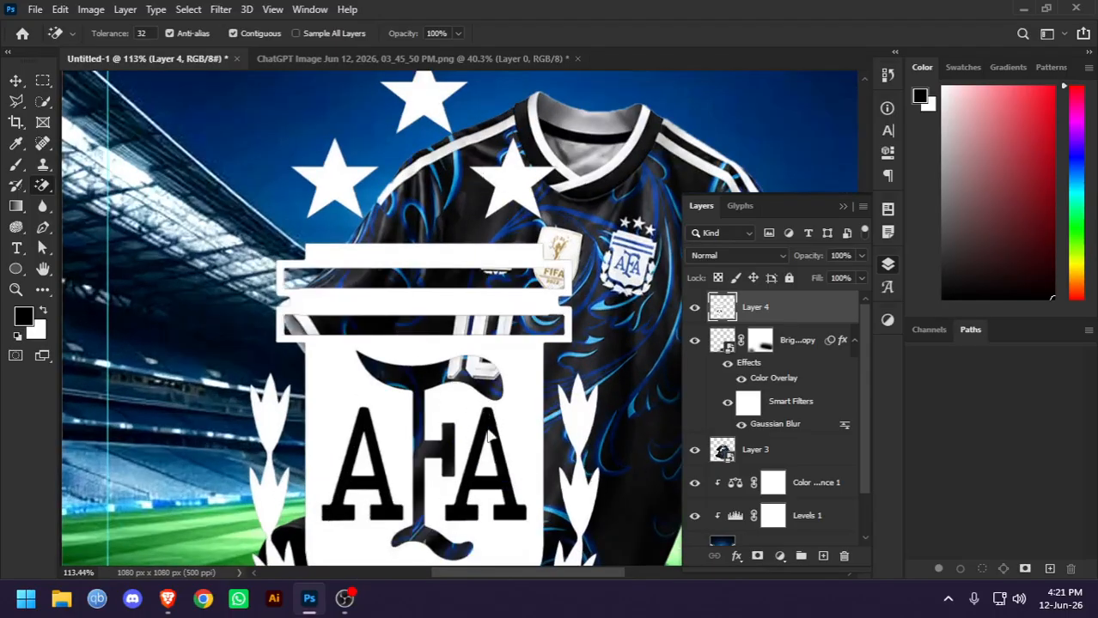
{"action": "left_click", "coordinate": [484, 429]}
{"action": "left_click", "coordinate": [380, 472]}
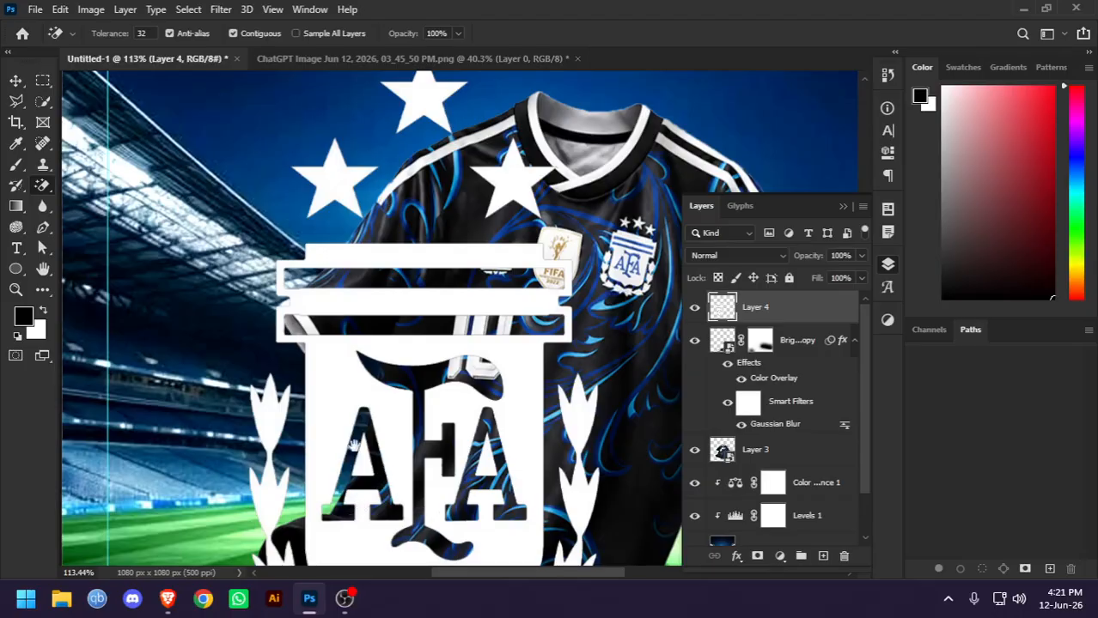
{"action": "scroll", "coordinate": [358, 261], "scroll_direction": "down", "scroll_amount": 3}
{"action": "scroll", "coordinate": [142, 211], "scroll_direction": "up", "scroll_amount": 3}
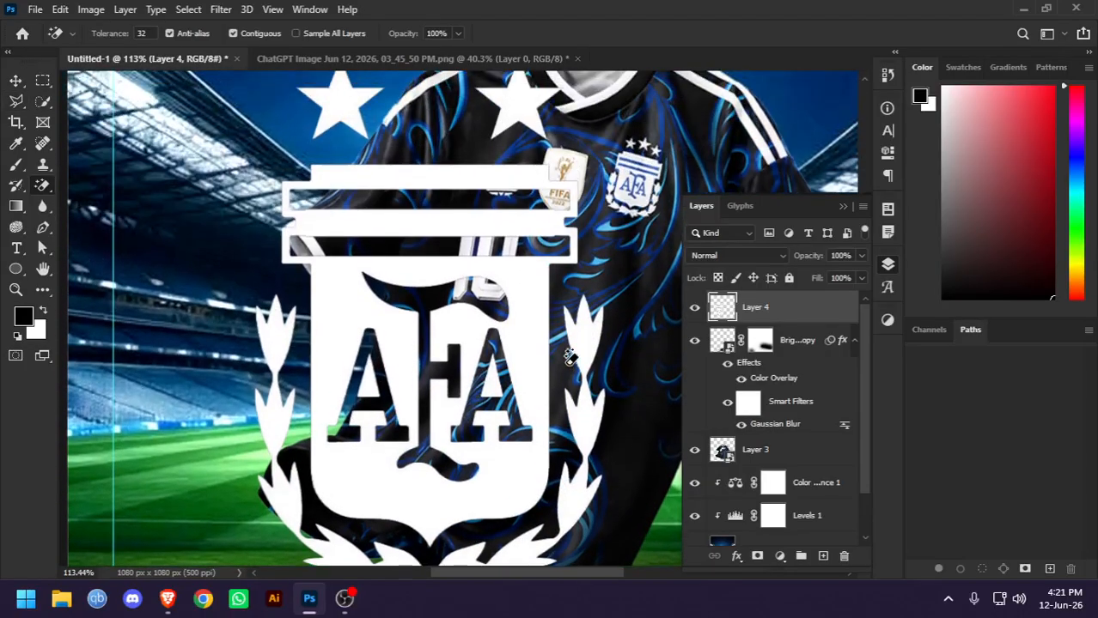
Scale the white crest to about 20% and place it inside the canvas's upper-right guide corner, apply the transform, and deselect it
{"action": "left_click", "coordinate": [15, 81]}
{"action": "scroll", "coordinate": [150, 187], "scroll_direction": "down", "scroll_amount": 3}
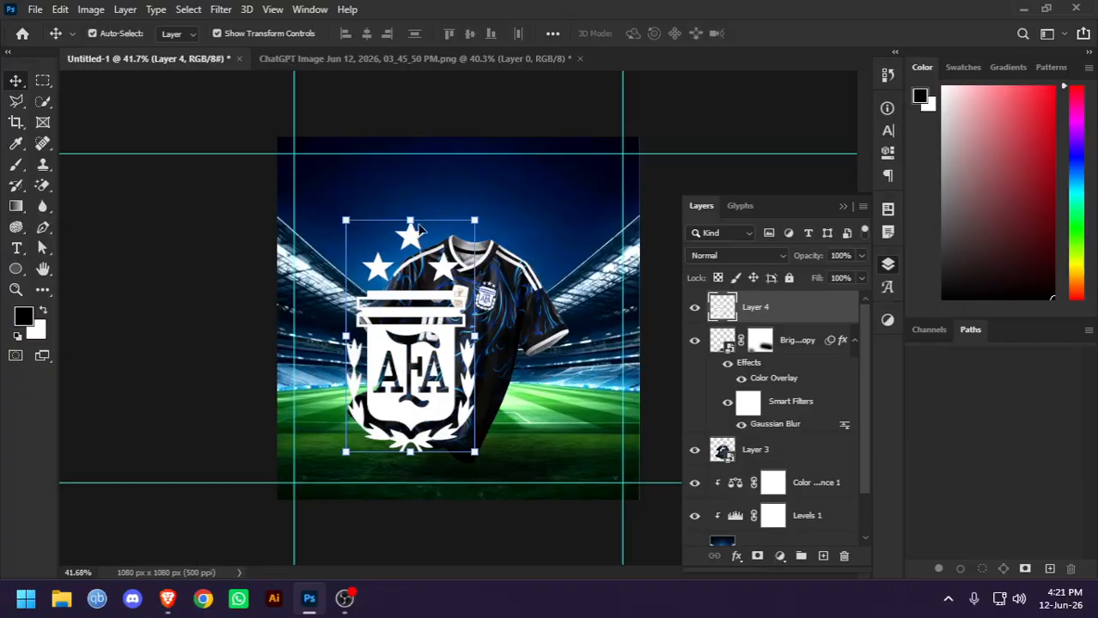
{"action": "left_click_drag", "start_coordinate": [418, 227], "coordinate": [611, 188]}
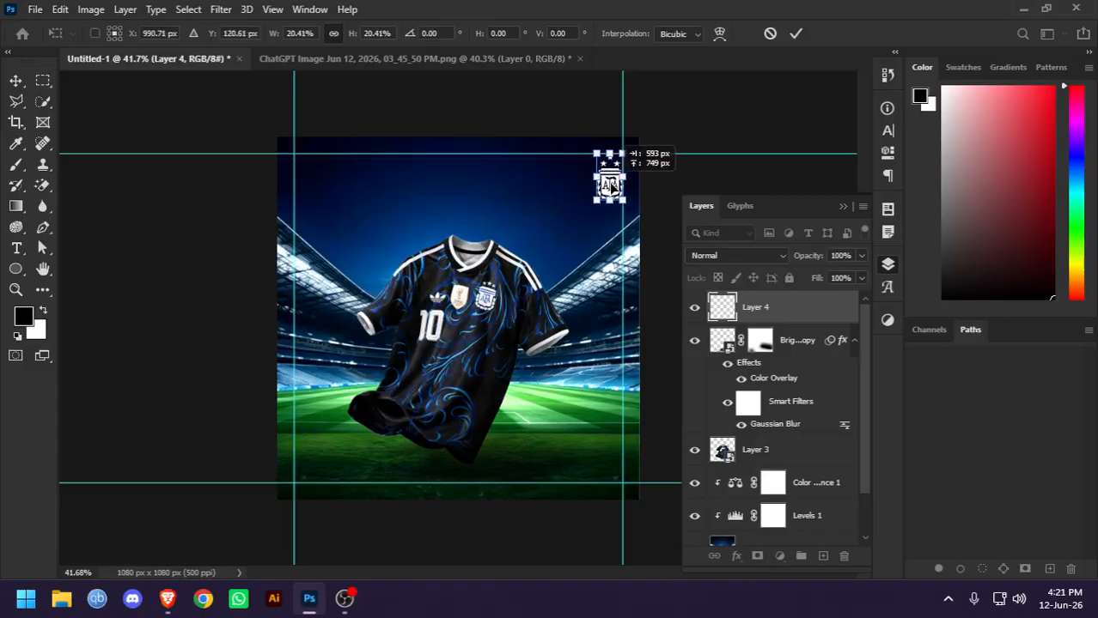
{"action": "key", "text": "Return"}
{"action": "left_click", "coordinate": [684, 119]}
{"action": "scroll", "coordinate": [495, 285], "scroll_direction": "up", "scroll_amount": 3}
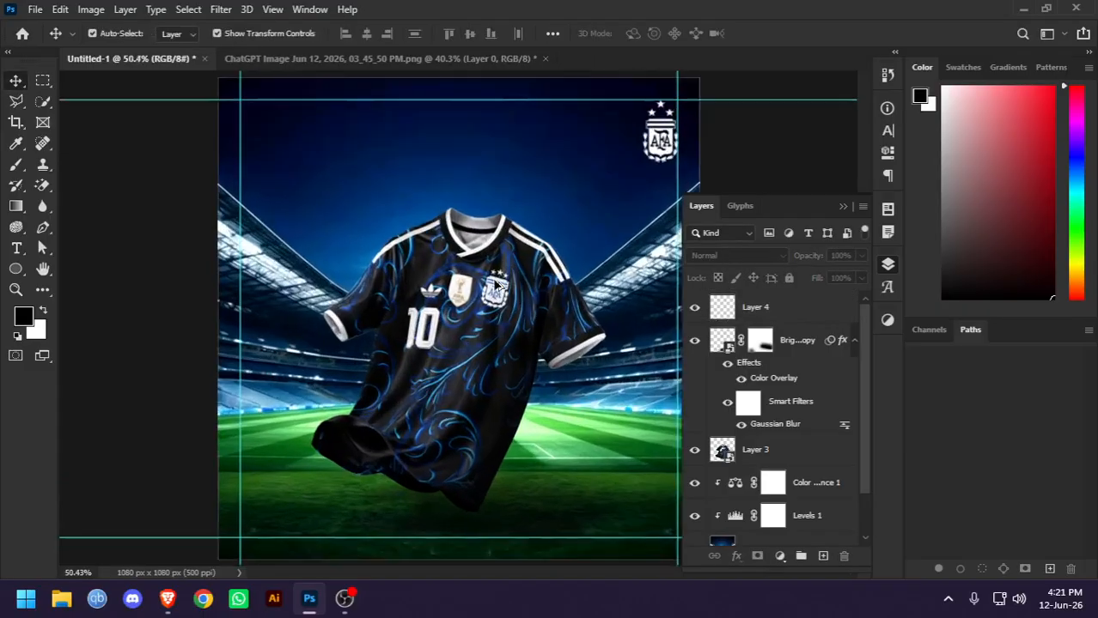
Switch to Pinterest in the browser and search for "fifa ;logo"
{"action": "left_click", "coordinate": [167, 599]}
{"action": "left_click", "coordinate": [236, 93]}
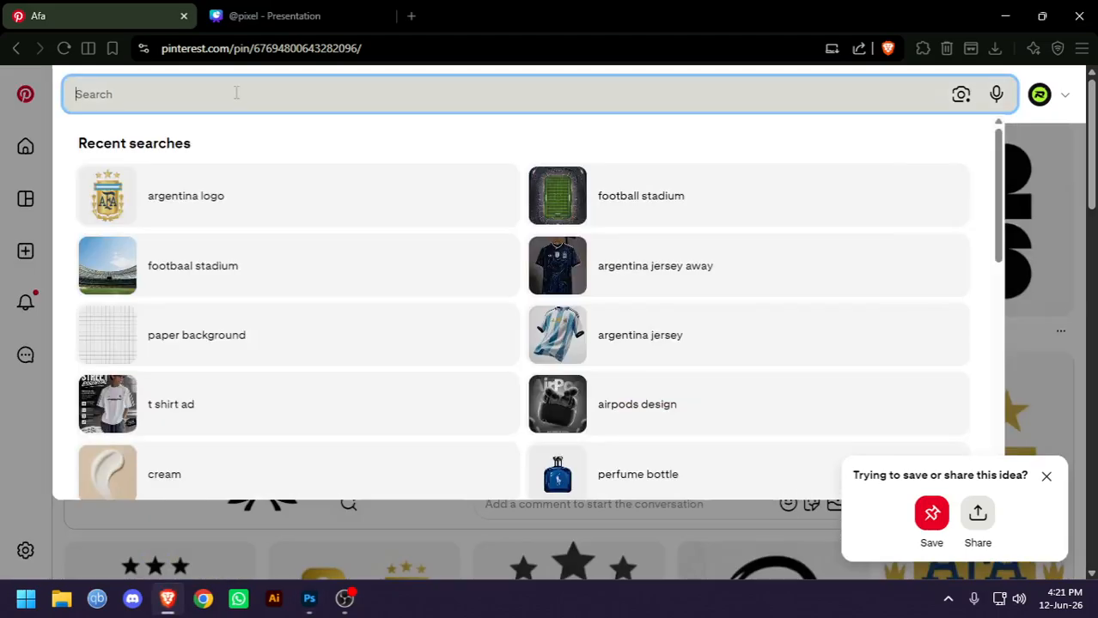
{"action": "type", "text": "fifa ;logo"}
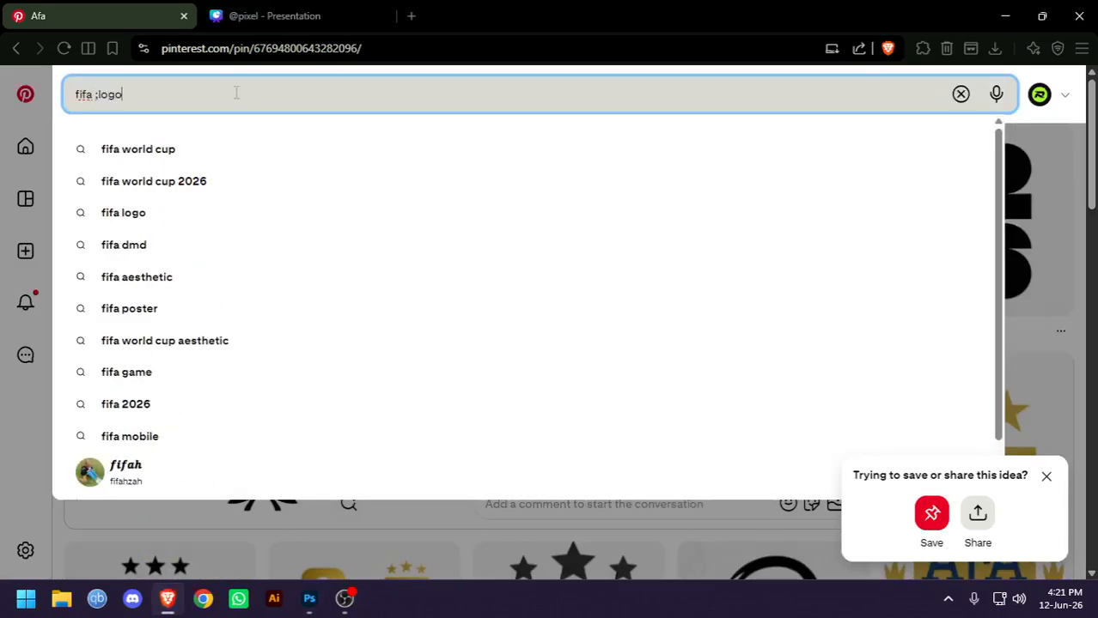
{"action": "key", "text": "Return"}
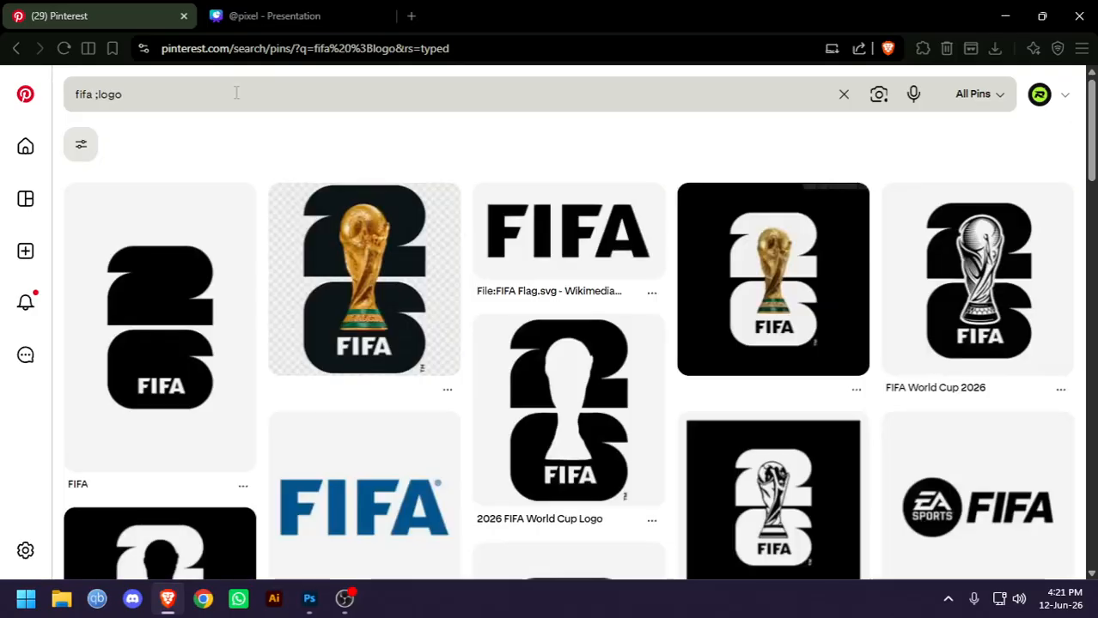
Open the large white FIFA 26 trophy logo pin titled "WK 2026", copy its image, and switch back to Photoshop
{"action": "left_click", "coordinate": [790, 274]}
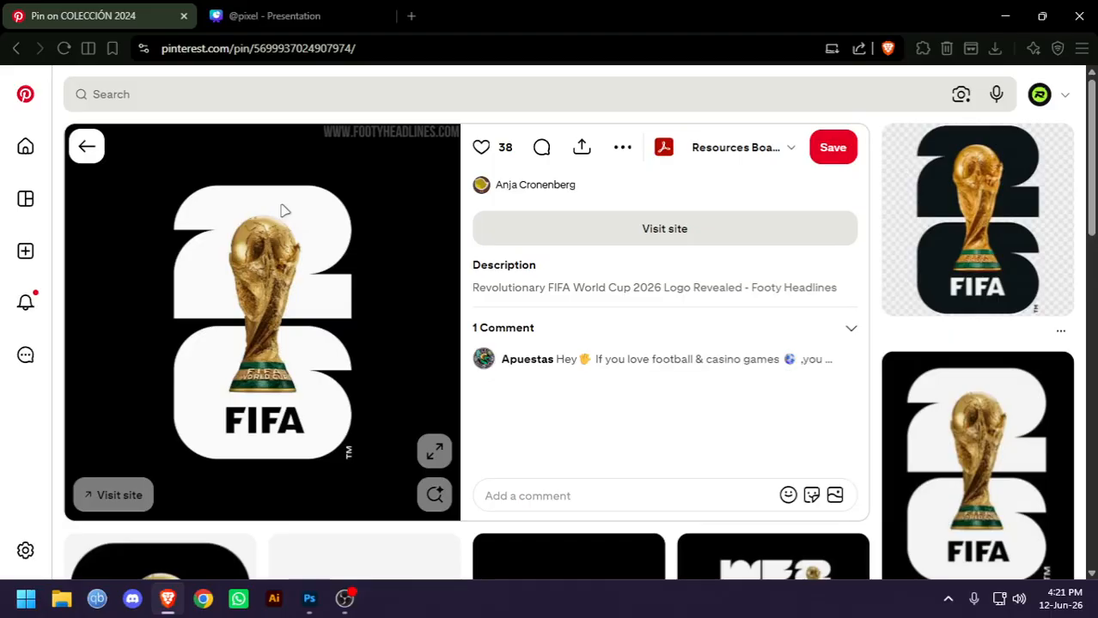
{"action": "left_click", "coordinate": [914, 488]}
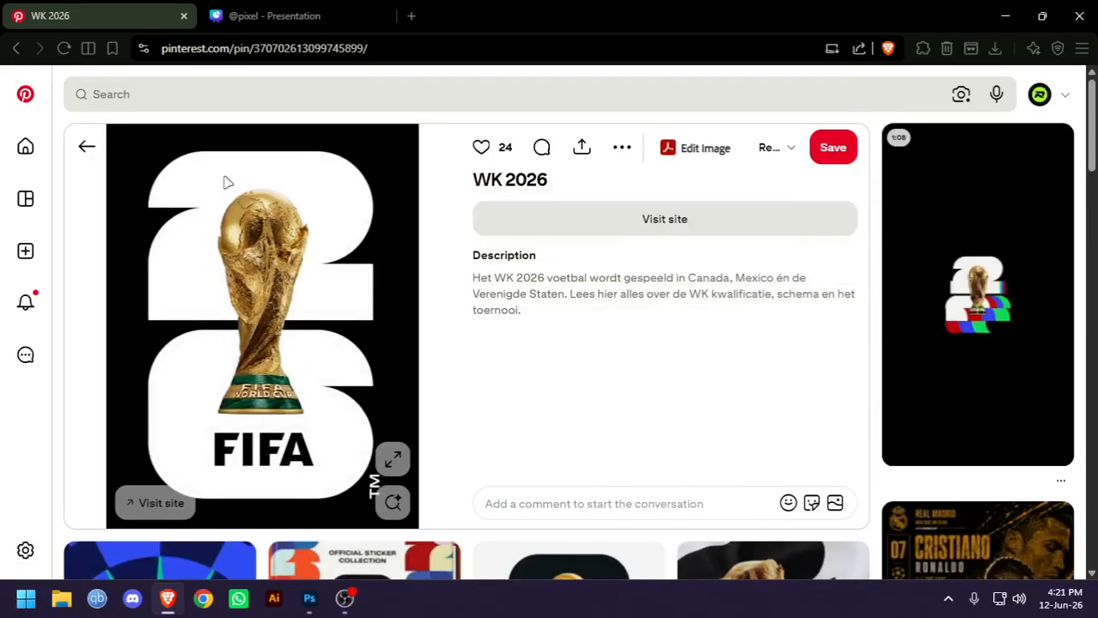
{"action": "right_click", "coordinate": [224, 176]}
{"action": "left_click", "coordinate": [274, 243]}
{"action": "key", "text": "alt+Tab"}
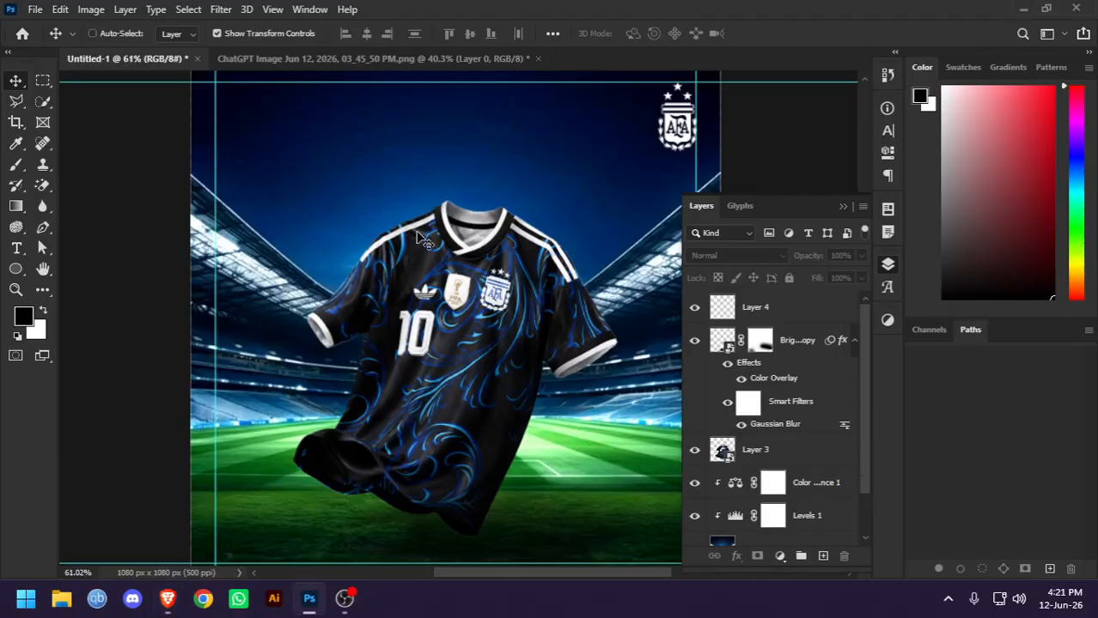
Paste the FIFA 26 logo as a new layer and erase its surrounding black background with the Magic Eraser
{"action": "key", "text": "ctrl+v"}
{"action": "scroll", "coordinate": [419, 236], "scroll_direction": "down", "scroll_amount": 2}
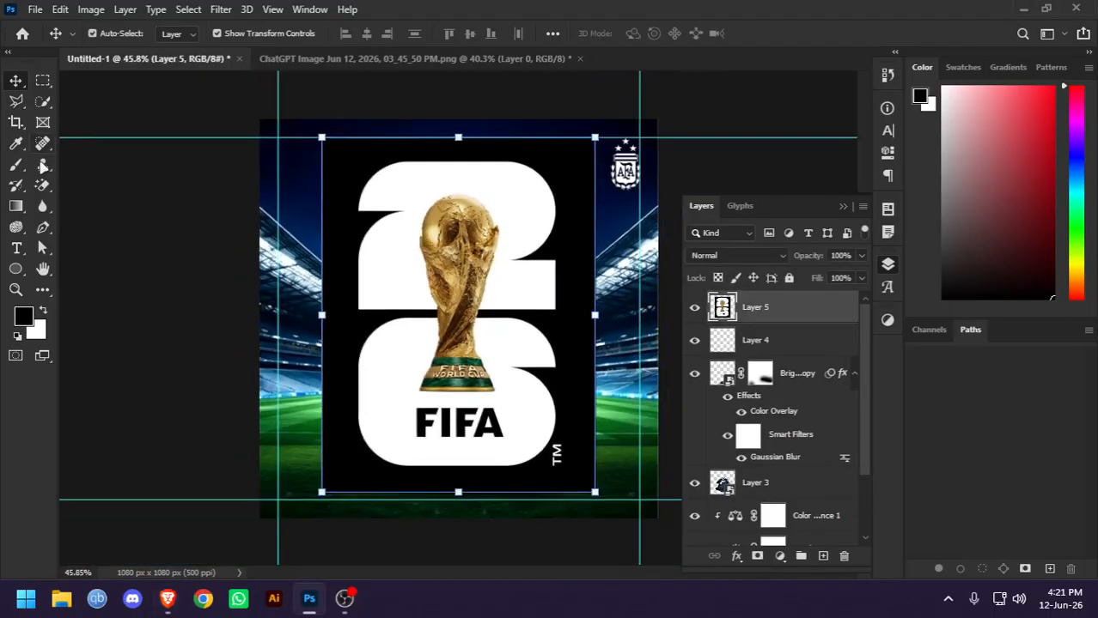
{"action": "left_click", "coordinate": [42, 185]}
{"action": "left_click", "coordinate": [359, 171]}
{"action": "key", "text": "Delete"}
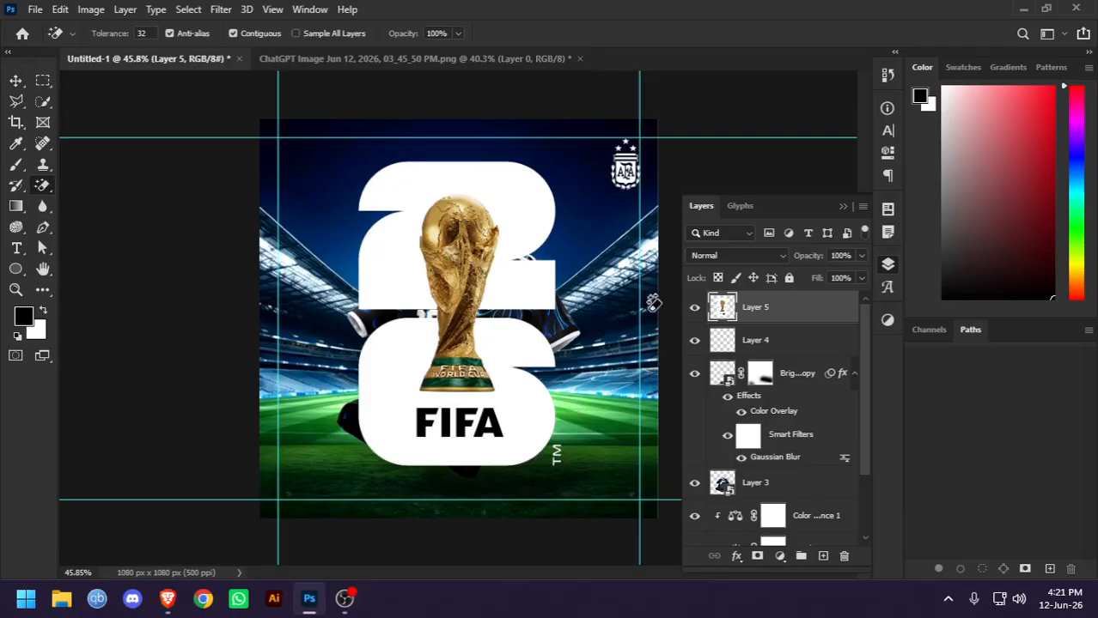
Scale the FIFA logo to about 13%, snap it into the canvas's upper-left guide corner, apply the transform, and deselect it
{"action": "left_click", "coordinate": [15, 80]}
{"action": "left_click_drag", "start_coordinate": [560, 464], "coordinate": [486, 332]}
{"action": "scroll", "coordinate": [401, 217], "scroll_direction": "up", "scroll_amount": 5}
{"action": "key", "text": "alt+space"}
{"action": "key", "text": "Escape"}
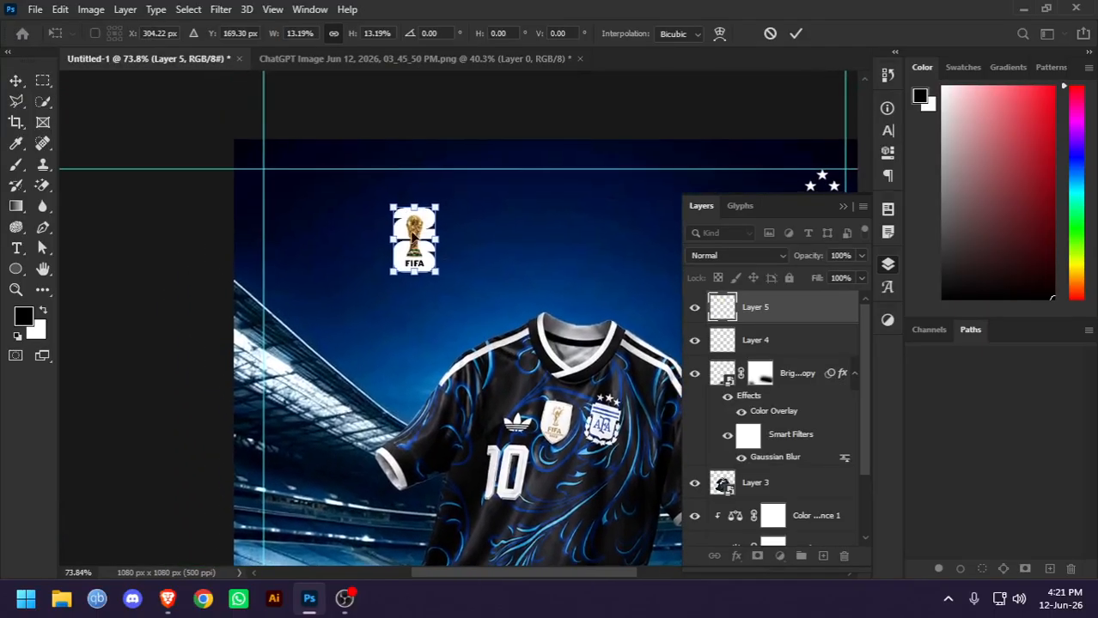
{"action": "left_click_drag", "start_coordinate": [416, 242], "coordinate": [288, 204]}
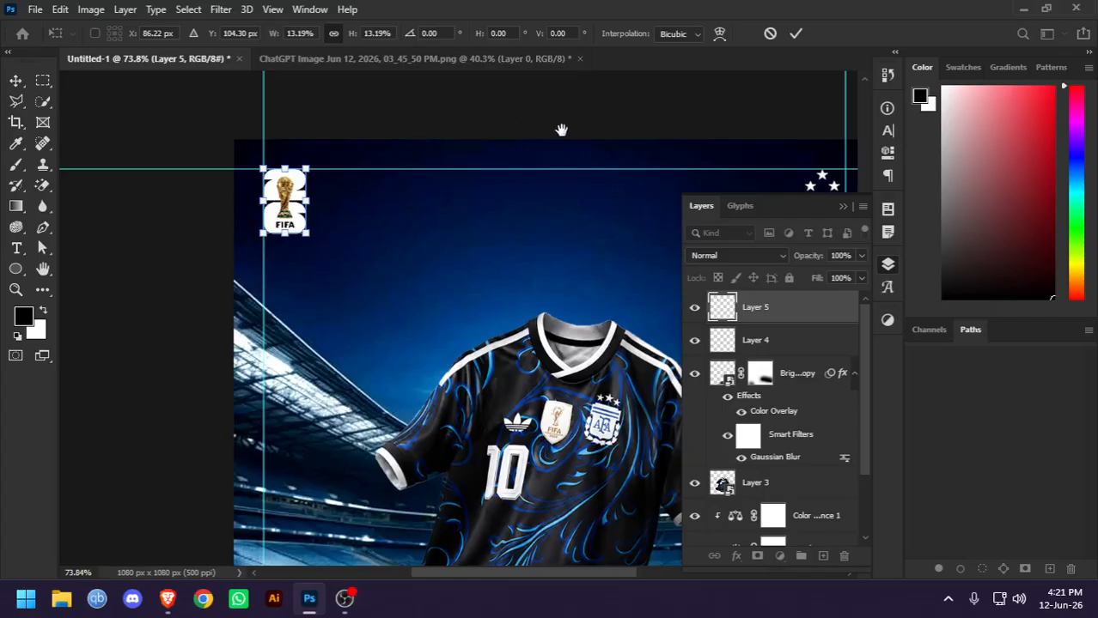
{"action": "left_click_drag", "start_coordinate": [563, 131], "coordinate": [445, 104]}
{"action": "key", "text": "Return"}
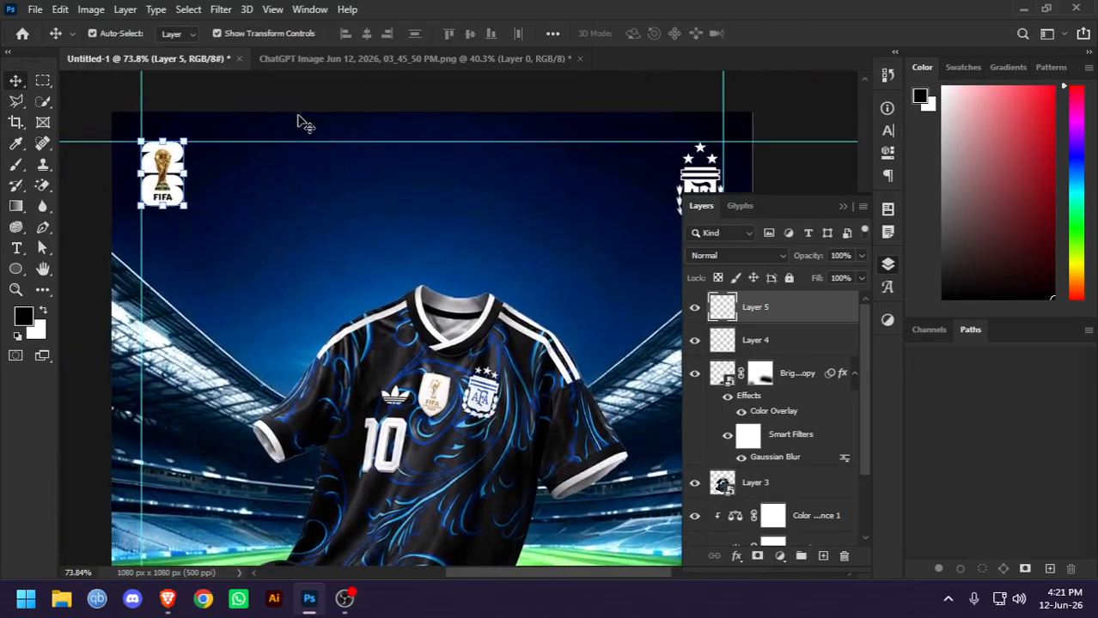
{"action": "left_click", "coordinate": [292, 104]}
{"action": "scroll", "coordinate": [273, 129], "scroll_direction": "down", "scroll_amount": 5}
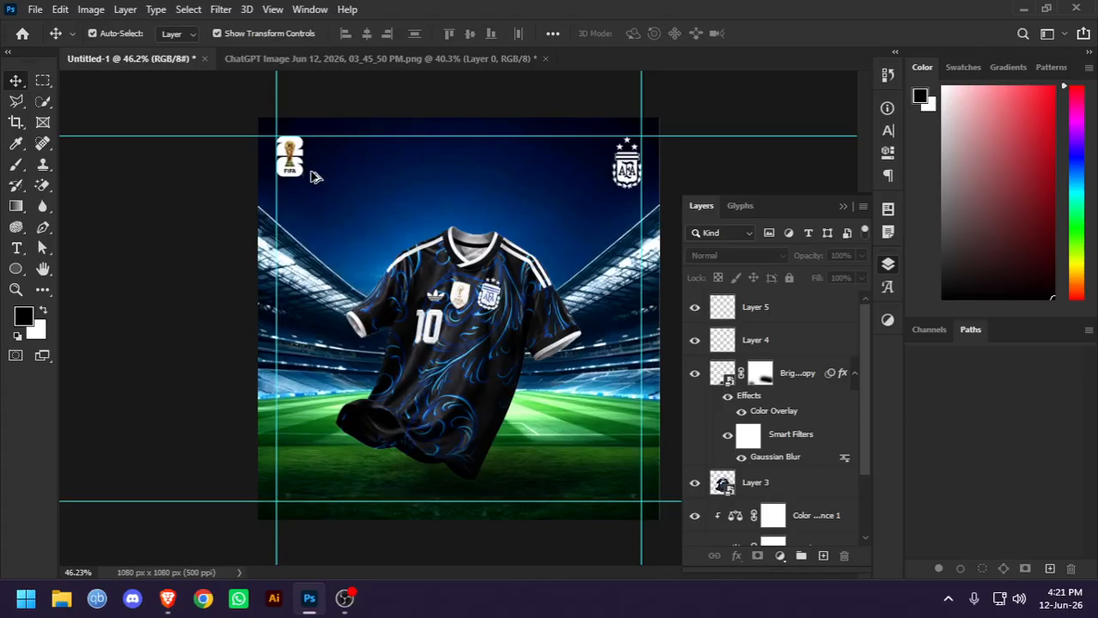
Examine the FIFA and AFA logos in the upper corners and the whole composition on an unobstructed canvas
{"action": "scroll", "coordinate": [315, 176], "scroll_direction": "up", "scroll_amount": 2}
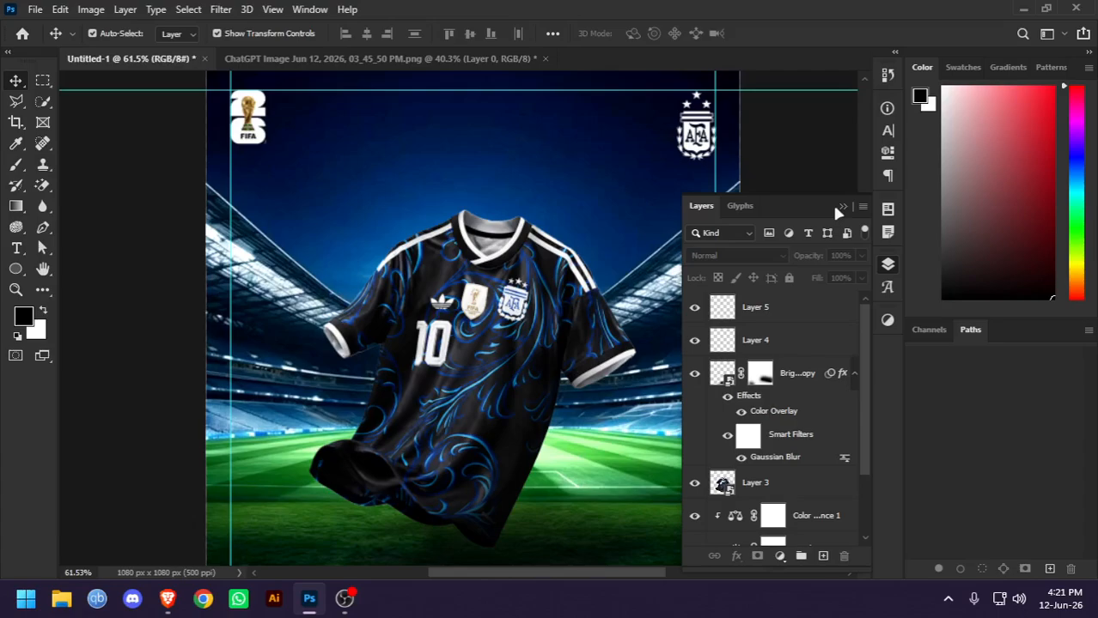
{"action": "left_click", "coordinate": [255, 137]}
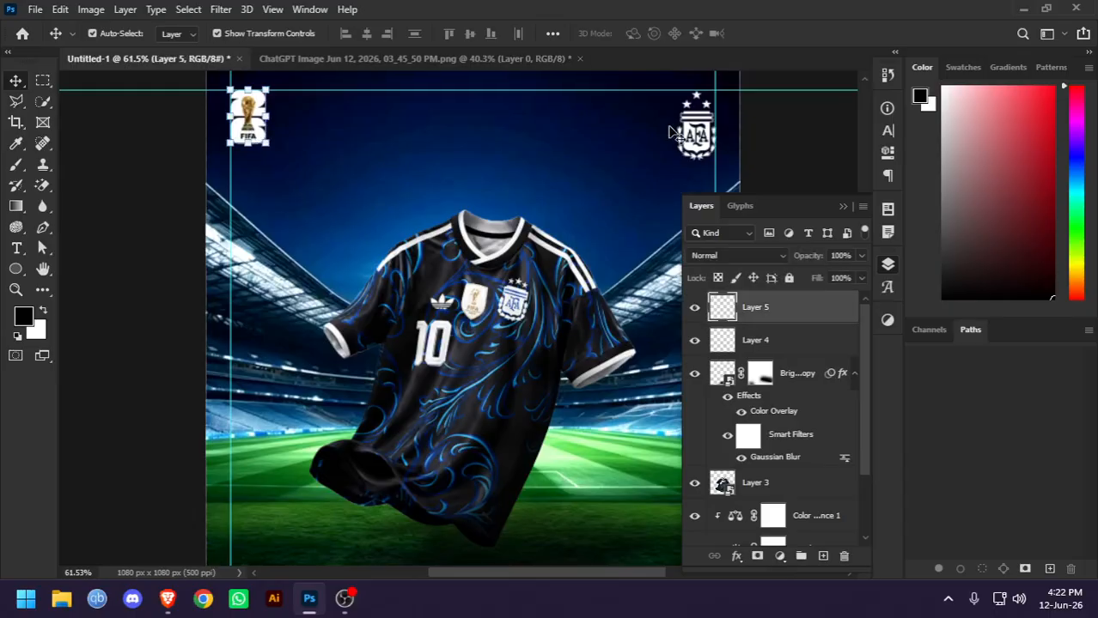
{"action": "left_click", "coordinate": [836, 148]}
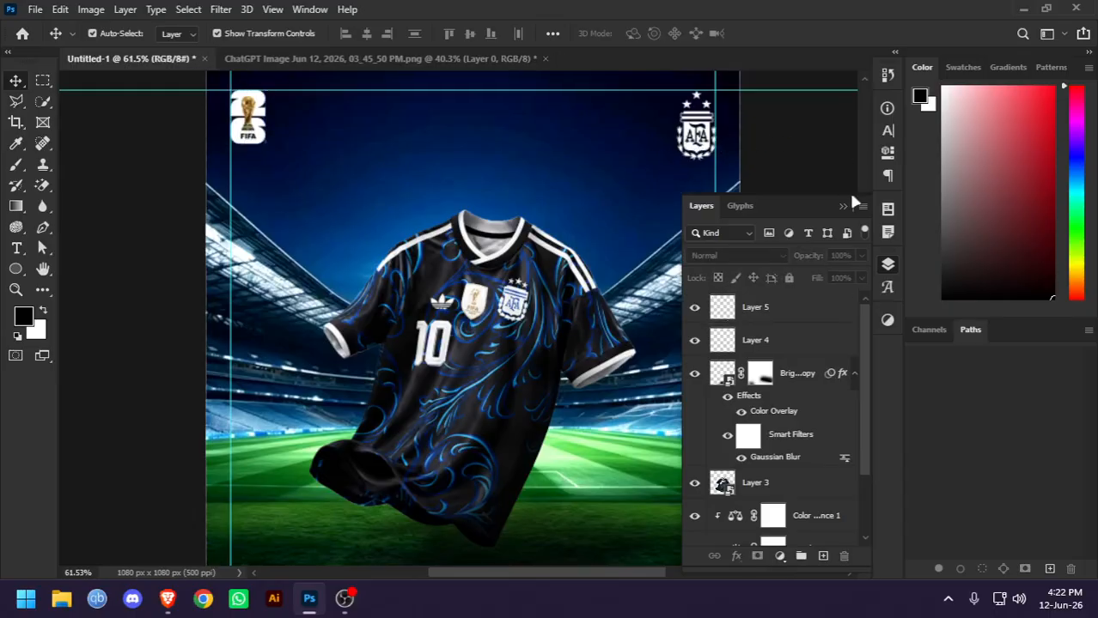
{"action": "left_click", "coordinate": [843, 206]}
{"action": "scroll", "coordinate": [456, 272], "scroll_direction": "down", "scroll_amount": 3}
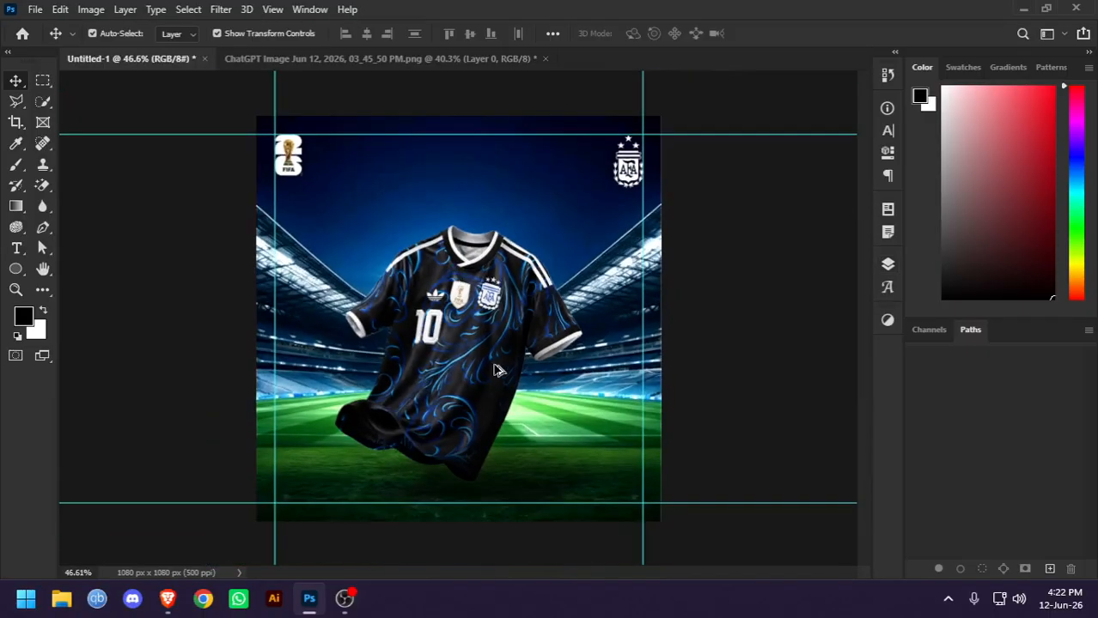
{"action": "scroll", "coordinate": [498, 372], "scroll_direction": "up", "scroll_amount": 2}
Add a new empty layer above the FIFA logo layer
{"action": "left_click", "coordinate": [878, 267]}
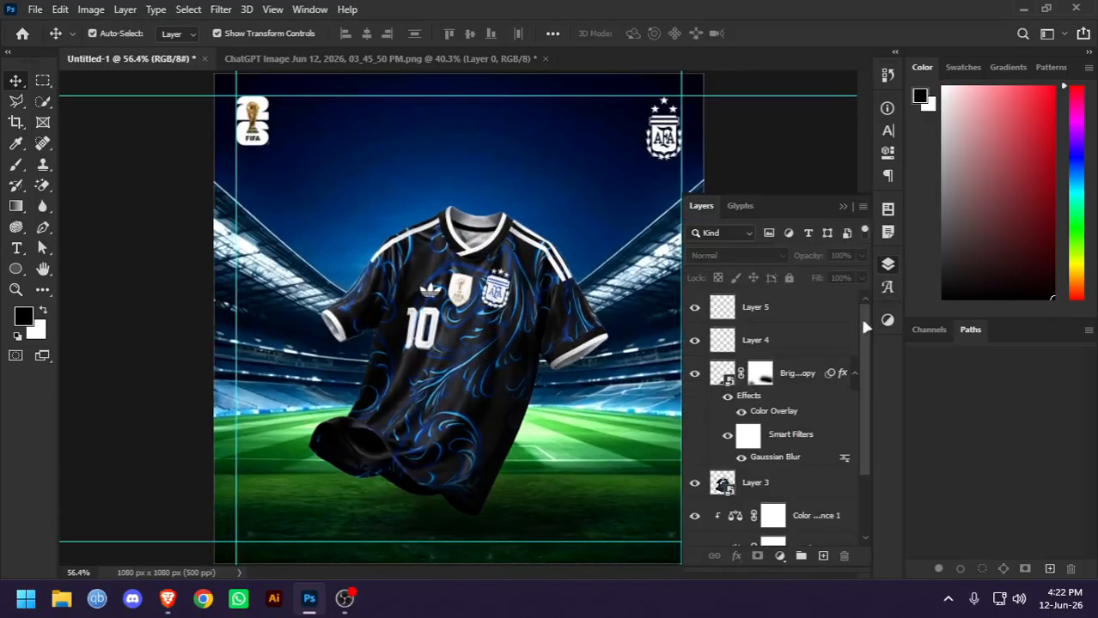
{"action": "left_click", "coordinate": [769, 309]}
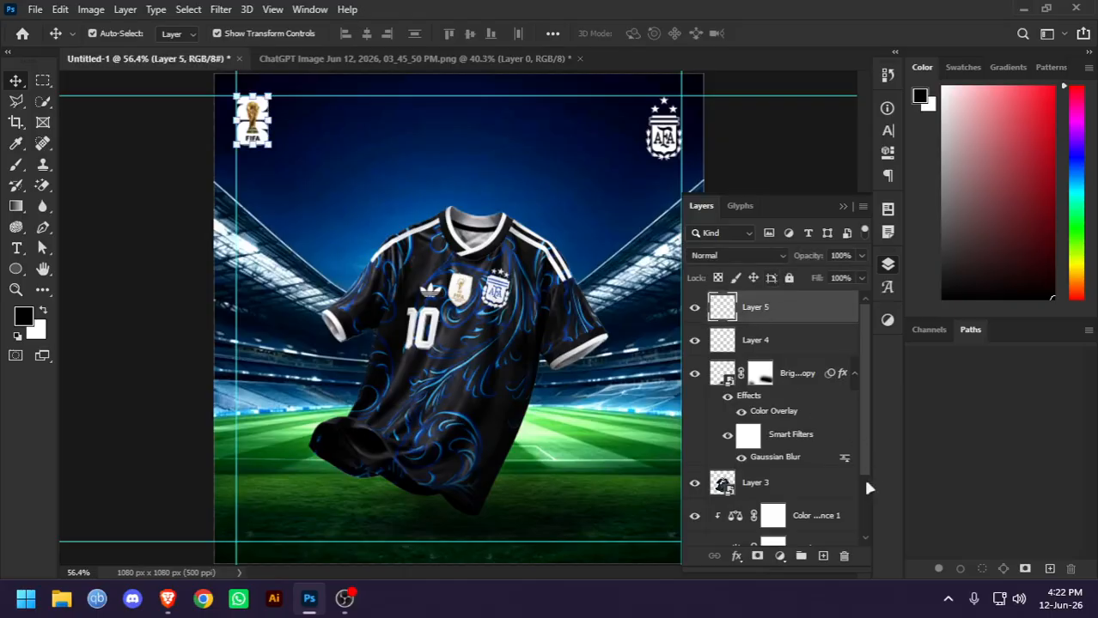
{"action": "left_click", "coordinate": [822, 557]}
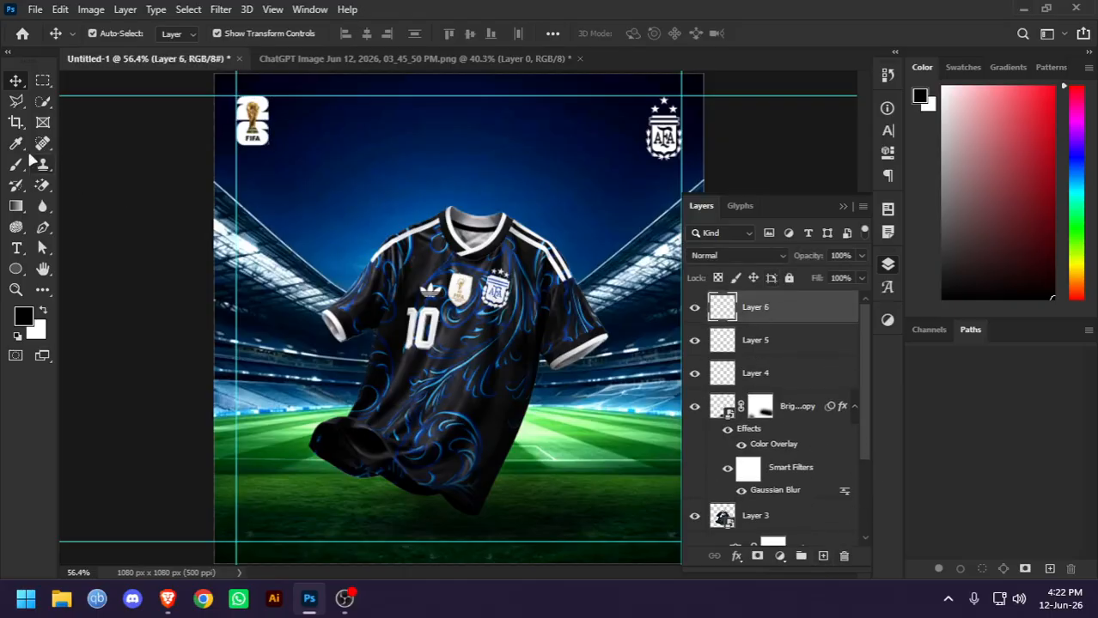
Set the Brush tool to a 900 px soft tip with 7% opacity
{"action": "left_click", "coordinate": [17, 165]}
{"action": "key", "text": "ctrl+minus"}
{"action": "key", "text": "ctrl+minus"}
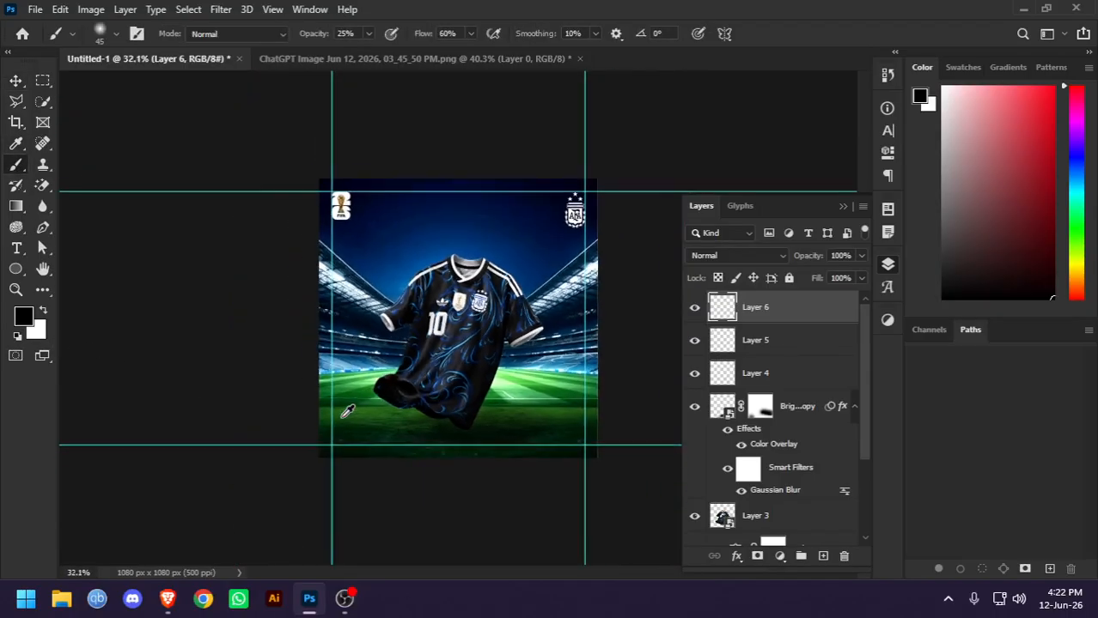
{"action": "key", "text": "bracketright"}
{"action": "key", "text": "bracketright"}
{"action": "key", "text": "bracketright"}
{"action": "key", "text": "bracketright"}
{"action": "key", "text": "bracketright"}
{"action": "key", "text": "bracketright"}
{"action": "key", "text": "bracketright"}
{"action": "key", "text": "bracketright"}
{"action": "key", "text": "bracketright"}
{"action": "key", "text": "bracketright"}
{"action": "key", "text": "bracketright"}
{"action": "key", "text": "bracketright"}
{"action": "key", "text": "bracketright"}
{"action": "key", "text": "bracketright"}
{"action": "key", "text": "bracketright"}
{"action": "key", "text": "bracketright"}
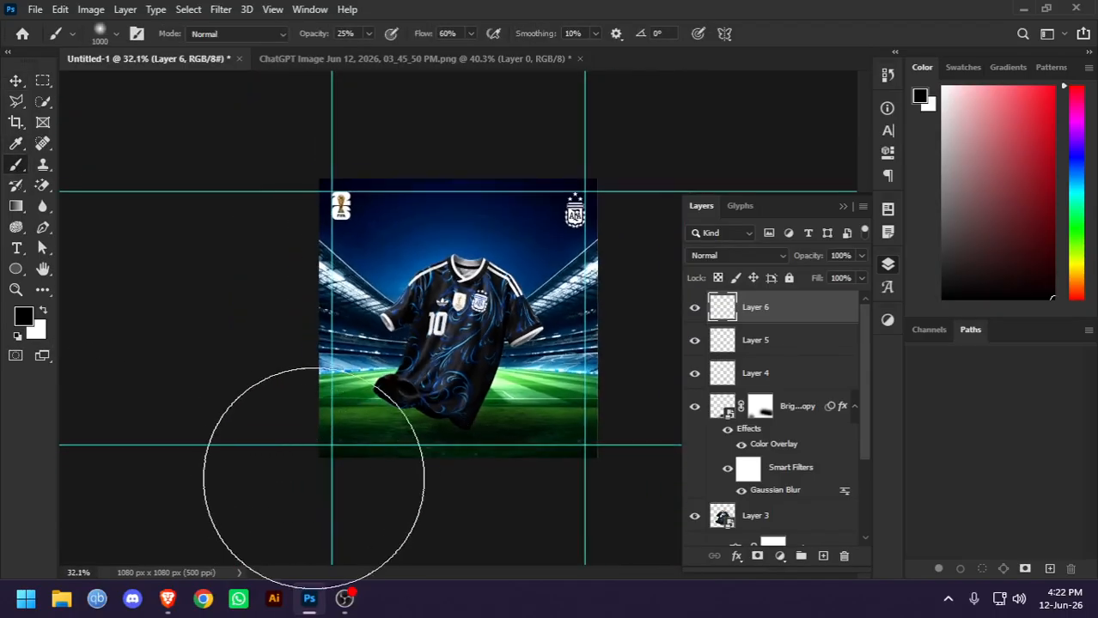
{"action": "key", "text": "bracketleft"}
{"action": "key", "text": "bracketleft"}
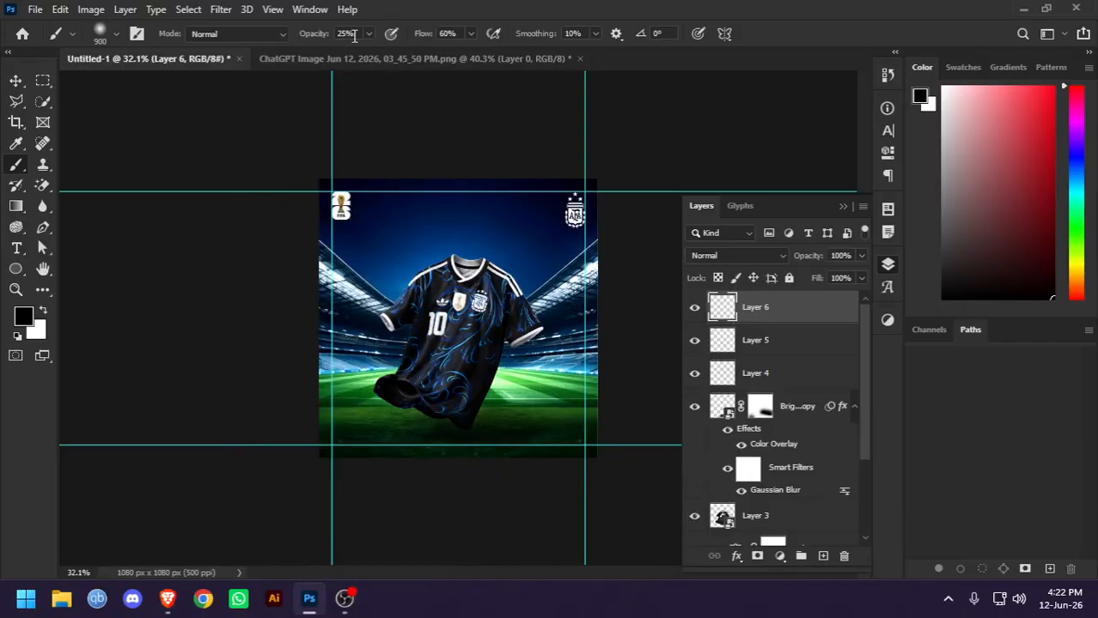
{"action": "key", "text": "Return"}
Delete the empty layer above the FIFA logo layer and clear the layer selection
{"action": "key", "text": "v"}
{"action": "key", "text": "Delete"}
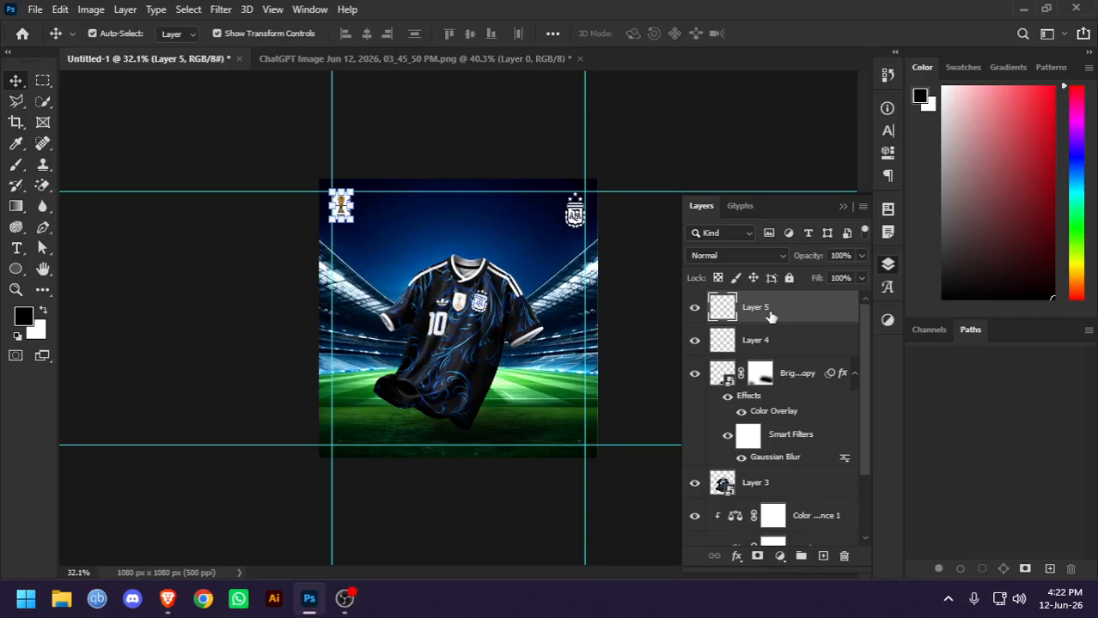
{"action": "left_click", "coordinate": [414, 161]}
{"action": "scroll", "coordinate": [472, 507], "scroll_direction": "up", "scroll_amount": 8}
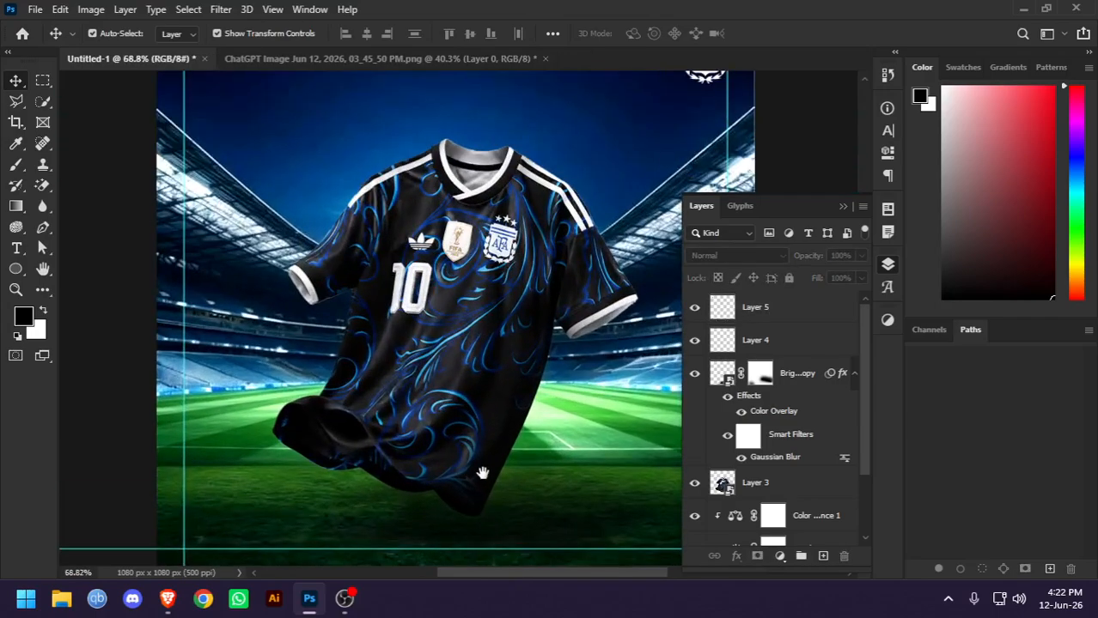
{"action": "left_click_drag", "start_coordinate": [479, 473], "coordinate": [468, 293]}
{"action": "left_click_drag", "start_coordinate": [296, 374], "coordinate": [403, 438]}
{"action": "key", "text": "ctrl+z"}
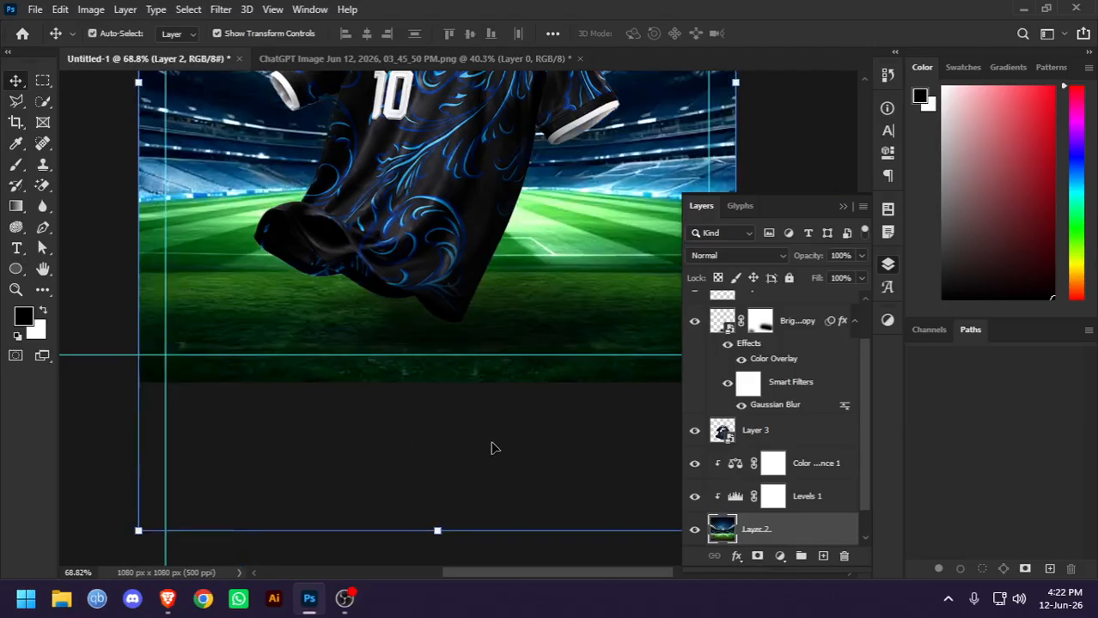
{"action": "key", "text": "ctrl+0"}
{"action": "scroll", "coordinate": [763, 494], "scroll_direction": "down", "scroll_amount": 1}
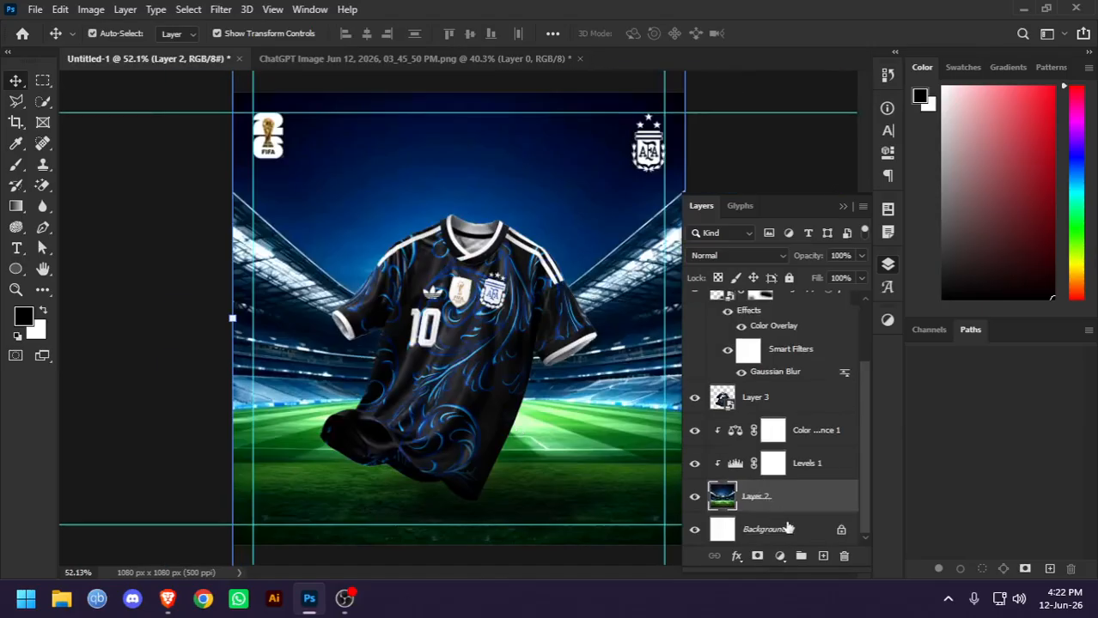
{"action": "scroll", "coordinate": [777, 420], "scroll_direction": "up", "scroll_amount": 2}
{"action": "left_click", "coordinate": [146, 320]}
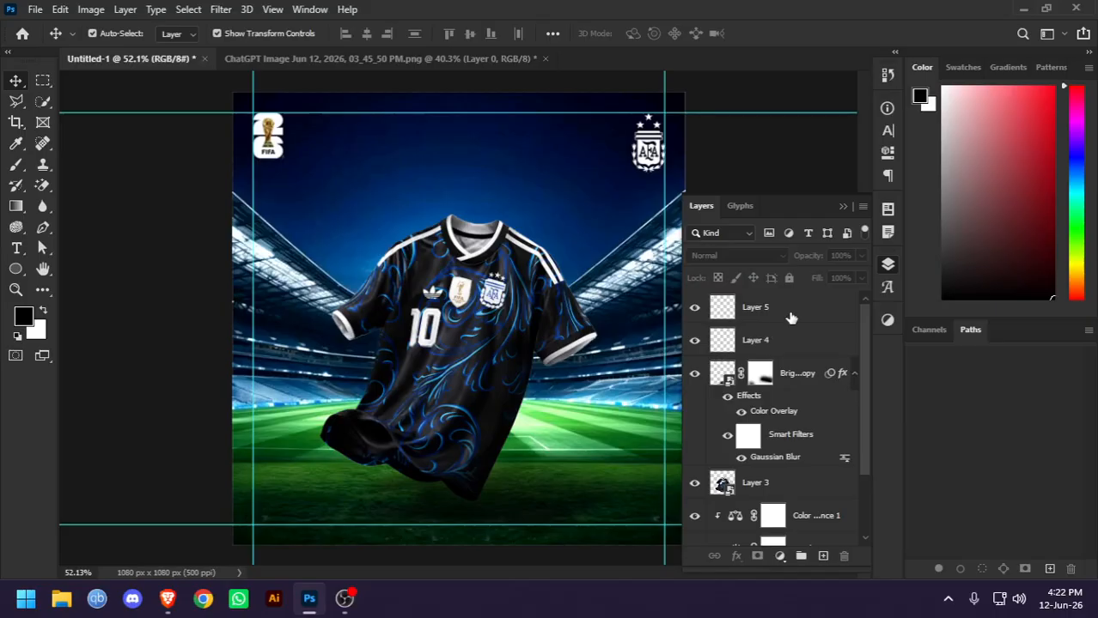
Toggle the FIFA logo layer's visibility to check it, and add a new empty layer above it
{"action": "left_click", "coordinate": [791, 318]}
{"action": "left_click", "coordinate": [694, 307]}
{"action": "left_click", "coordinate": [694, 306]}
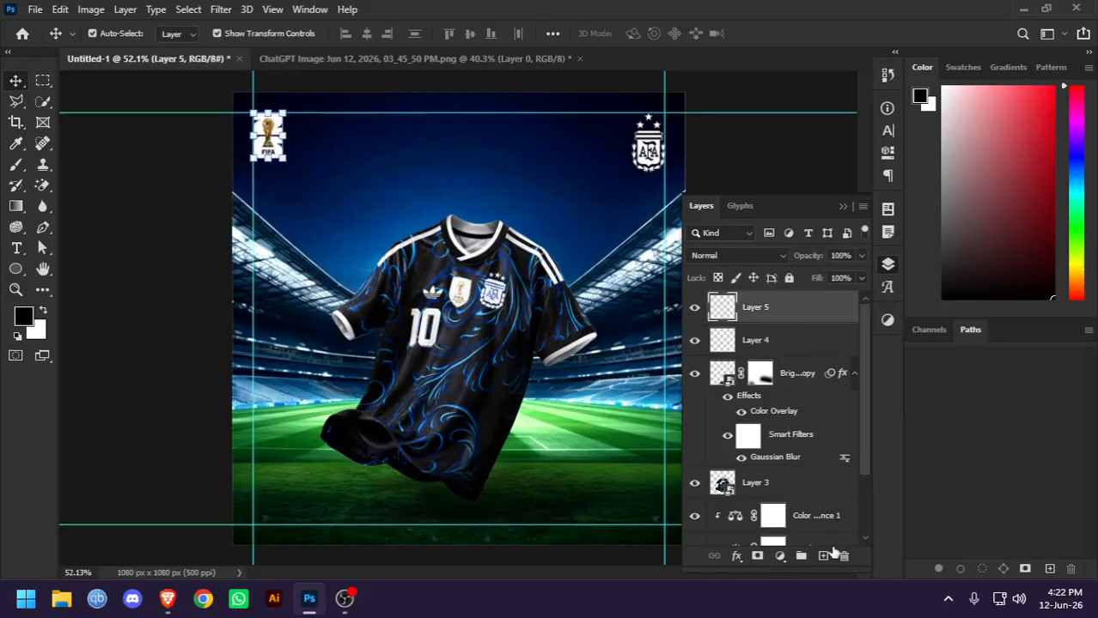
{"action": "left_click", "coordinate": [821, 556]}
Paint soft black shading along the canvas's lower edge with the 900 px Brush at 75% opacity, undoing the first pass and repainting it
{"action": "left_click", "coordinate": [15, 164]}
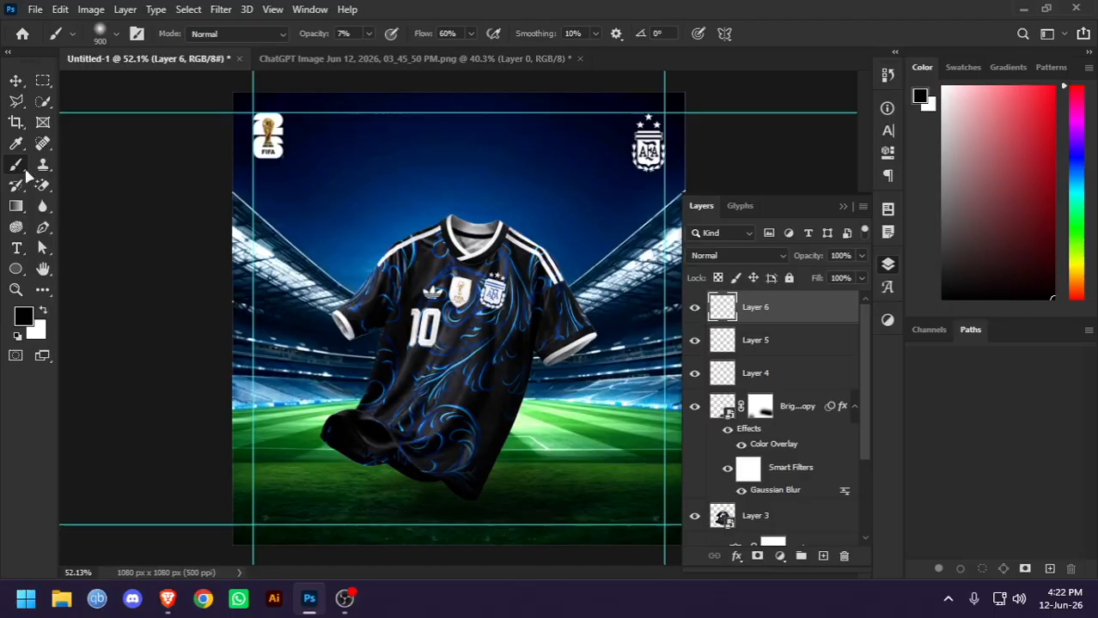
{"action": "scroll", "coordinate": [199, 285], "scroll_direction": "down", "scroll_amount": 2}
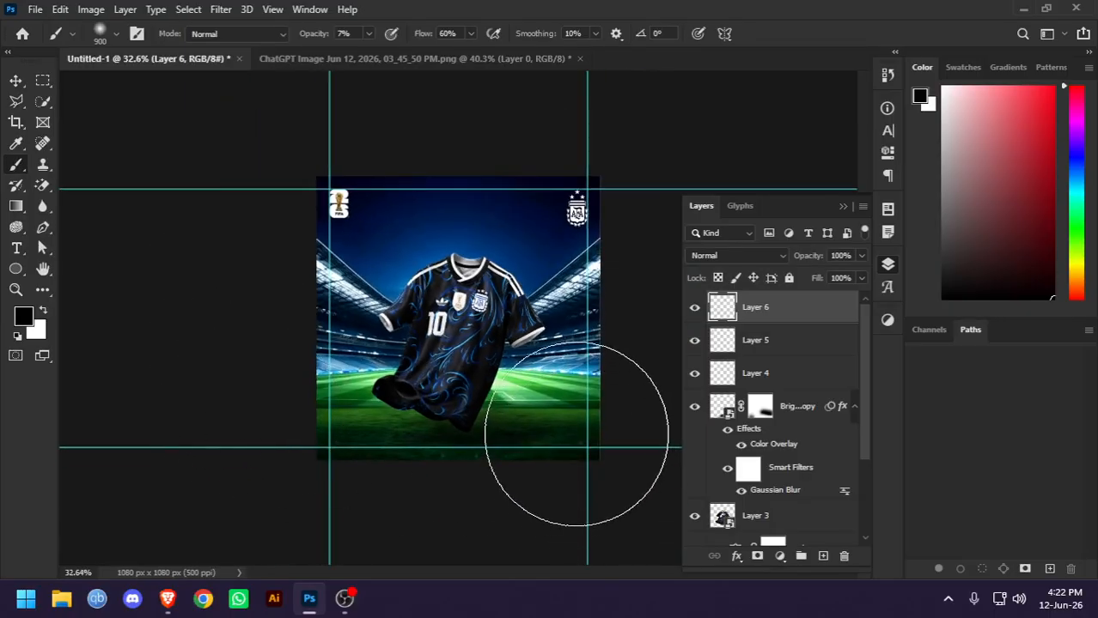
{"action": "left_click", "coordinate": [369, 33]}
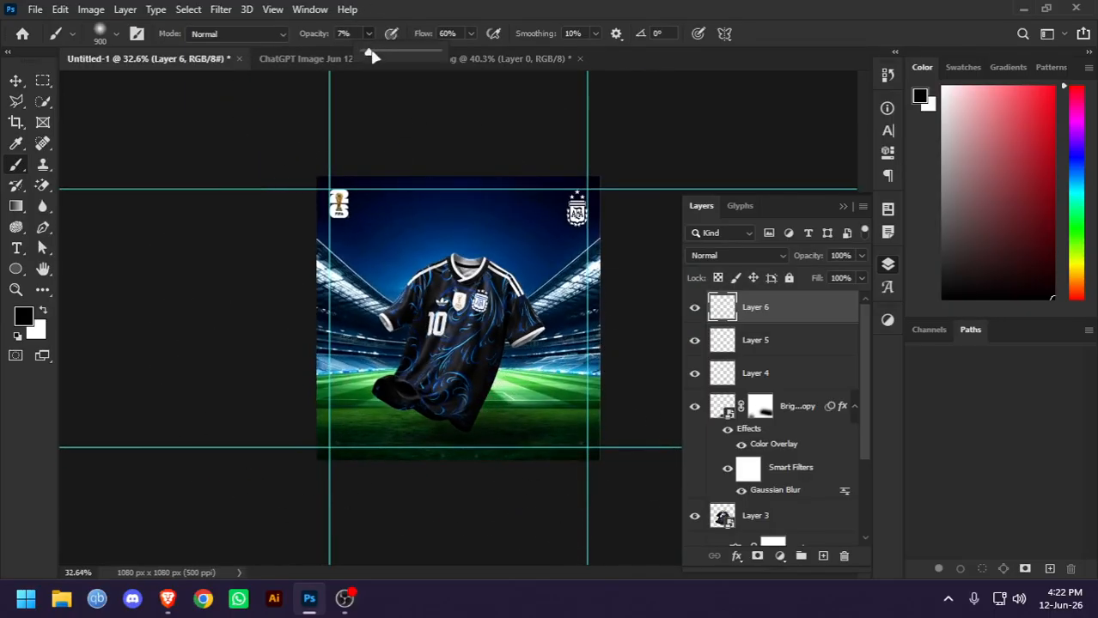
{"action": "left_click_drag", "start_coordinate": [372, 55], "coordinate": [519, 61]}
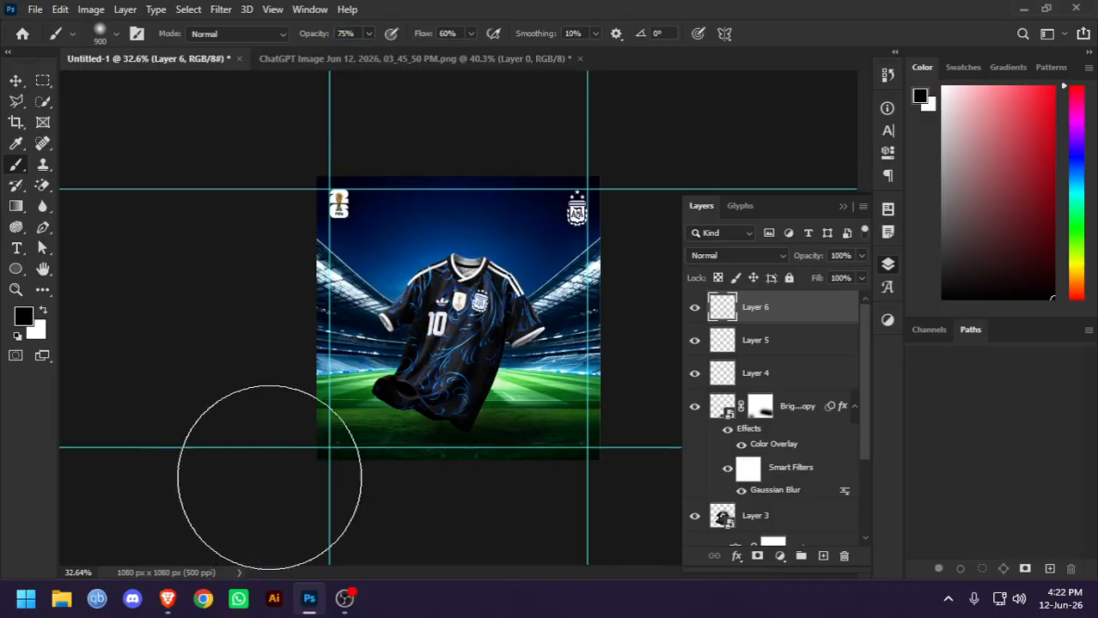
{"action": "scroll", "coordinate": [461, 429], "scroll_direction": "up", "scroll_amount": 4}
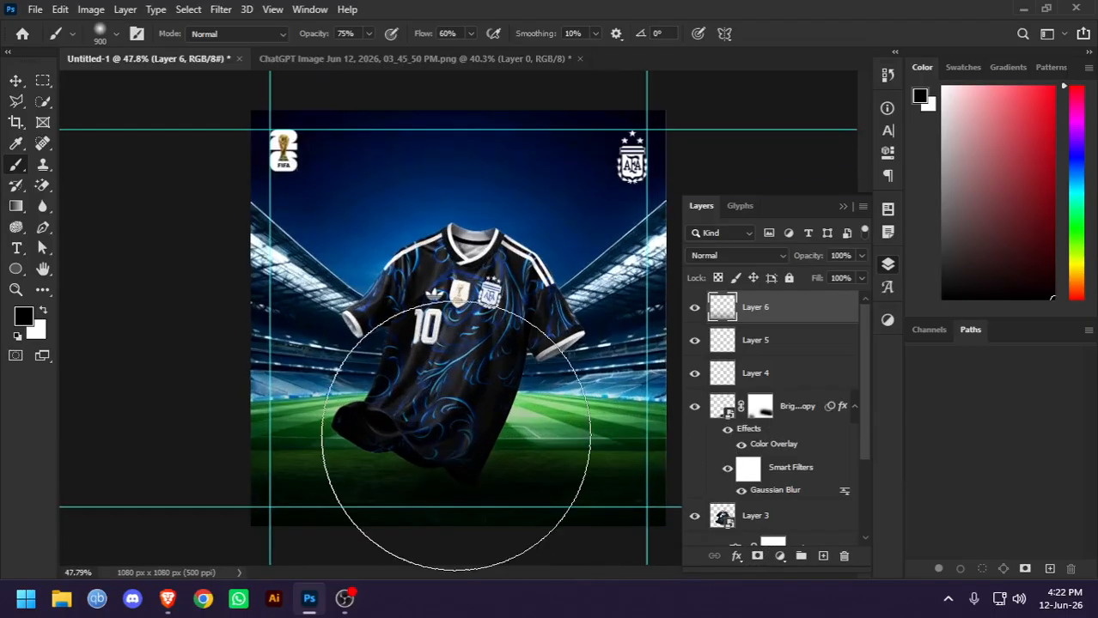
{"action": "key", "text": "ctrl+z"}
{"action": "scroll", "coordinate": [469, 404], "scroll_direction": "down", "scroll_amount": 4}
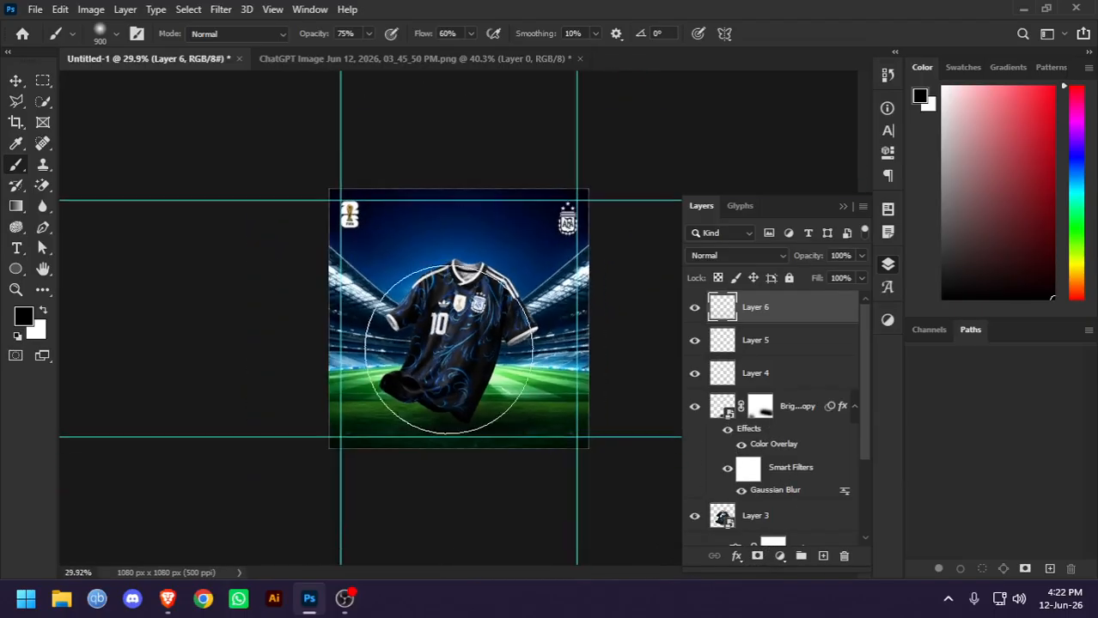
{"action": "scroll", "coordinate": [481, 369], "scroll_direction": "up", "scroll_amount": 7}
{"action": "left_click_drag", "start_coordinate": [475, 349], "coordinate": [429, 142]}
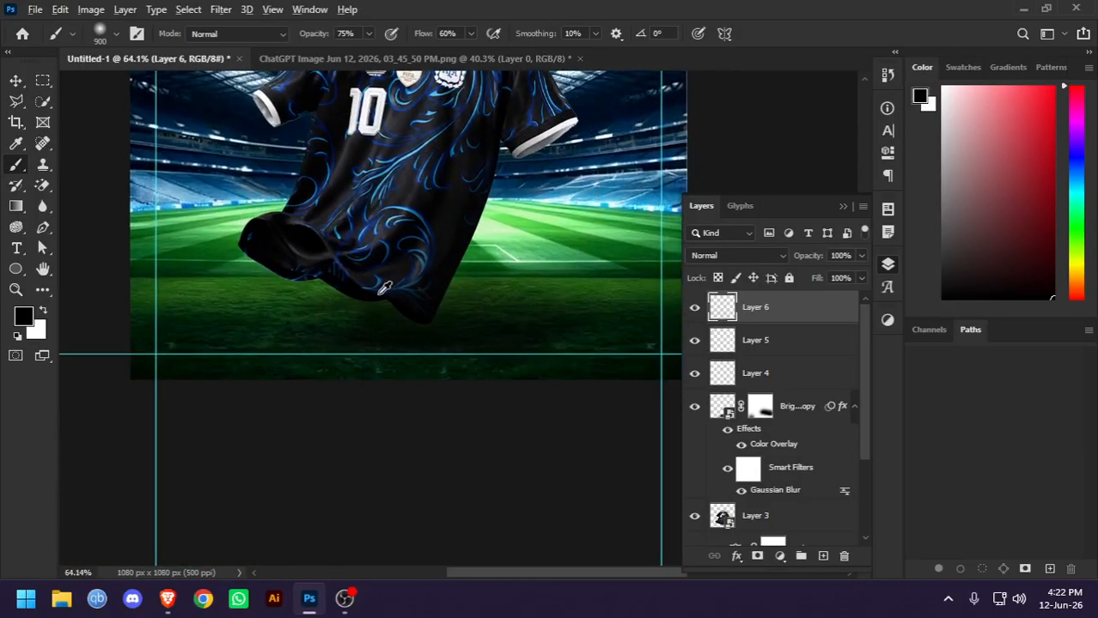
{"action": "scroll", "coordinate": [381, 289], "scroll_direction": "down", "scroll_amount": 4}
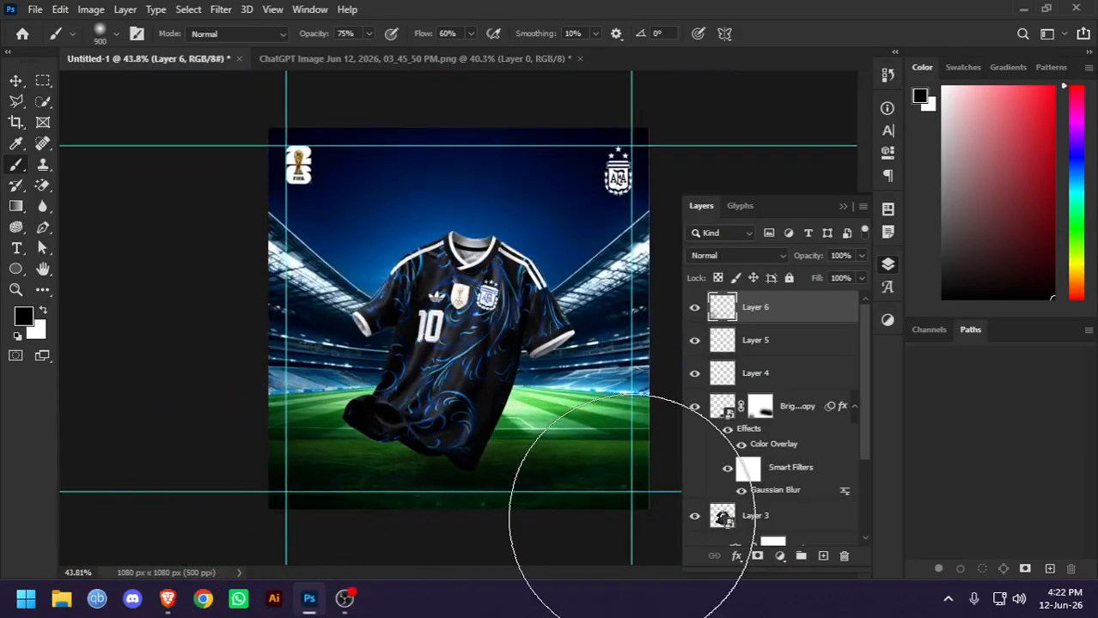
{"action": "left_click", "coordinate": [15, 79]}
{"action": "left_click", "coordinate": [188, 122]}
{"action": "scroll", "coordinate": [386, 206], "scroll_direction": "down", "scroll_amount": 3}
{"action": "scroll", "coordinate": [498, 249], "scroll_direction": "up", "scroll_amount": 6}
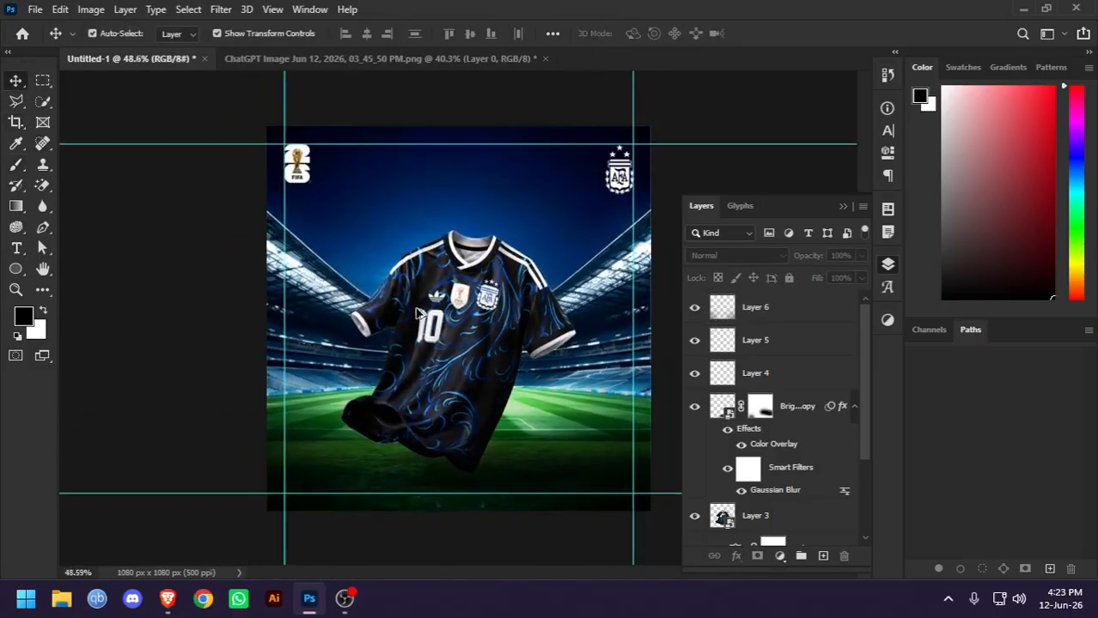
{"action": "left_click_drag", "start_coordinate": [477, 283], "coordinate": [434, 349]}
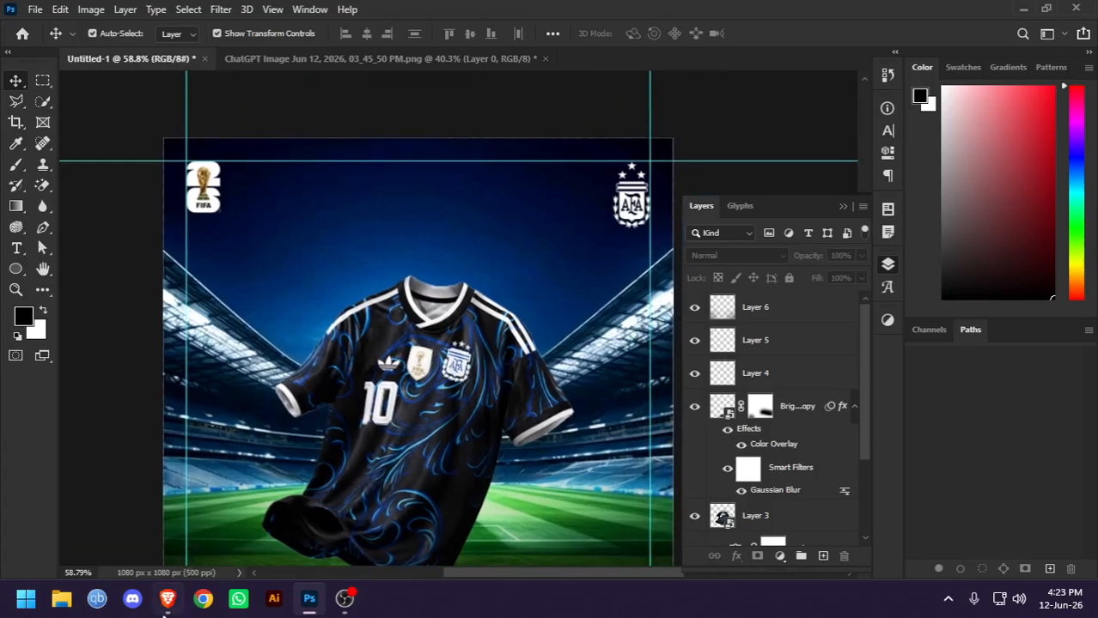
Switch to Pinterest in the Brave browser and rerun the recent search "argentina jersey away"
{"action": "left_click", "coordinate": [167, 601]}
{"action": "left_click", "coordinate": [284, 92]}
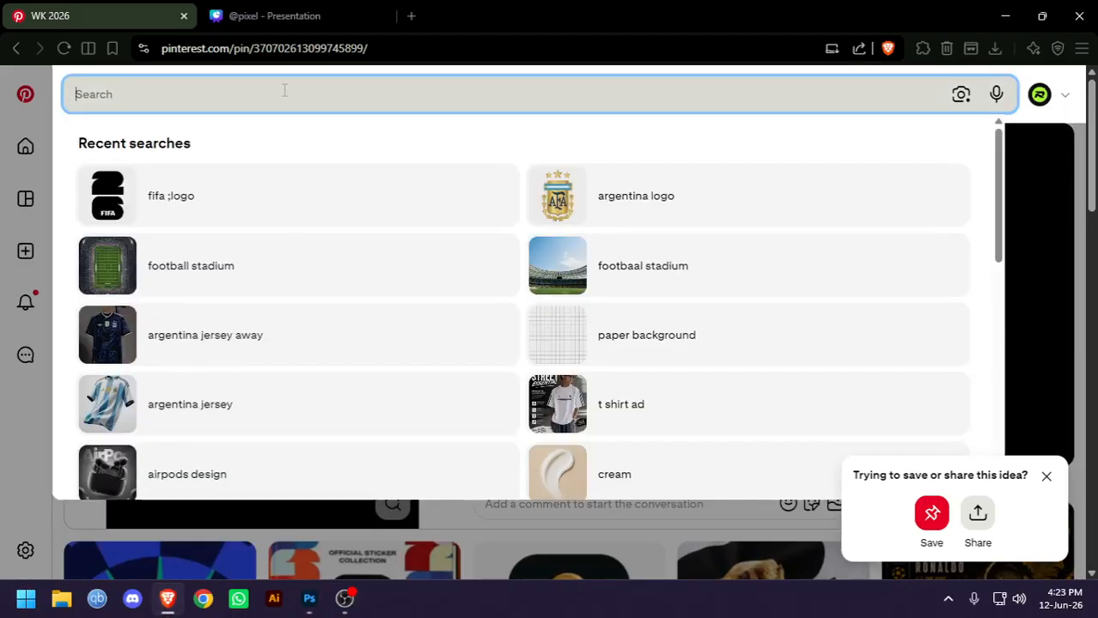
{"action": "left_click", "coordinate": [233, 339]}
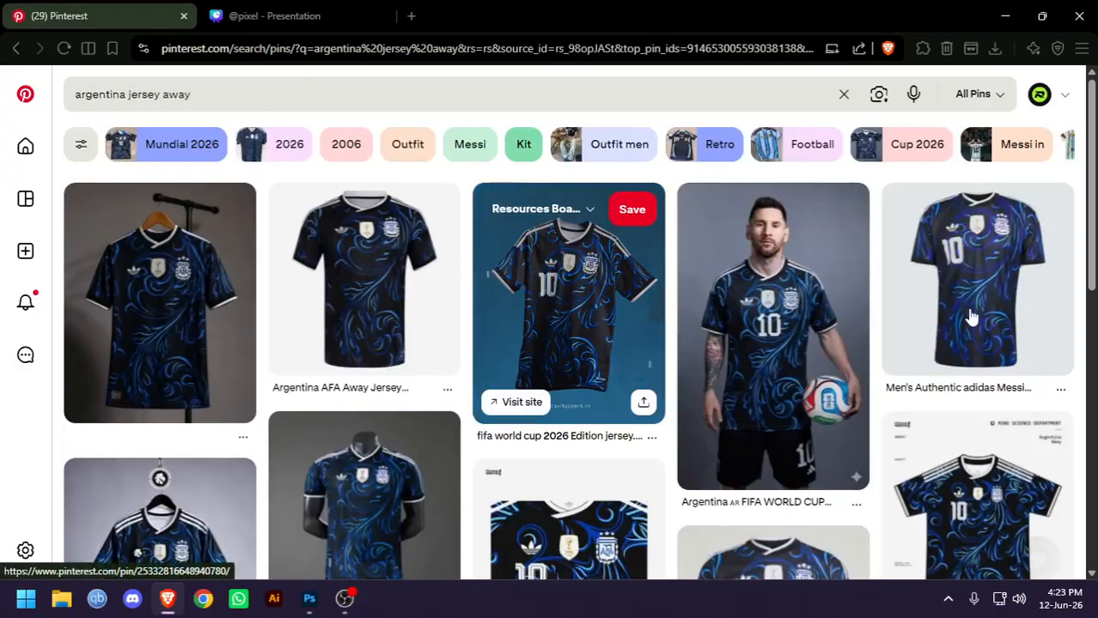
Browse the away jersey results for layout inspiration and open the Argentina Football Jersey 2024 poster pin
{"action": "scroll", "coordinate": [971, 321], "scroll_direction": "down", "scroll_amount": 8}
{"action": "scroll", "coordinate": [970, 322], "scroll_direction": "down", "scroll_amount": 10}
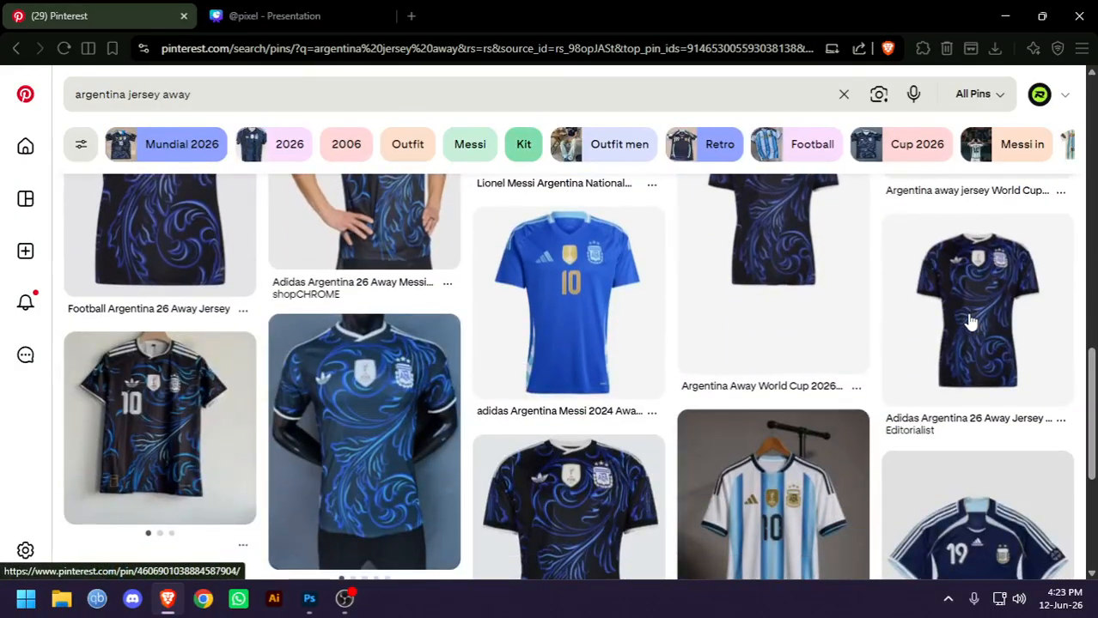
{"action": "scroll", "coordinate": [970, 322], "scroll_direction": "down", "scroll_amount": 10}
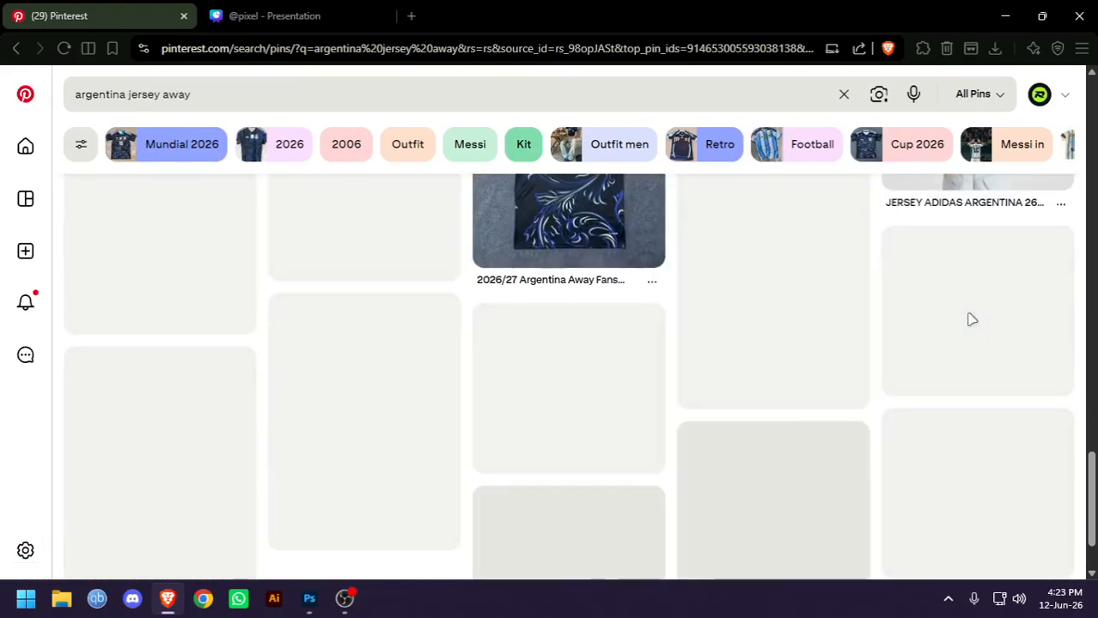
{"action": "scroll", "coordinate": [970, 320], "scroll_direction": "down", "scroll_amount": 10}
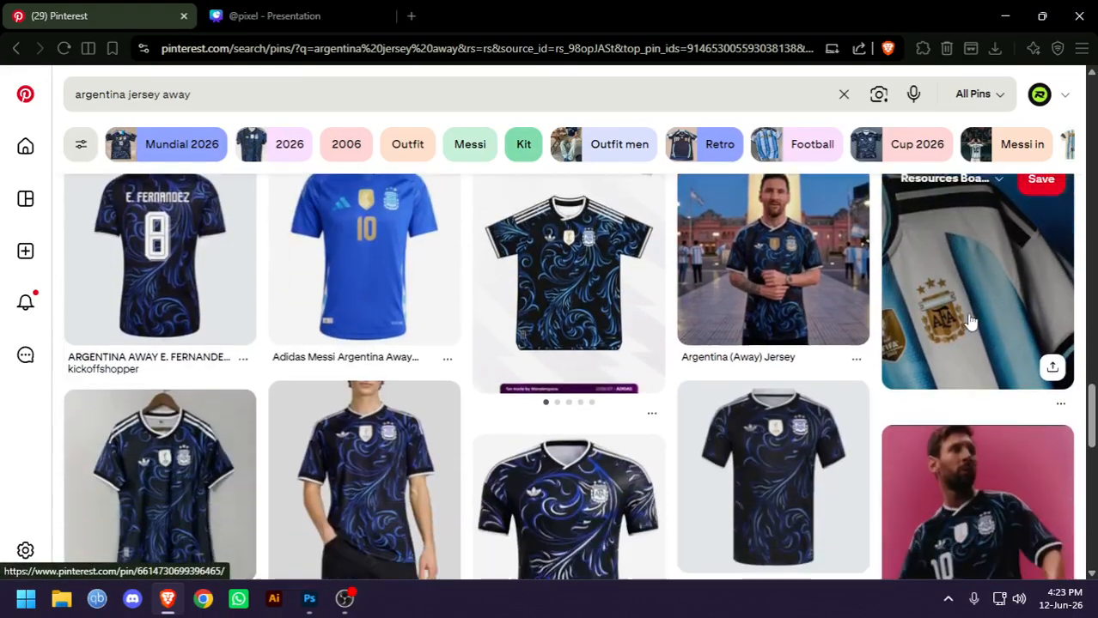
{"action": "scroll", "coordinate": [971, 321], "scroll_direction": "down", "scroll_amount": 3}
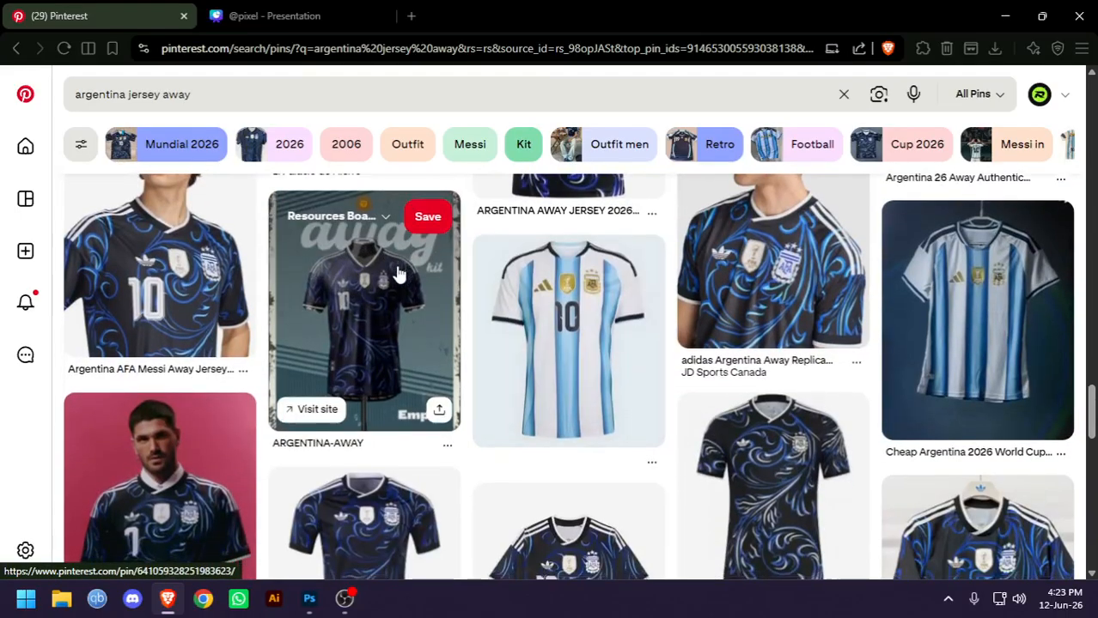
{"action": "scroll", "coordinate": [514, 255], "scroll_direction": "down", "scroll_amount": 5}
{"action": "mouse_move", "coordinate": [514, 255]}
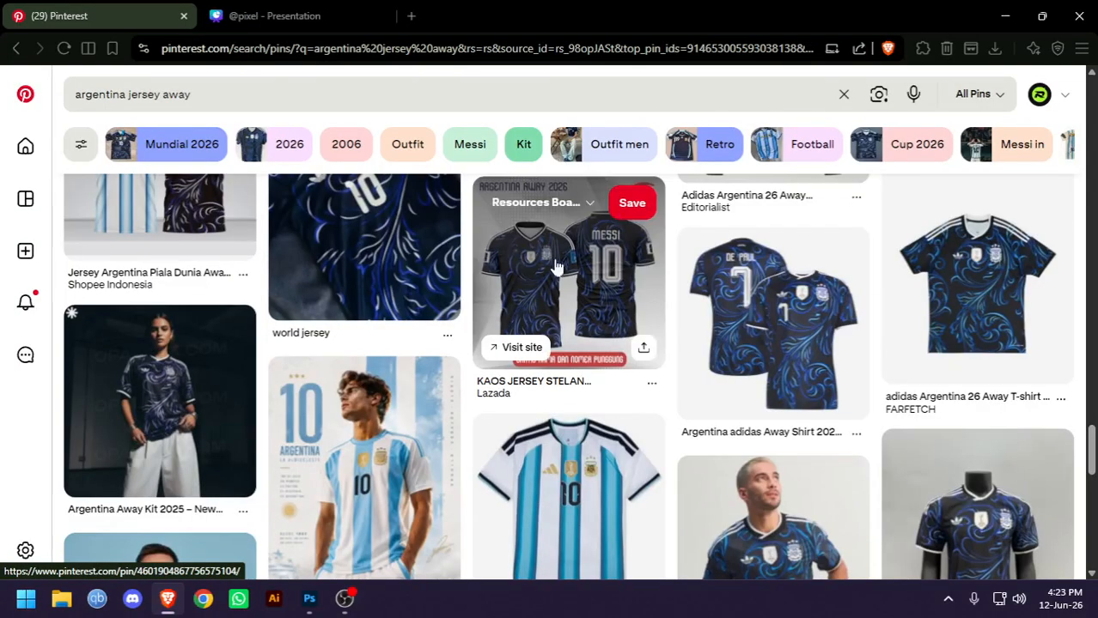
{"action": "scroll", "coordinate": [622, 284], "scroll_direction": "down", "scroll_amount": 5}
{"action": "scroll", "coordinate": [343, 369], "scroll_direction": "up", "scroll_amount": 4}
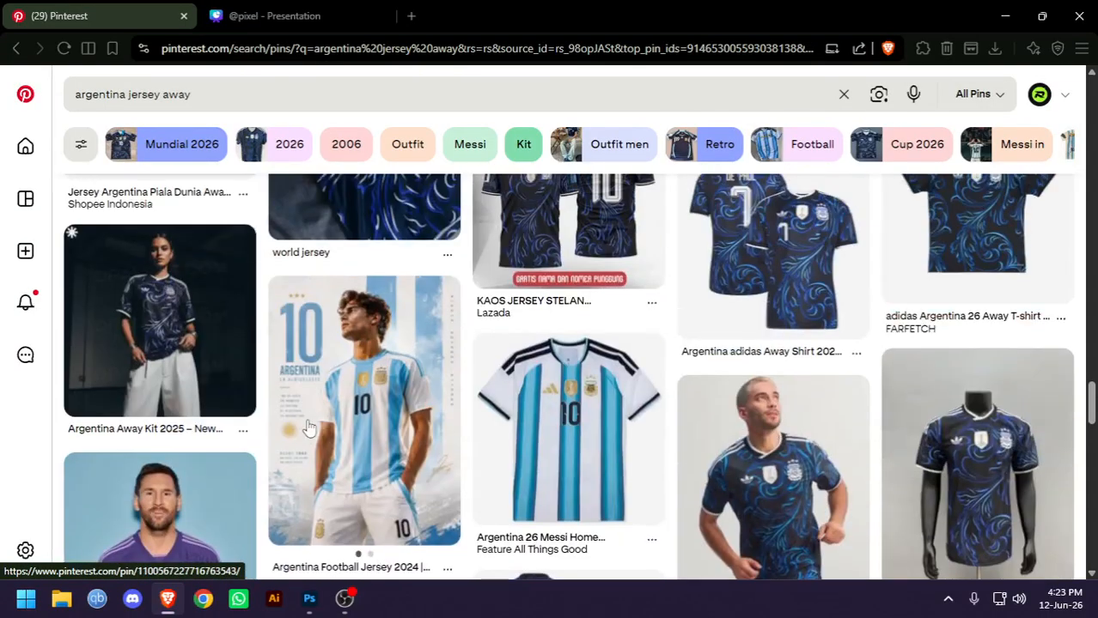
{"action": "left_click", "coordinate": [310, 427]}
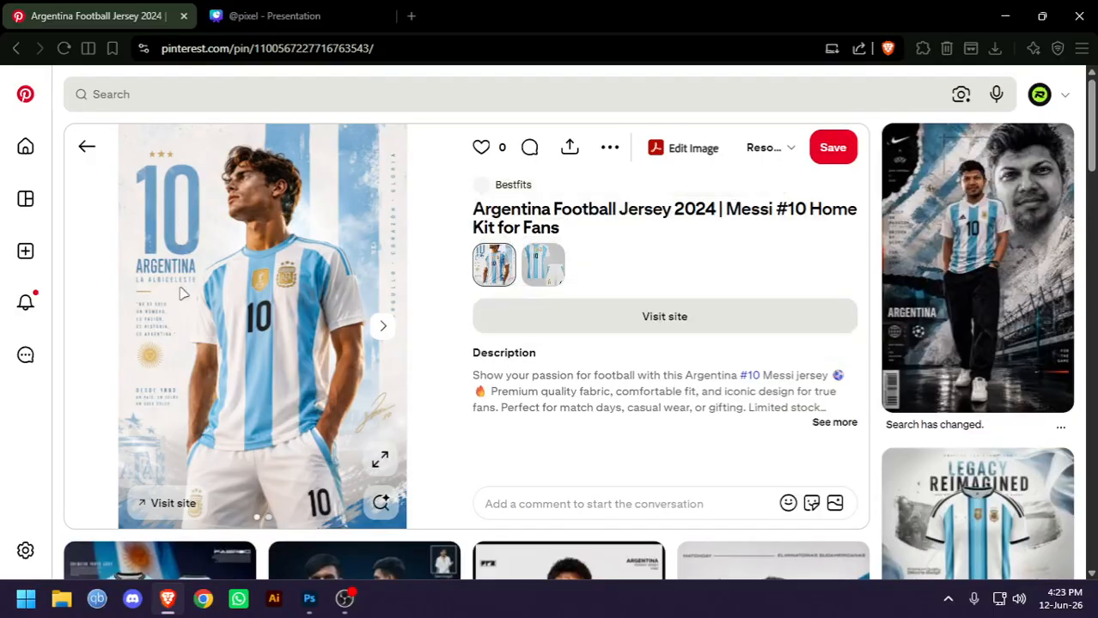
Browse the related jersey posters, opening the JERSIX "Social media poster" pin and "The New Era Jersey Design" pin
{"action": "scroll", "coordinate": [670, 180], "scroll_direction": "down", "scroll_amount": 3}
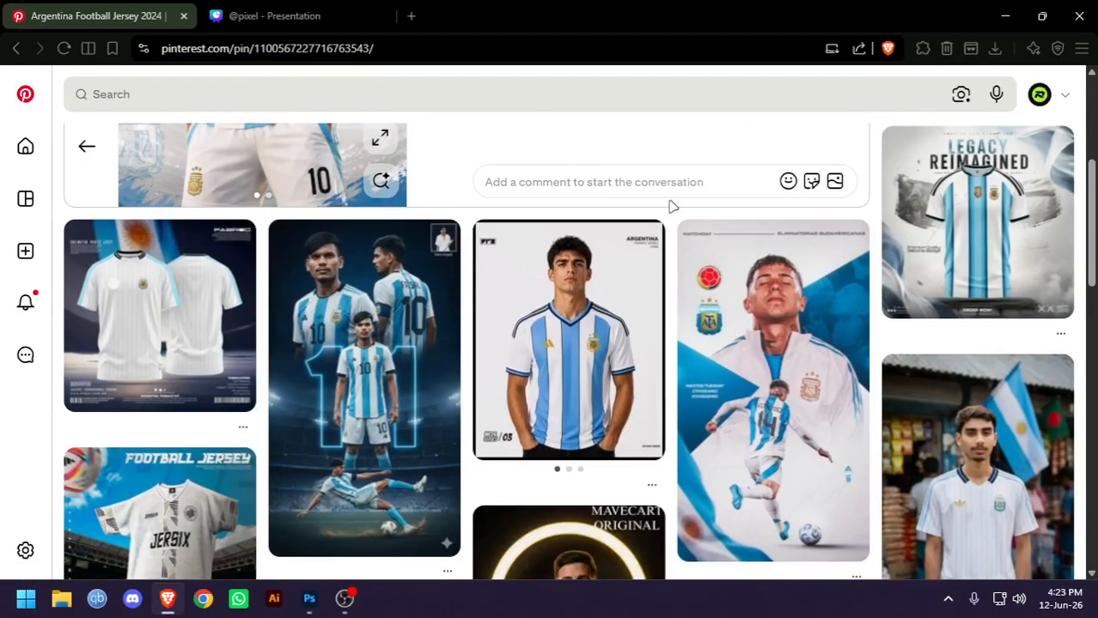
{"action": "scroll", "coordinate": [672, 206], "scroll_direction": "down", "scroll_amount": 3}
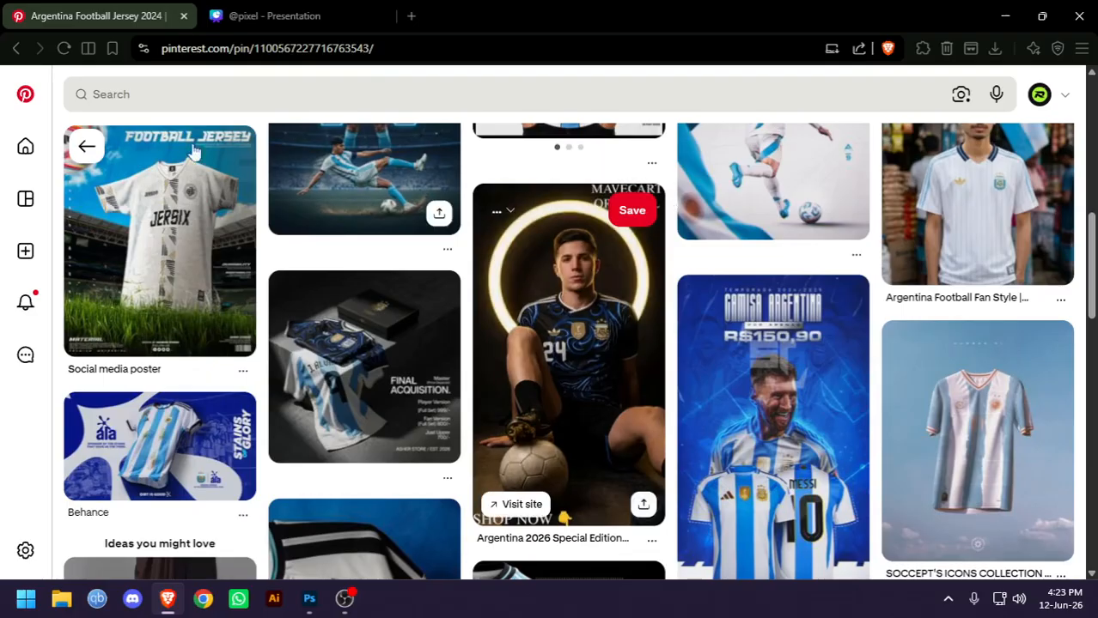
{"action": "left_click", "coordinate": [182, 202]}
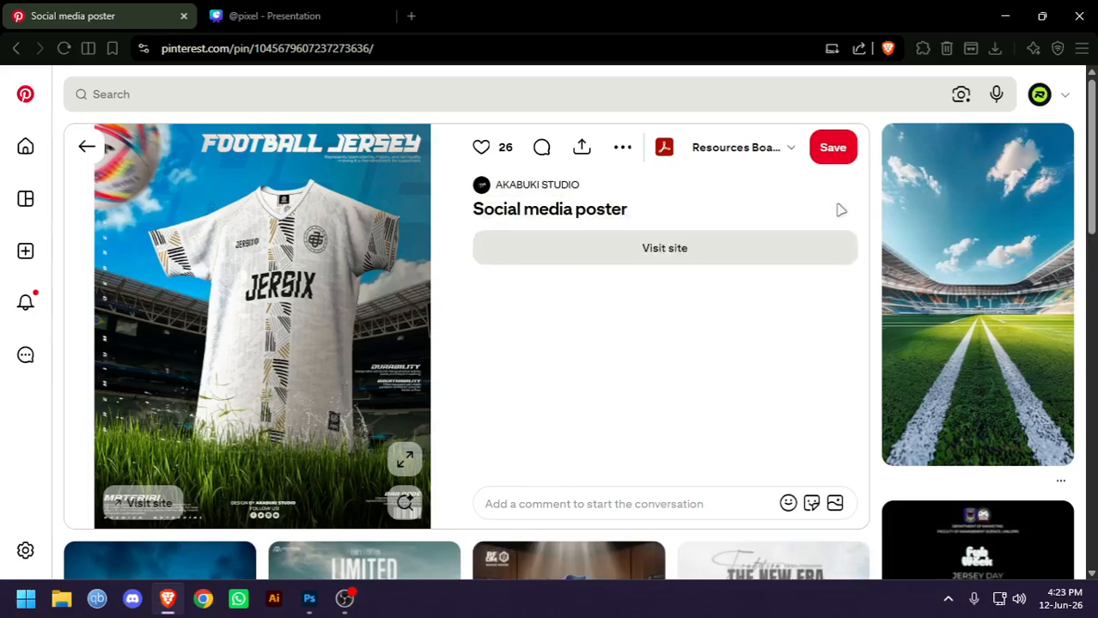
{"action": "scroll", "coordinate": [840, 210], "scroll_direction": "down", "scroll_amount": 5}
{"action": "left_click", "coordinate": [821, 255]}
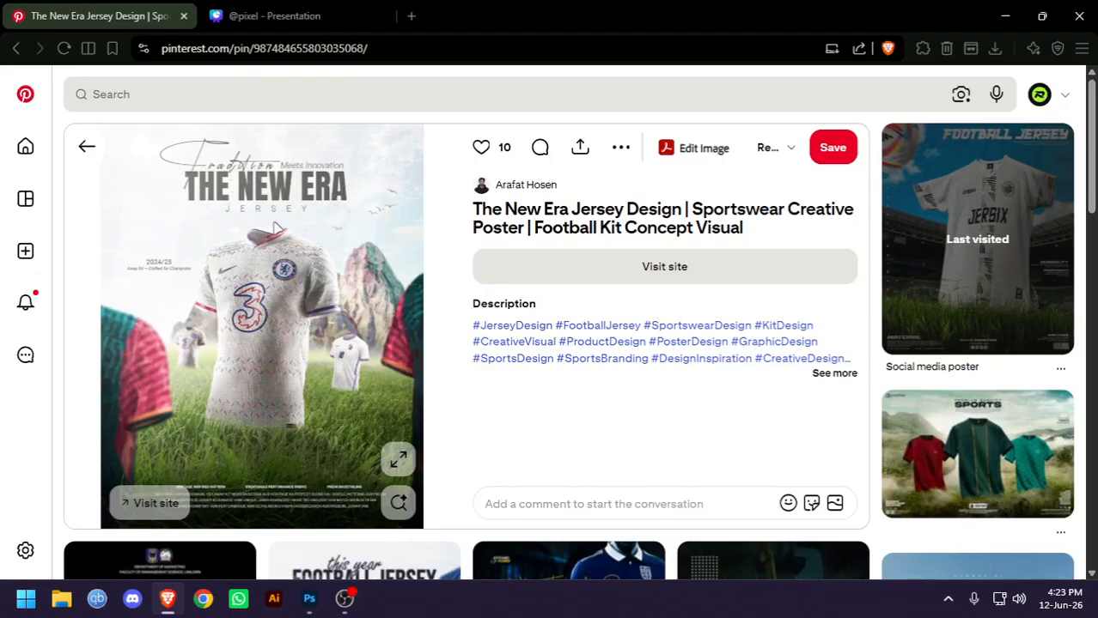
Switch back to Photoshop, start a horizontal text layer in the sky above the jersey, and set its text colour to white
{"action": "key", "text": "alt+Tab"}
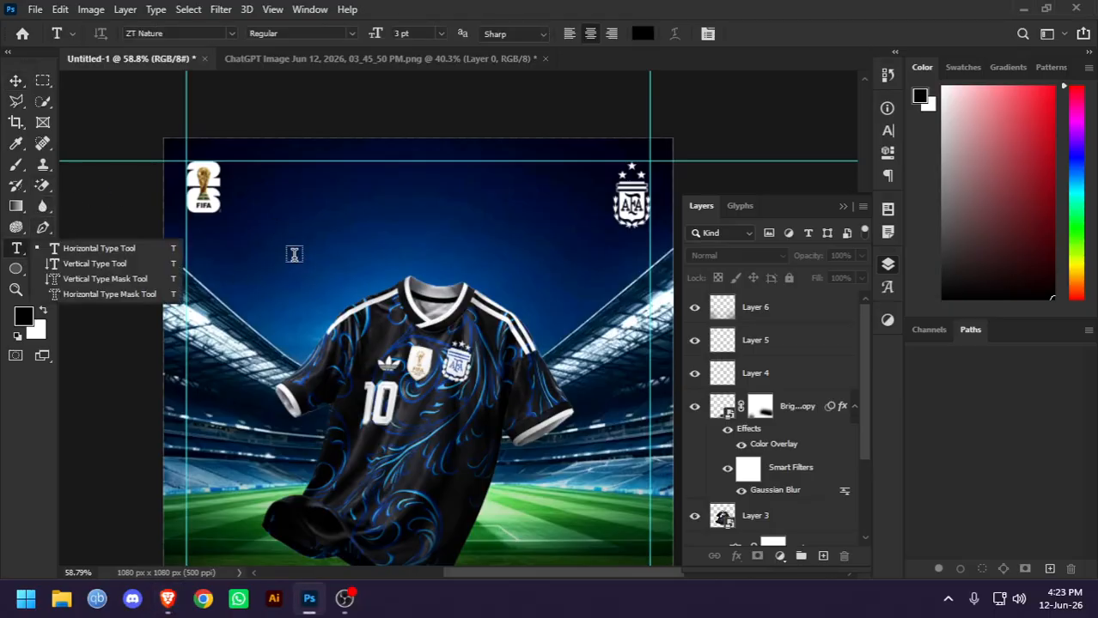
{"action": "left_click", "coordinate": [294, 255]}
{"action": "left_click", "coordinate": [642, 33]}
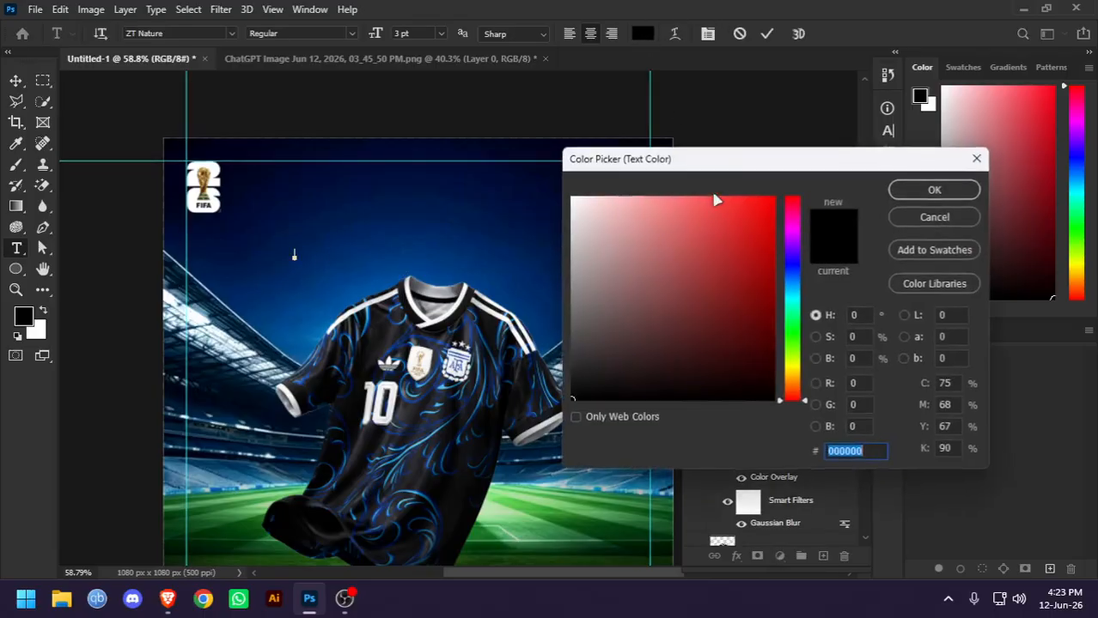
{"action": "left_click_drag", "start_coordinate": [715, 196], "coordinate": [572, 198]}
{"action": "left_click", "coordinate": [933, 190]}
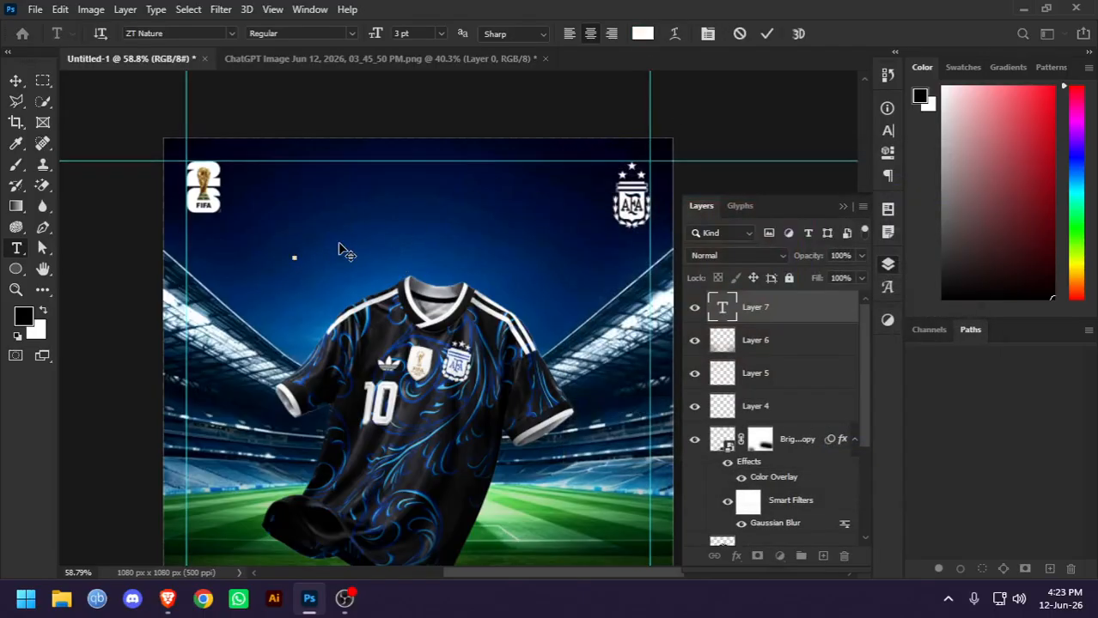
Enter THE NEW ERA as the text, scale it to about 187%, and place it just above the jersey's collar
{"action": "type", "text": "THE NEW ERA"}
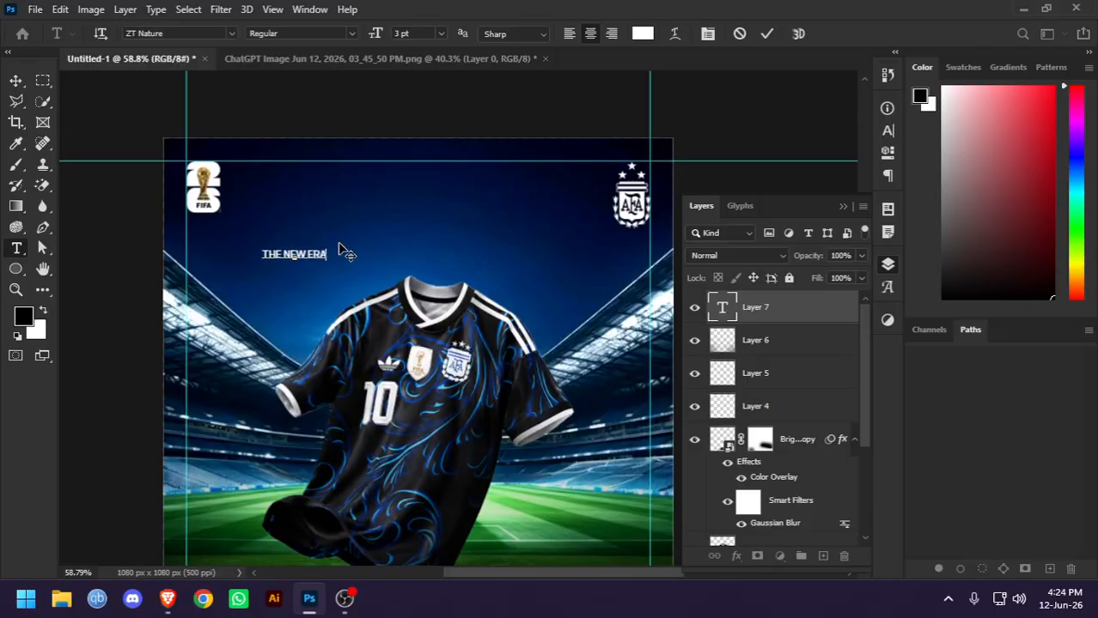
{"action": "left_click", "coordinate": [16, 81]}
{"action": "scroll", "coordinate": [338, 256], "scroll_direction": "up", "scroll_amount": 2}
{"action": "key", "text": "ctrl+t"}
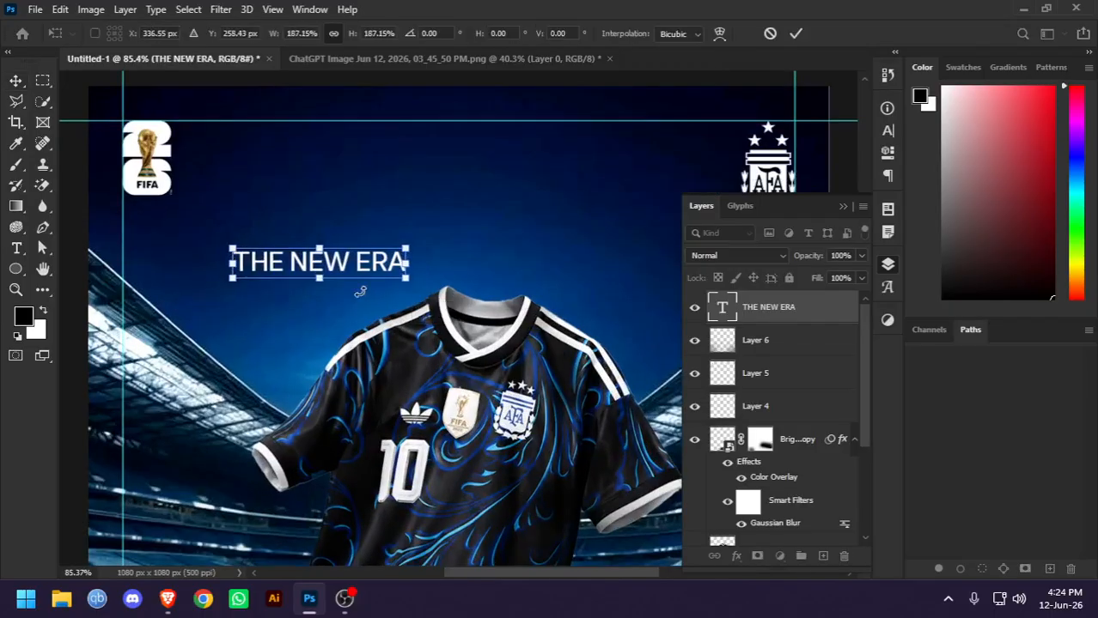
{"action": "left_click_drag", "start_coordinate": [379, 269], "coordinate": [510, 263]}
{"action": "key", "text": "Return"}
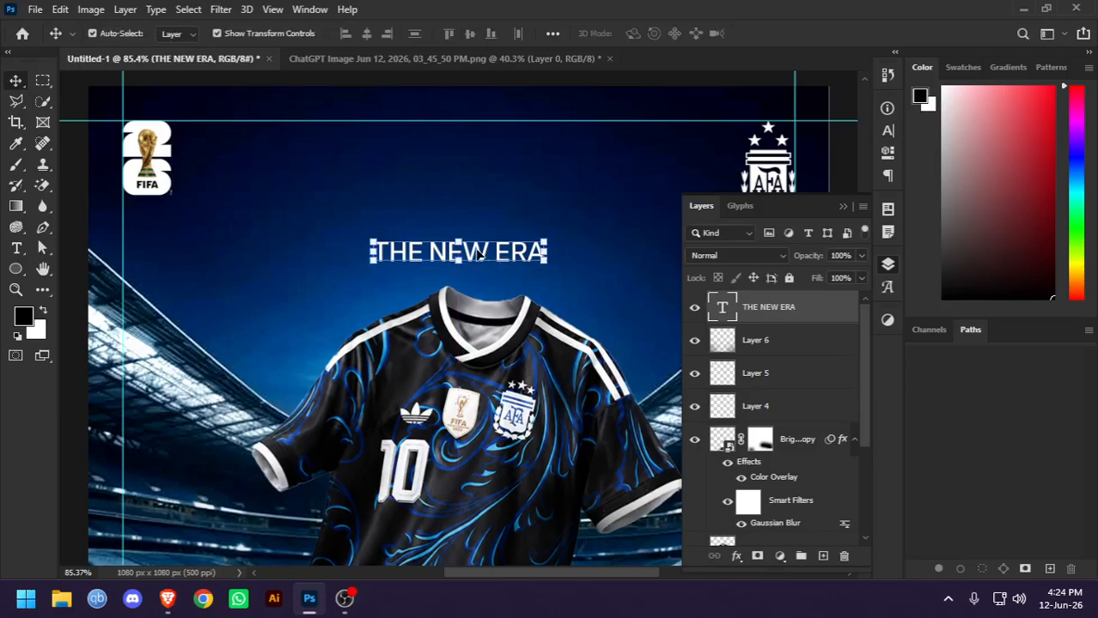
Set the font of the THE NEW ERA title to Built Titling Bold
{"action": "key", "text": "ctrl+0"}
{"action": "scroll", "coordinate": [511, 191], "scroll_direction": "up", "scroll_amount": 2}
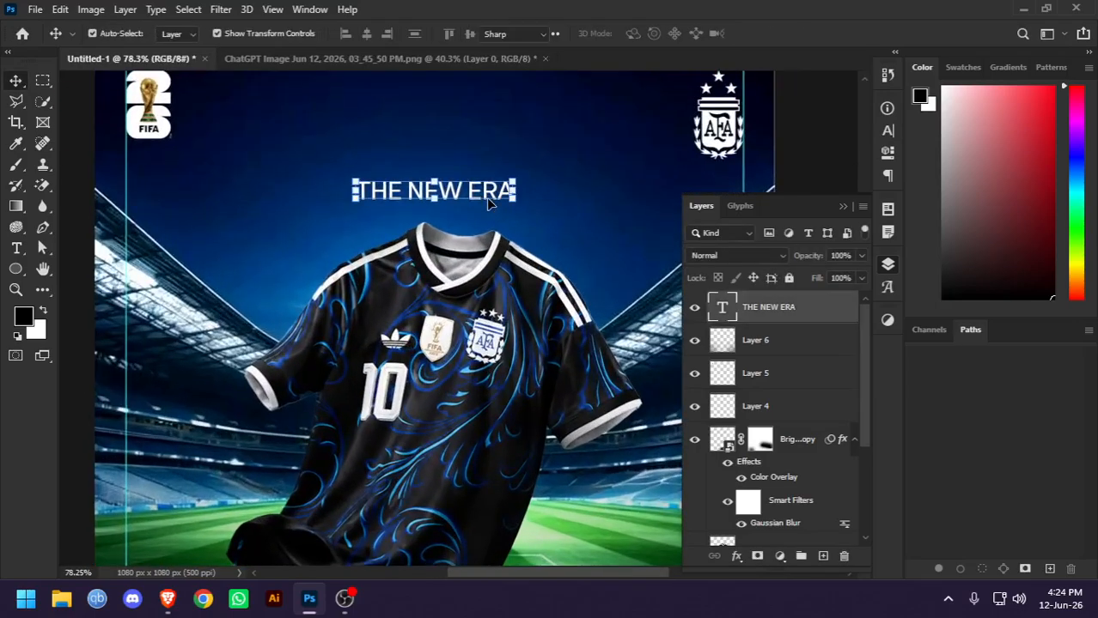
{"action": "double_click", "coordinate": [464, 183]}
{"action": "left_click", "coordinate": [229, 30]}
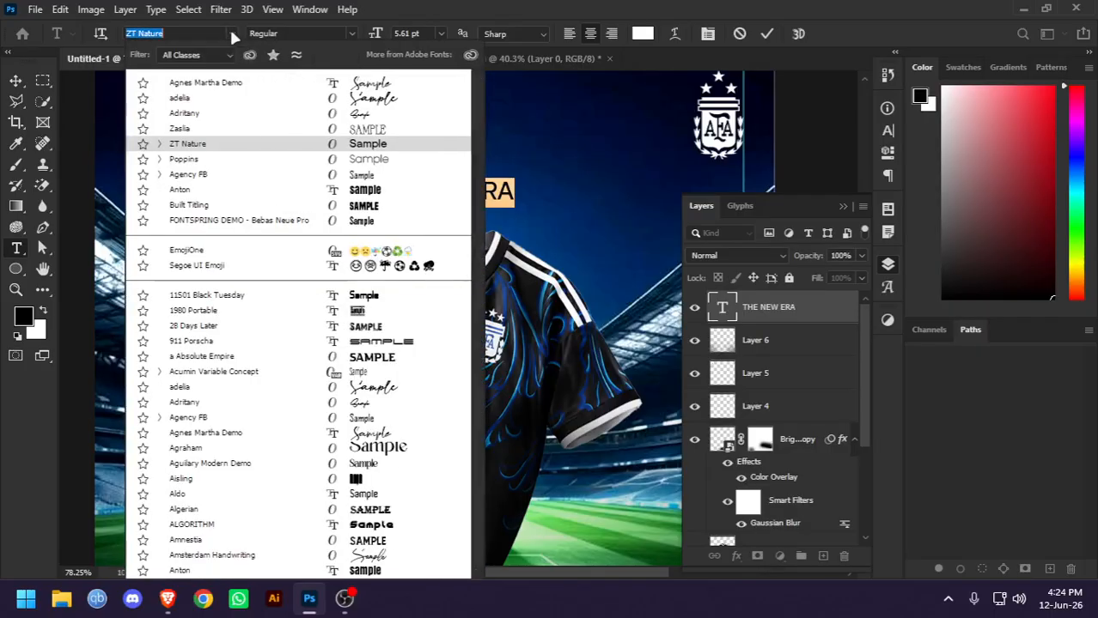
{"action": "left_click", "coordinate": [204, 209]}
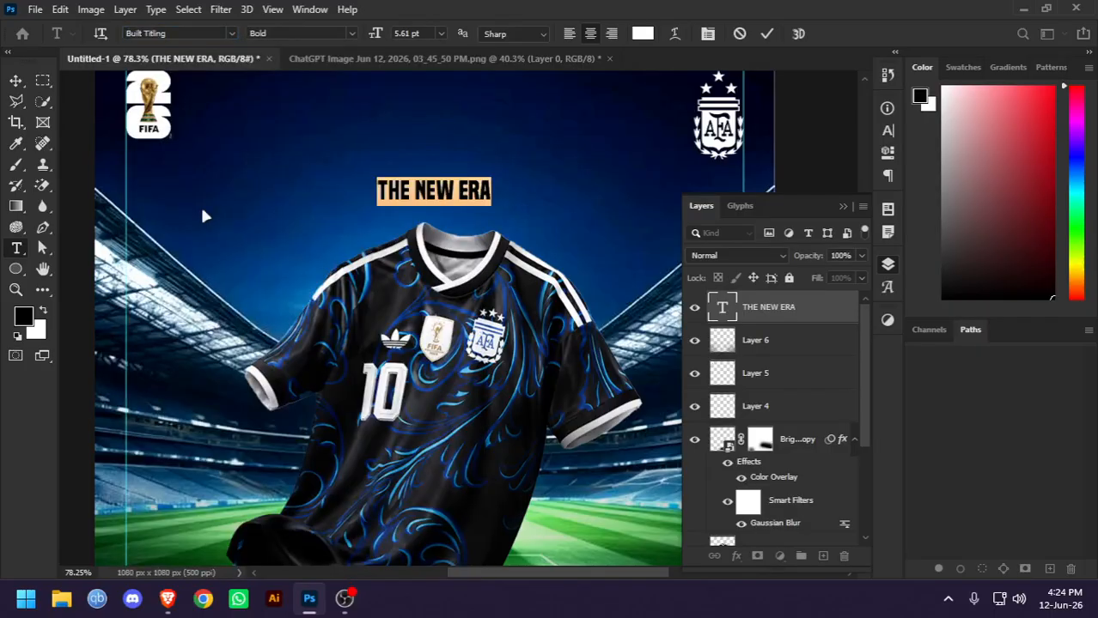
{"action": "left_click", "coordinate": [765, 37]}
{"action": "key", "text": "v"}
{"action": "left_click", "coordinate": [804, 113]}
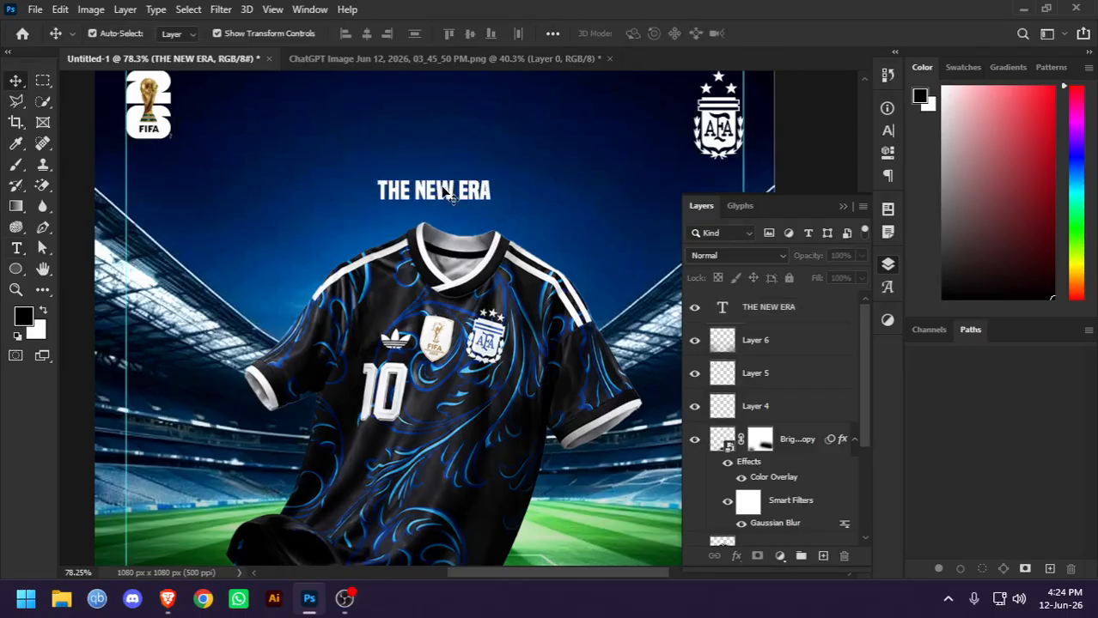
Enlarge the THE NEW ERA title to about 12.11 pt and centre it above the jersey's collar
{"action": "scroll", "coordinate": [442, 191], "scroll_direction": "up", "scroll_amount": 4}
{"action": "scroll", "coordinate": [443, 190], "scroll_direction": "down", "scroll_amount": 4}
{"action": "left_click_drag", "start_coordinate": [442, 190], "coordinate": [421, 246]}
{"action": "left_click", "coordinate": [427, 250]}
{"action": "left_click", "coordinate": [427, 295]}
{"action": "key", "text": "ctrl+t"}
{"action": "key", "text": "Return"}
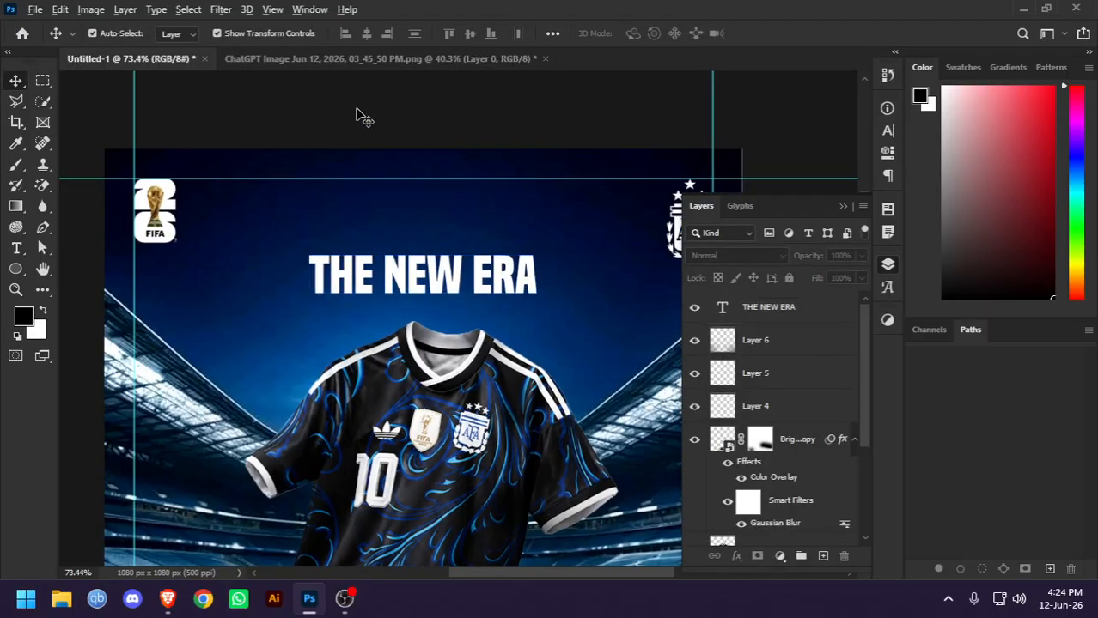
Check the New Era reference pin, duplicate the title above itself, and replace the copy's text with TRADITION
{"action": "key", "text": "alt+Tab"}
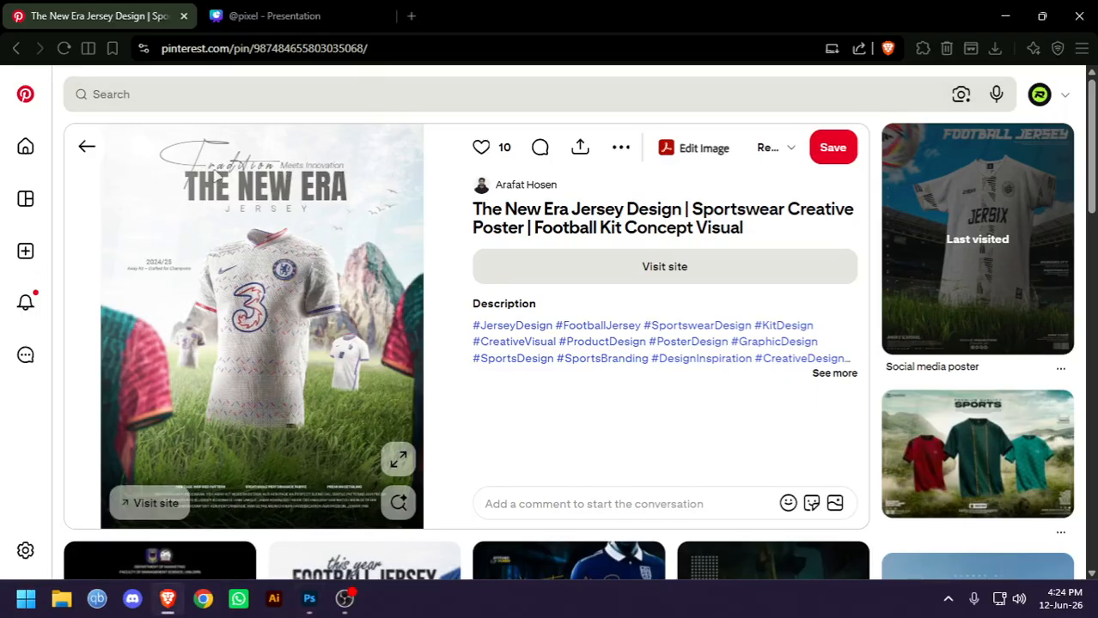
{"action": "key", "text": "alt+Tab"}
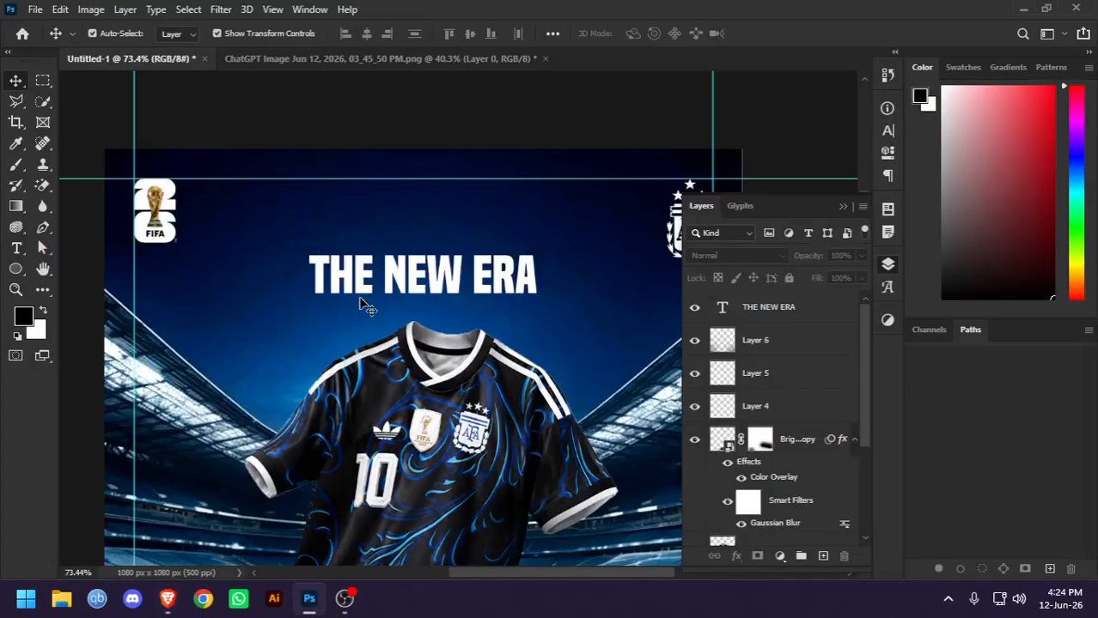
{"action": "left_click_drag", "start_coordinate": [348, 290], "coordinate": [280, 214]}
{"action": "double_click", "coordinate": [279, 215]}
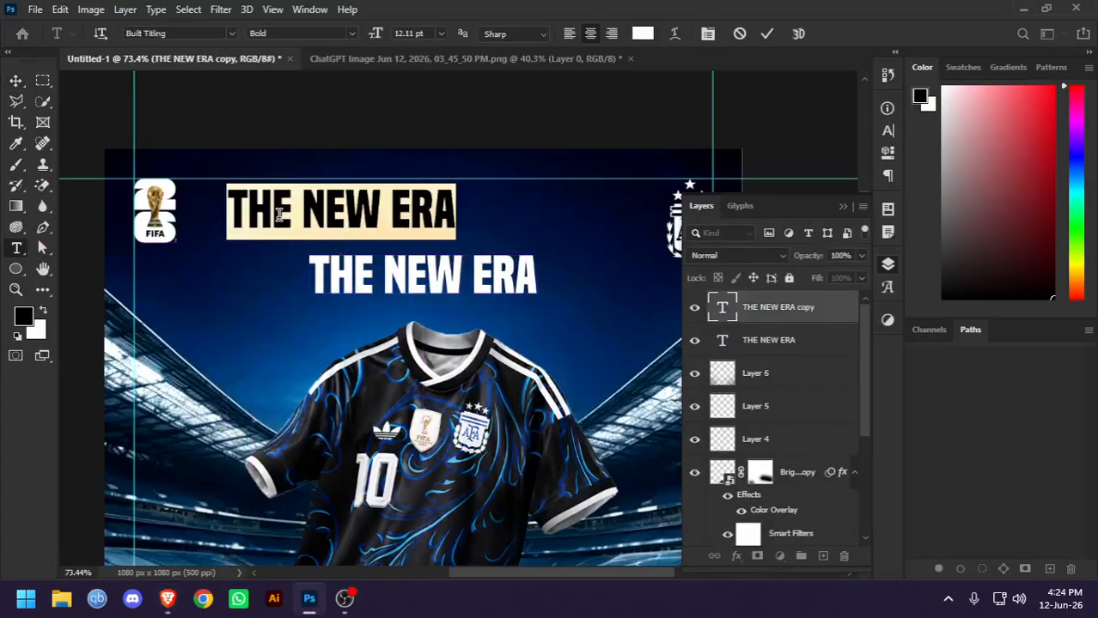
{"action": "type", "text": "TRADITION"}
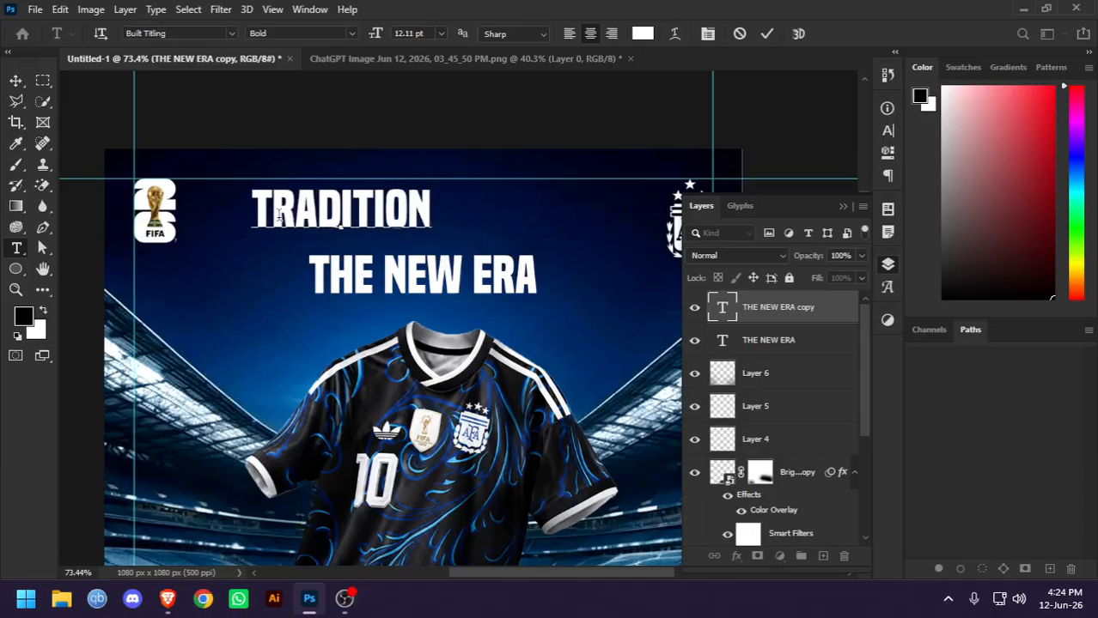
Try the Adritany font on the duplicated text and retype it as TRADITION
{"action": "double_click", "coordinate": [278, 213]}
{"action": "left_click", "coordinate": [232, 34]}
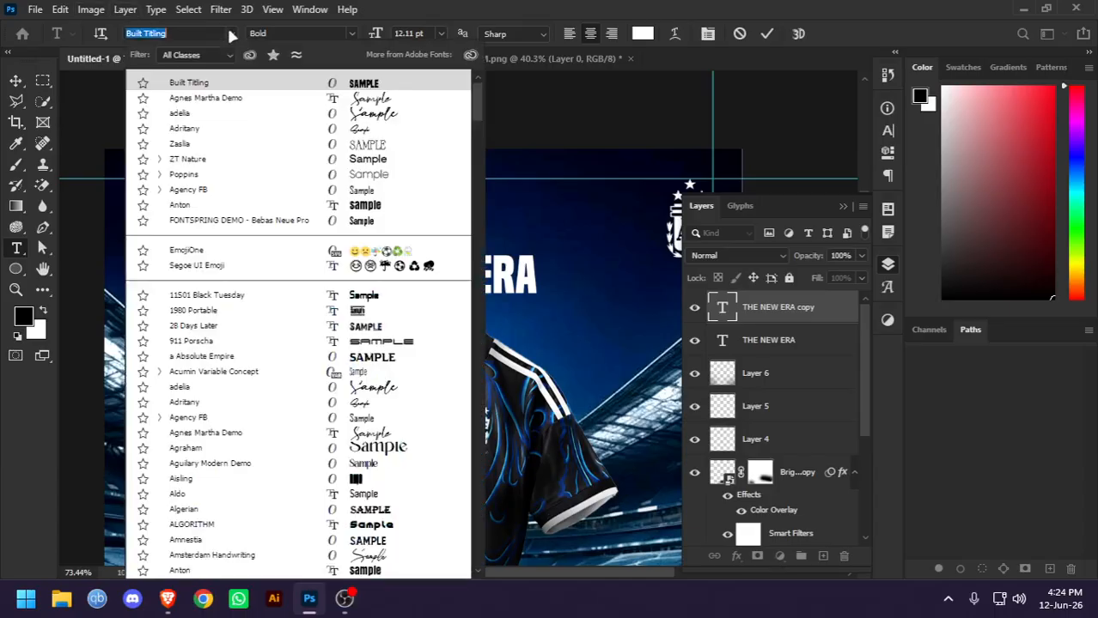
{"action": "left_click", "coordinate": [361, 129]}
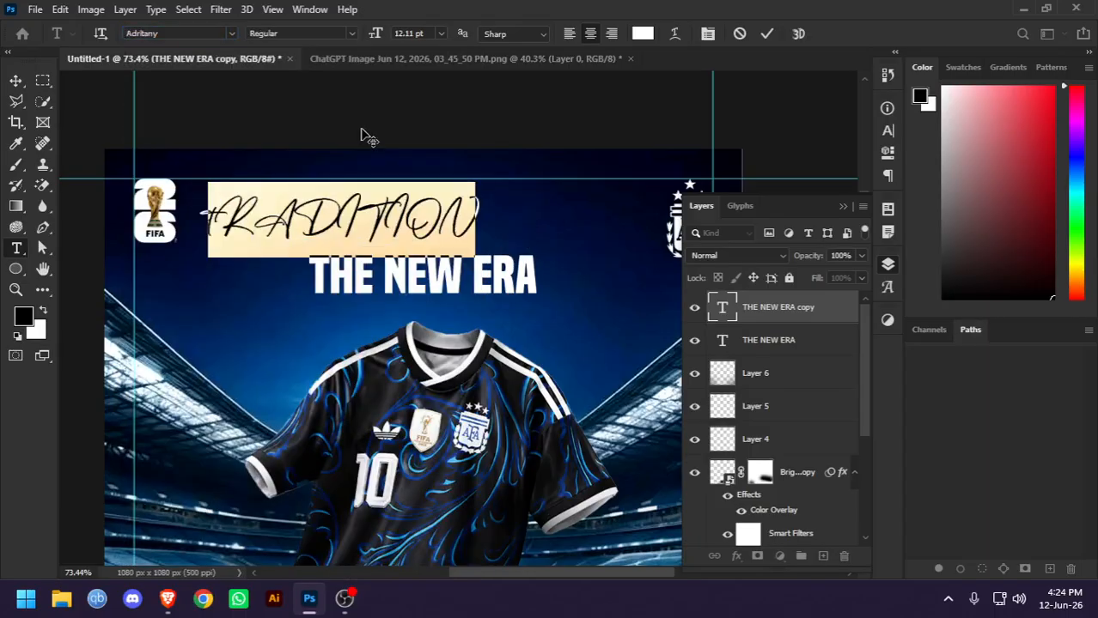
{"action": "type", "text": "TRADITION"}
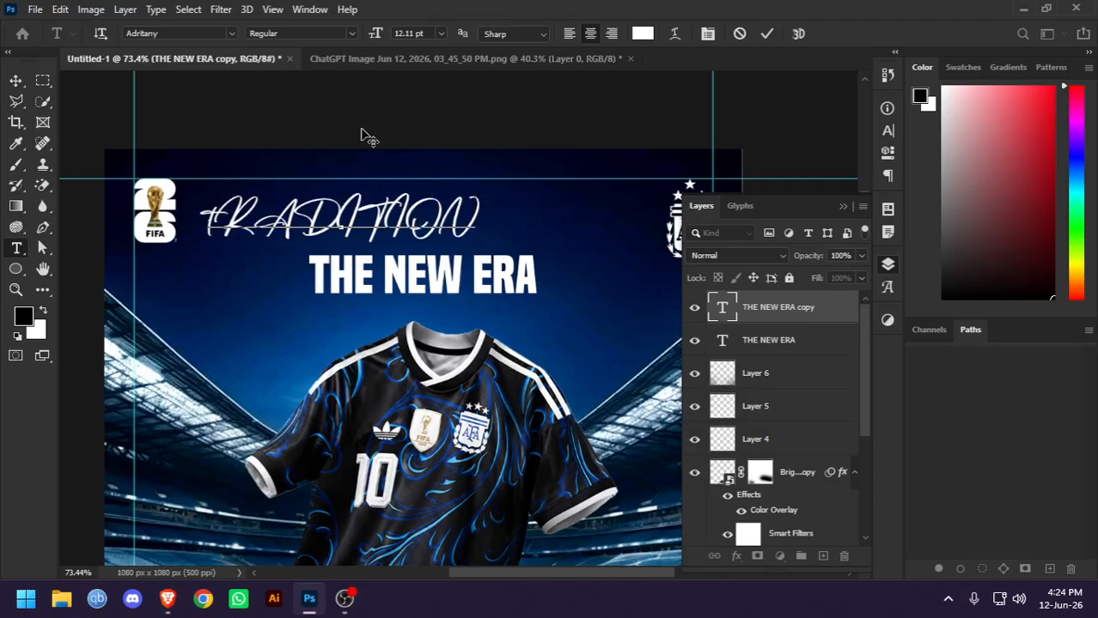
Change the duplicated text's font to adelia and retype it in mixed case as Tradition
{"action": "key", "text": "ctrl+a"}
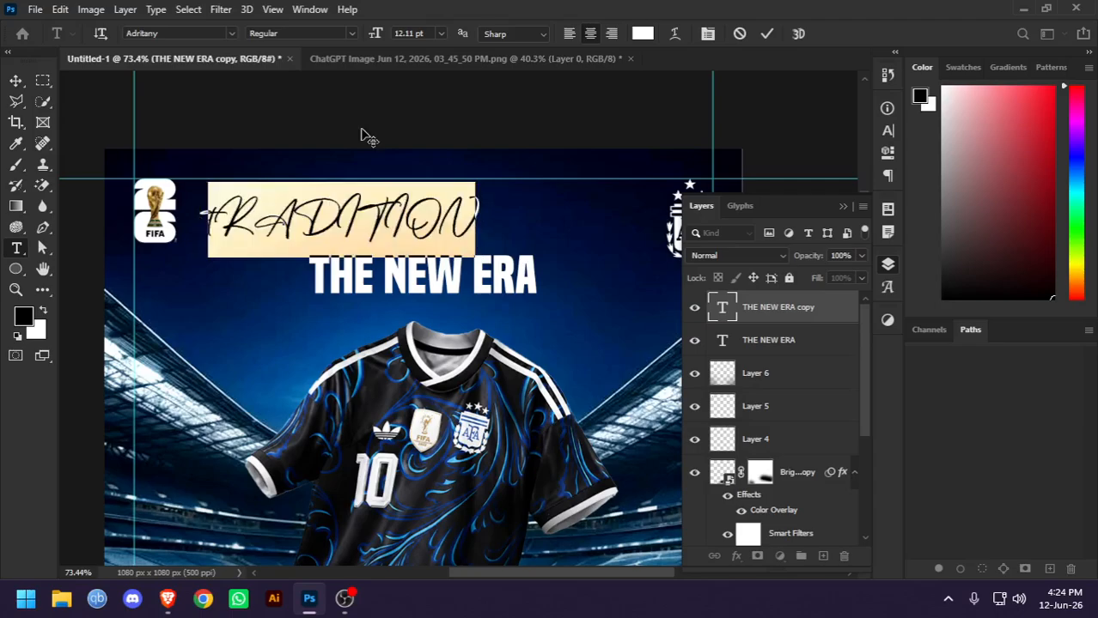
{"action": "left_click", "coordinate": [706, 40]}
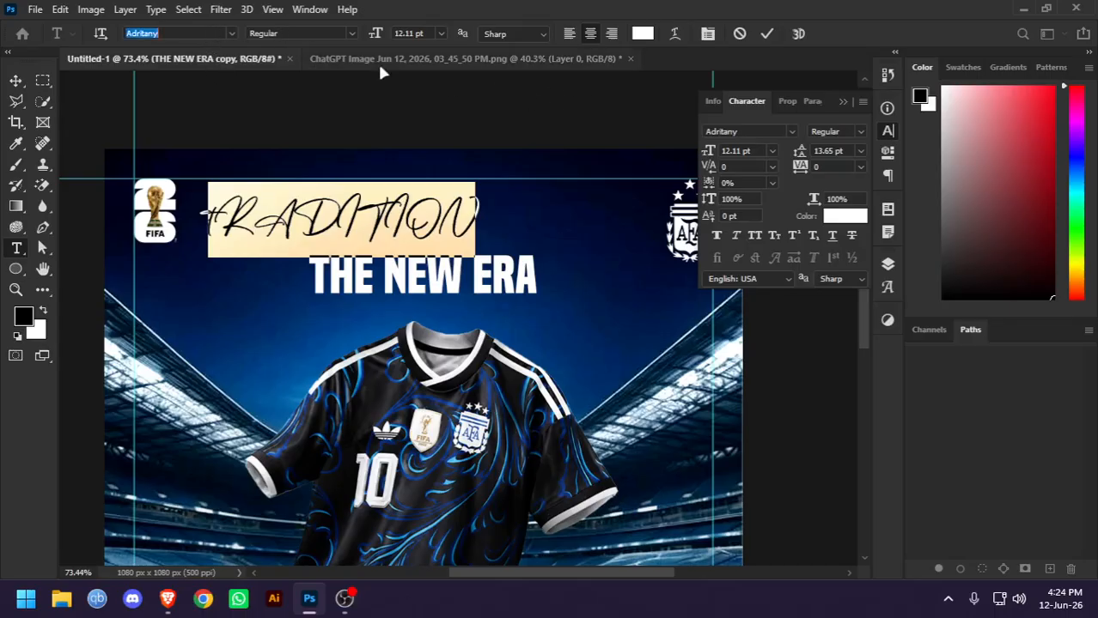
{"action": "left_click", "coordinate": [230, 33]}
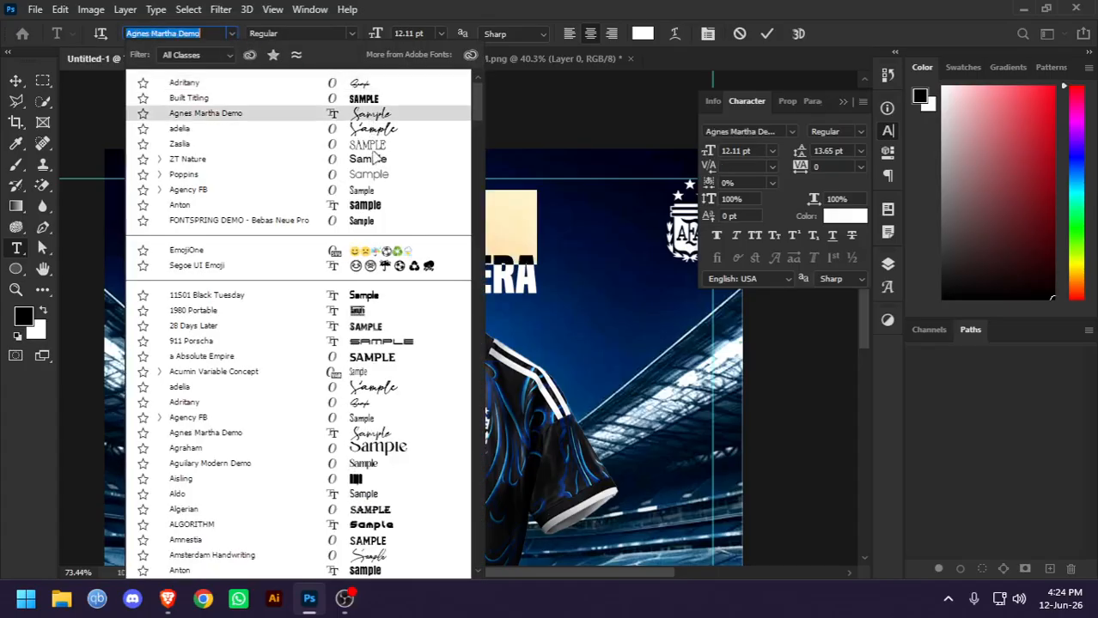
{"action": "left_click", "coordinate": [375, 389]}
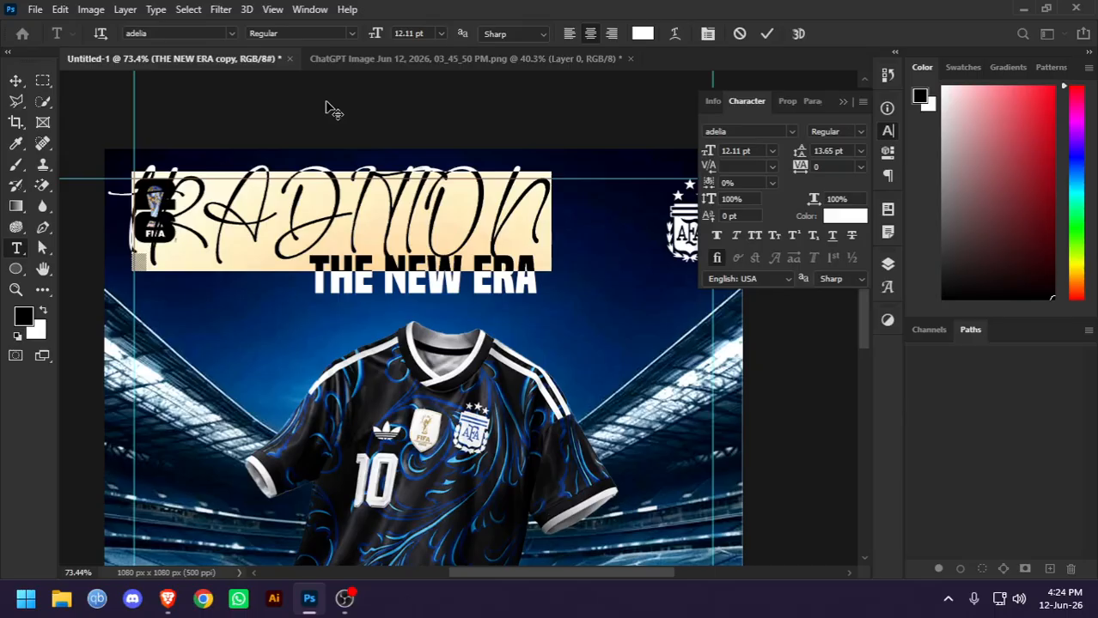
{"action": "type", "text": "Tra"}
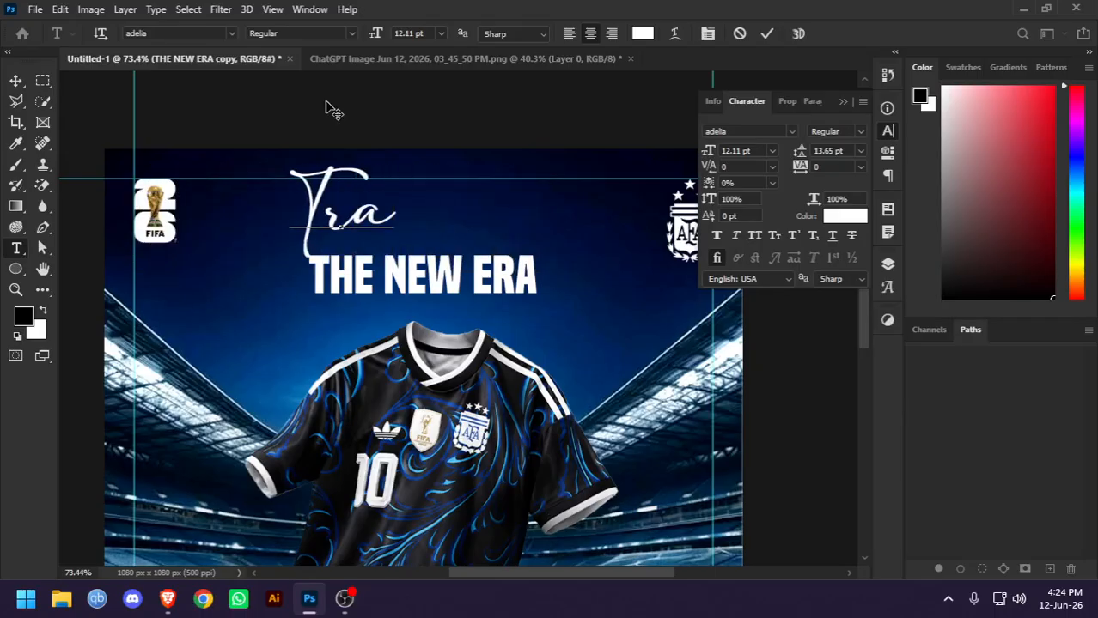
{"action": "type", "text": "dition"}
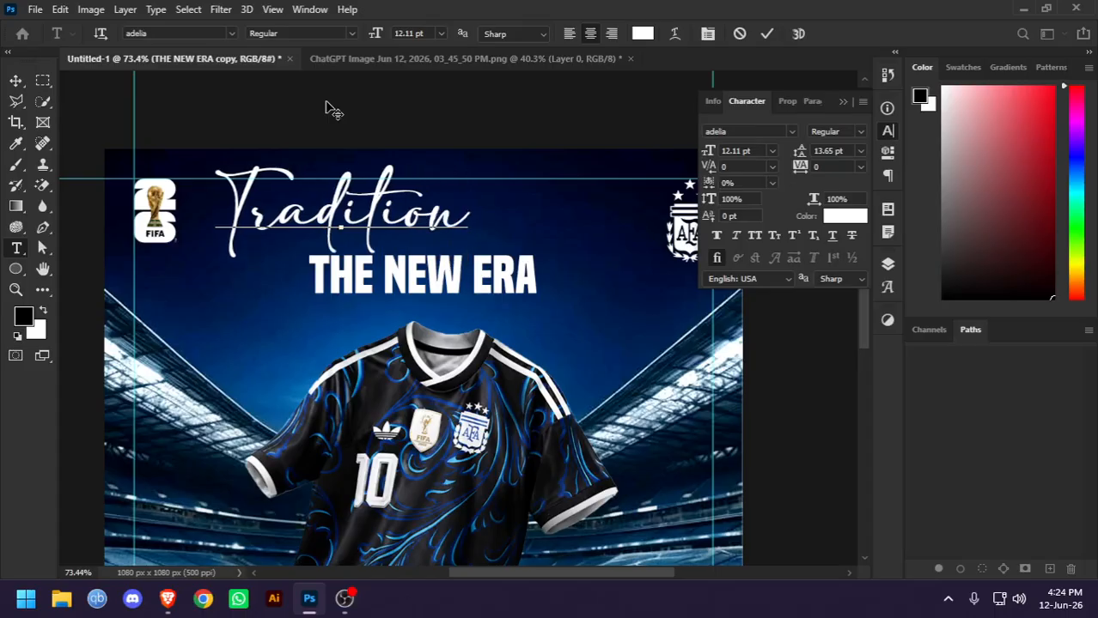
{"action": "left_click", "coordinate": [764, 32]}
{"action": "key", "text": "v"}
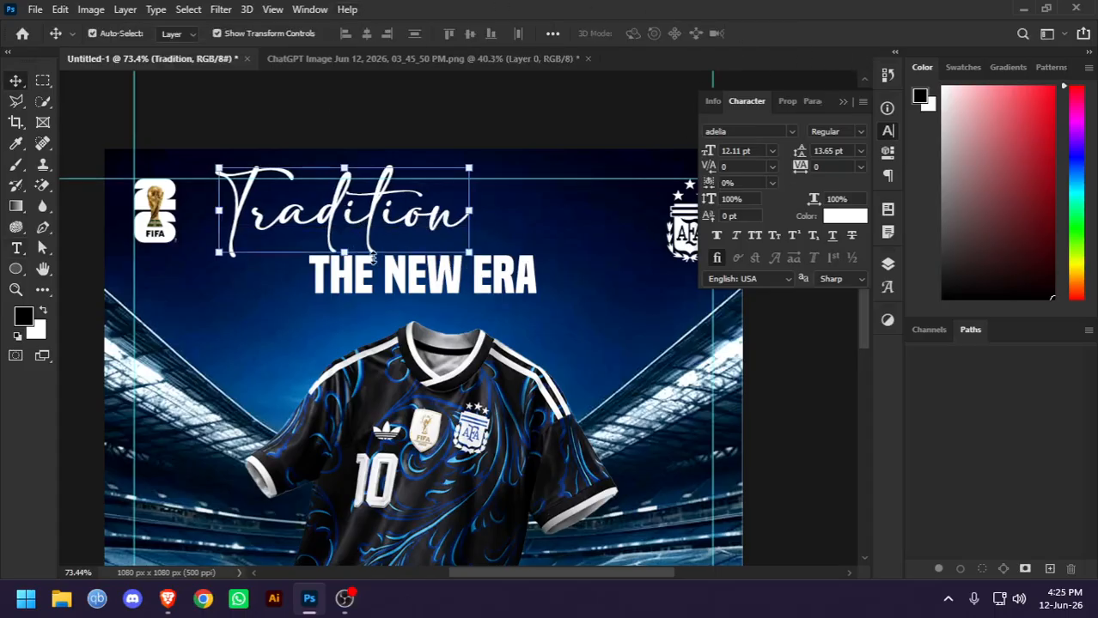
Scale the Tradition text down to about 6.28 pt over the start of the title and change its font to Adritany
{"action": "mouse_move", "coordinate": [373, 256]}
{"action": "left_mouse_down"}
{"action": "mouse_move", "coordinate": [343, 241]}
{"action": "mouse_move", "coordinate": [343, 216]}
{"action": "mouse_move", "coordinate": [359, 213]}
{"action": "mouse_move", "coordinate": [361, 249]}
{"action": "left_mouse_up"}
{"action": "key", "text": "Return"}
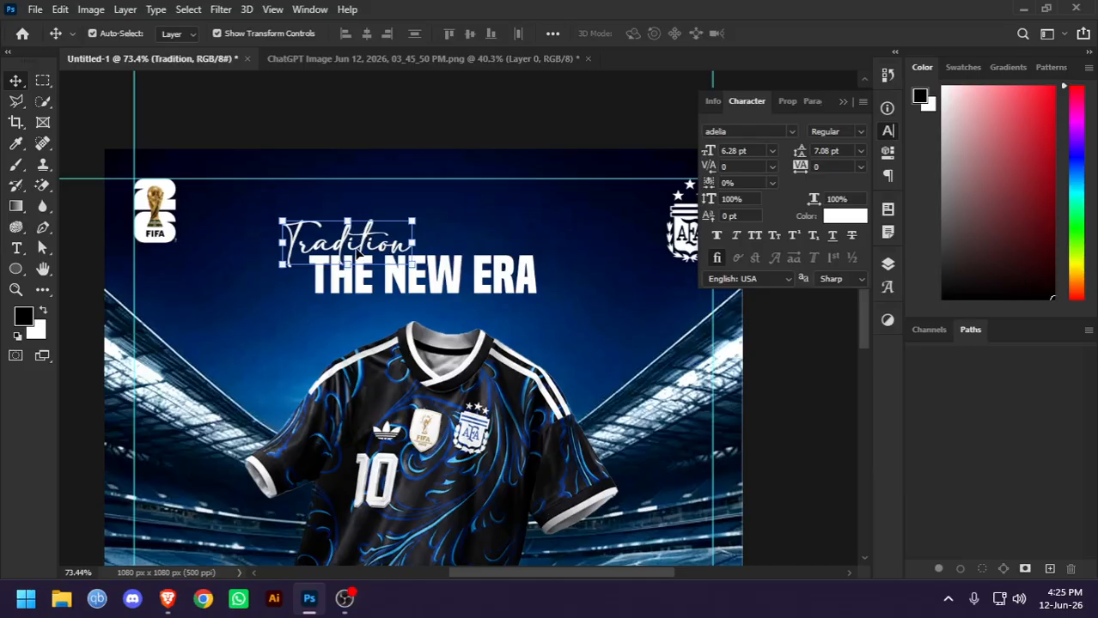
{"action": "double_click", "coordinate": [358, 249]}
{"action": "left_click", "coordinate": [230, 32]}
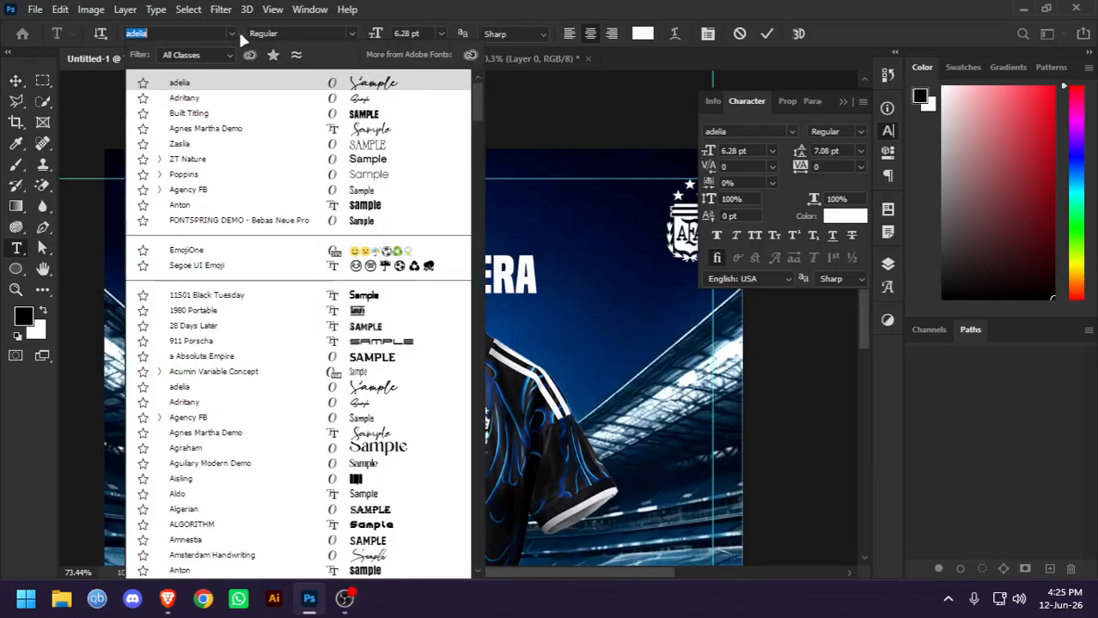
{"action": "left_click", "coordinate": [348, 98]}
{"action": "left_click", "coordinate": [767, 35]}
{"action": "key", "text": "v"}
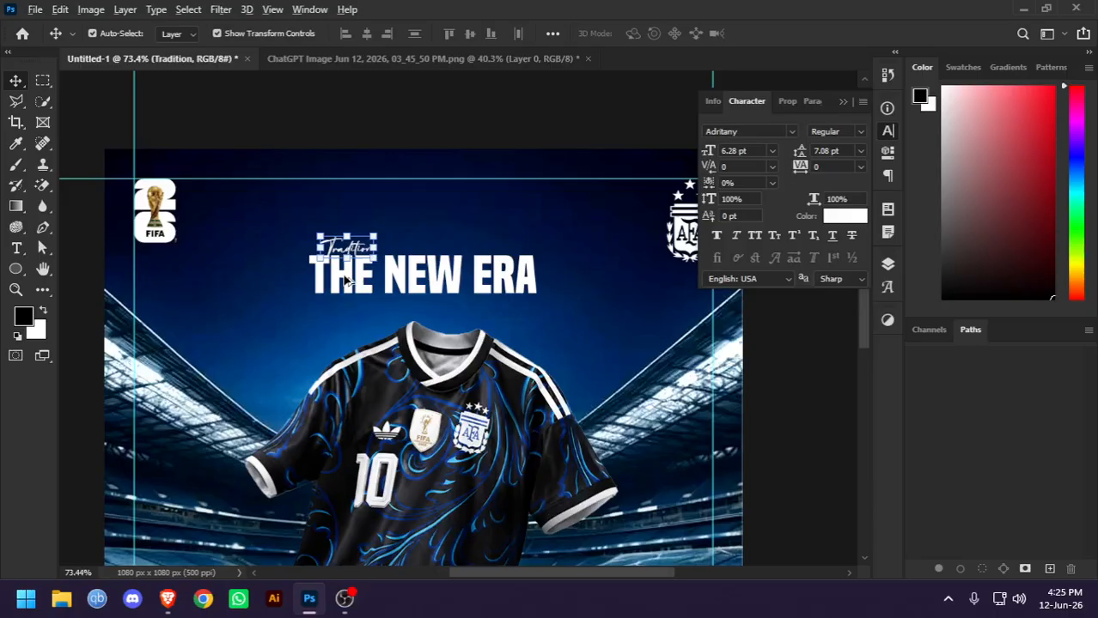
Enlarge the Tradition script to about 21.25 pt and position it overlapping the upper-left part of THE NEW ERA
{"action": "scroll", "coordinate": [344, 272], "scroll_direction": "up", "scroll_amount": 3}
{"action": "left_click_drag", "start_coordinate": [342, 213], "coordinate": [336, 160]}
{"action": "left_click_drag", "start_coordinate": [379, 209], "coordinate": [567, 338]}
{"action": "left_click_drag", "start_coordinate": [440, 257], "coordinate": [364, 233]}
{"action": "key", "text": "Return"}
{"action": "key", "text": "ctrl+0"}
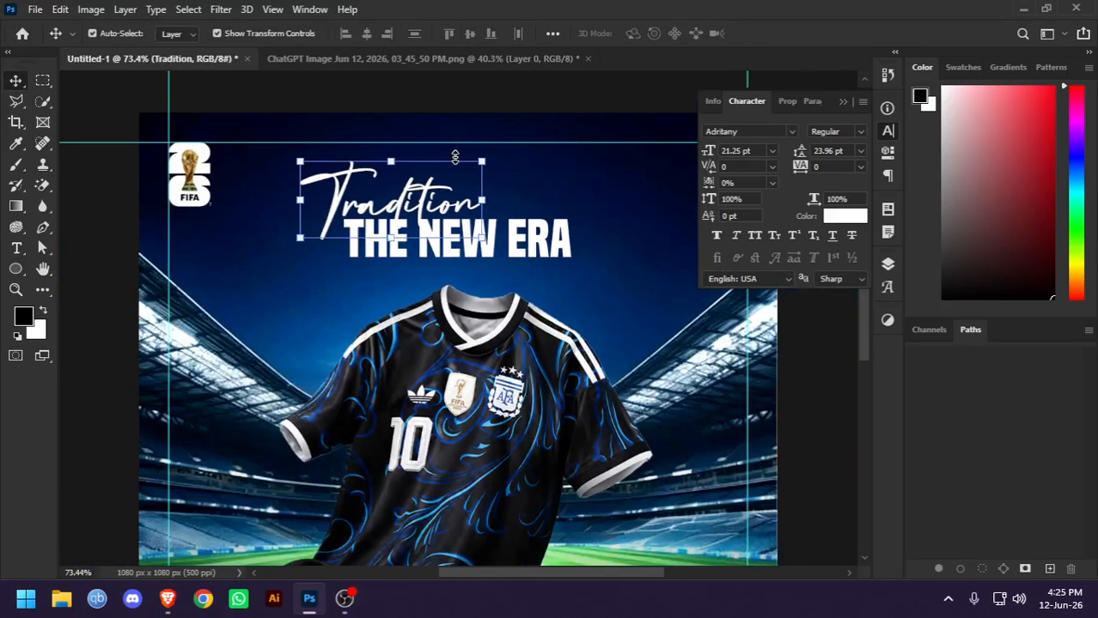
Compare with the reference pin, then add a separate text reading "meets innovation" near the collar in Poppins Thin Italic
{"action": "key", "text": "alt+Tab"}
{"action": "key", "text": "alt+Tab"}
{"action": "key", "text": "alt+Tab"}
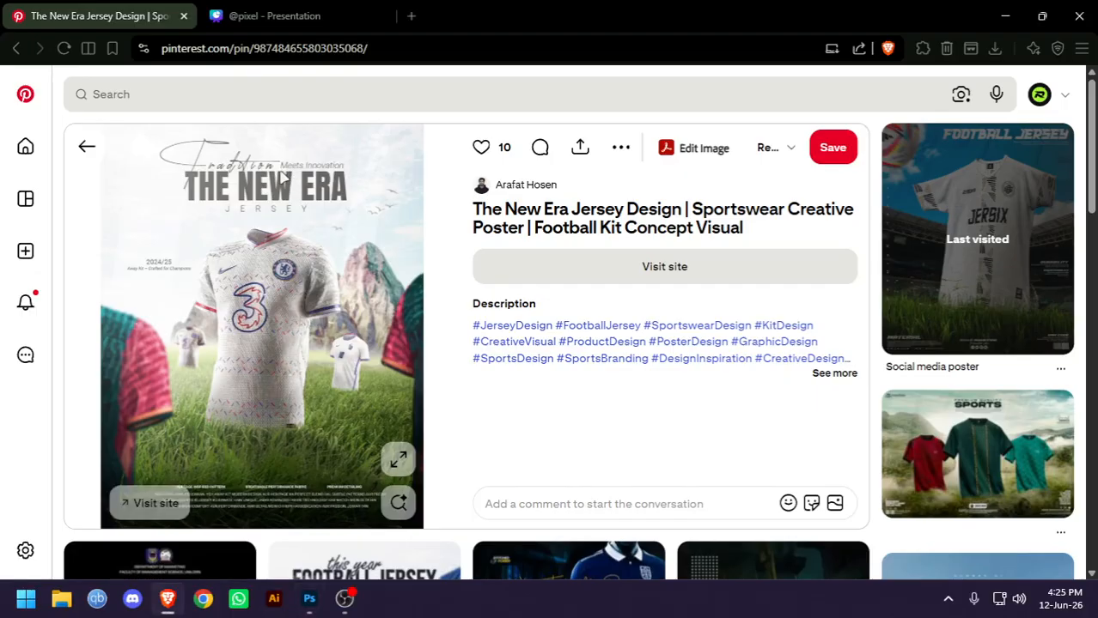
{"action": "key", "text": "alt+Tab"}
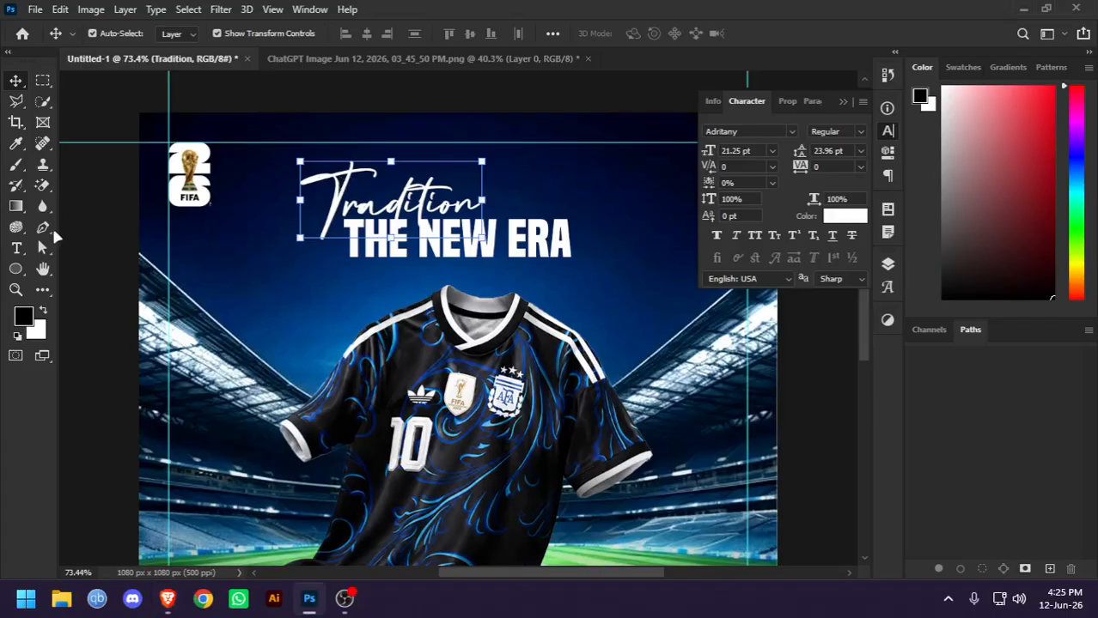
{"action": "left_click", "coordinate": [101, 236]}
{"action": "left_click", "coordinate": [18, 251]}
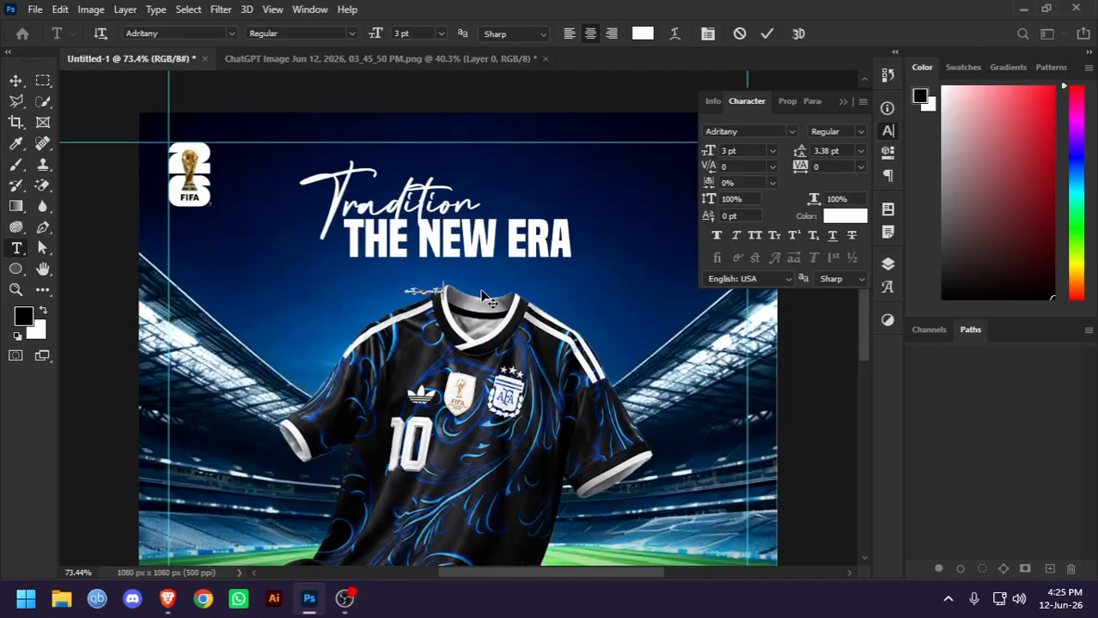
{"action": "key", "text": "ctrl+a"}
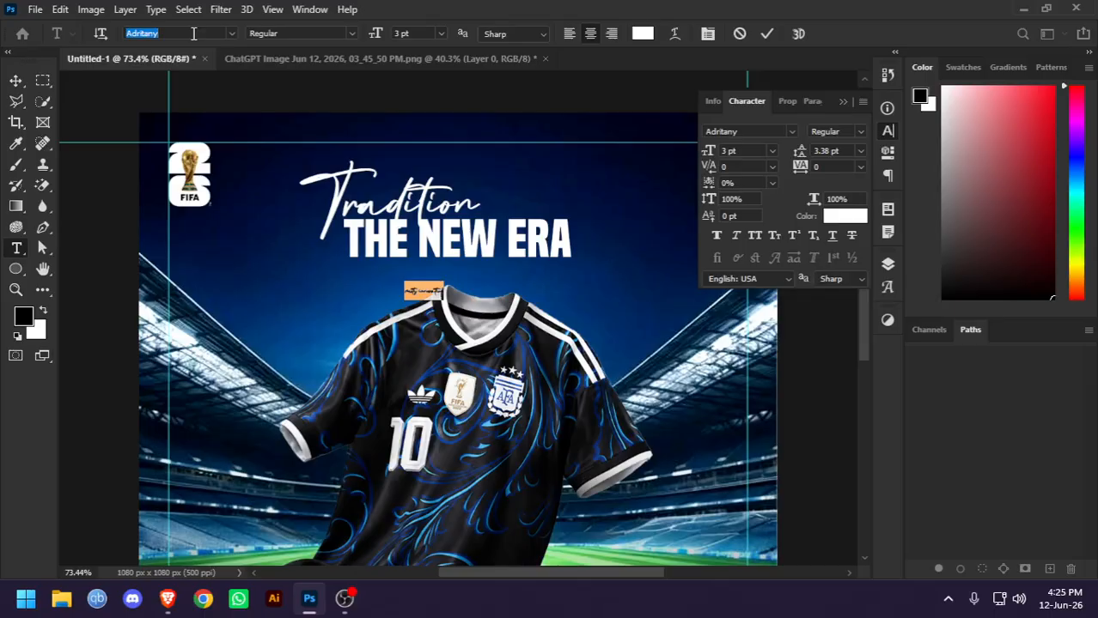
{"action": "type", "text": "pop"}
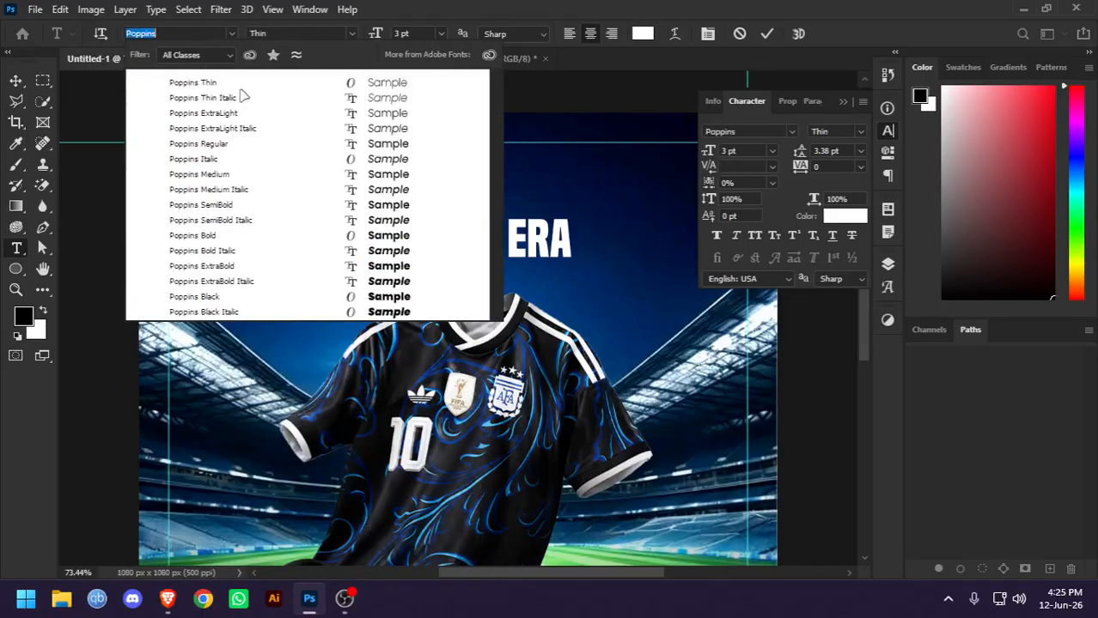
{"action": "left_click", "coordinate": [221, 101]}
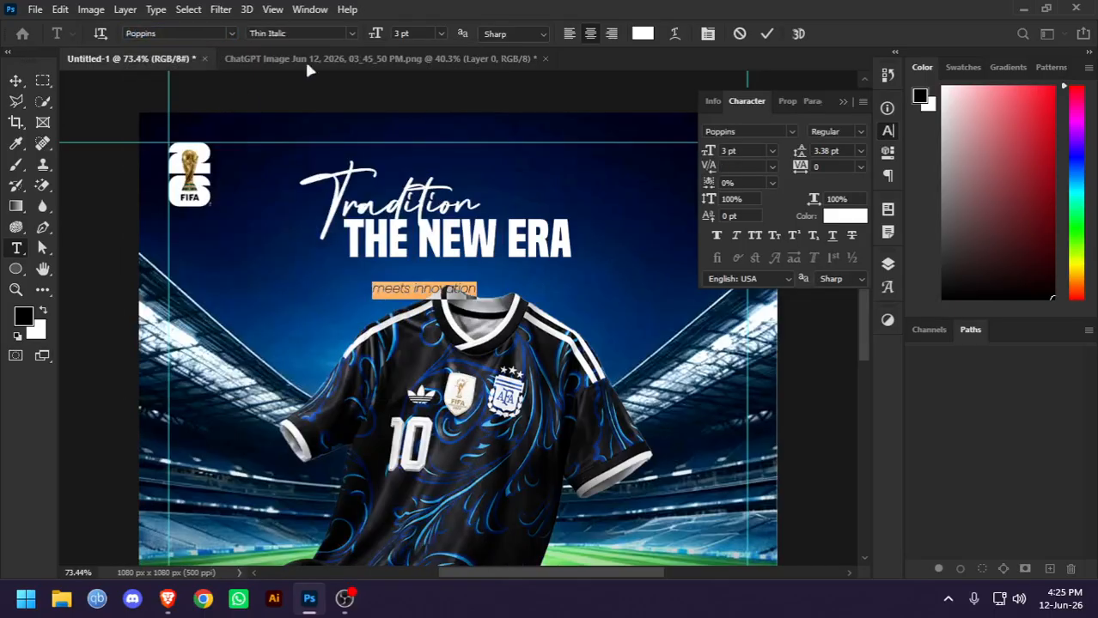
{"action": "left_click", "coordinate": [767, 33]}
Move the "meets innovation" text directly after the Tradition script, above the end of THE NEW ERA
{"action": "scroll", "coordinate": [475, 249], "scroll_direction": "up", "scroll_amount": 2}
{"action": "left_click", "coordinate": [15, 80]}
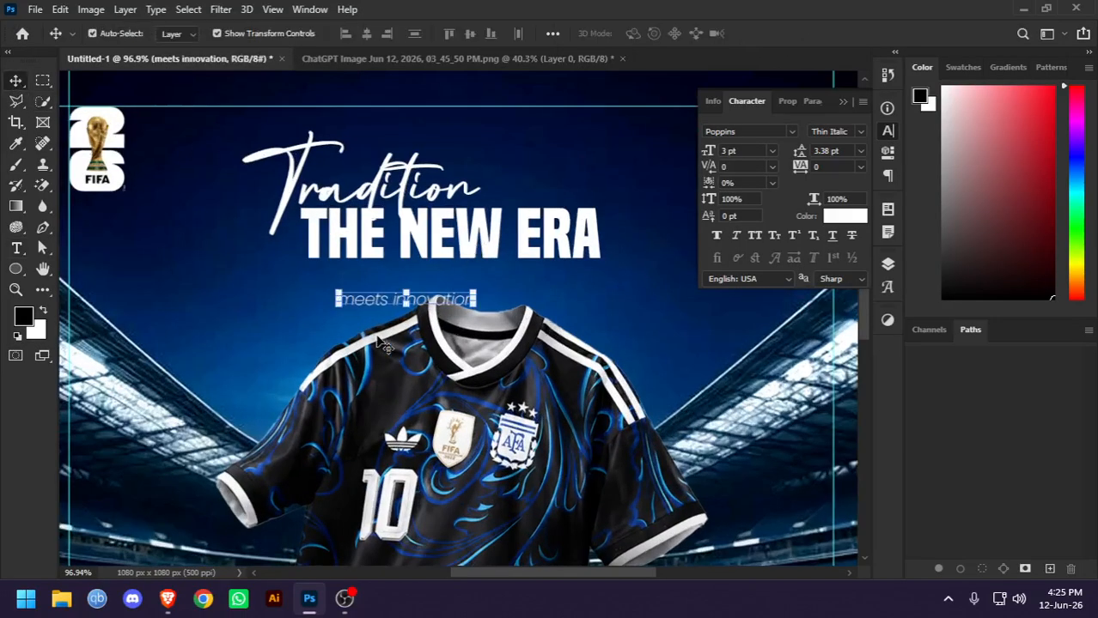
{"action": "left_click_drag", "start_coordinate": [383, 302], "coordinate": [527, 190]}
Enlarge the THE NEW ERA title to about 12.81 pt so its right edge lines up with the end of "meets innovation"
{"action": "left_click", "coordinate": [596, 247]}
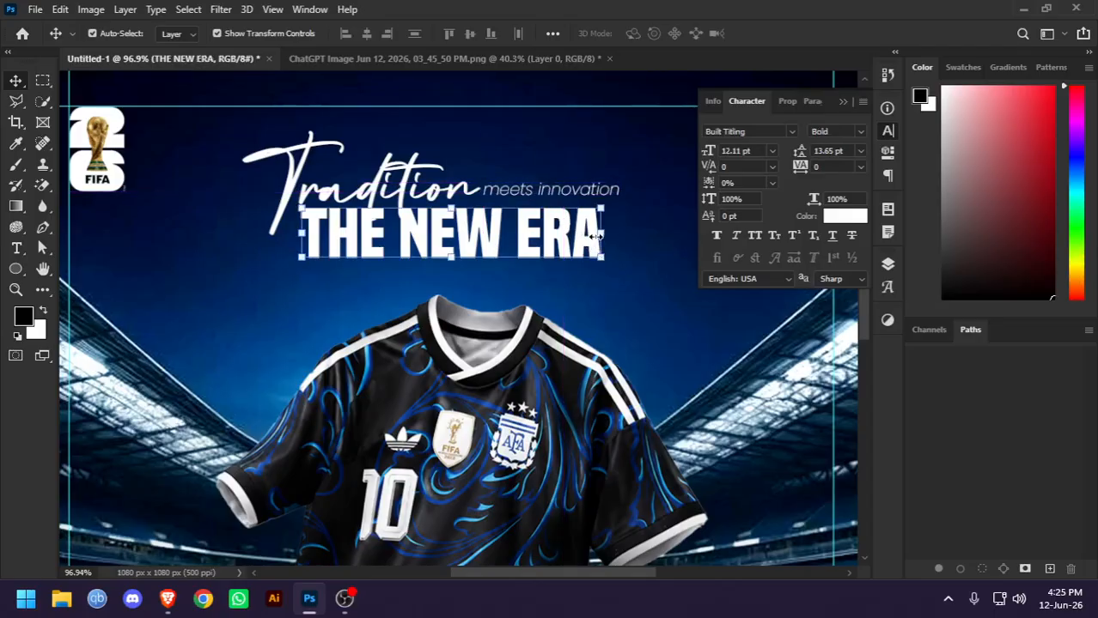
{"action": "left_click_drag", "start_coordinate": [605, 231], "coordinate": [619, 236]}
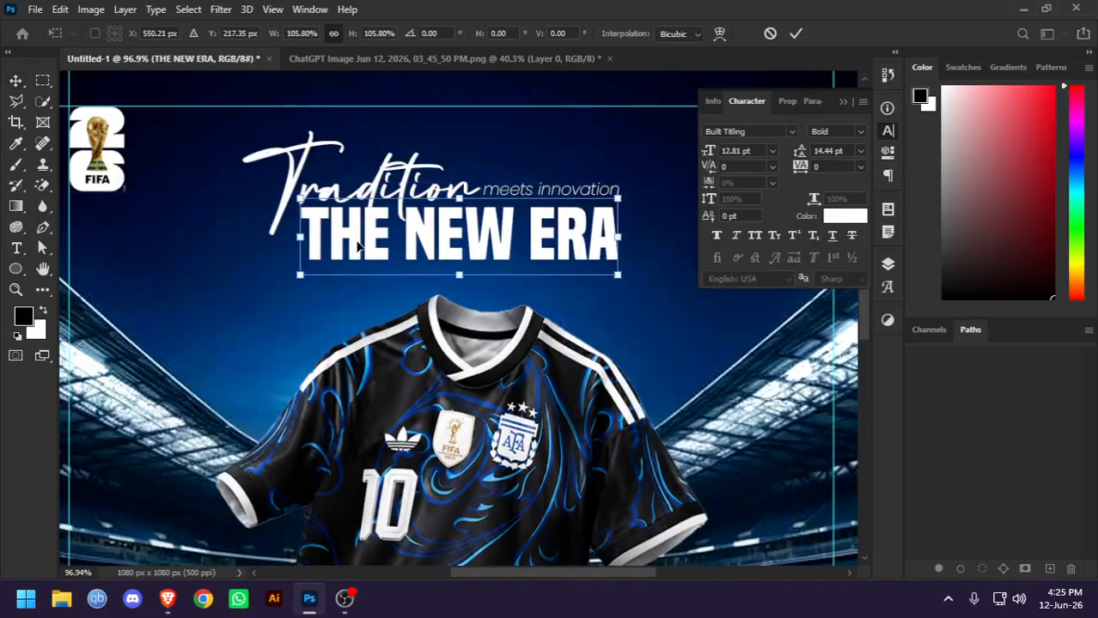
{"action": "key", "text": "Return"}
{"action": "scroll", "coordinate": [429, 178], "scroll_direction": "down", "scroll_amount": 2, "text": "alt"}
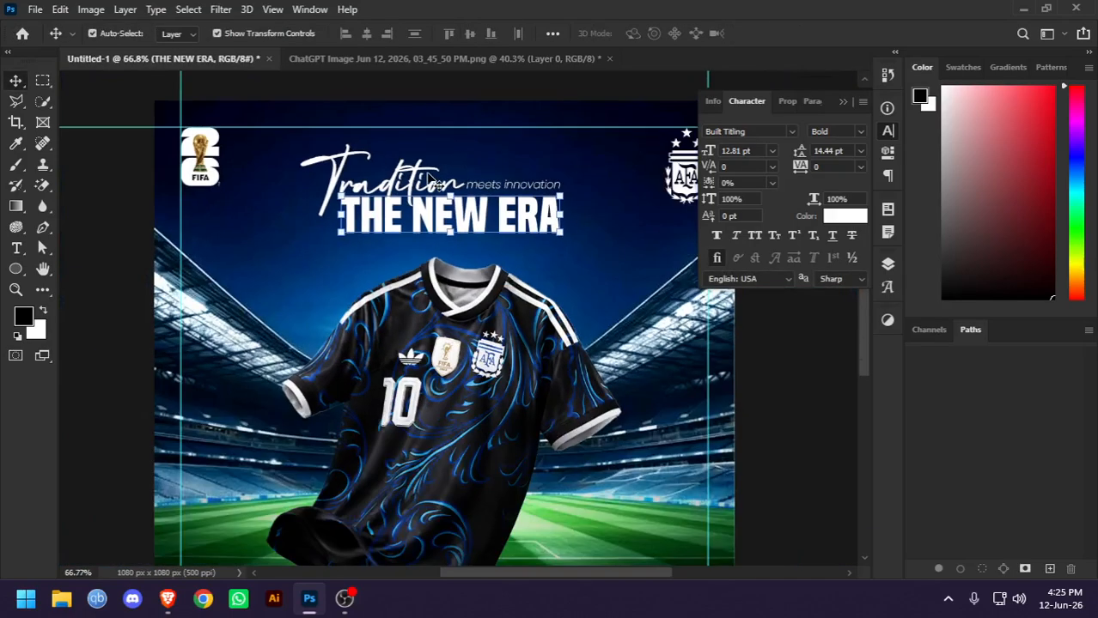
{"action": "left_click", "coordinate": [106, 203]}
{"action": "scroll", "coordinate": [414, 218], "scroll_direction": "up", "scroll_amount": 3}
{"action": "mouse_move", "coordinate": [430, 211]}
{"action": "left_mouse_down"}
{"action": "mouse_move", "coordinate": [431, 222]}
{"action": "mouse_move", "coordinate": [432, 211]}
{"action": "left_mouse_up"}
Duplicate the THE NEW ERA title directly below itself and replace the copy's text with "JERSEY"
{"action": "left_click", "coordinate": [584, 232]}
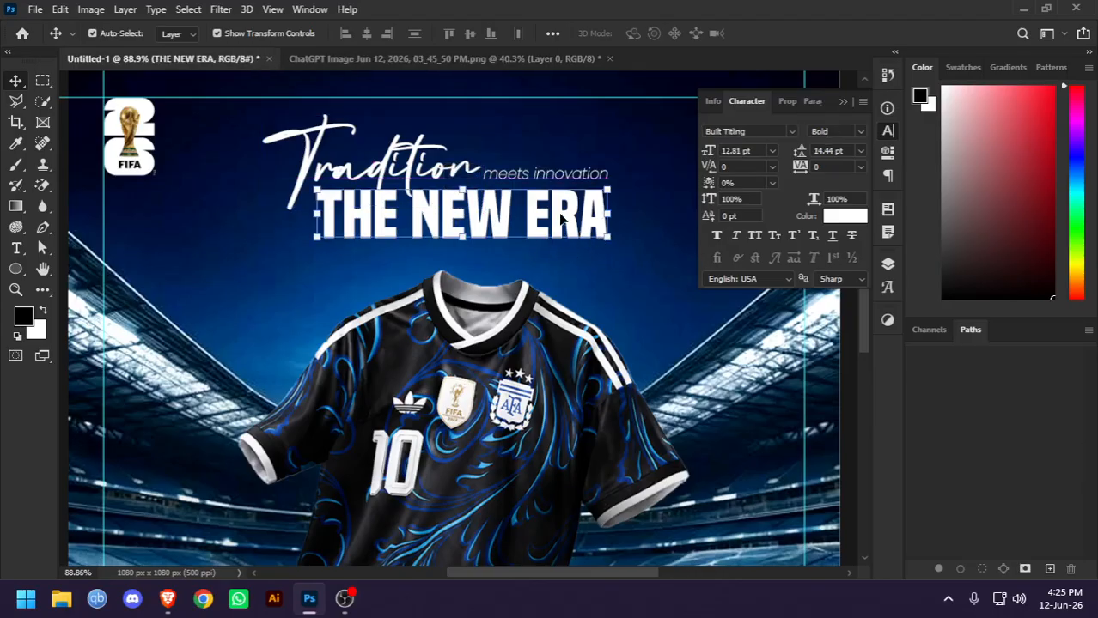
{"action": "left_click_drag", "start_coordinate": [551, 239], "coordinate": [552, 297]}
{"action": "double_click", "coordinate": [557, 275]}
{"action": "type", "text": "J"}
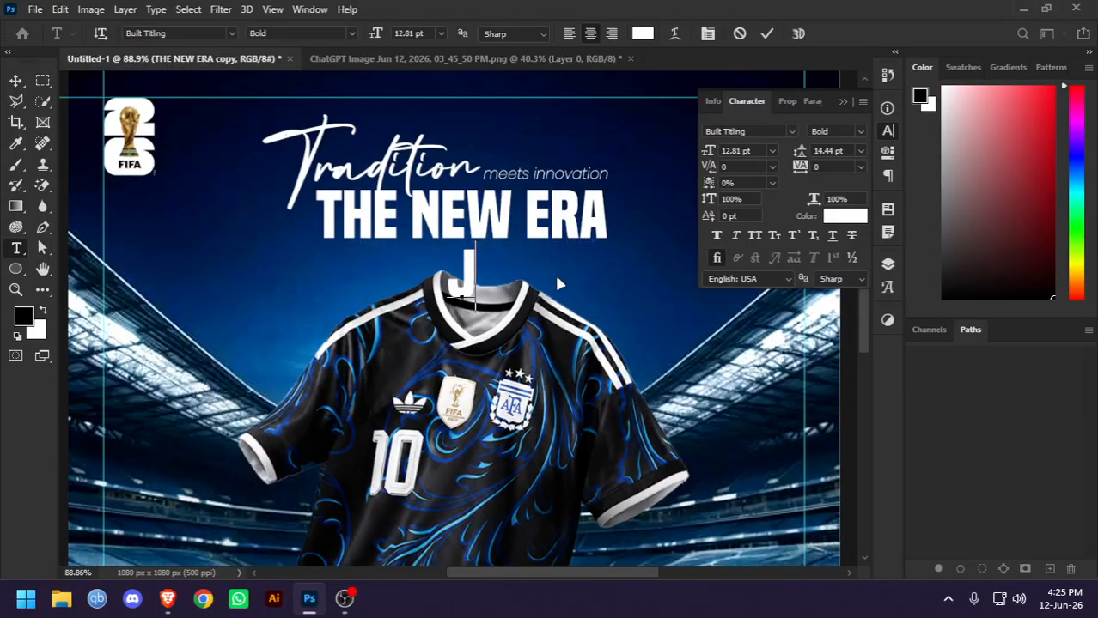
{"action": "type", "text": "ERSEY"}
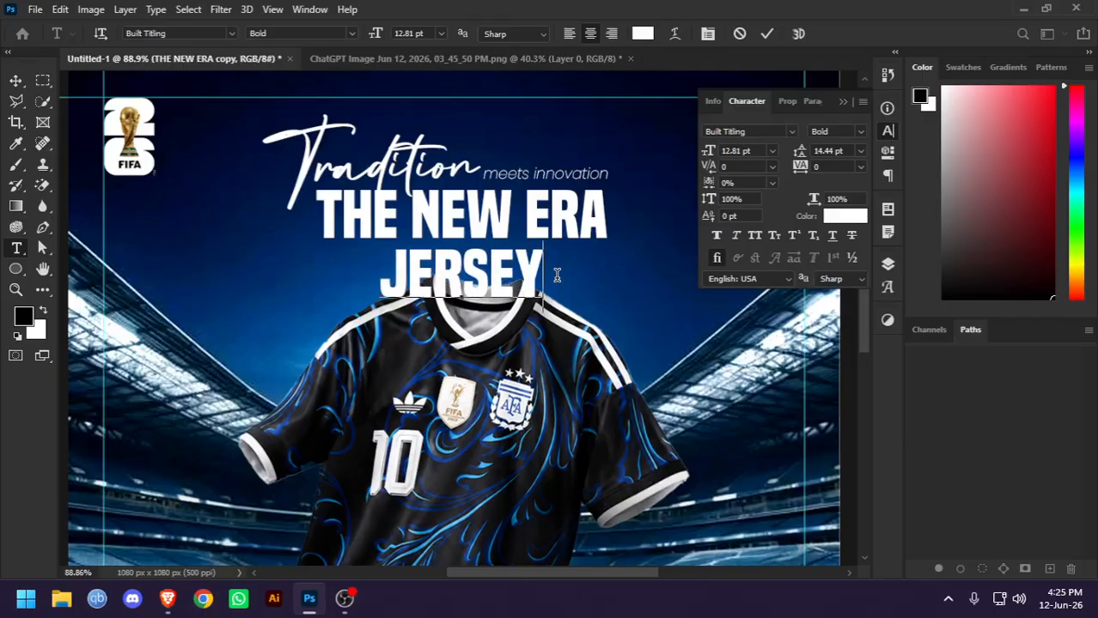
Change the JERSEY text's font to Poppins Regular and set its tracking to 460
{"action": "key", "text": "ctrl+a"}
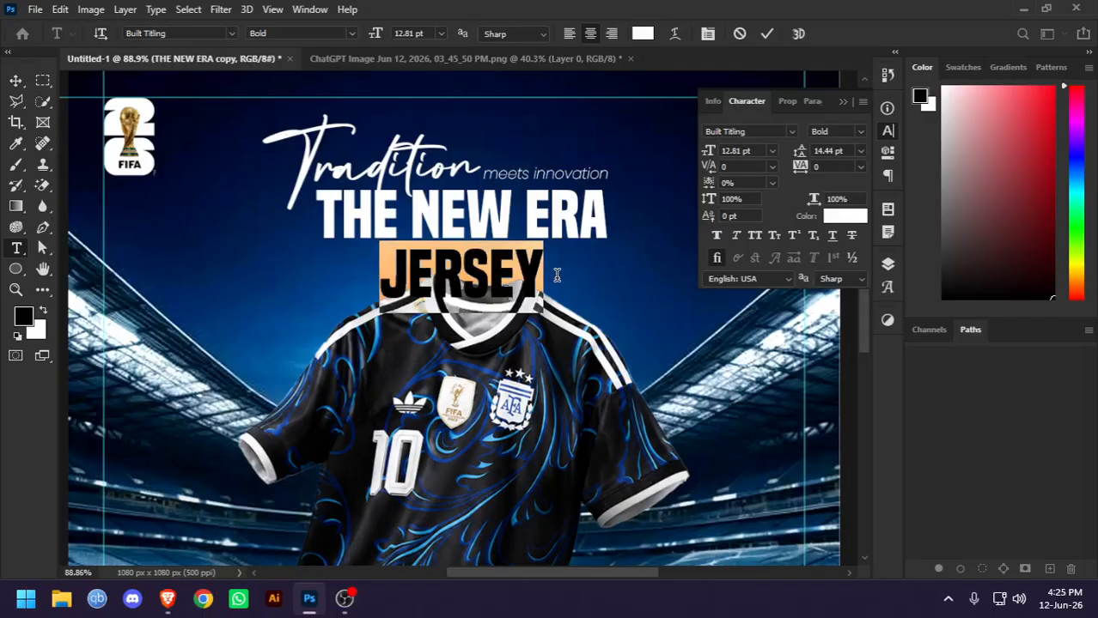
{"action": "left_click", "coordinate": [196, 33]}
{"action": "type", "text": "popp"}
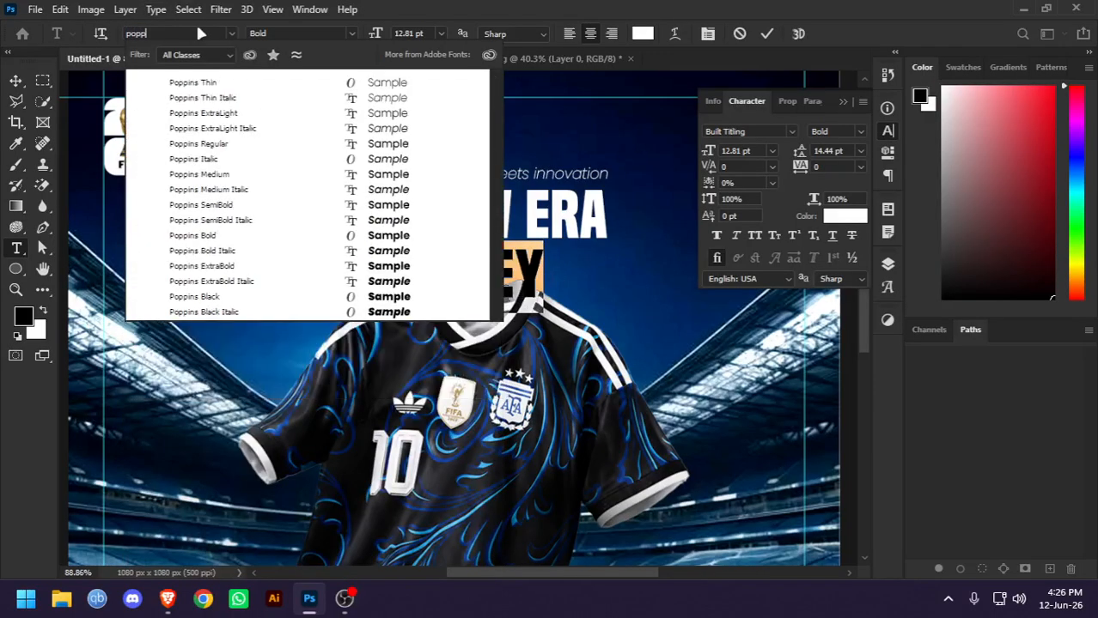
{"action": "key", "text": "Down"}
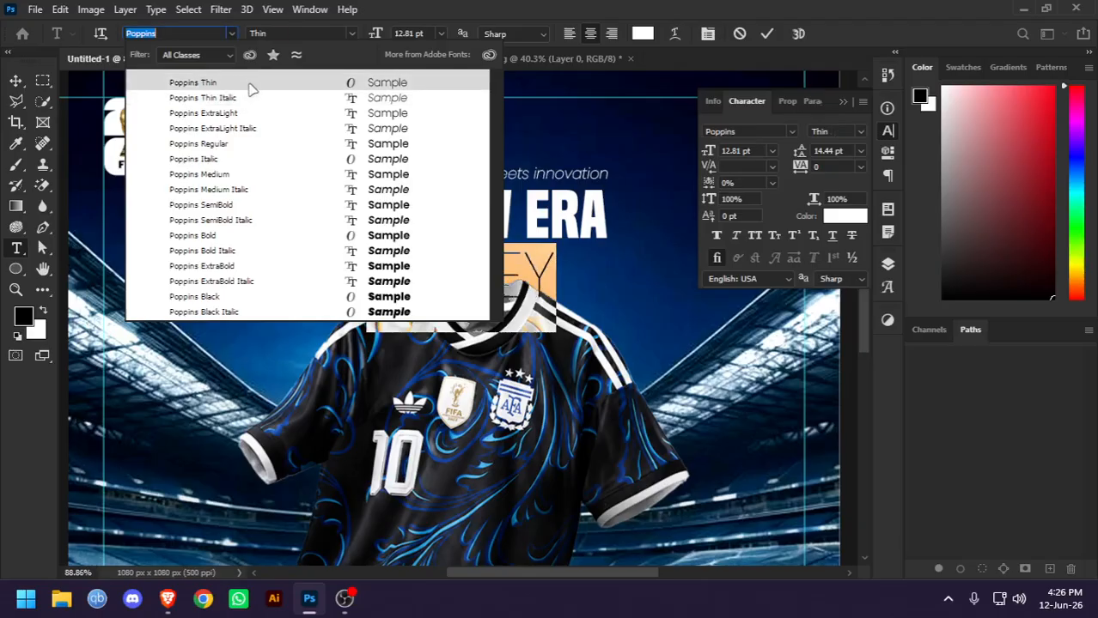
{"action": "left_click", "coordinate": [249, 144]}
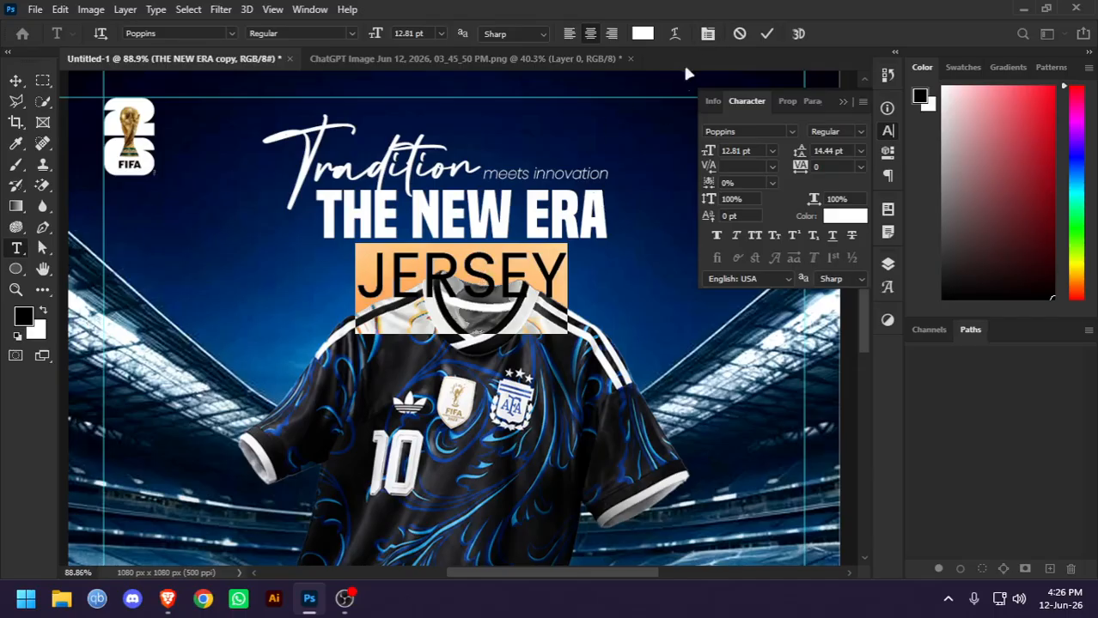
{"action": "left_click", "coordinate": [709, 35]}
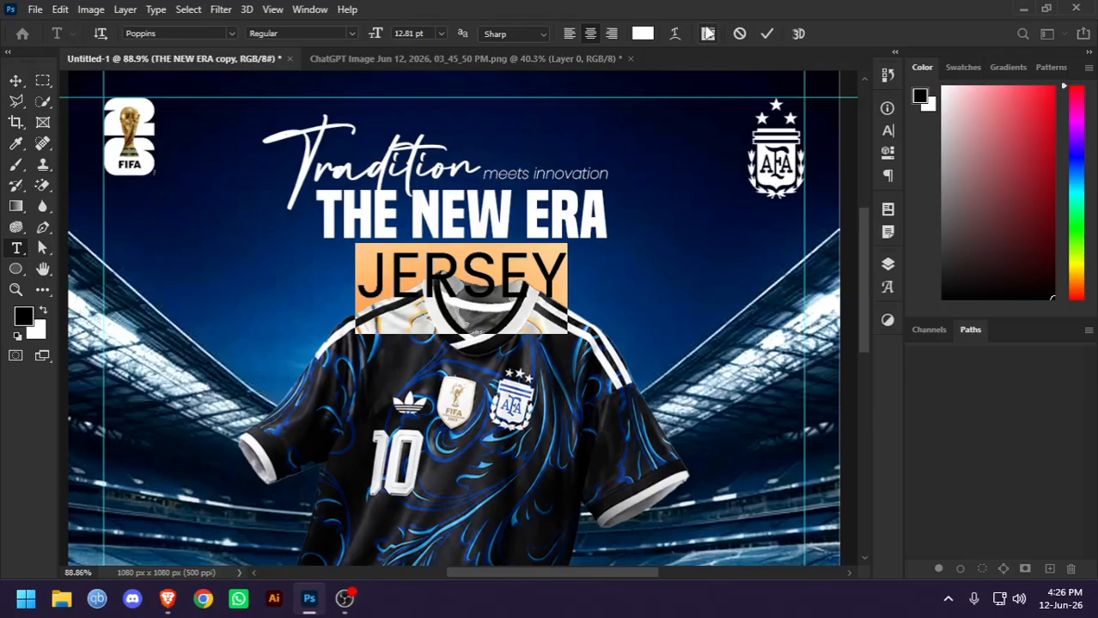
{"action": "left_click", "coordinate": [709, 36]}
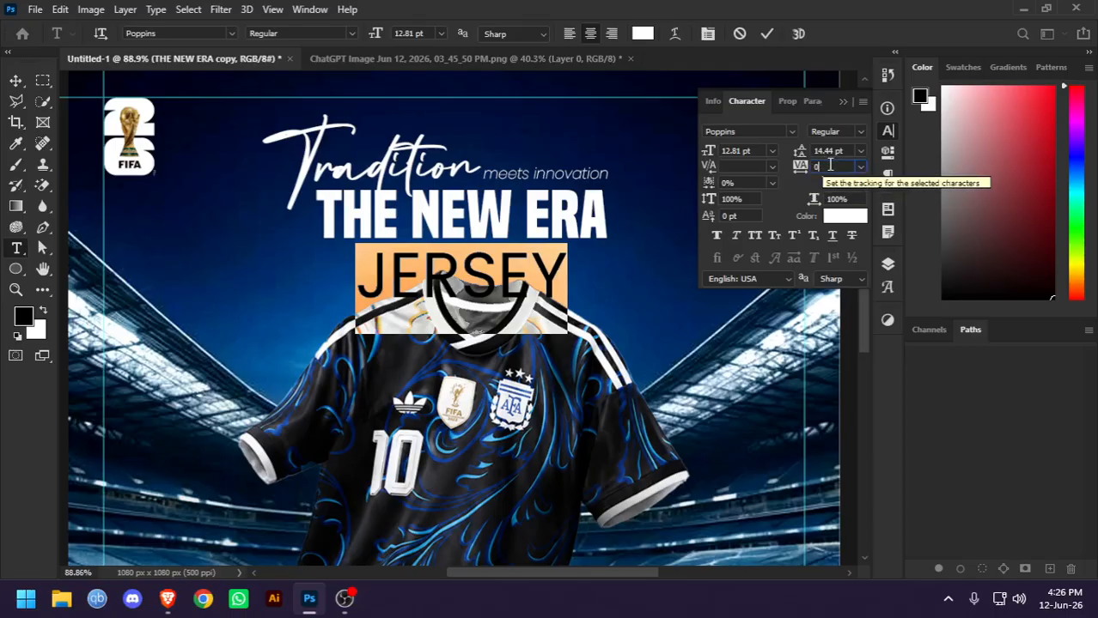
{"action": "scroll", "coordinate": [831, 165], "scroll_direction": "up", "scroll_amount": 18}
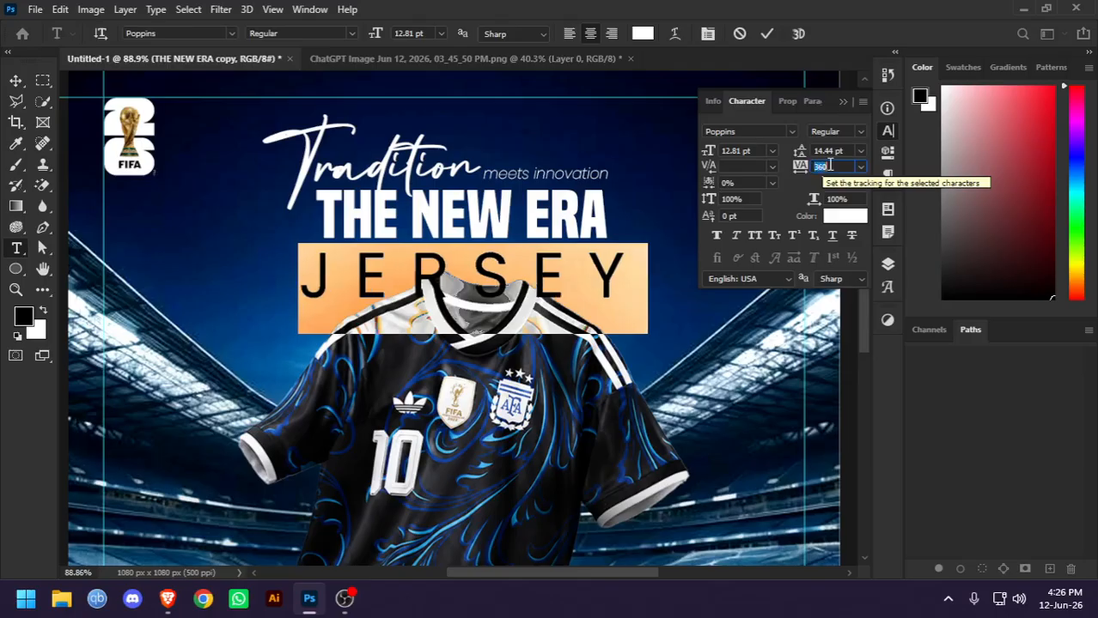
{"action": "scroll", "coordinate": [830, 165], "scroll_direction": "up", "scroll_amount": 4}
{"action": "scroll", "coordinate": [830, 164], "scroll_direction": "up", "scroll_amount": 1}
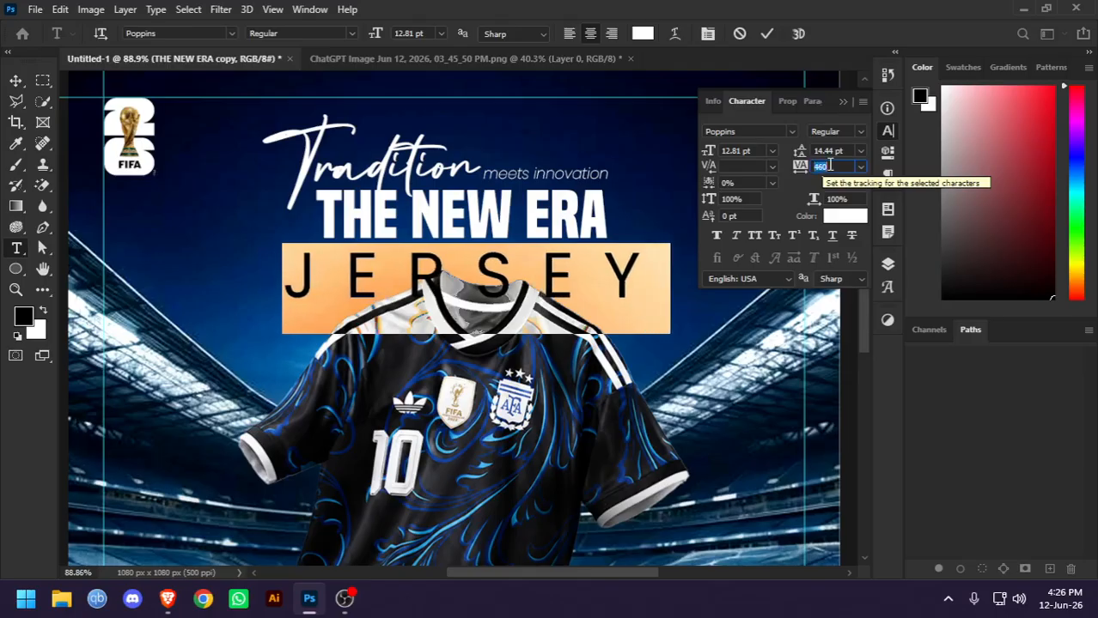
{"action": "left_click", "coordinate": [766, 33]}
{"action": "key", "text": "v"}
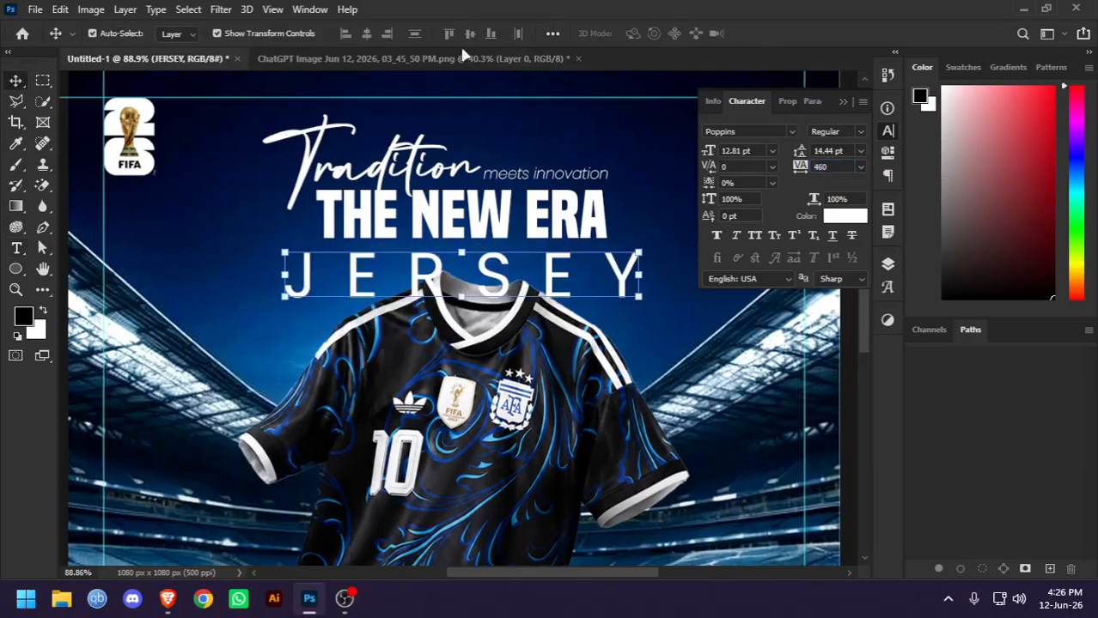
Scale the JERSEY text down to about 2.32 pt, keeping it directly beneath THE NEW ERA
{"action": "left_click", "coordinate": [463, 298]}
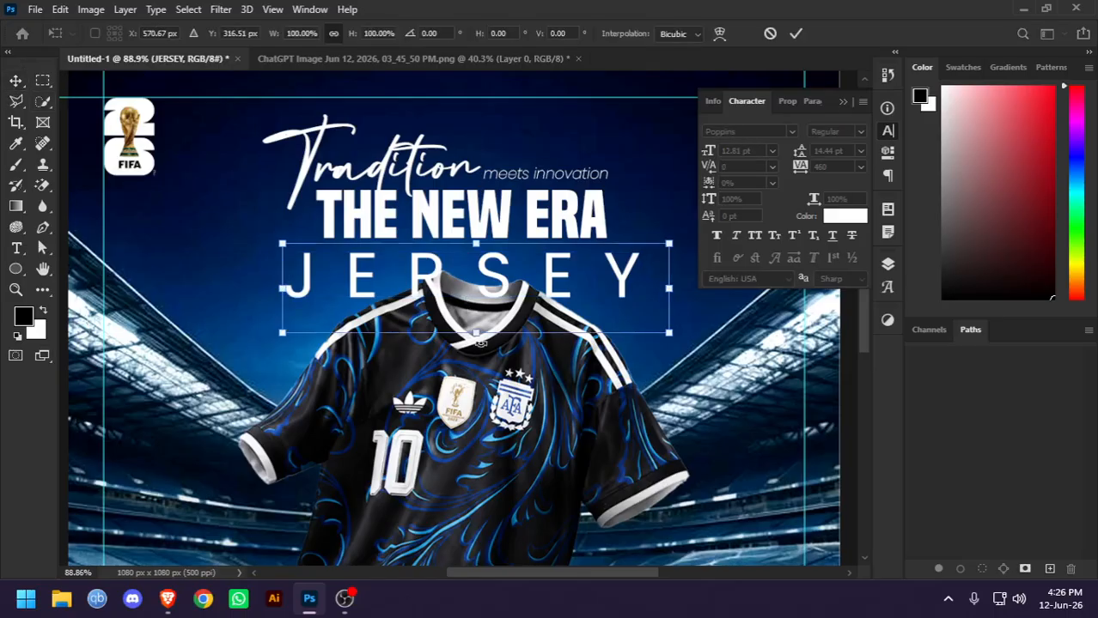
{"action": "left_click_drag", "start_coordinate": [475, 331], "coordinate": [483, 257]}
{"action": "key", "text": "Return"}
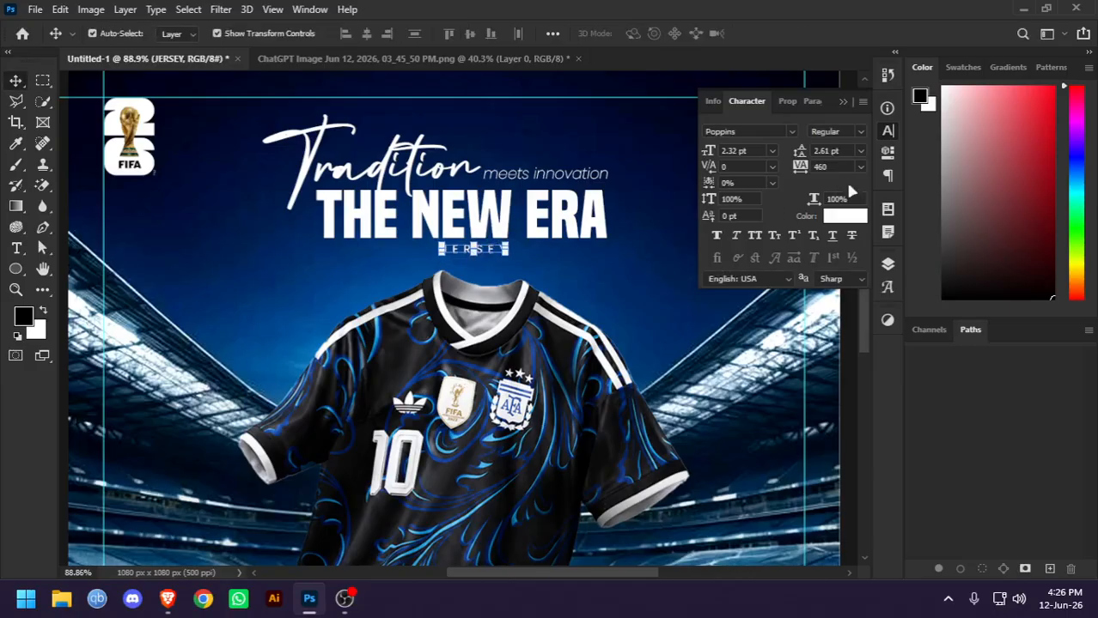
Widen the letter spacing of the small JERSEY text to a tracking of 1580
{"action": "double_click", "coordinate": [487, 256]}
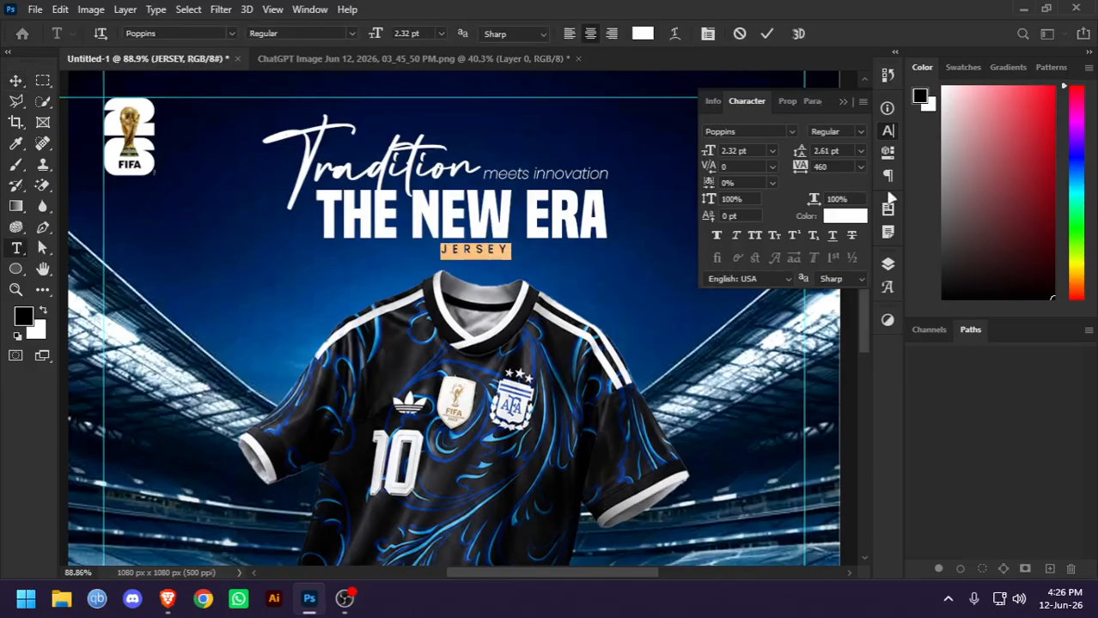
{"action": "key", "text": "shift+Up"}
{"action": "key", "text": "shift+Up"}
{"action": "key", "text": "shift+Up"}
{"action": "key", "text": "shift+Up"}
{"action": "key", "text": "shift+Up"}
{"action": "key", "text": "shift+Up"}
{"action": "key", "text": "shift+Up"}
{"action": "key", "text": "shift+Up"}
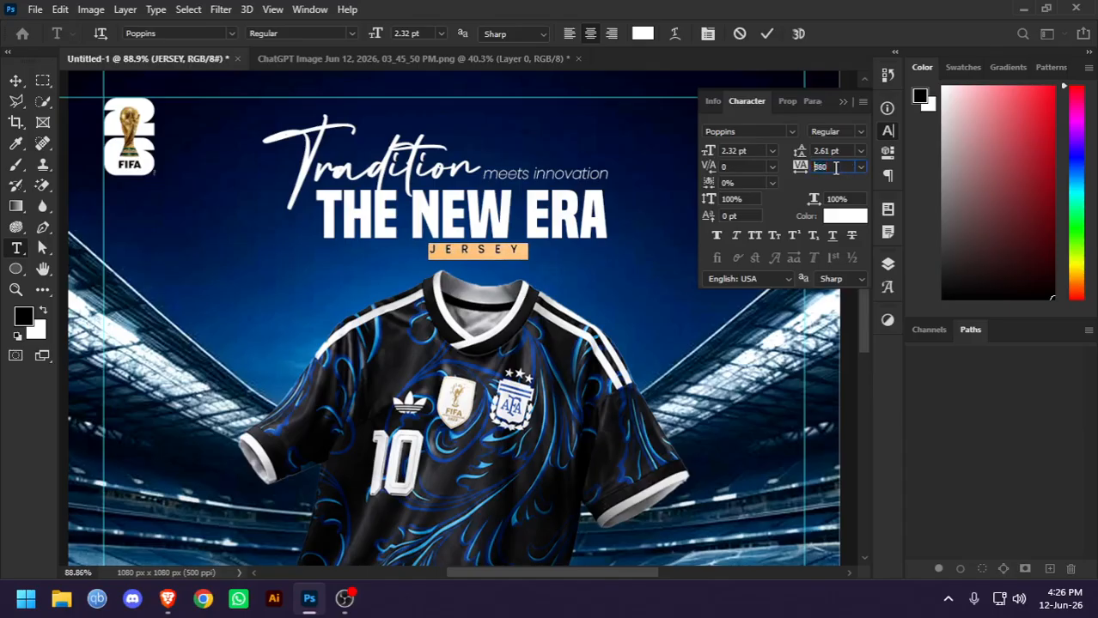
{"action": "key", "text": "shift+Up"}
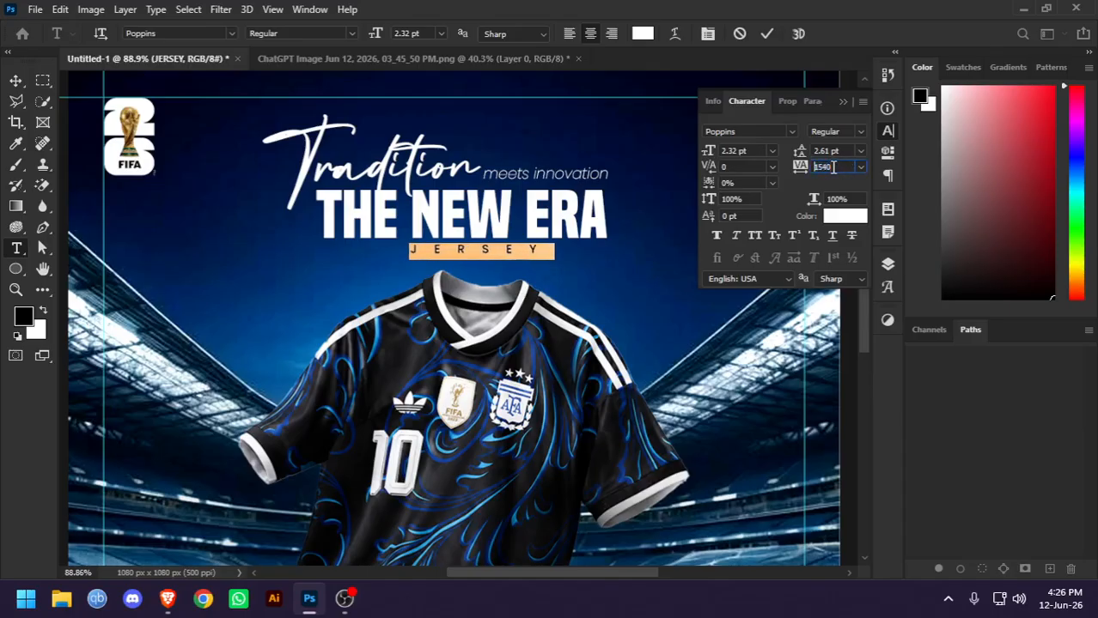
{"action": "key", "text": "Up"}
{"action": "key", "text": "Up"}
{"action": "left_click", "coordinate": [767, 35]}
{"action": "key", "text": "v"}
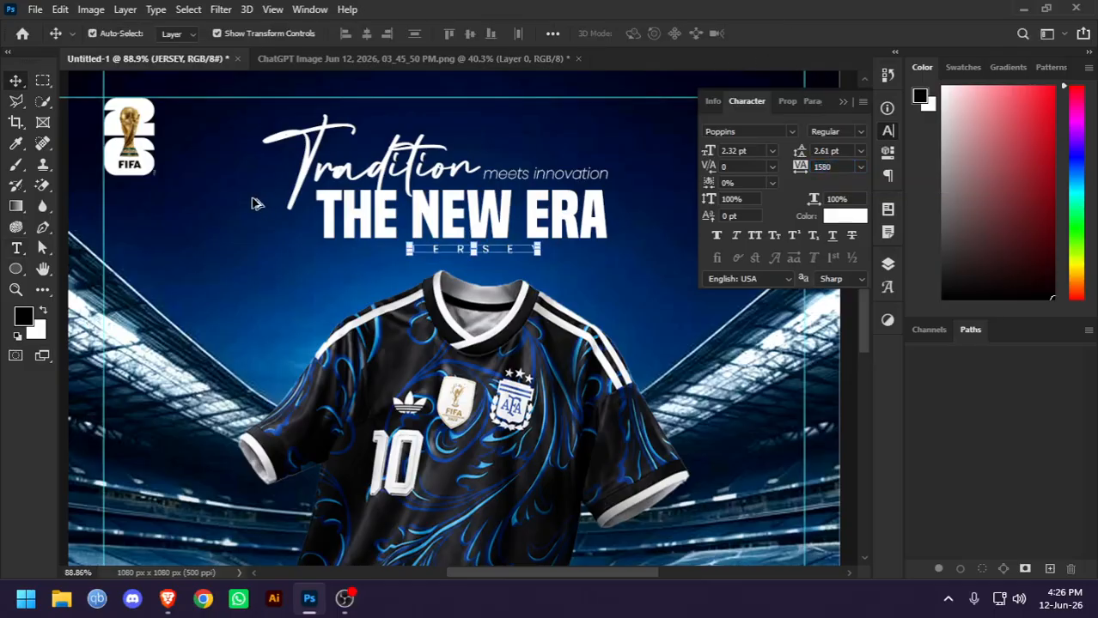
Shift the JERSEY line slightly left to centre it beneath THE NEW ERA
{"action": "scroll", "coordinate": [257, 203], "scroll_direction": "down", "scroll_amount": 5}
{"action": "left_click", "coordinate": [163, 151]}
{"action": "scroll", "coordinate": [402, 199], "scroll_direction": "up", "scroll_amount": 4}
{"action": "mouse_move", "coordinate": [520, 198]}
{"action": "left_mouse_down"}
{"action": "mouse_move", "coordinate": [500, 201]}
{"action": "mouse_move", "coordinate": [509, 199]}
{"action": "left_mouse_up"}
{"action": "scroll", "coordinate": [521, 200], "scroll_direction": "down", "scroll_amount": 4}
{"action": "left_click", "coordinate": [145, 211]}
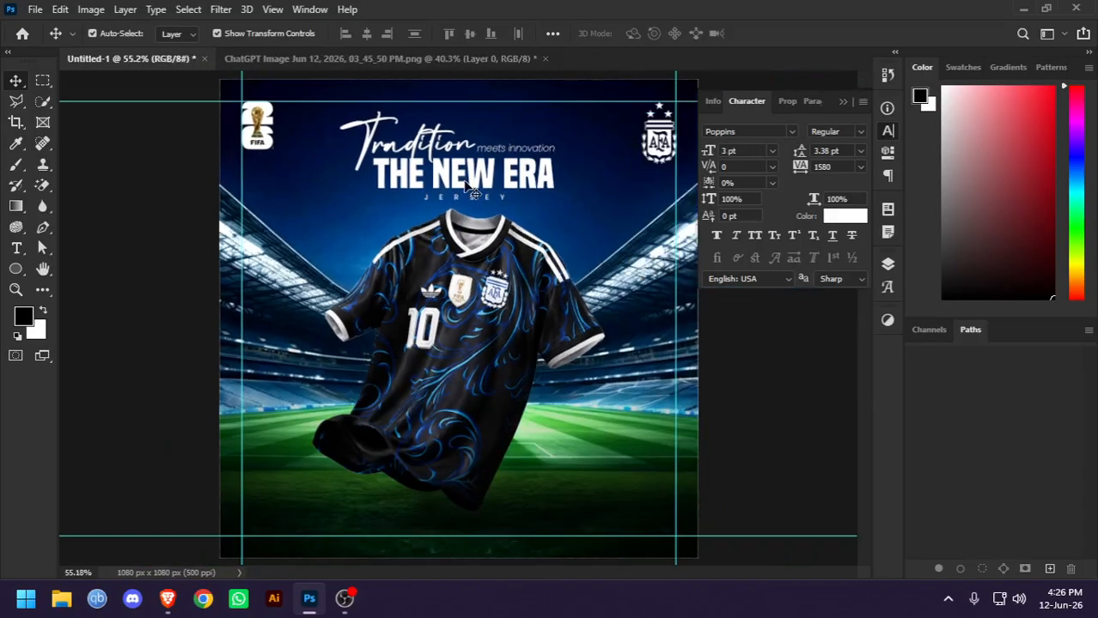
Select all the headline texts together and move them slightly right to centre the headline on the poster
{"action": "scroll", "coordinate": [478, 175], "scroll_direction": "up", "scroll_amount": 3}
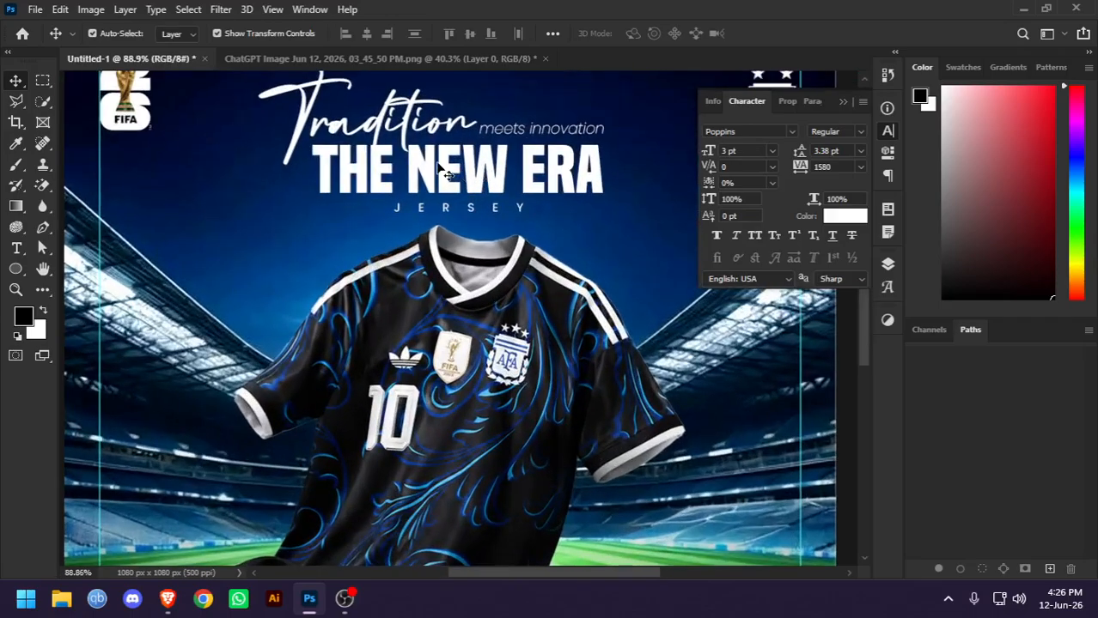
{"action": "left_click", "coordinate": [447, 172]}
{"action": "scroll", "coordinate": [477, 171], "scroll_direction": "up", "scroll_amount": 3}
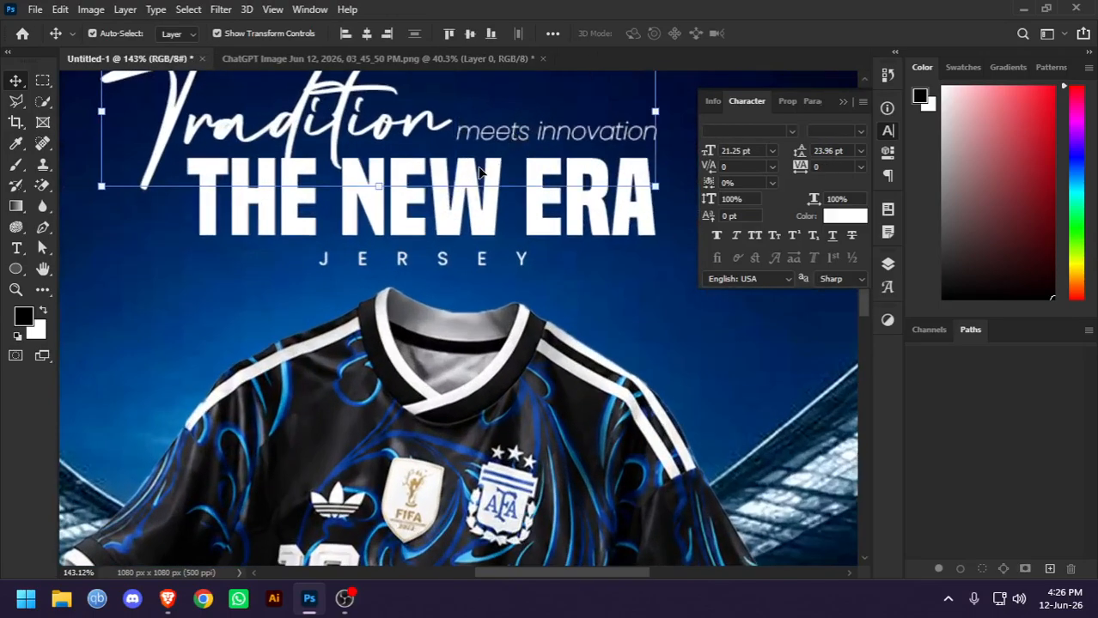
{"action": "scroll", "coordinate": [385, 249], "scroll_direction": "up", "scroll_amount": 5}
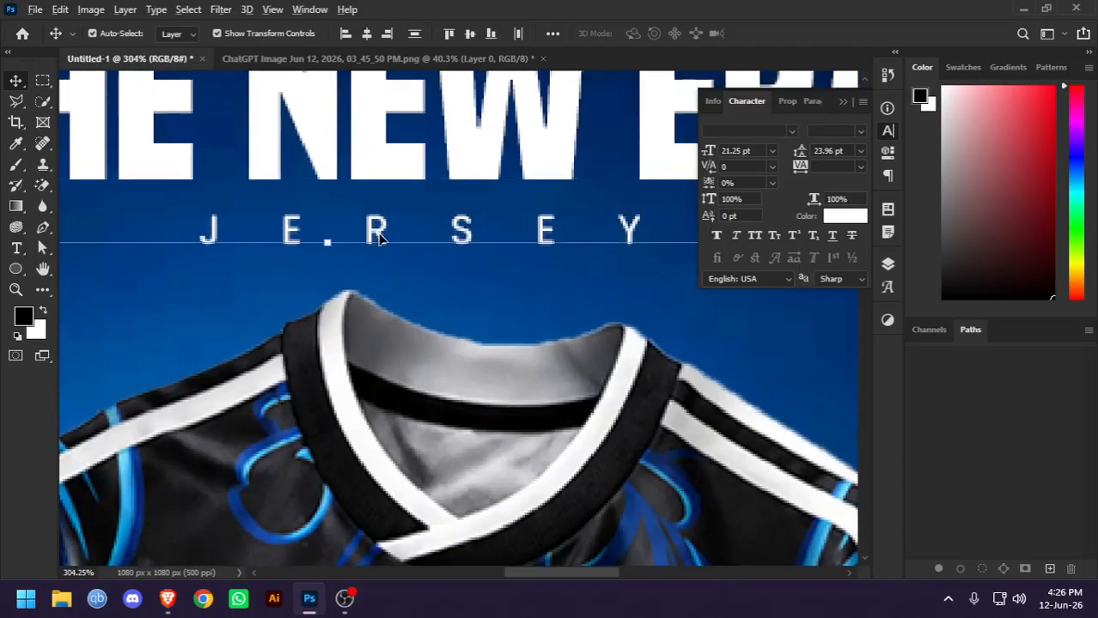
{"action": "scroll", "coordinate": [381, 237], "scroll_direction": "down", "scroll_amount": 8}
{"action": "mouse_move", "coordinate": [415, 196]}
{"action": "left_mouse_down"}
{"action": "mouse_move", "coordinate": [420, 211]}
{"action": "mouse_move", "coordinate": [418, 180]}
{"action": "mouse_move", "coordinate": [428, 203]}
{"action": "left_mouse_up"}
{"action": "left_click", "coordinate": [772, 377]}
Review the whole poster, then examine the "Social media poster" football jersey pin on Pinterest and return to Photoshop
{"action": "scroll", "coordinate": [204, 281], "scroll_direction": "down", "scroll_amount": 3}
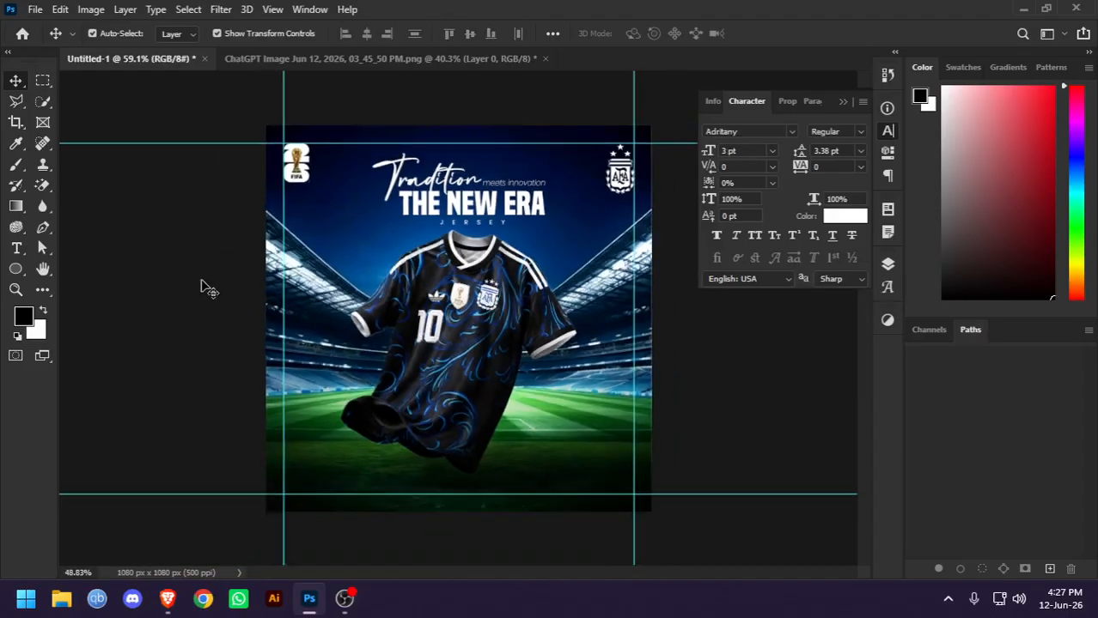
{"action": "scroll", "coordinate": [395, 319], "scroll_direction": "up", "scroll_amount": 2}
{"action": "scroll", "coordinate": [460, 323], "scroll_direction": "down", "scroll_amount": 1}
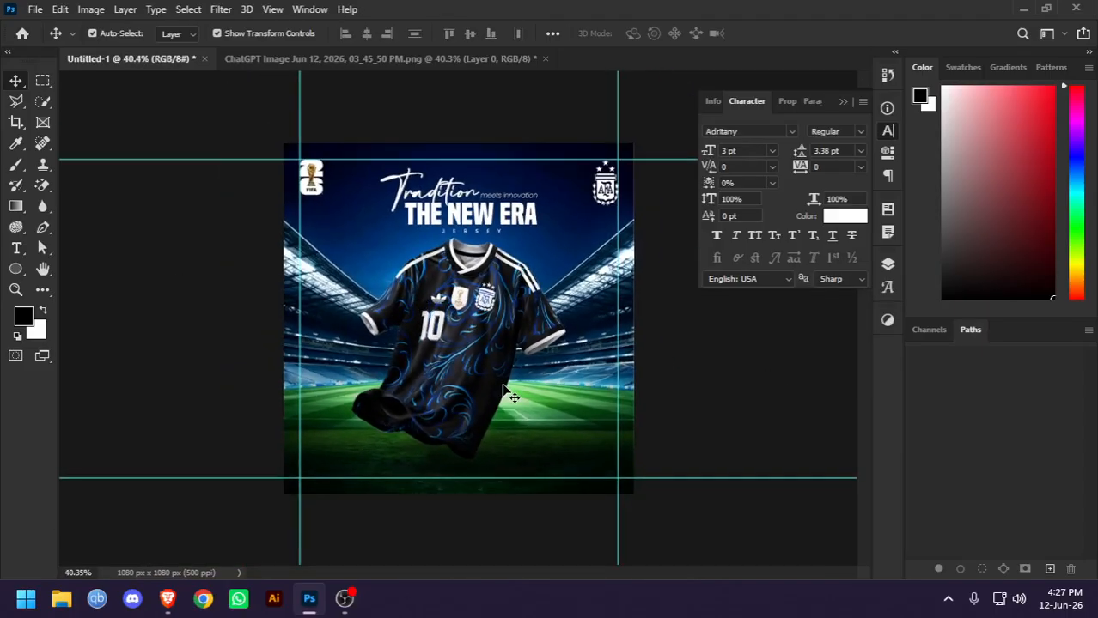
{"action": "key", "text": "alt+Tab"}
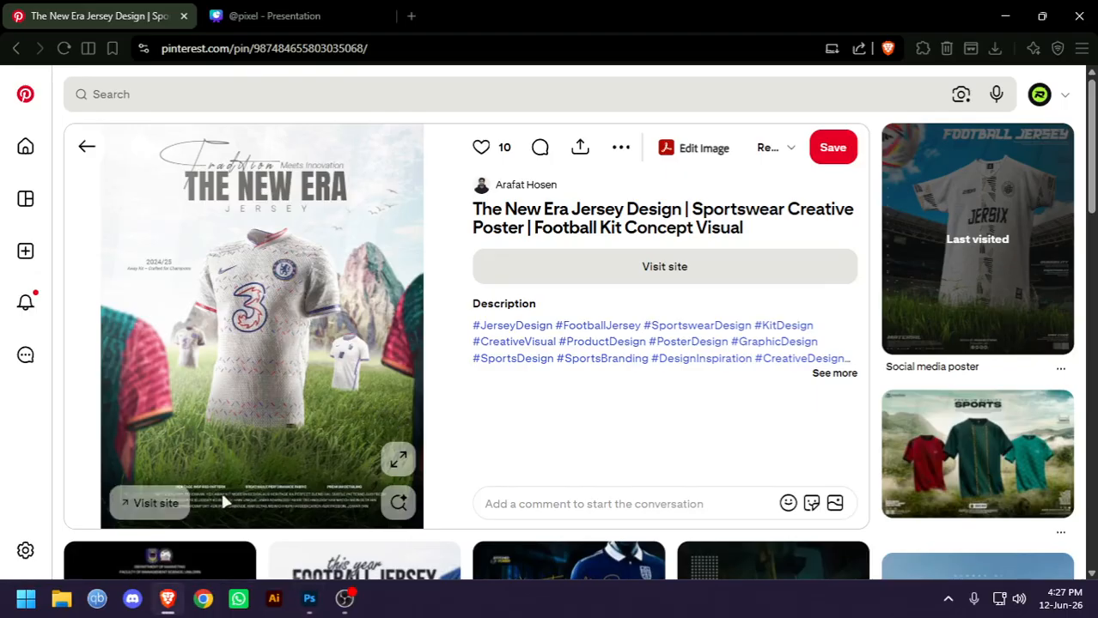
{"action": "left_click", "coordinate": [977, 249]}
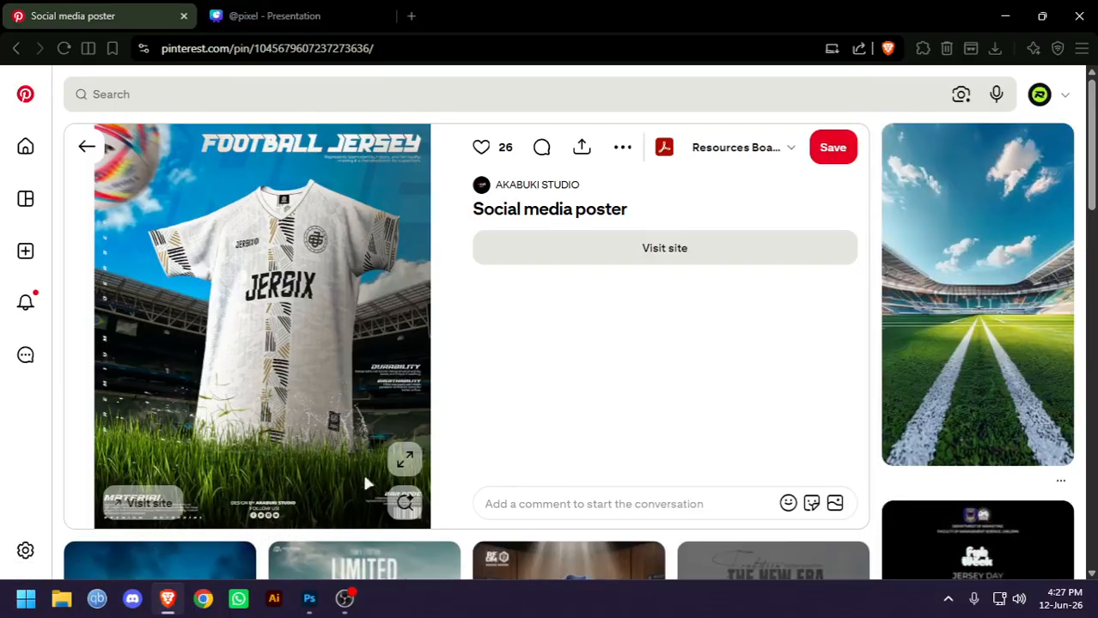
{"action": "key", "text": "alt+Tab"}
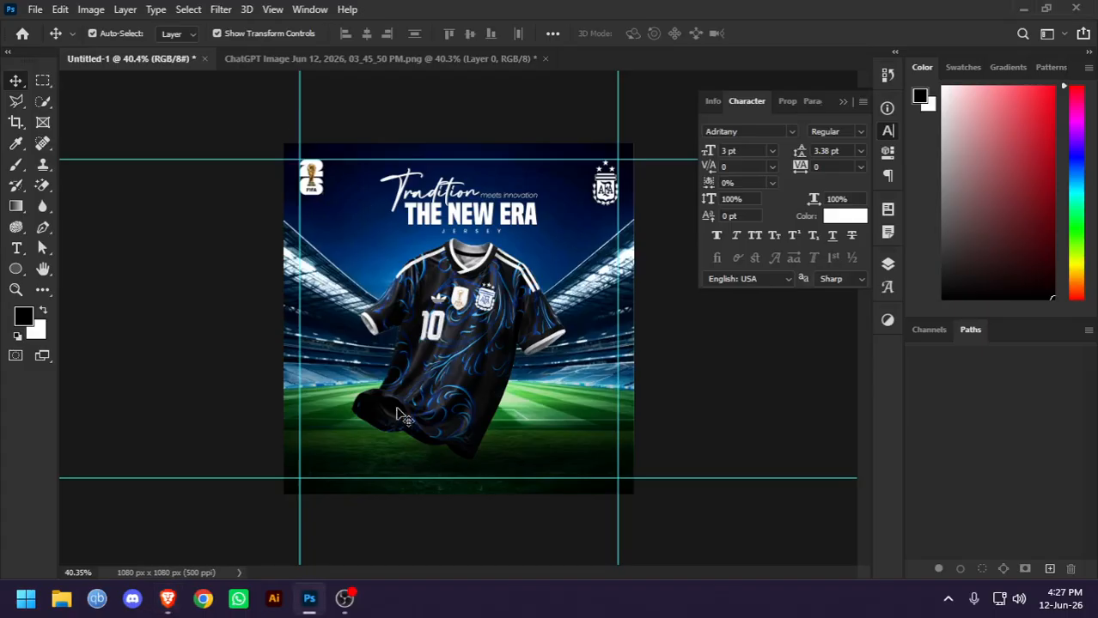
Add a text line reading Material Quality near the lower left of the poster, beneath the jersey
{"action": "left_click", "coordinate": [16, 250]}
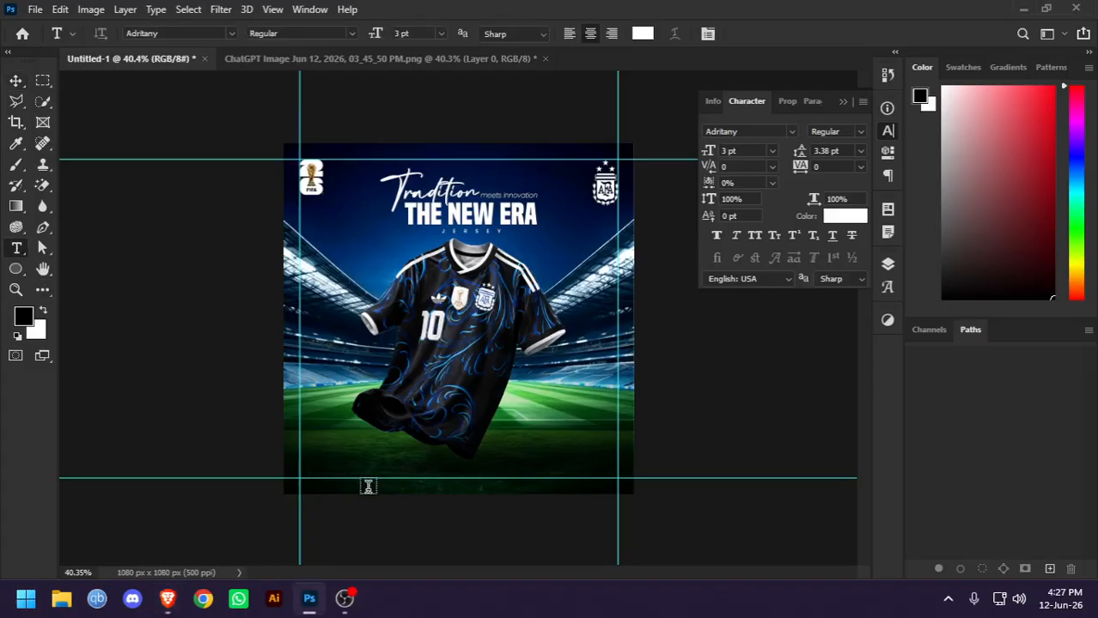
{"action": "left_click", "coordinate": [18, 86]}
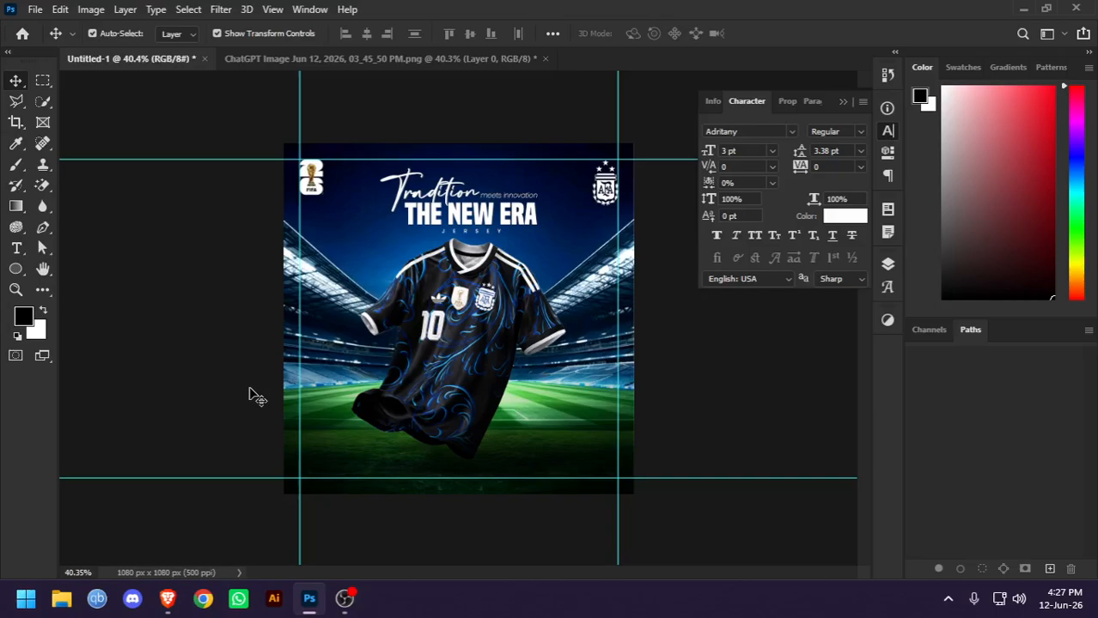
{"action": "scroll", "coordinate": [366, 460], "scroll_direction": "up", "scroll_amount": 8}
{"action": "left_click_drag", "start_coordinate": [364, 361], "coordinate": [365, 350]}
{"action": "scroll", "coordinate": [364, 350], "scroll_direction": "down", "scroll_amount": 5}
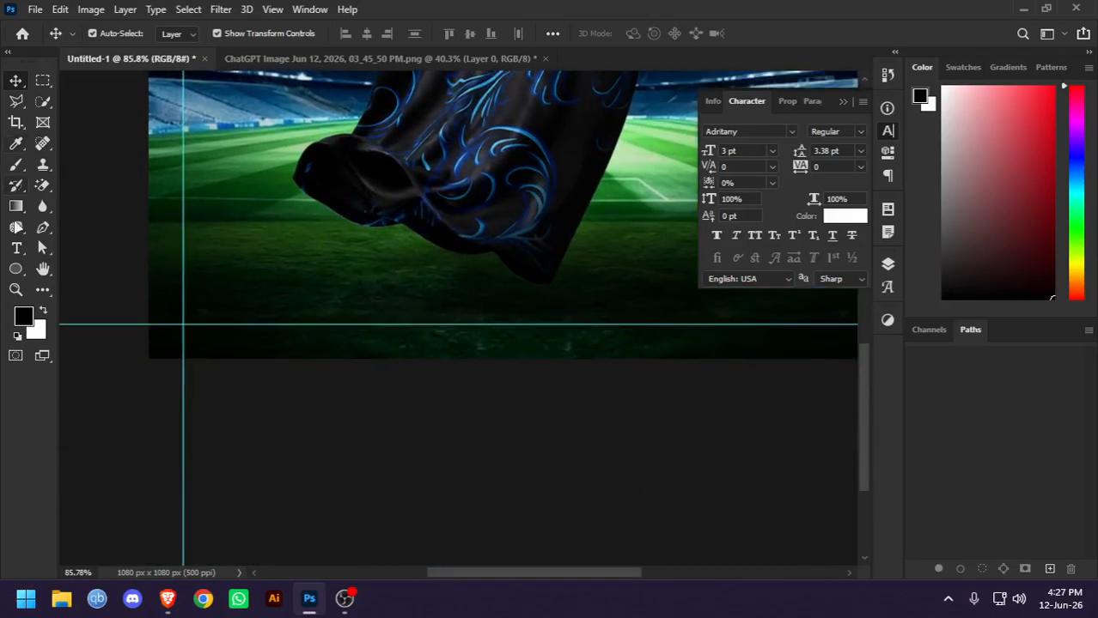
{"action": "key", "text": "t"}
{"action": "left_click", "coordinate": [313, 318]}
{"action": "type", "text": "Alex"}
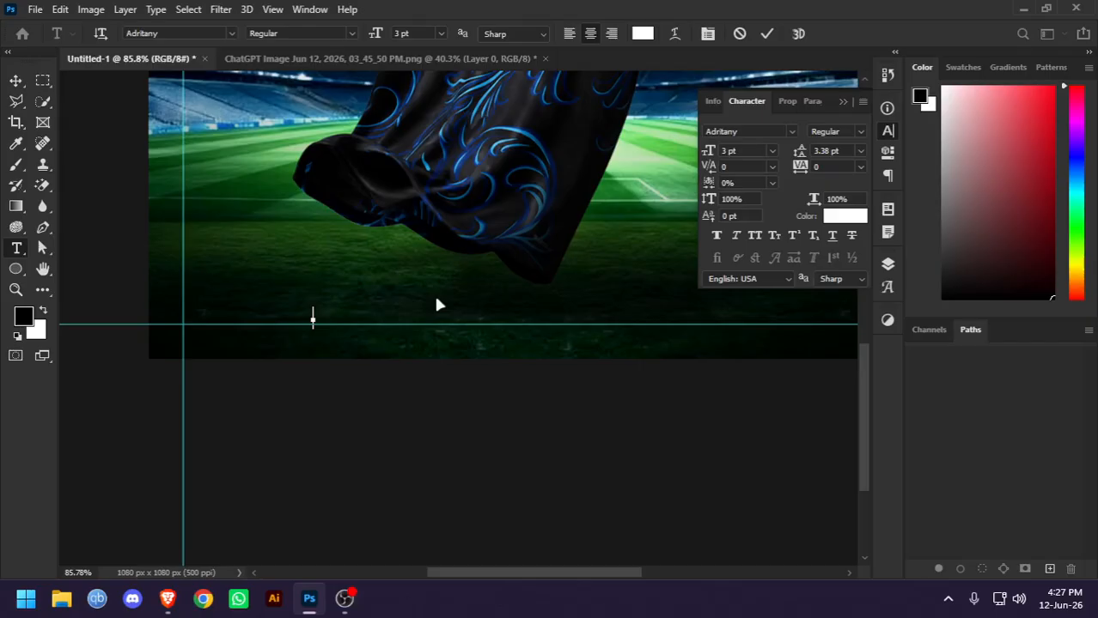
{"action": "type", "text": "erial Qua"}
{"action": "key", "text": "BackSpace"}
{"action": "key", "text": "BackSpace"}
{"action": "key", "text": "BackSpace"}
{"action": "type", "text": "Des"}
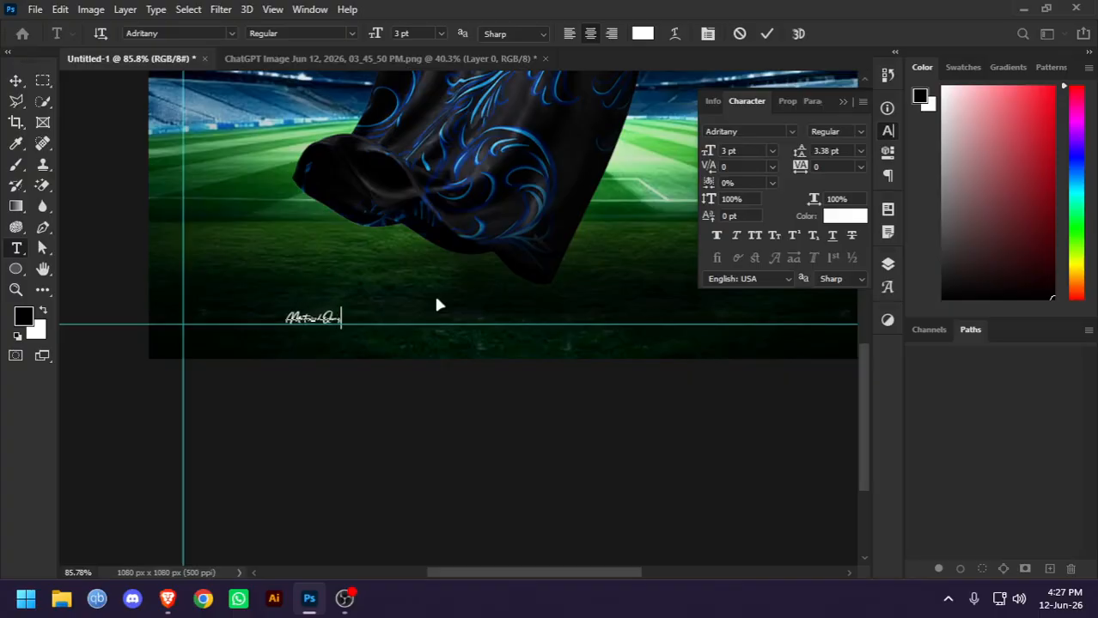
{"action": "key", "text": "BackSpace"}
{"action": "key", "text": "BackSpace"}
{"action": "key", "text": "BackSpace"}
{"action": "type", "text": "Desi"}
Set the Material Quality text to the Poppins font in SemiBold Italic style
{"action": "key", "text": "ctrl+a"}
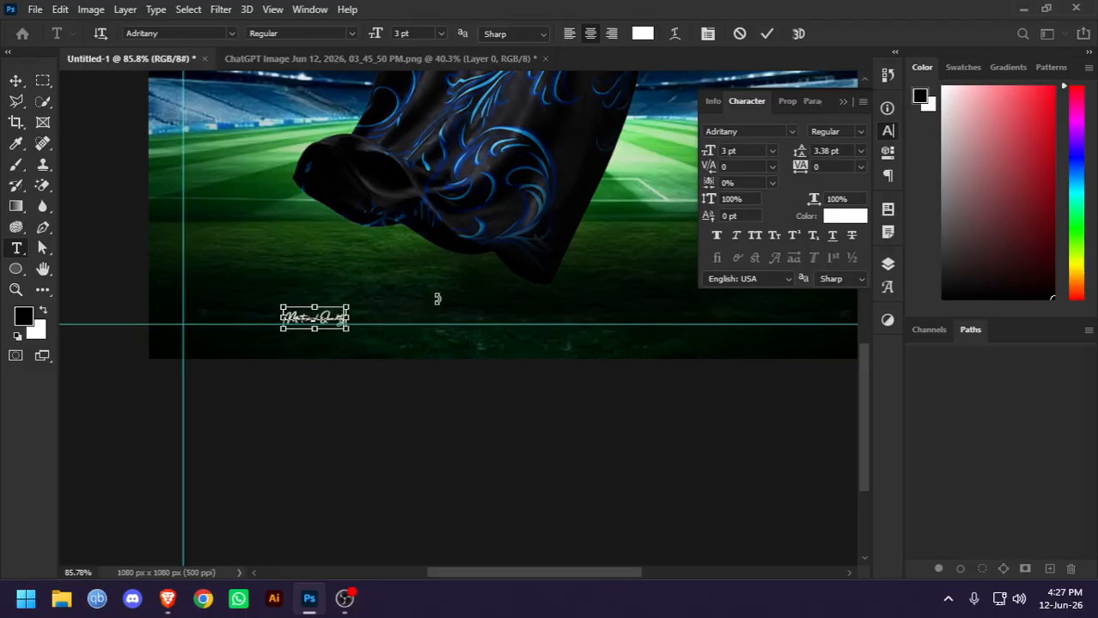
{"action": "left_click", "coordinate": [231, 32]}
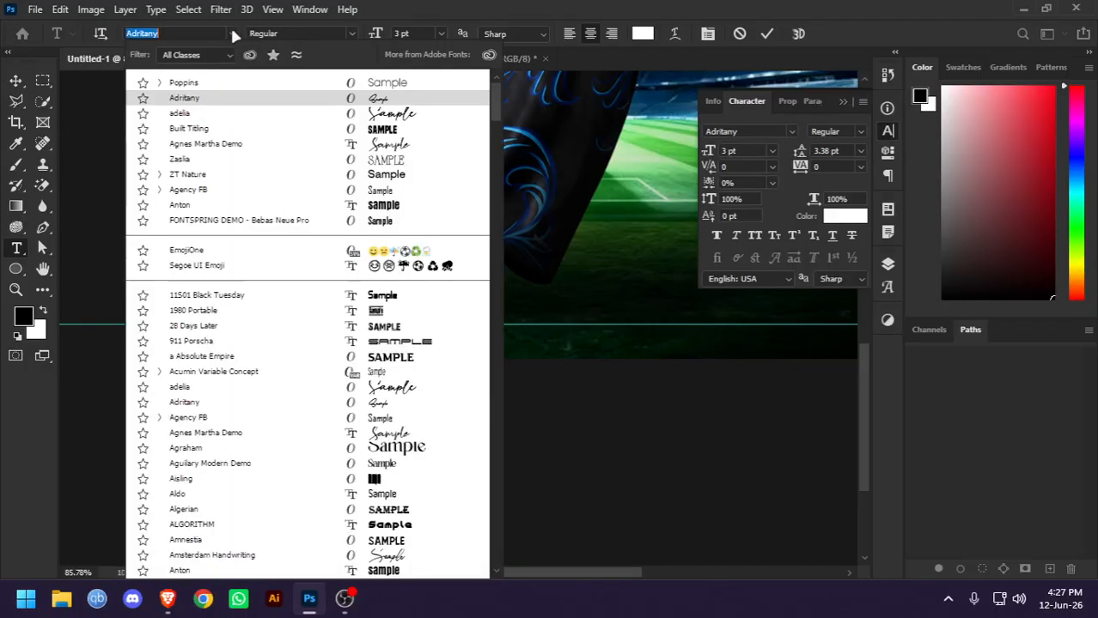
{"action": "left_click", "coordinate": [387, 84]}
{"action": "left_click", "coordinate": [351, 32]}
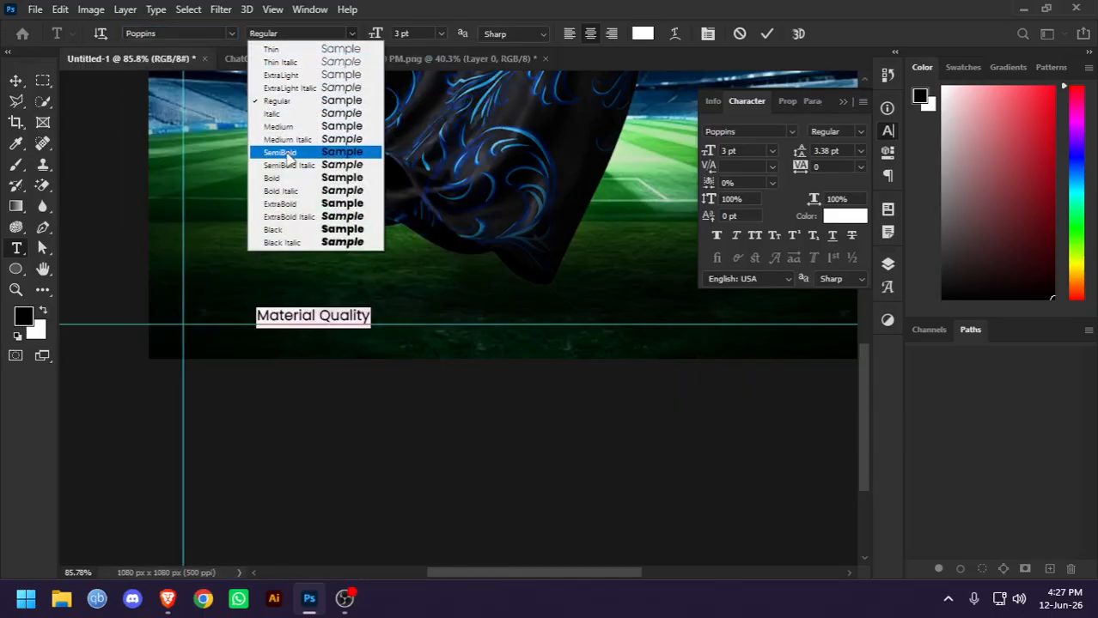
{"action": "left_click", "coordinate": [335, 165]}
{"action": "left_click", "coordinate": [767, 33]}
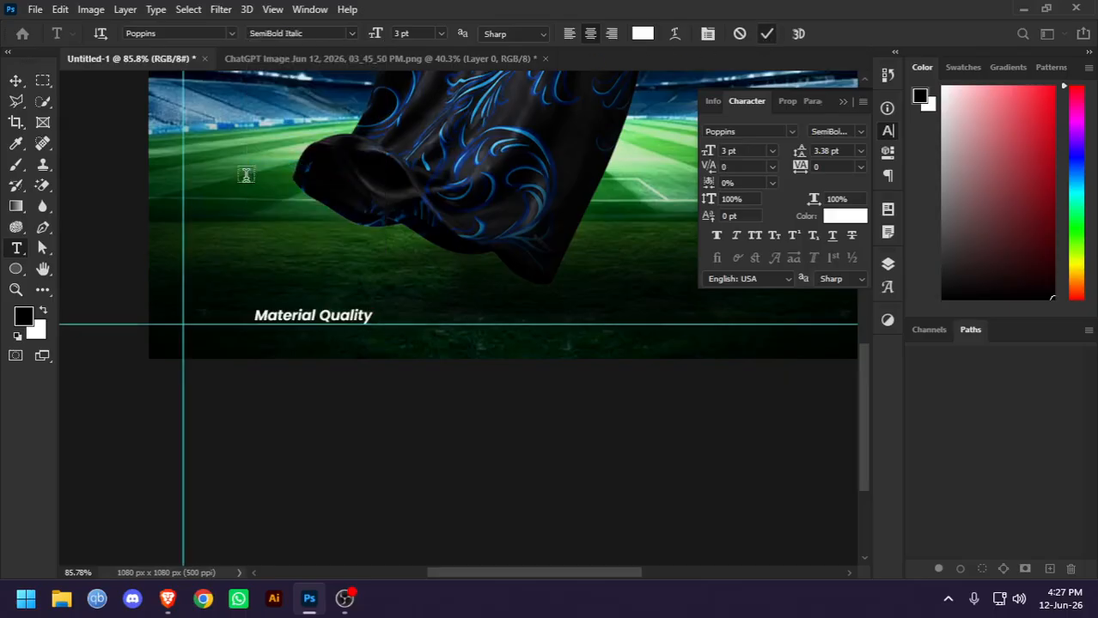
Move the Material Quality text against the left vertical guide, just above the lower guide
{"action": "left_click", "coordinate": [17, 80]}
{"action": "left_click_drag", "start_coordinate": [283, 316], "coordinate": [212, 281]}
{"action": "left_click", "coordinate": [145, 256]}
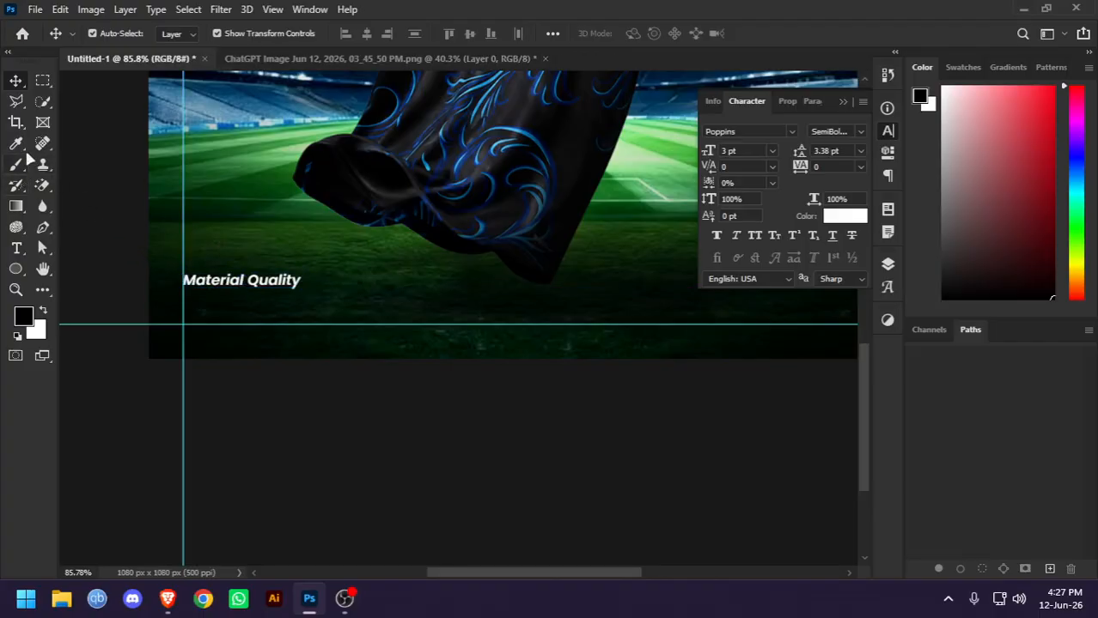
{"action": "left_click", "coordinate": [15, 249]}
{"action": "scroll", "coordinate": [220, 340], "scroll_direction": "up", "scroll_amount": 3}
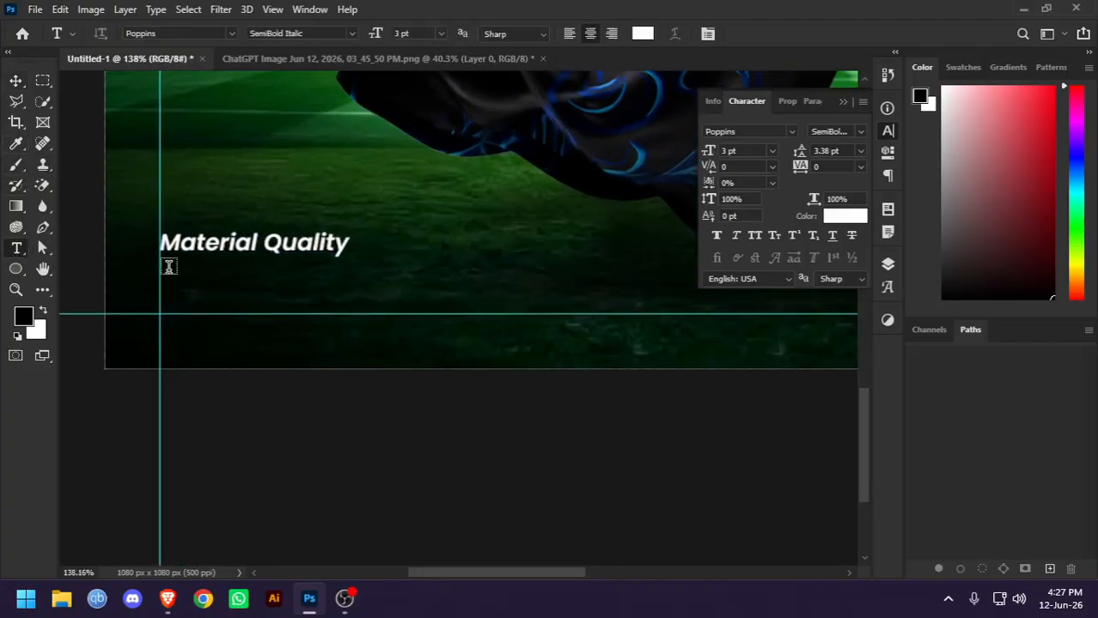
{"action": "left_click_drag", "start_coordinate": [169, 267], "coordinate": [405, 312]}
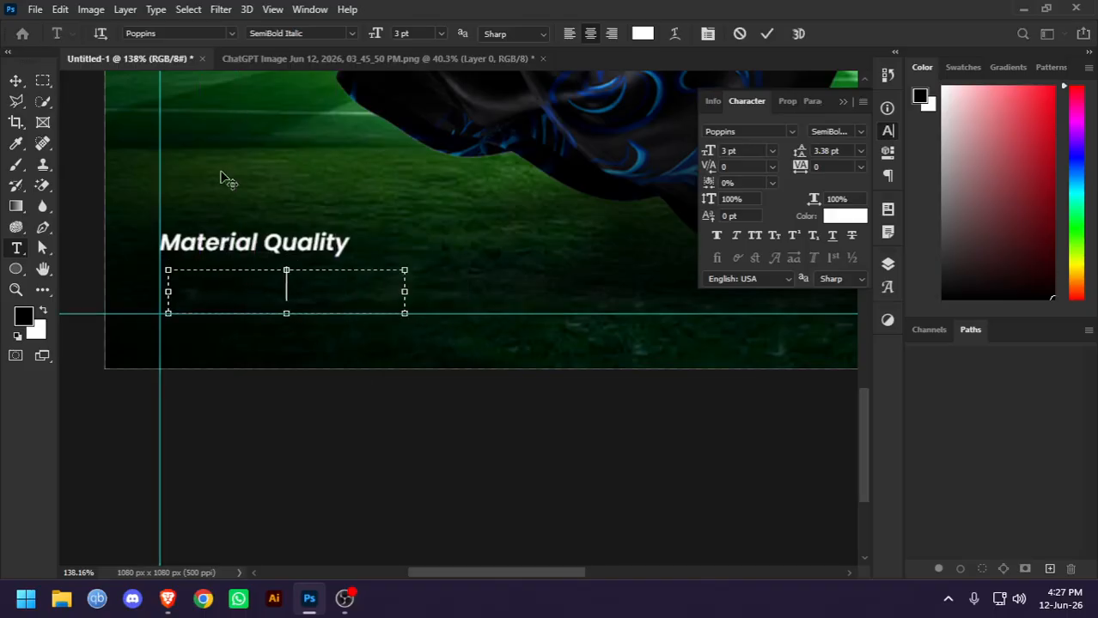
{"action": "left_click", "coordinate": [15, 81]}
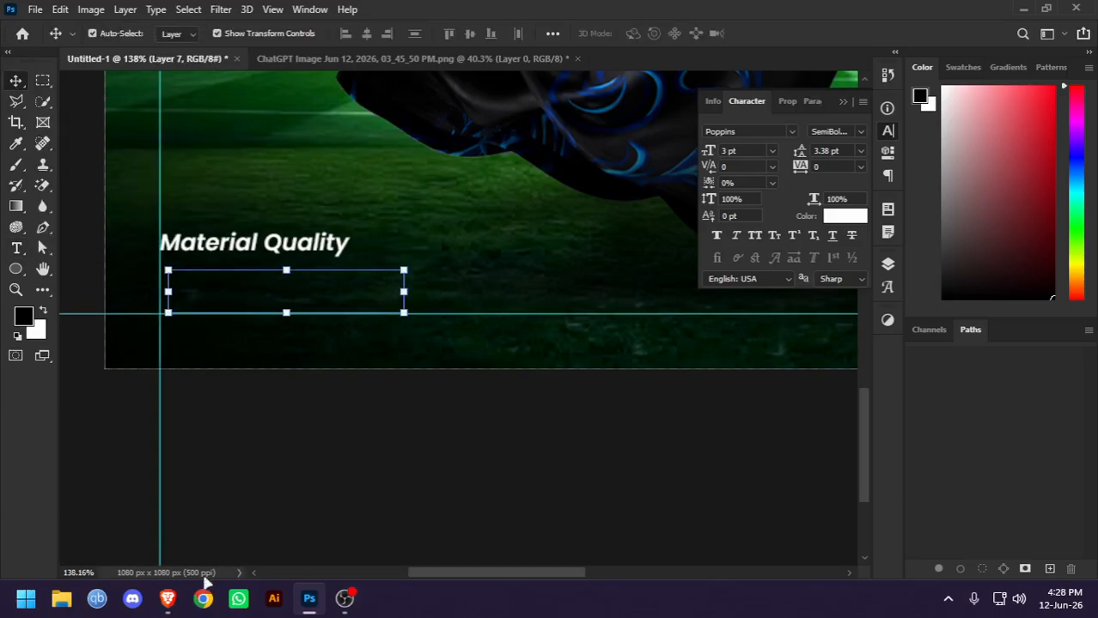
{"action": "left_click", "coordinate": [167, 598]}
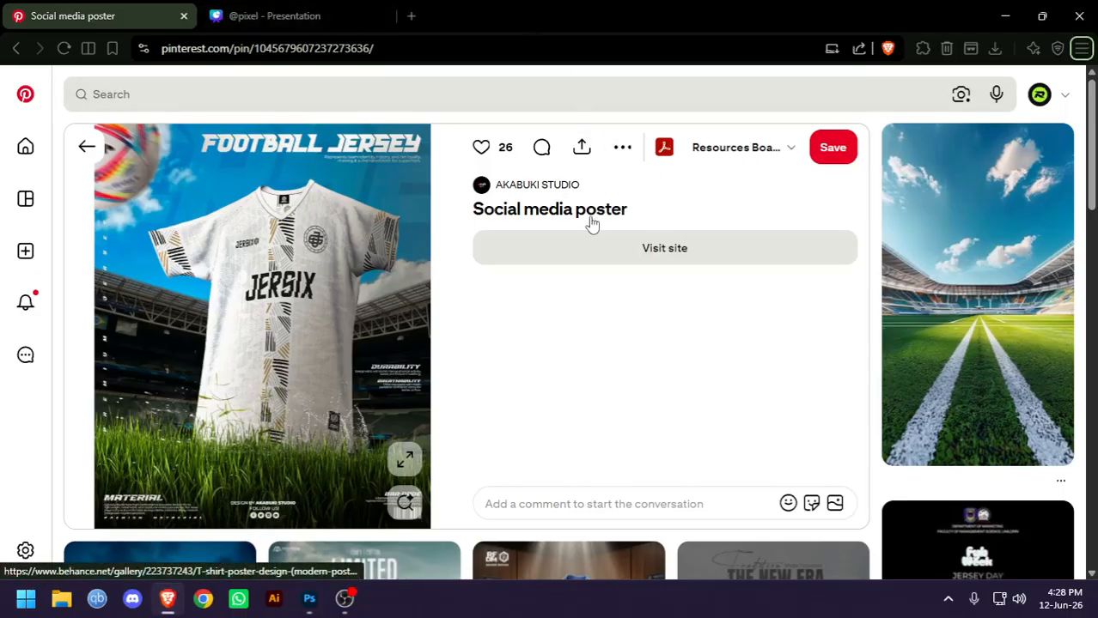
{"action": "scroll", "coordinate": [518, 343], "scroll_direction": "down", "scroll_amount": 4}
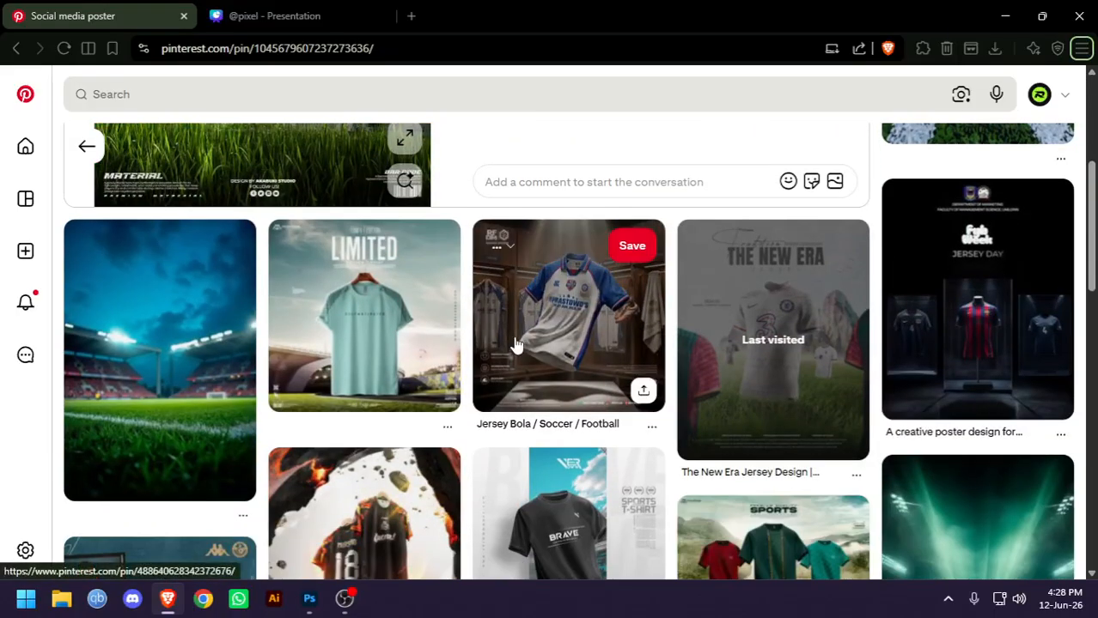
{"action": "scroll", "coordinate": [515, 344], "scroll_direction": "down", "scroll_amount": 3}
{"action": "key", "text": "alt+Tab"}
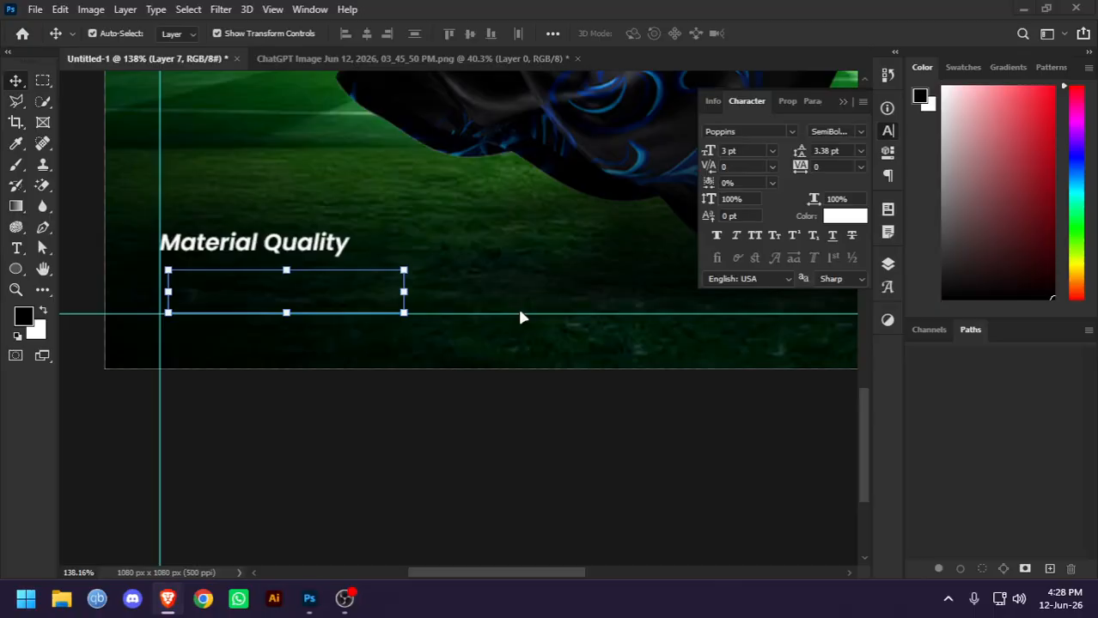
{"action": "key", "text": "Delete"}
{"action": "left_click", "coordinate": [270, 435]}
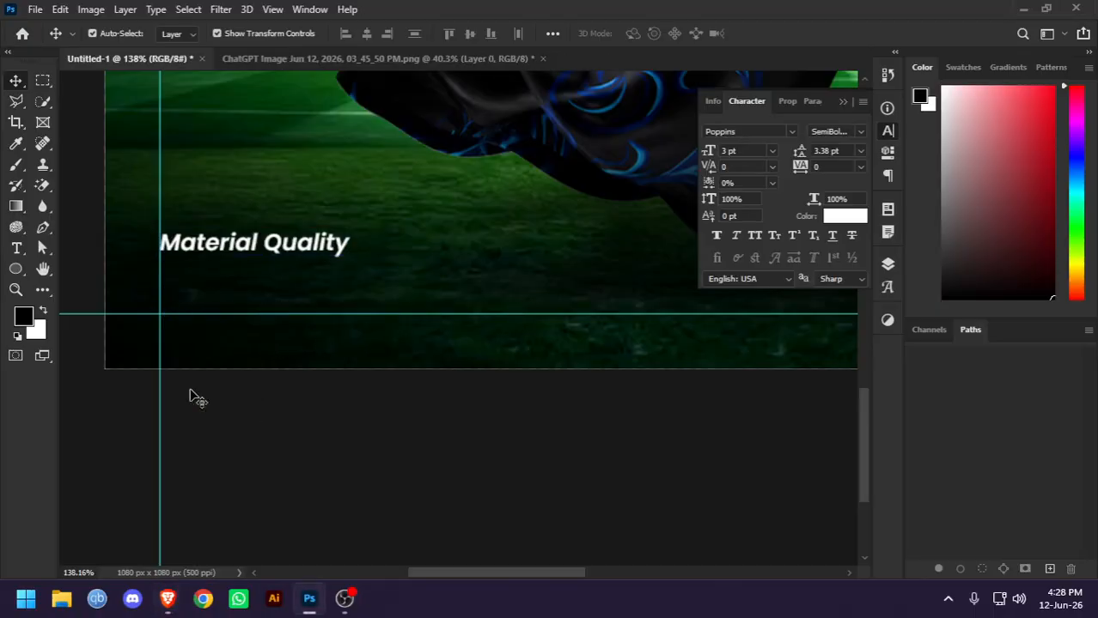
Switch to Pinterest in the browser and search for qr code
{"action": "left_click", "coordinate": [162, 598]}
{"action": "left_click", "coordinate": [177, 92]}
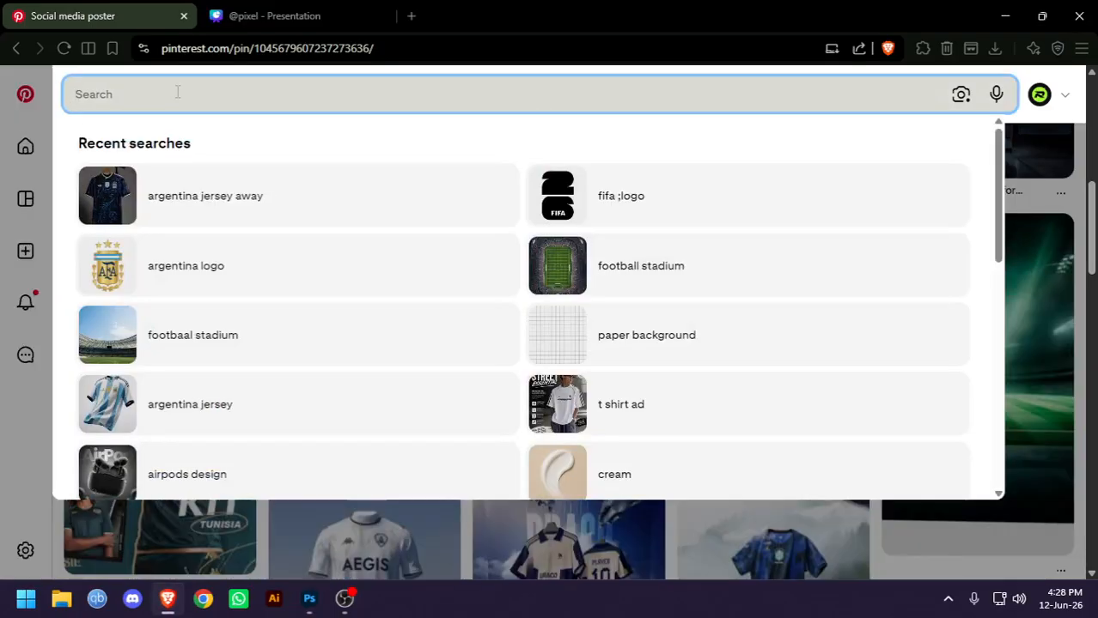
{"action": "type", "text": "qr"}
{"action": "key", "text": "Down"}
{"action": "key", "text": "Return"}
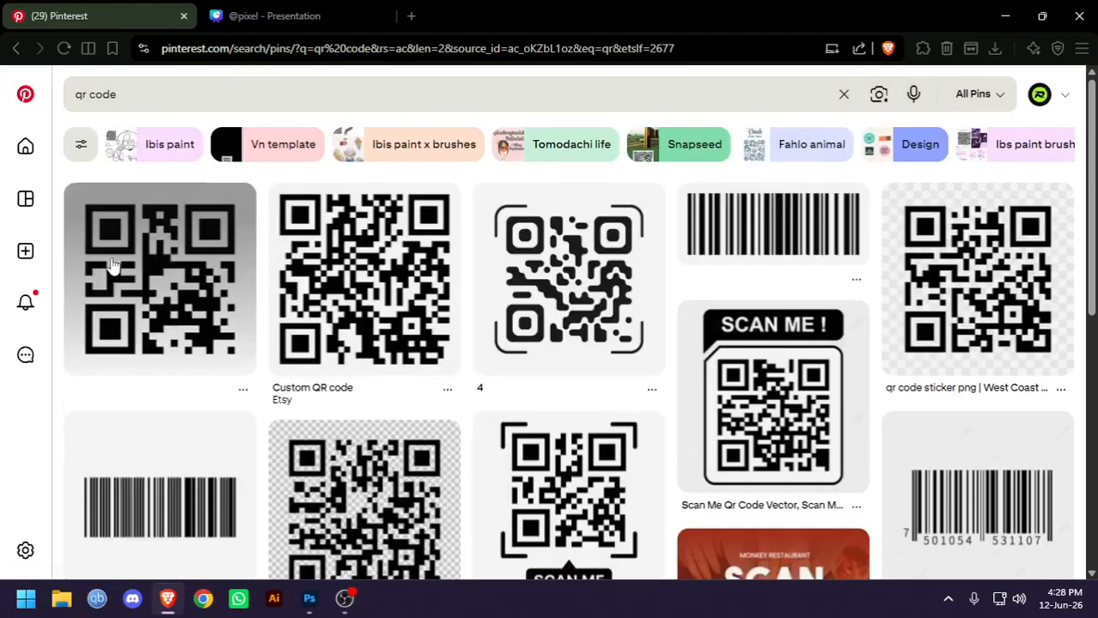
{"action": "left_click", "coordinate": [130, 258]}
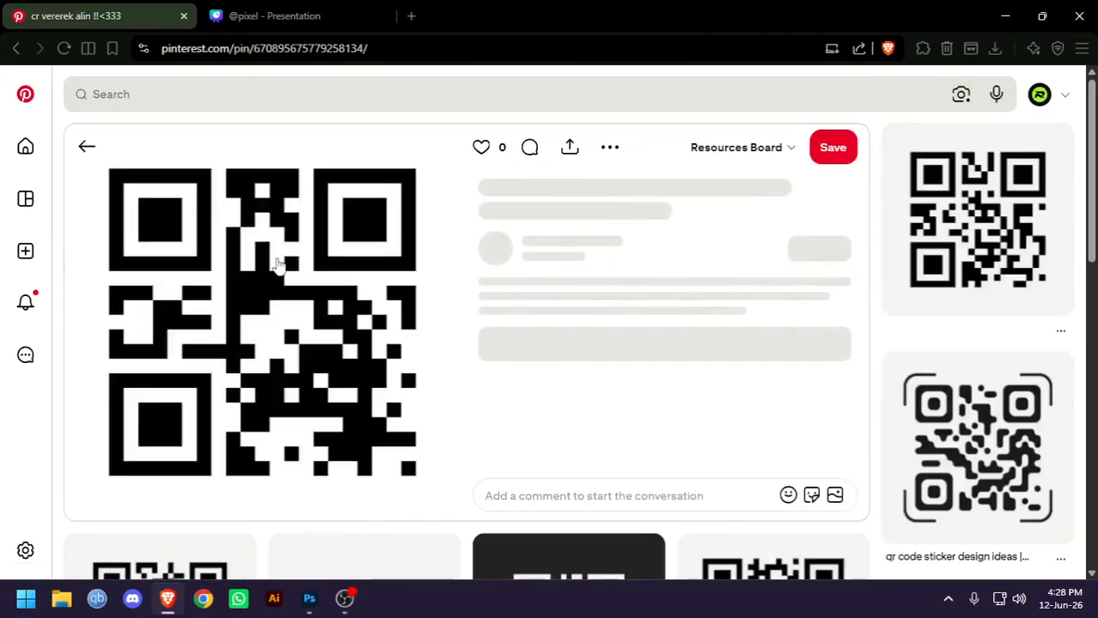
{"action": "right_click", "coordinate": [283, 247]}
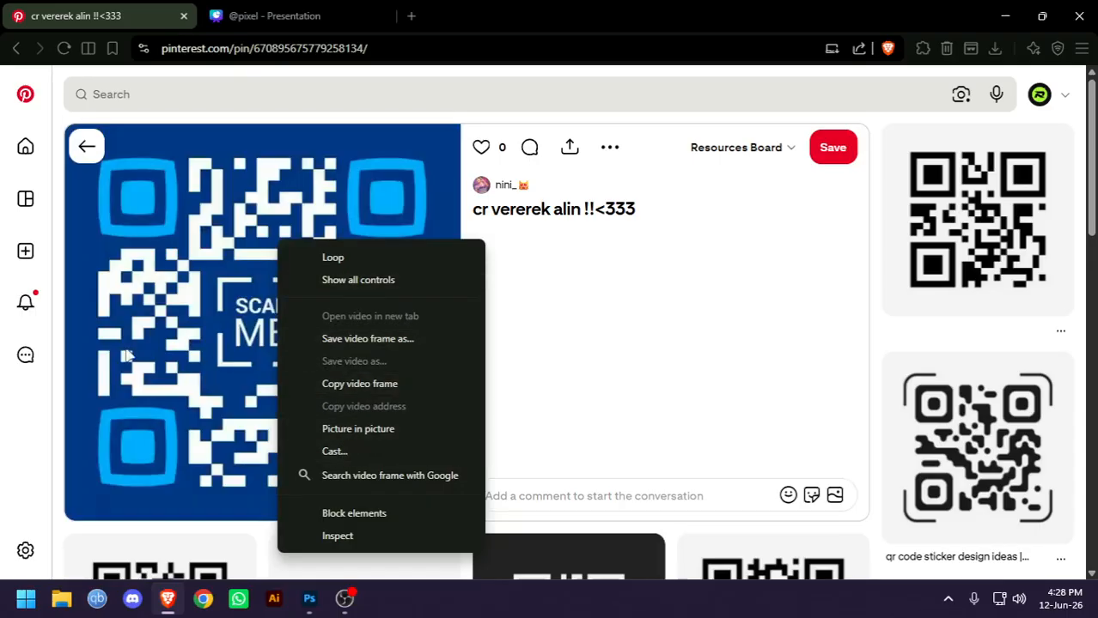
{"action": "left_click", "coordinate": [616, 277]}
{"action": "left_click", "coordinate": [87, 146]}
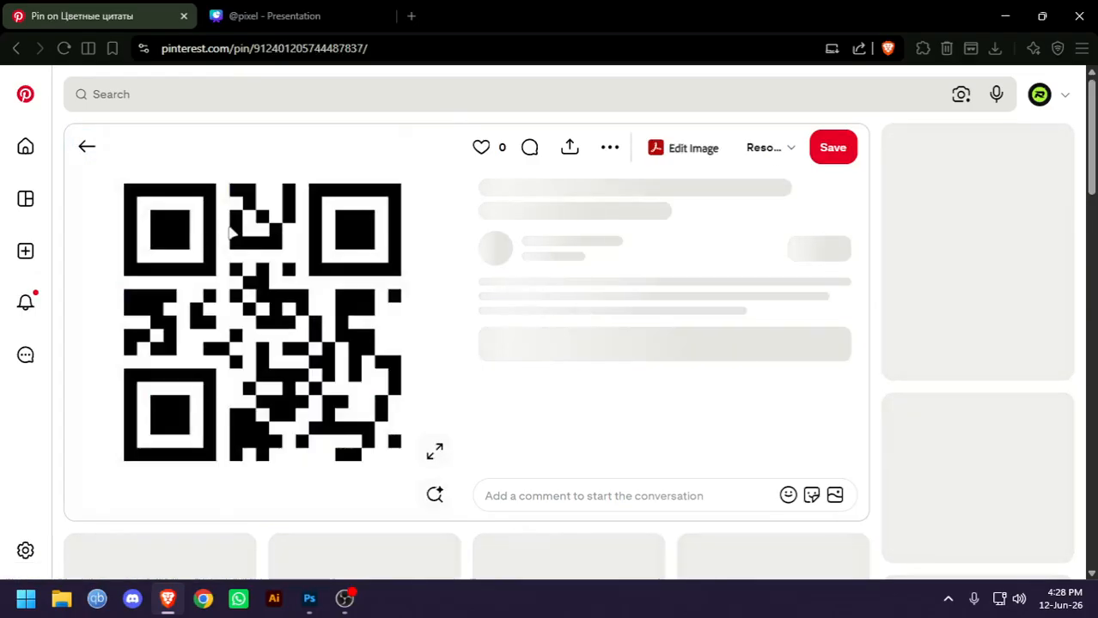
Copy a plain black-and-white QR code image from Pinterest and paste it into the Photoshop poster
{"action": "right_click", "coordinate": [230, 232]}
{"action": "left_click", "coordinate": [310, 290]}
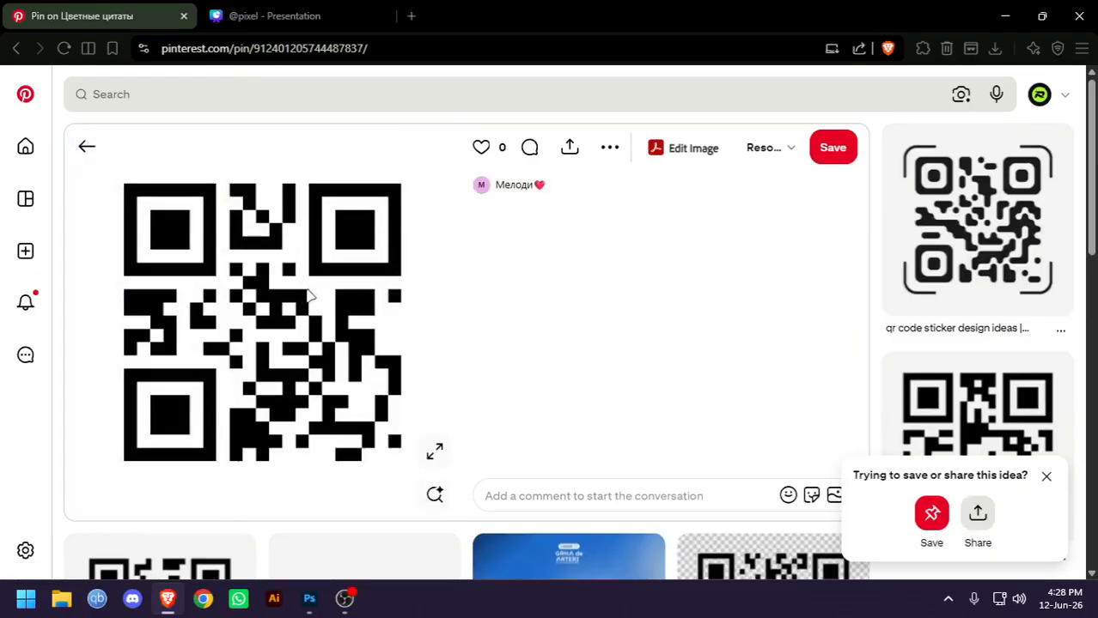
{"action": "key", "text": "alt+Tab"}
{"action": "key", "text": "ctrl+v"}
{"action": "key", "text": "ctrl+0"}
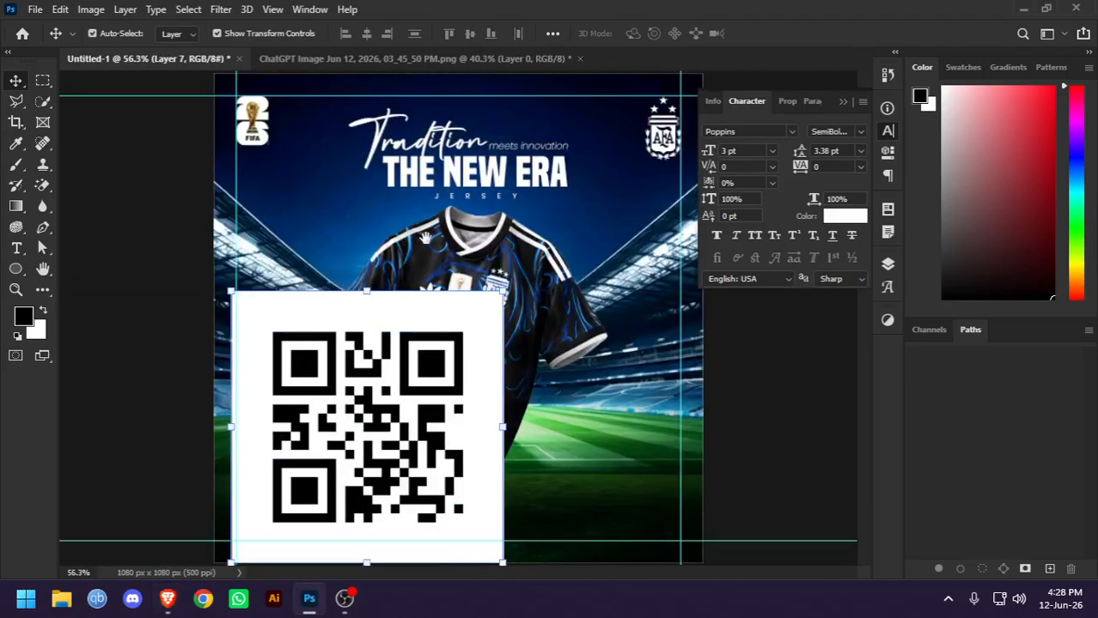
Scale the QR code down to a small square and place it in the poster's lower-right corner inside the guides
{"action": "left_click_drag", "start_coordinate": [366, 292], "coordinate": [668, 509]}
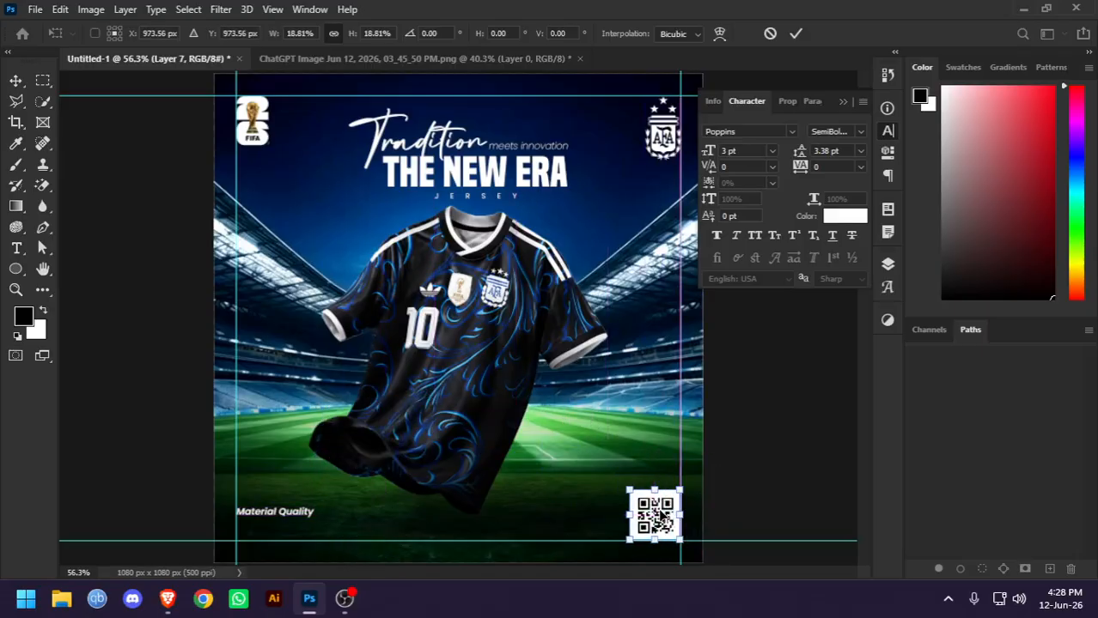
{"action": "scroll", "coordinate": [668, 513], "scroll_direction": "up", "scroll_amount": 2}
{"action": "scroll", "coordinate": [669, 515], "scroll_direction": "up", "scroll_amount": 1}
{"action": "left_click_drag", "start_coordinate": [581, 520], "coordinate": [668, 526]}
{"action": "scroll", "coordinate": [670, 487], "scroll_direction": "down", "scroll_amount": 2}
{"action": "scroll", "coordinate": [670, 486], "scroll_direction": "down", "scroll_amount": 1}
{"action": "key", "text": "Return"}
{"action": "left_click", "coordinate": [756, 492]}
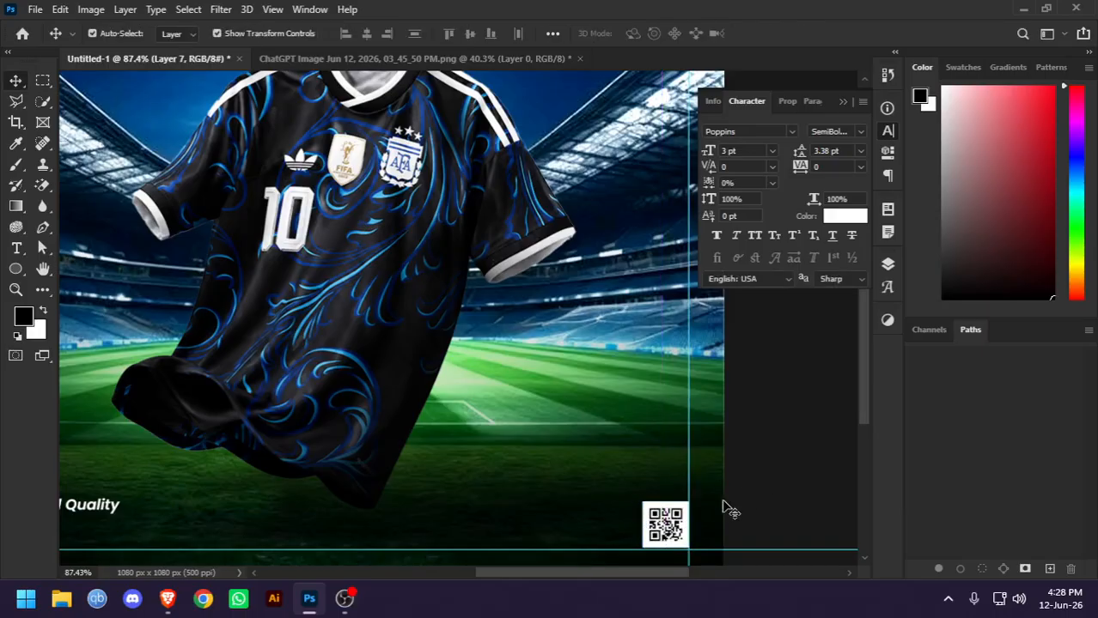
Invert the colours of the QR code so it shows white on black
{"action": "scroll", "coordinate": [677, 511], "scroll_direction": "up", "scroll_amount": 3}
{"action": "scroll", "coordinate": [266, 358], "scroll_direction": "down", "scroll_amount": 4}
{"action": "left_click_drag", "start_coordinate": [342, 390], "coordinate": [527, 401]}
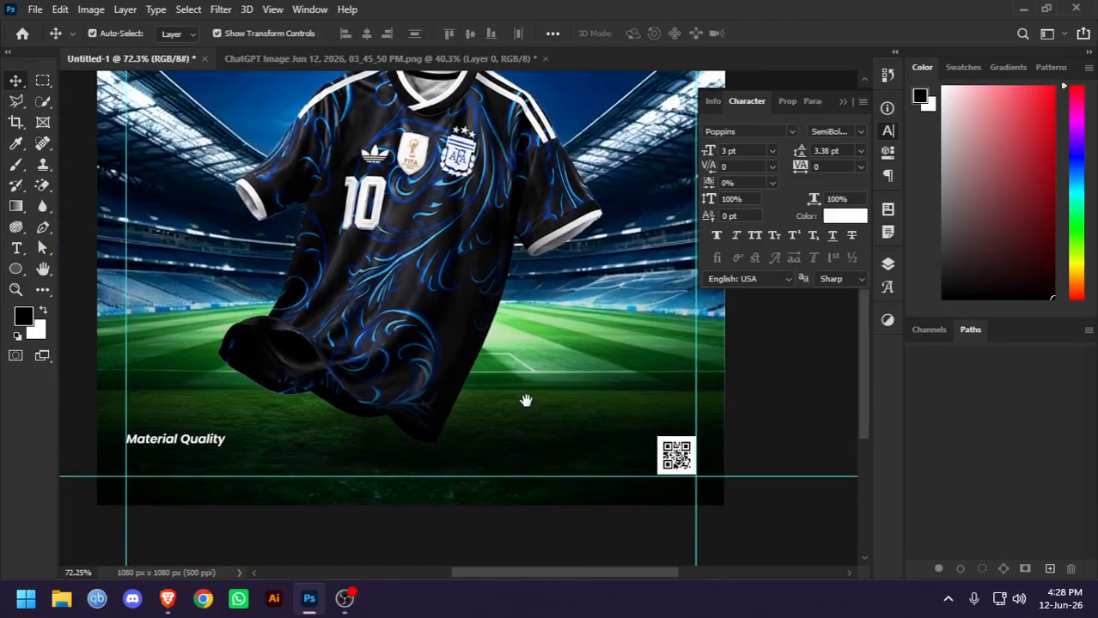
{"action": "scroll", "coordinate": [676, 455], "scroll_direction": "up", "scroll_amount": 5}
{"action": "left_click", "coordinate": [676, 459]}
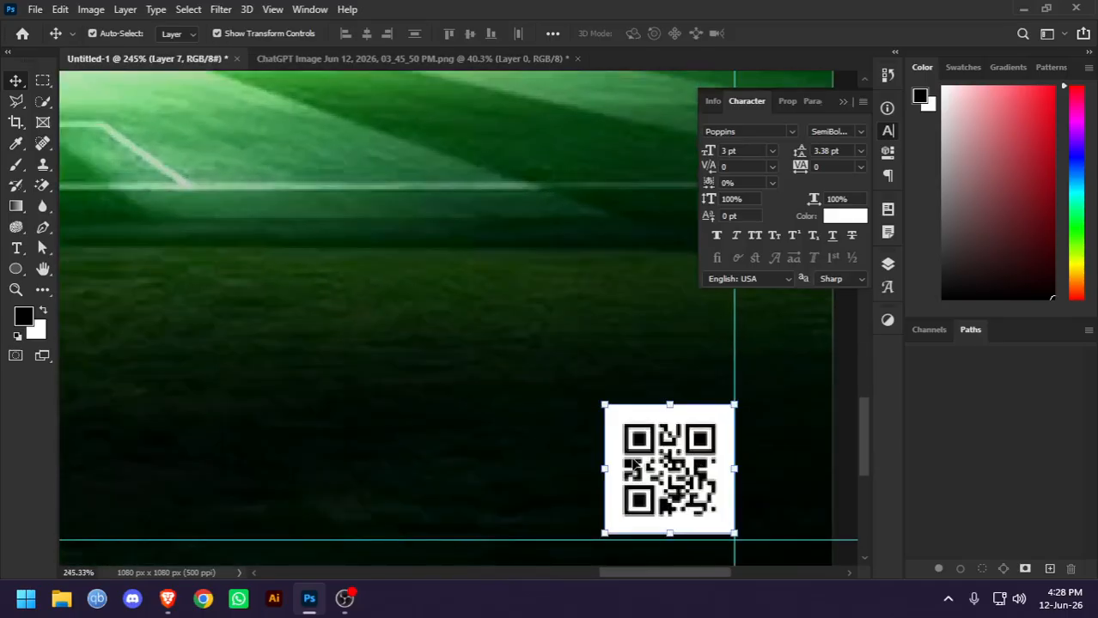
{"action": "scroll", "coordinate": [676, 460], "scroll_direction": "up", "scroll_amount": 2}
{"action": "scroll", "coordinate": [674, 461], "scroll_direction": "down", "scroll_amount": 3}
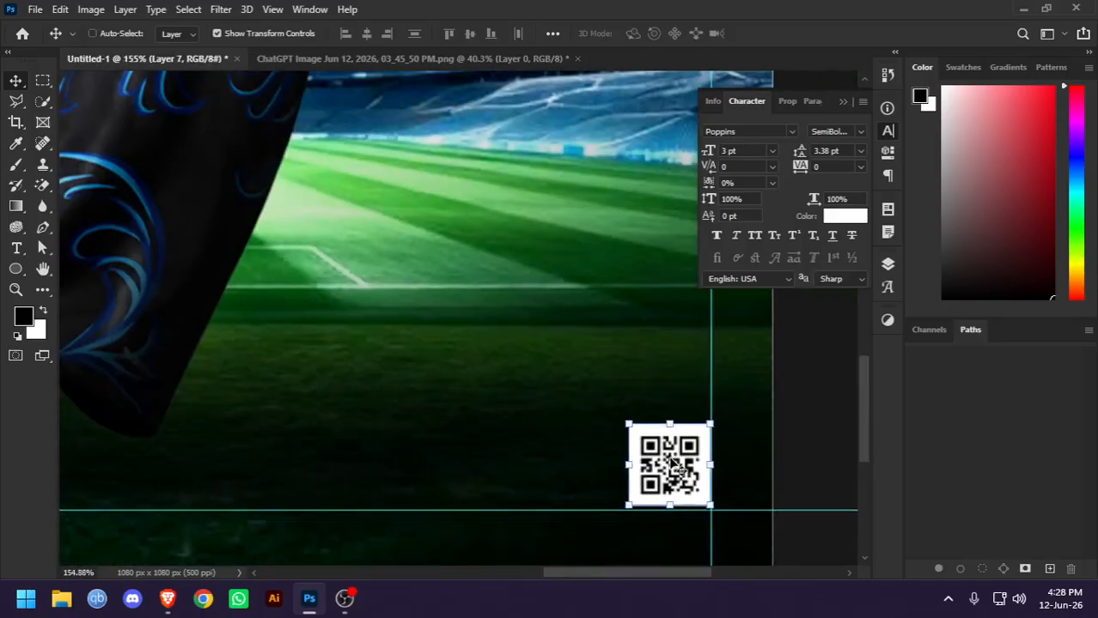
{"action": "key", "text": "ctrl+i"}
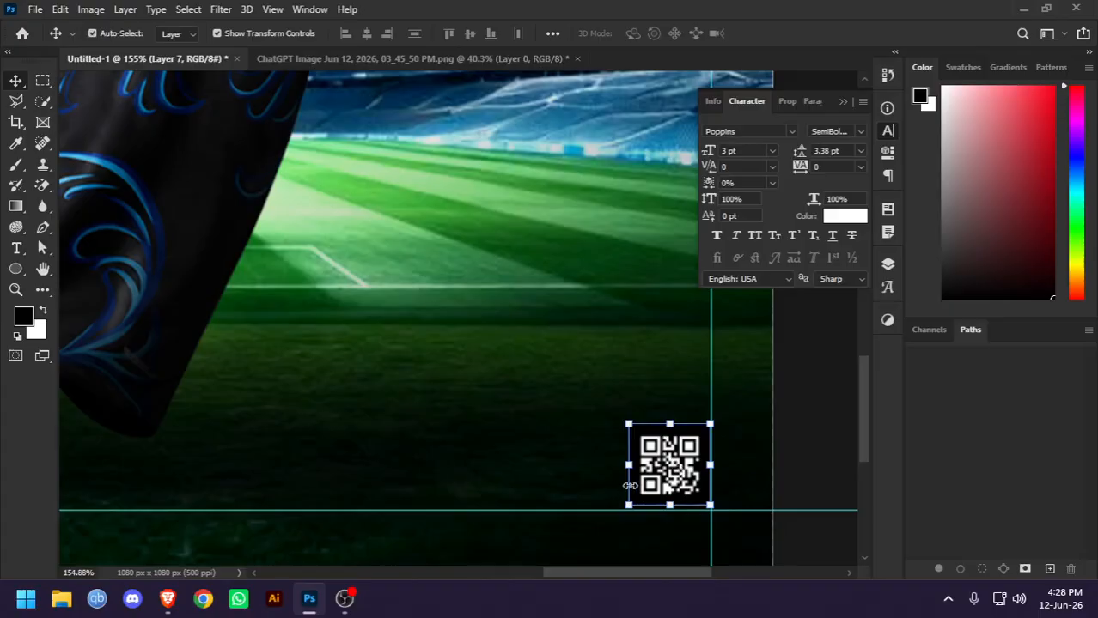
Enlarge the inverted QR code slightly and extend it down over the lower guide beside the right guide
{"action": "scroll", "coordinate": [816, 451], "scroll_direction": "down", "scroll_amount": 4}
{"action": "scroll", "coordinate": [799, 451], "scroll_direction": "up", "scroll_amount": 3}
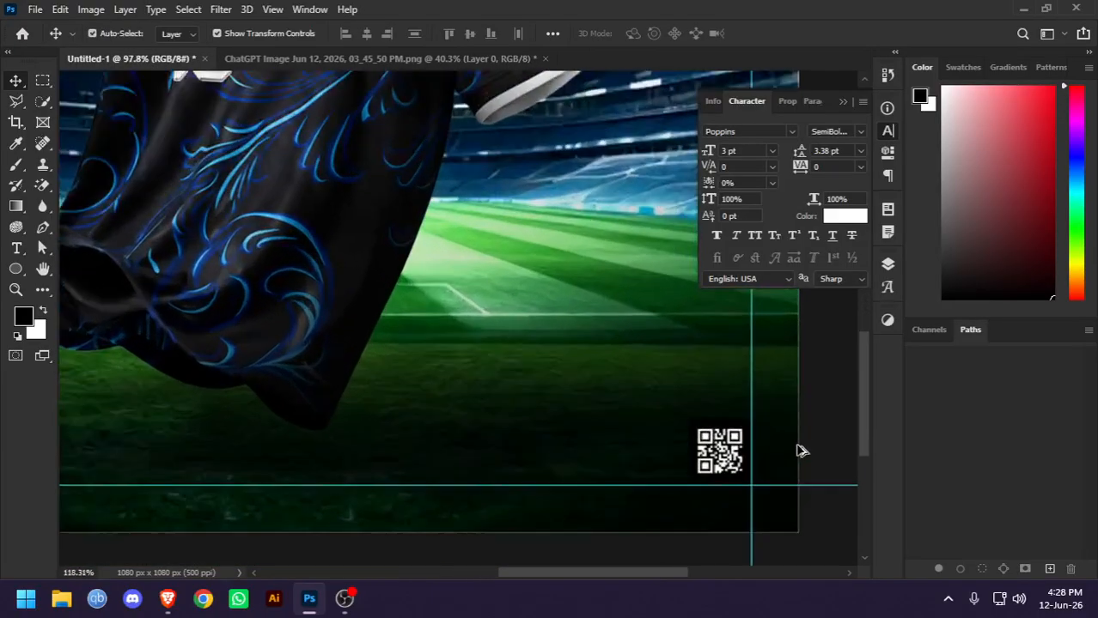
{"action": "scroll", "coordinate": [799, 451], "scroll_direction": "up", "scroll_amount": 3}
{"action": "left_click", "coordinate": [646, 463]}
{"action": "left_click_drag", "start_coordinate": [568, 458], "coordinate": [541, 457]}
{"action": "left_click_drag", "start_coordinate": [656, 498], "coordinate": [666, 517]}
{"action": "key", "text": "Return"}
{"action": "scroll", "coordinate": [592, 346], "scroll_direction": "down", "scroll_amount": 2}
{"action": "scroll", "coordinate": [591, 346], "scroll_direction": "down", "scroll_amount": 3}
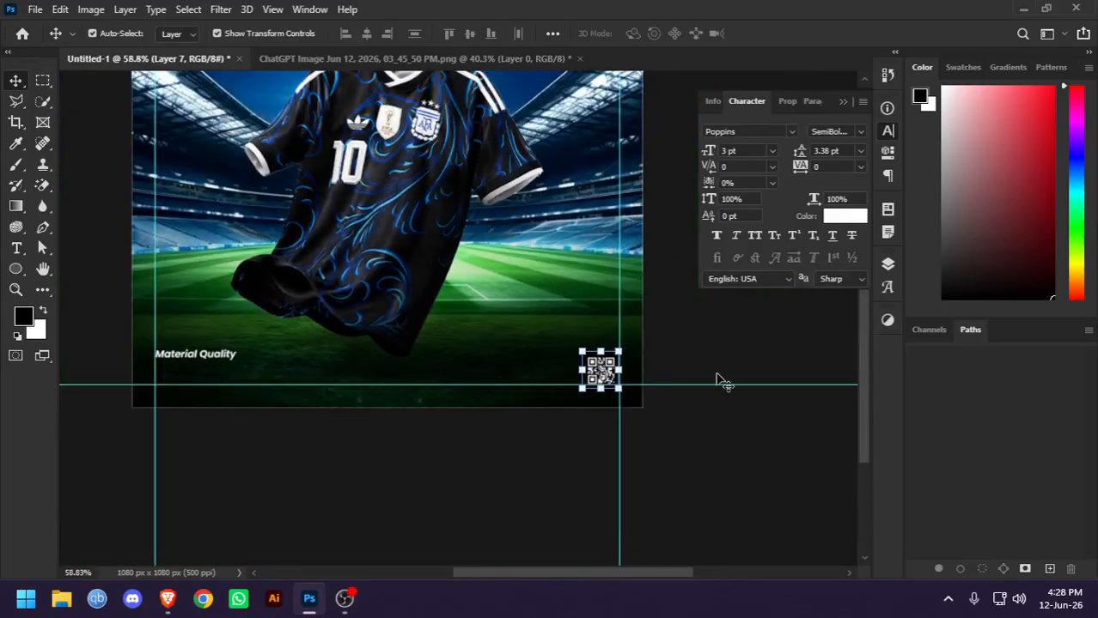
Move the Material Quality text slightly up along the left guide, then review the whole poster
{"action": "scroll", "coordinate": [441, 397], "scroll_direction": "left", "scroll_amount": 3}
{"action": "scroll", "coordinate": [296, 387], "scroll_direction": "up", "scroll_amount": 2}
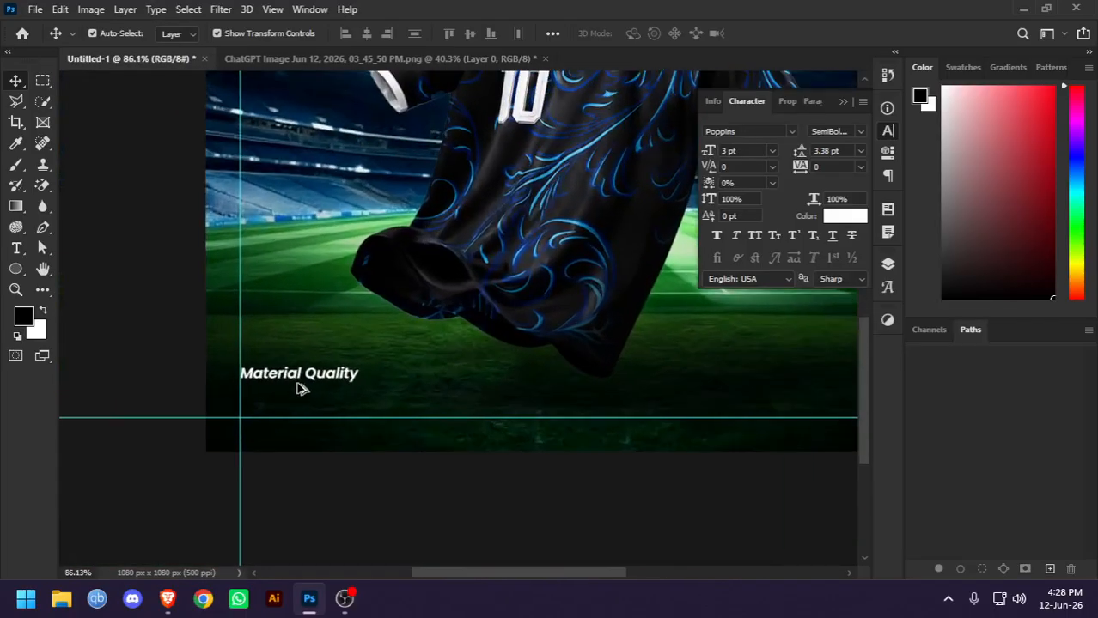
{"action": "left_click_drag", "start_coordinate": [316, 376], "coordinate": [358, 368]}
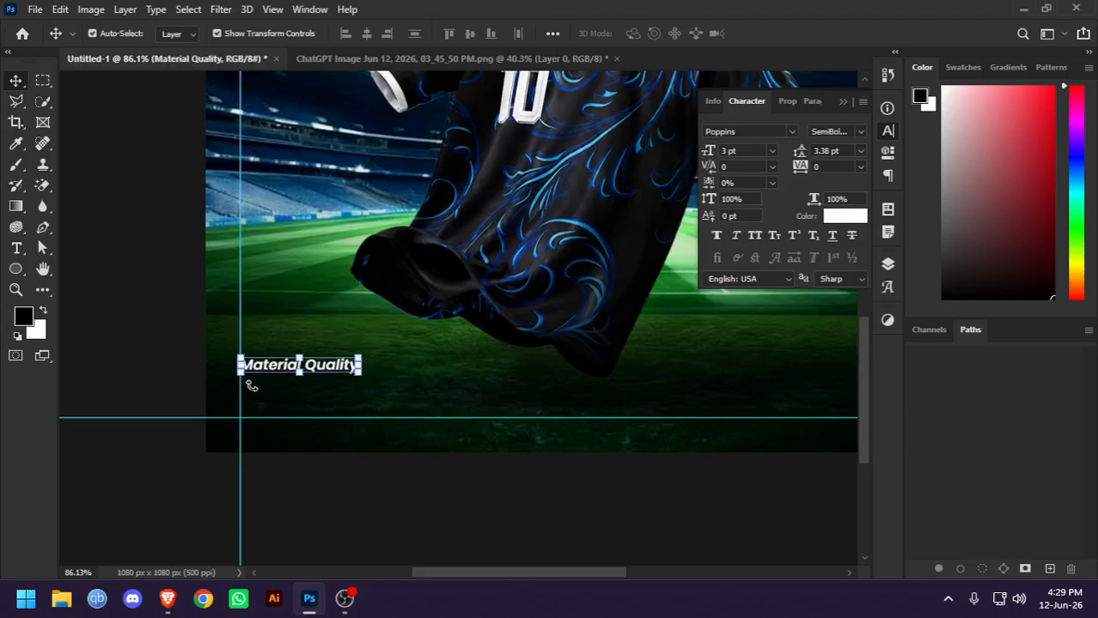
{"action": "left_click", "coordinate": [310, 401]}
{"action": "scroll", "coordinate": [509, 319], "scroll_direction": "down", "scroll_amount": 3}
{"action": "left_click_drag", "start_coordinate": [551, 315], "coordinate": [462, 374]}
{"action": "scroll", "coordinate": [468, 408], "scroll_direction": "down", "scroll_amount": 4}
{"action": "scroll", "coordinate": [378, 415], "scroll_direction": "up", "scroll_amount": 3}
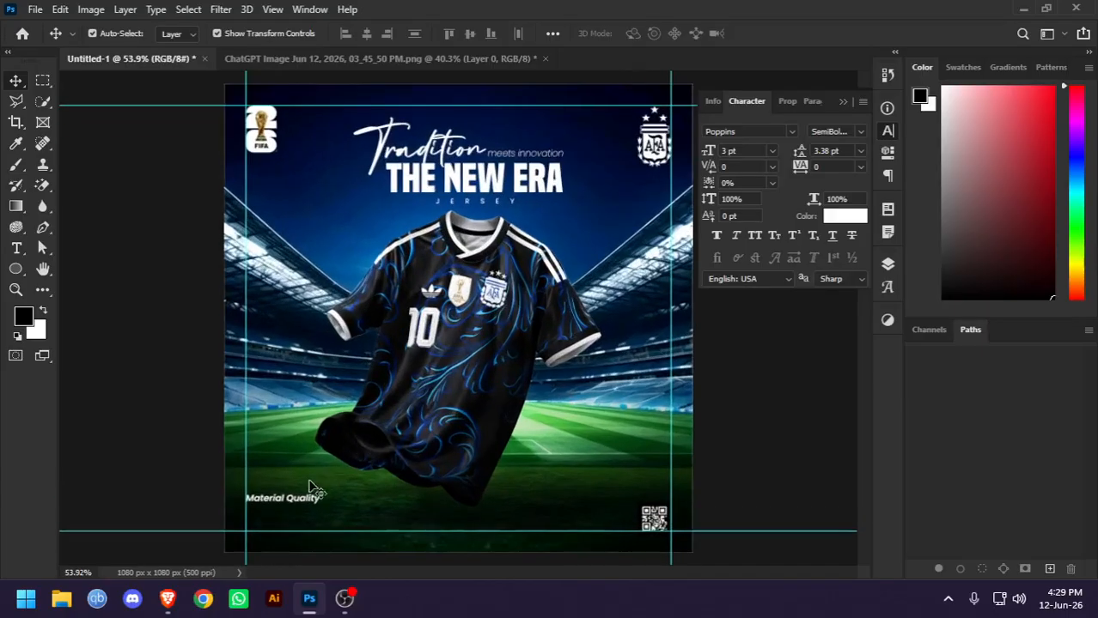
Move the Material Quality text down along the left guide to just above the lower guide
{"action": "left_click_drag", "start_coordinate": [301, 498], "coordinate": [302, 514]}
{"action": "left_click_drag", "start_coordinate": [302, 514], "coordinate": [302, 513]}
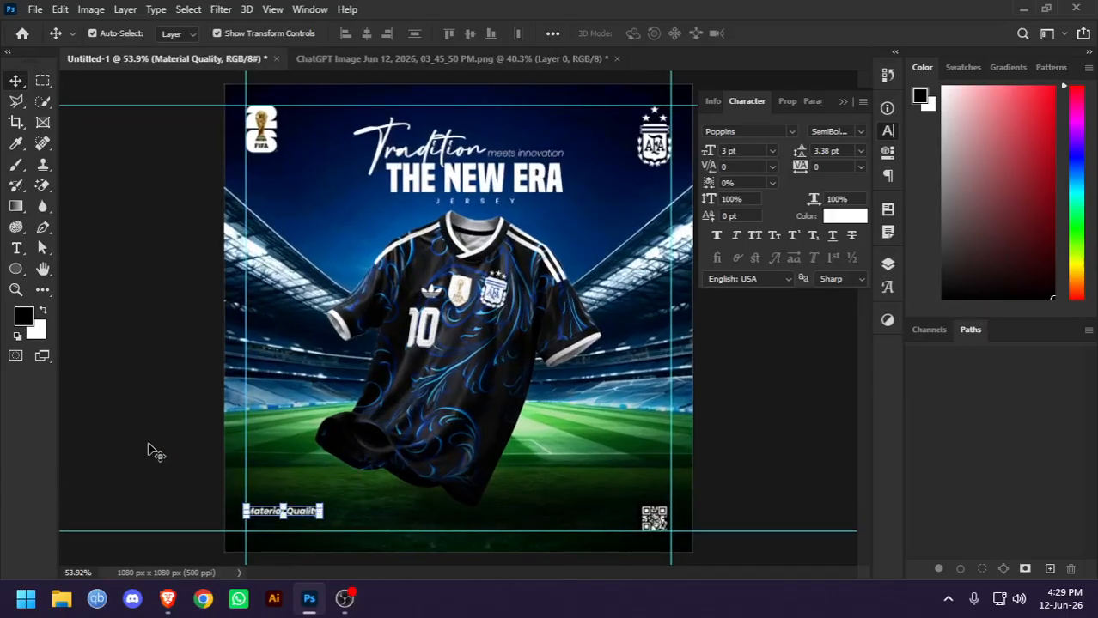
{"action": "left_click", "coordinate": [153, 450]}
{"action": "scroll", "coordinate": [518, 314], "scroll_direction": "down", "scroll_amount": 2}
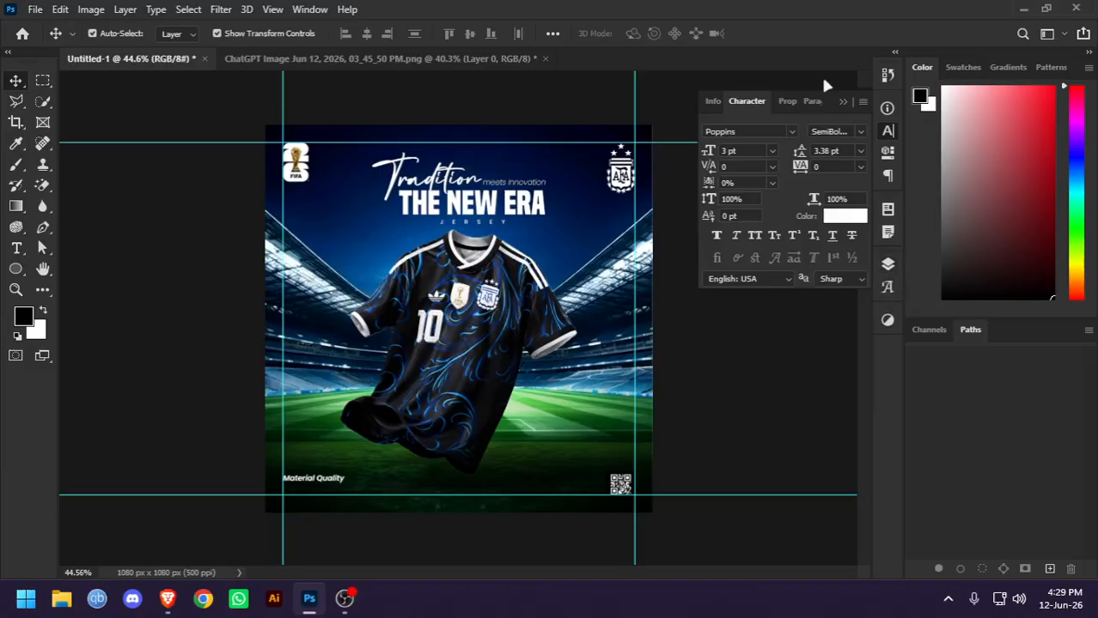
Add a new empty layer directly above the stadium background image, beneath its Levels and Color Balance adjustments
{"action": "left_click", "coordinate": [547, 406]}
{"action": "left_click", "coordinate": [887, 265]}
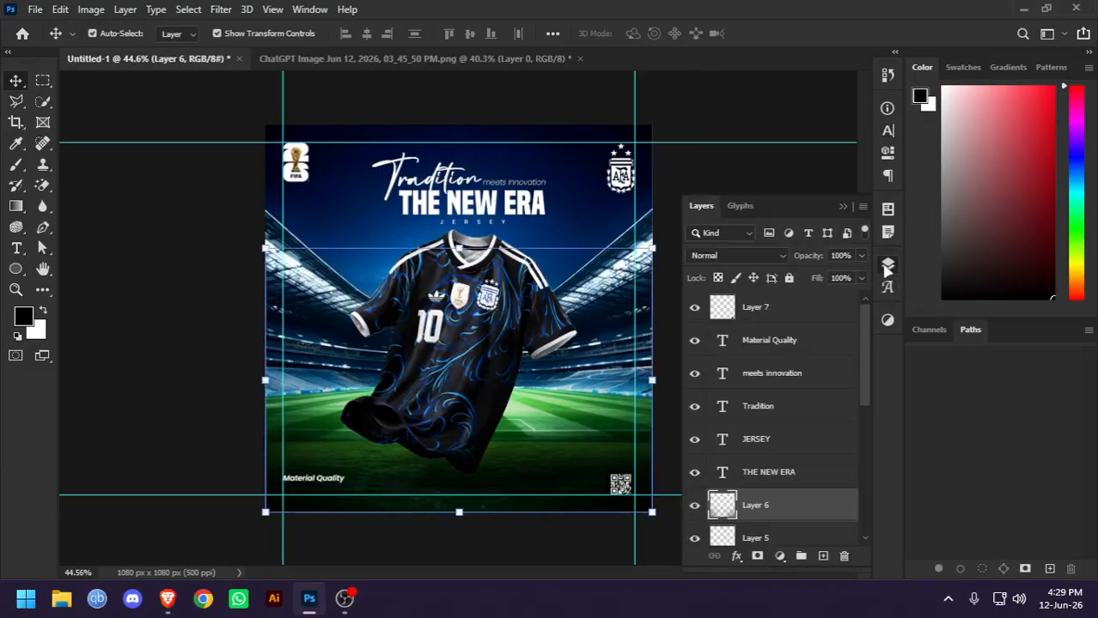
{"action": "scroll", "coordinate": [754, 404], "scroll_direction": "down", "scroll_amount": 5}
{"action": "left_click", "coordinate": [789, 501]}
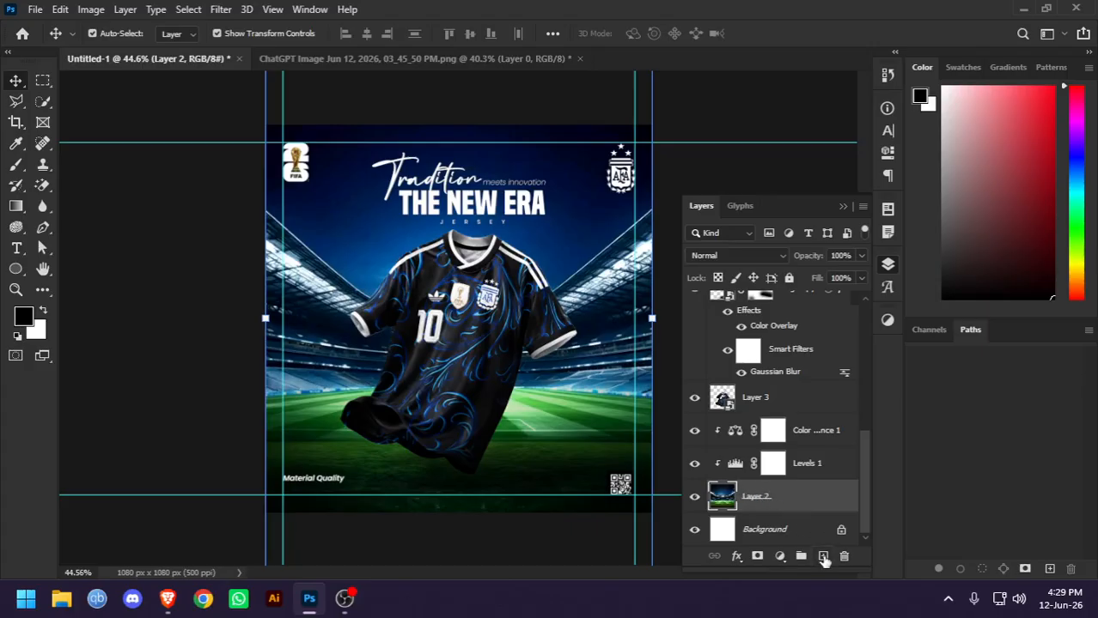
{"action": "left_click", "coordinate": [823, 556]}
Paint a soft white glow behind the centre of the jersey with a 900 px brush at 75% opacity and 60% flow
{"action": "left_click", "coordinate": [15, 164]}
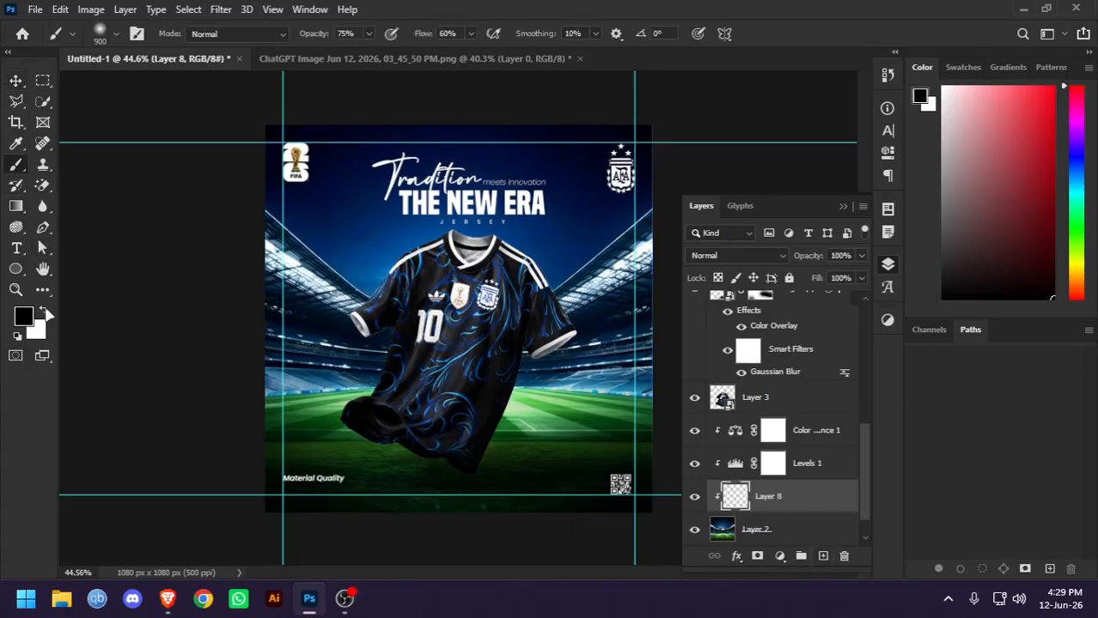
{"action": "left_click", "coordinate": [43, 311]}
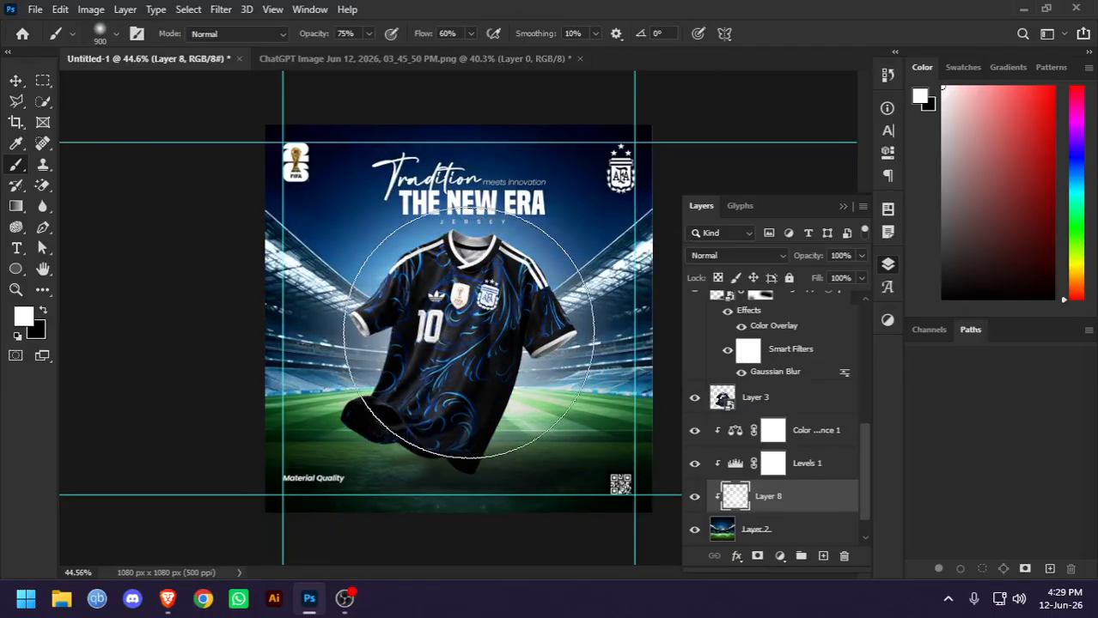
{"action": "left_click", "coordinate": [464, 345]}
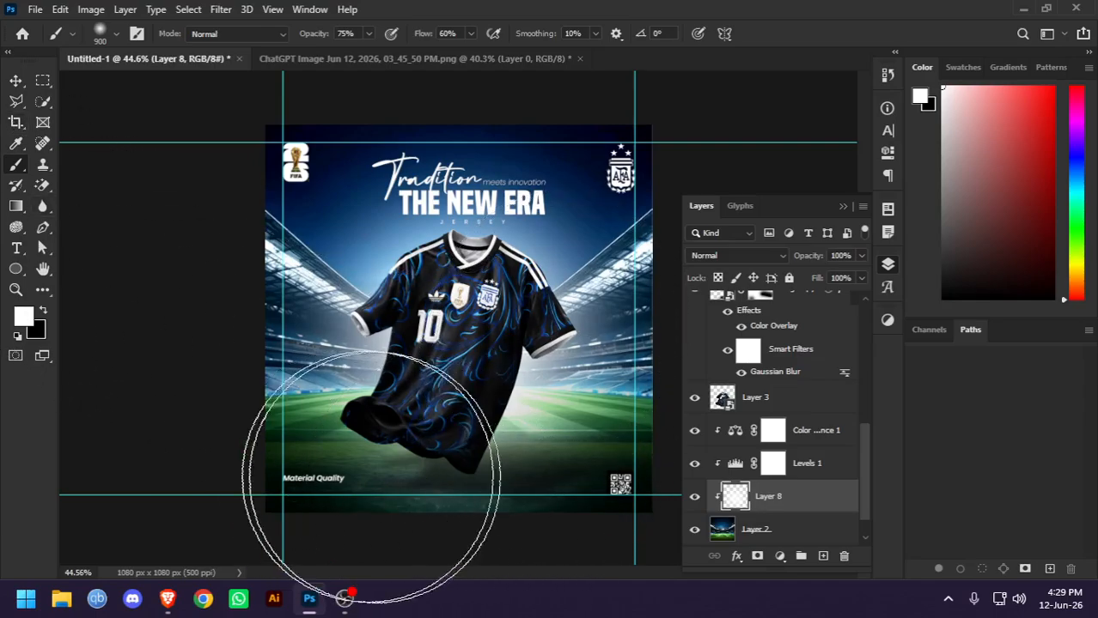
{"action": "left_click", "coordinate": [16, 82]}
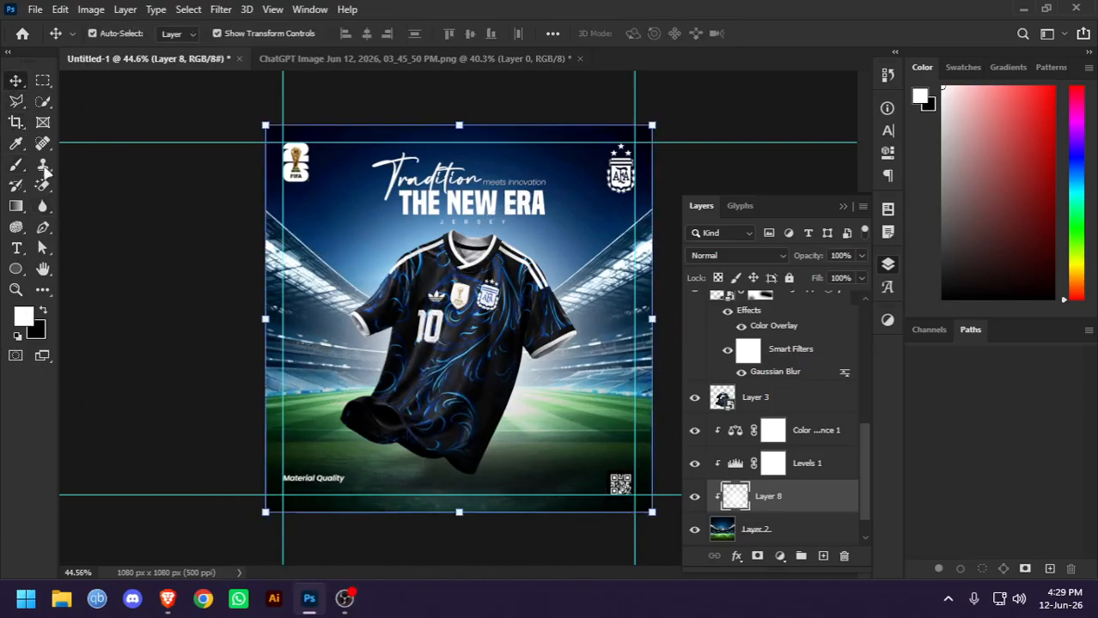
{"action": "left_click", "coordinate": [148, 361]}
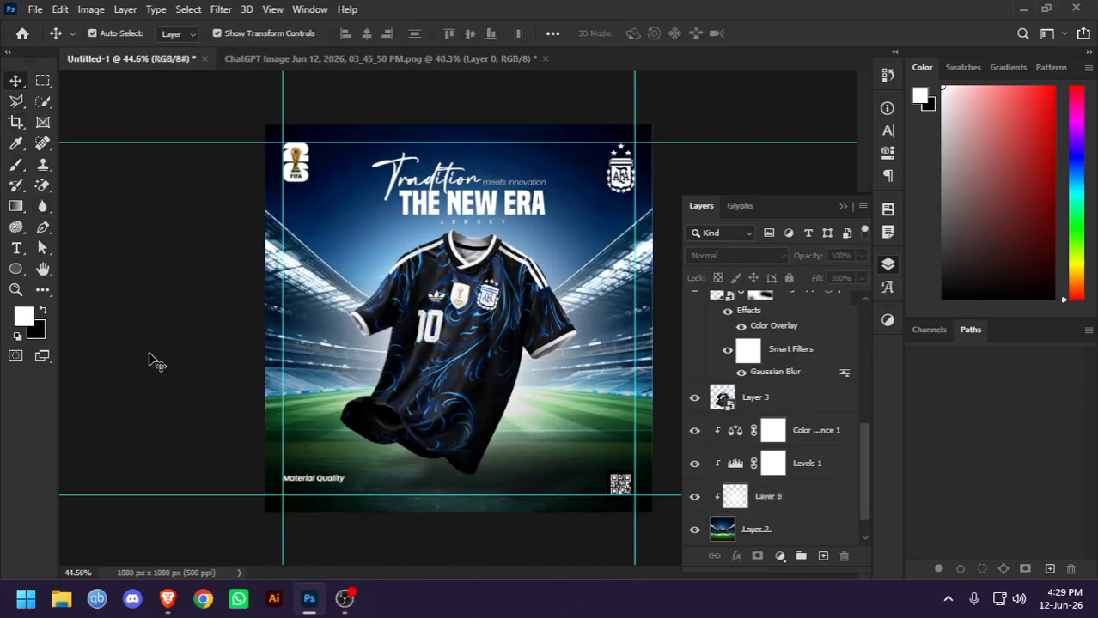
Add a mask to the glow layer and fade the glow along the poster's bottom and top with a large soft black brush
{"action": "scroll", "coordinate": [798, 498], "scroll_direction": "down", "scroll_amount": 1}
{"action": "left_click", "coordinate": [795, 468]}
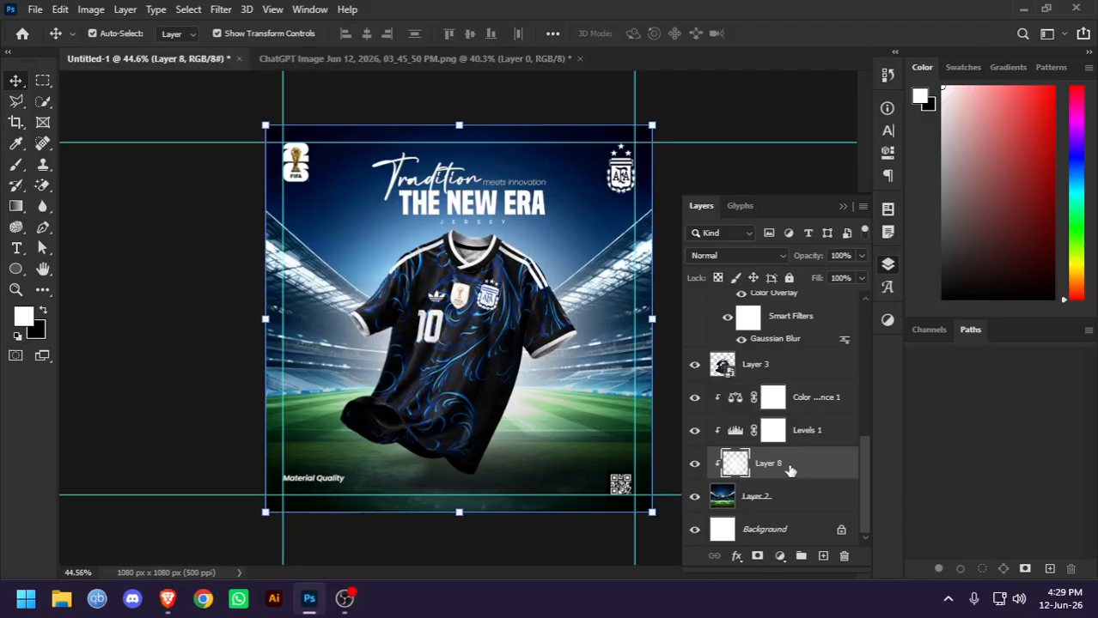
{"action": "left_click", "coordinate": [757, 556]}
{"action": "left_click", "coordinate": [16, 164]}
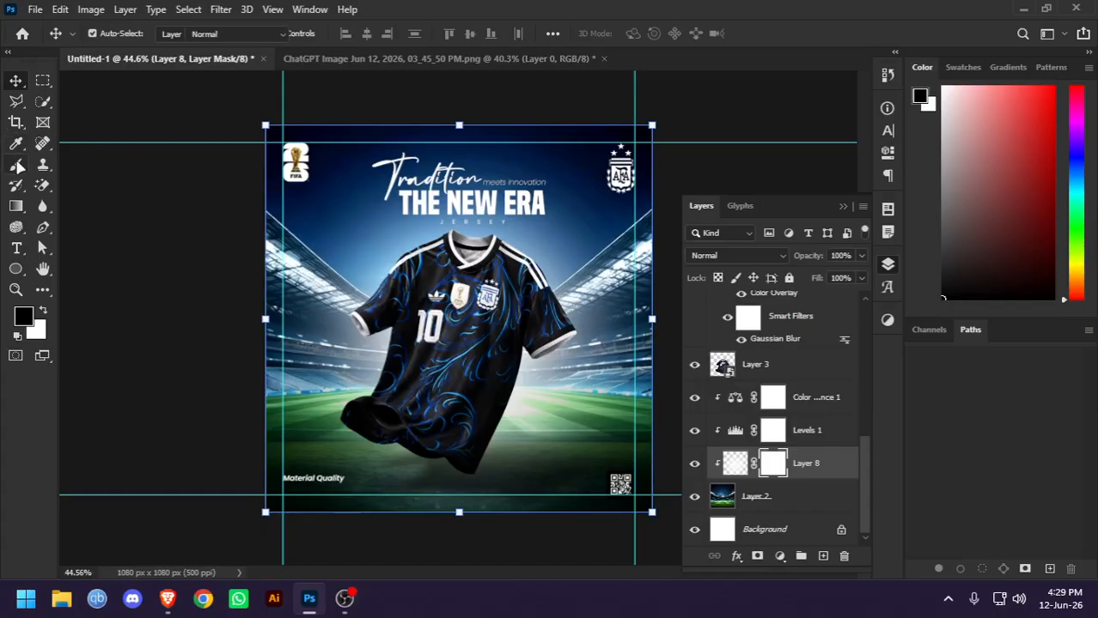
{"action": "key", "text": "bracketleft"}
{"action": "key", "text": "bracketleft"}
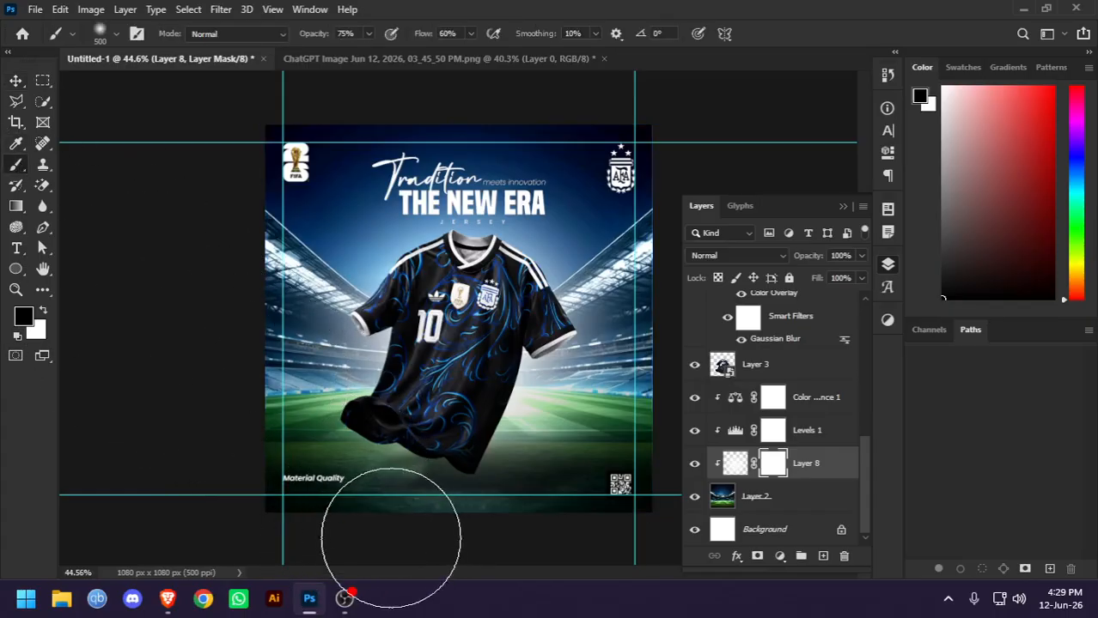
{"action": "mouse_move", "coordinate": [466, 551]}
{"action": "left_mouse_down"}
{"action": "mouse_move", "coordinate": [392, 539]}
{"action": "mouse_move", "coordinate": [549, 534]}
{"action": "mouse_move", "coordinate": [419, 527]}
{"action": "mouse_move", "coordinate": [289, 501]}
{"action": "left_mouse_up"}
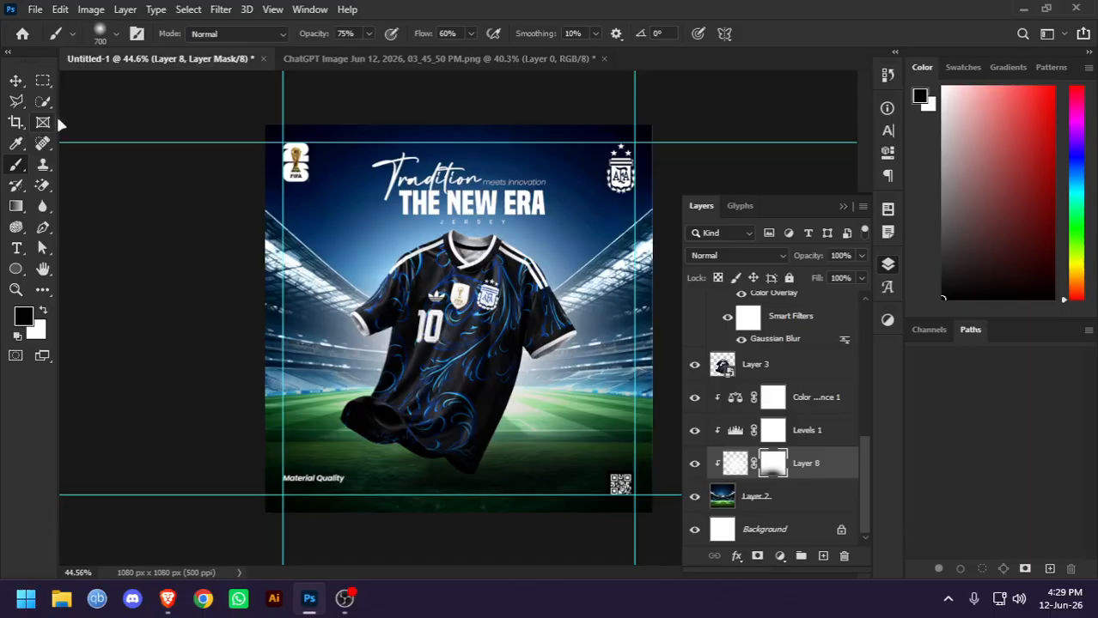
{"action": "left_click", "coordinate": [485, 155]}
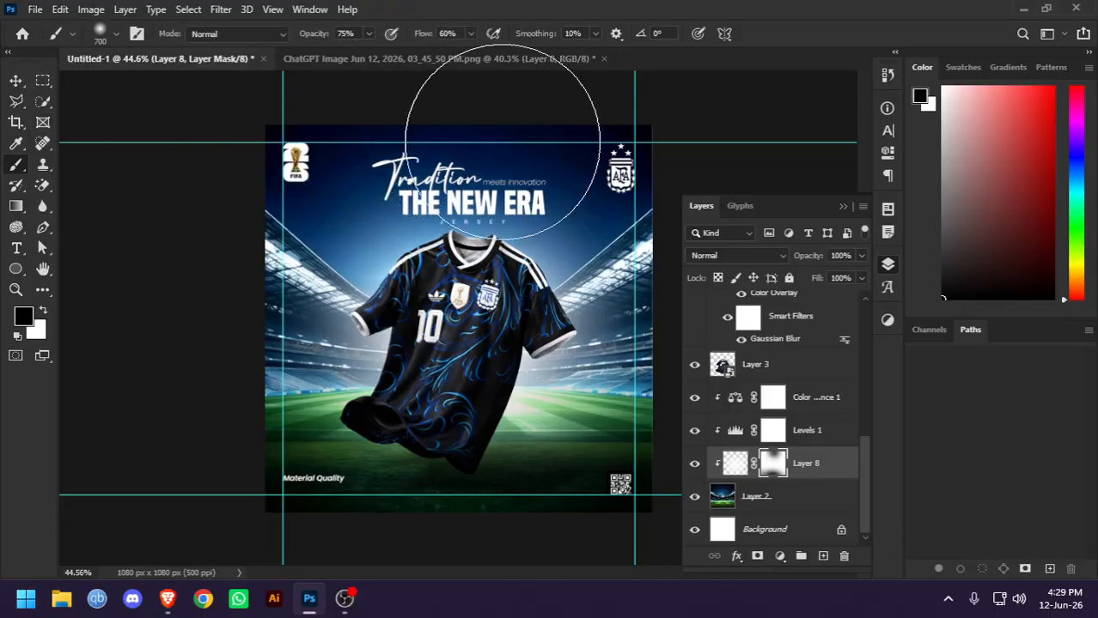
{"action": "left_click", "coordinate": [15, 84]}
{"action": "key", "text": "x"}
Stamp all visible layers into a new merged layer above the QR code layer
{"action": "scroll", "coordinate": [773, 361], "scroll_direction": "up", "scroll_amount": 5}
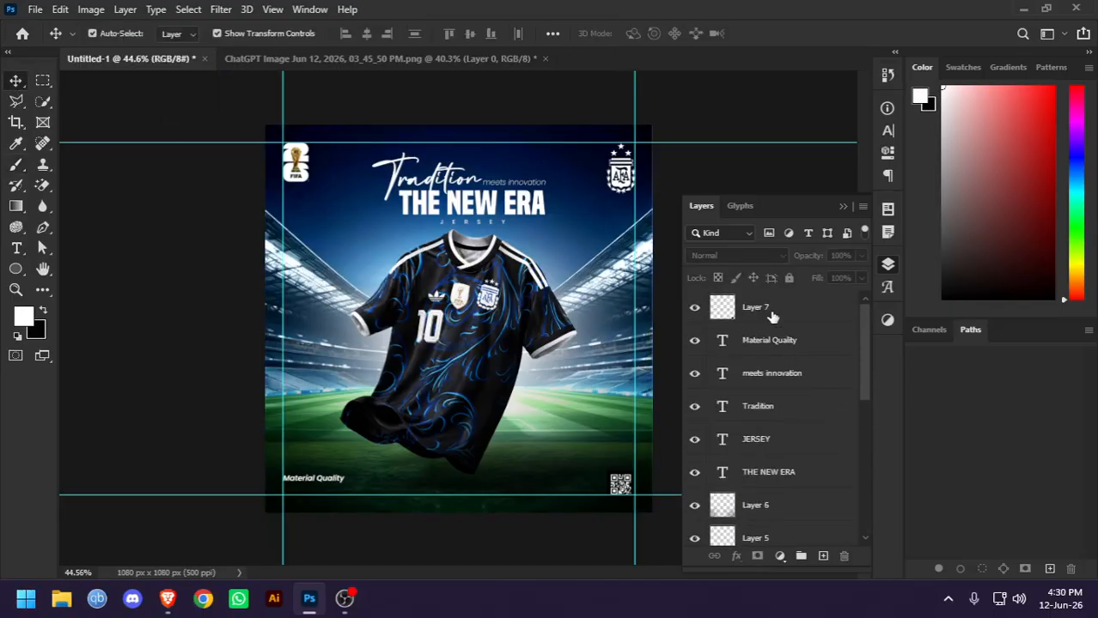
{"action": "left_click", "coordinate": [772, 316]}
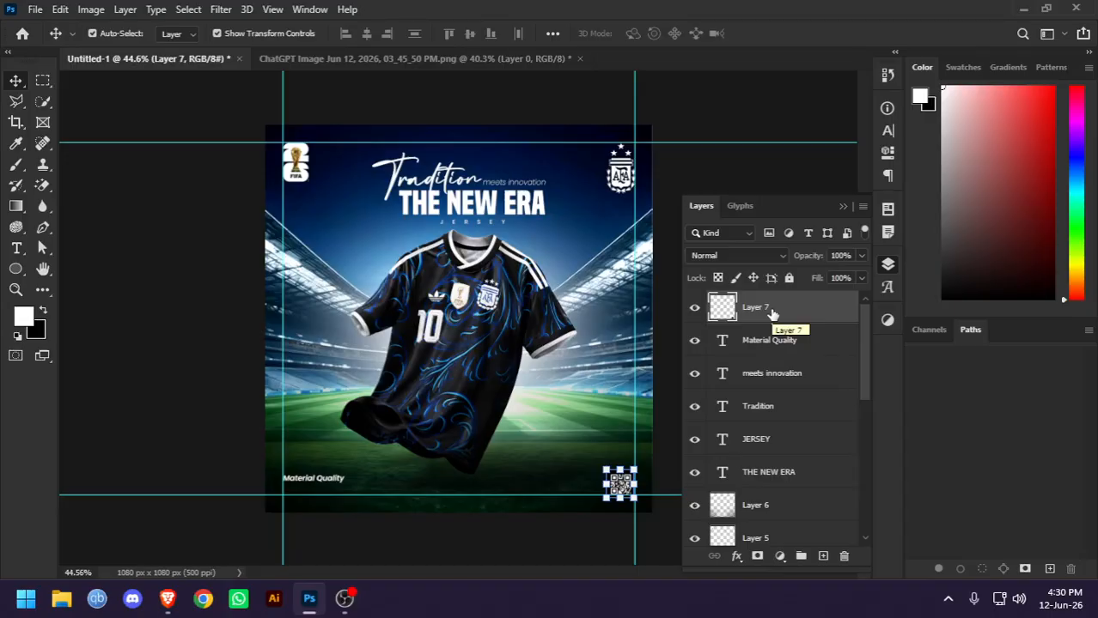
{"action": "key", "text": "ctrl"}
{"action": "key", "text": "ctrl+shift+alt+e"}
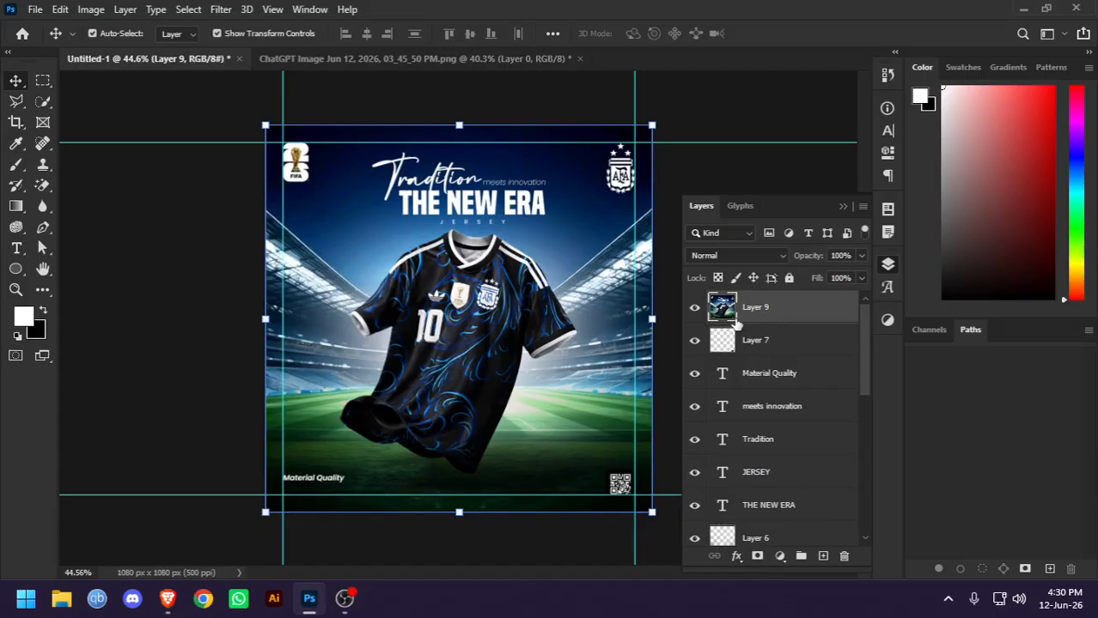
In the Camera Raw Filter, set the merged layer's Exposure to +0.20, Contrast +7, Highlights +7, Shadows -2 and Whites +4
{"action": "left_click", "coordinate": [221, 10]}
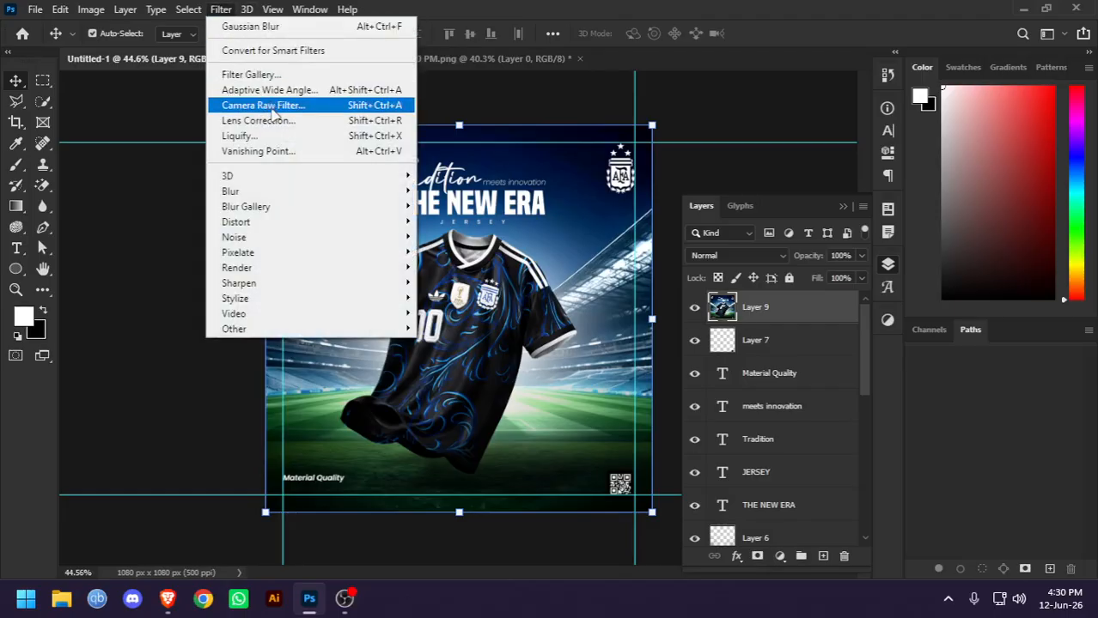
{"action": "left_click", "coordinate": [258, 106]}
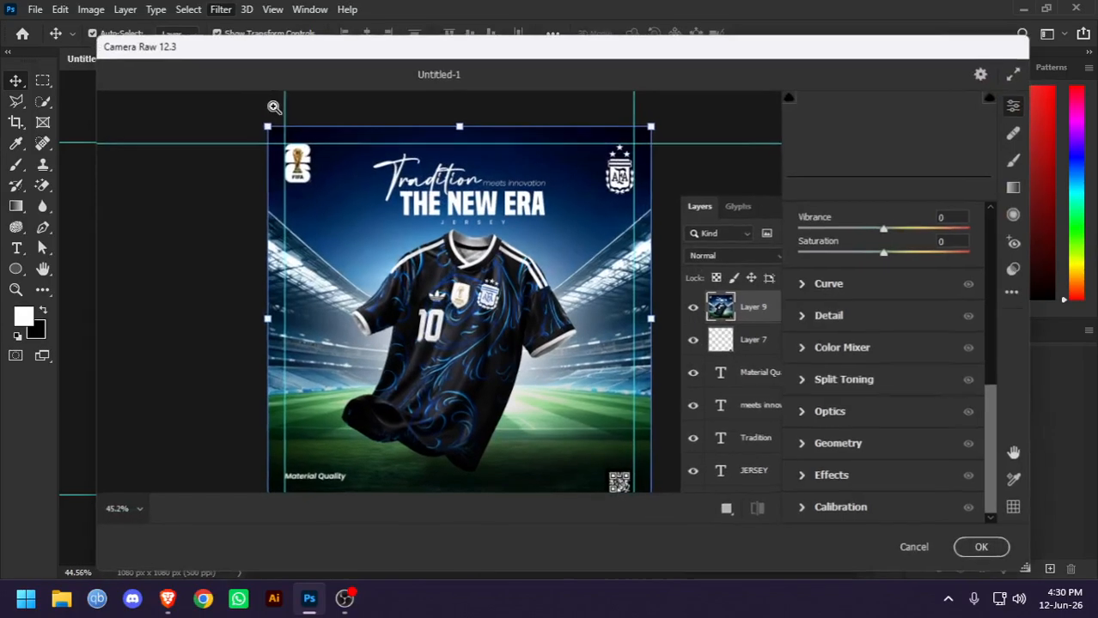
{"action": "scroll", "coordinate": [887, 384], "scroll_direction": "up", "scroll_amount": 2}
{"action": "scroll", "coordinate": [887, 384], "scroll_direction": "up", "scroll_amount": 5}
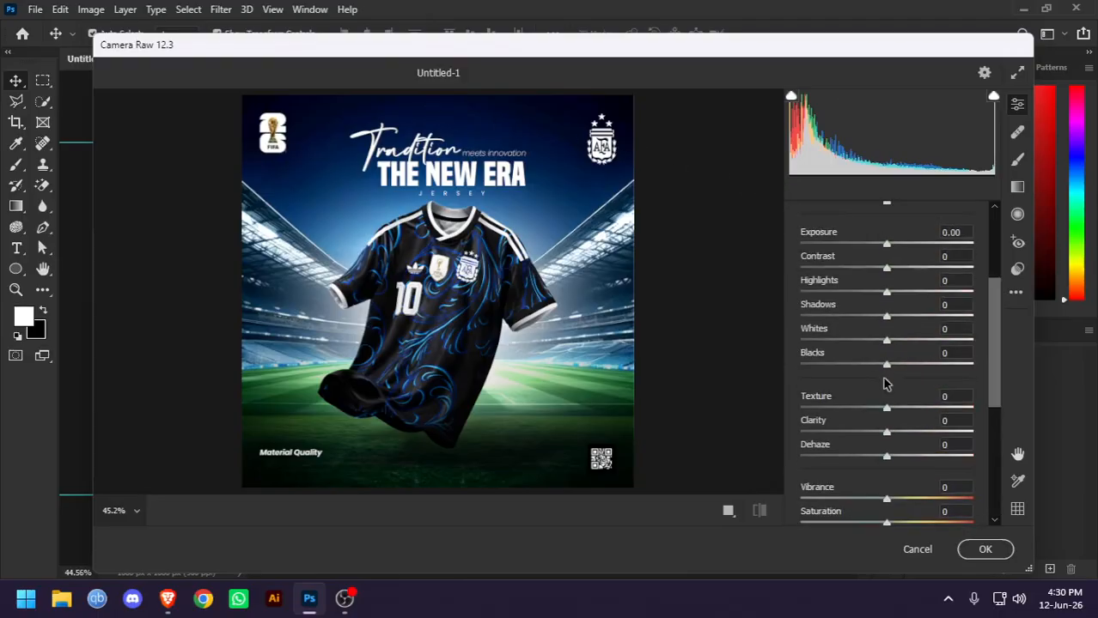
{"action": "left_click_drag", "start_coordinate": [889, 312], "coordinate": [888, 286]}
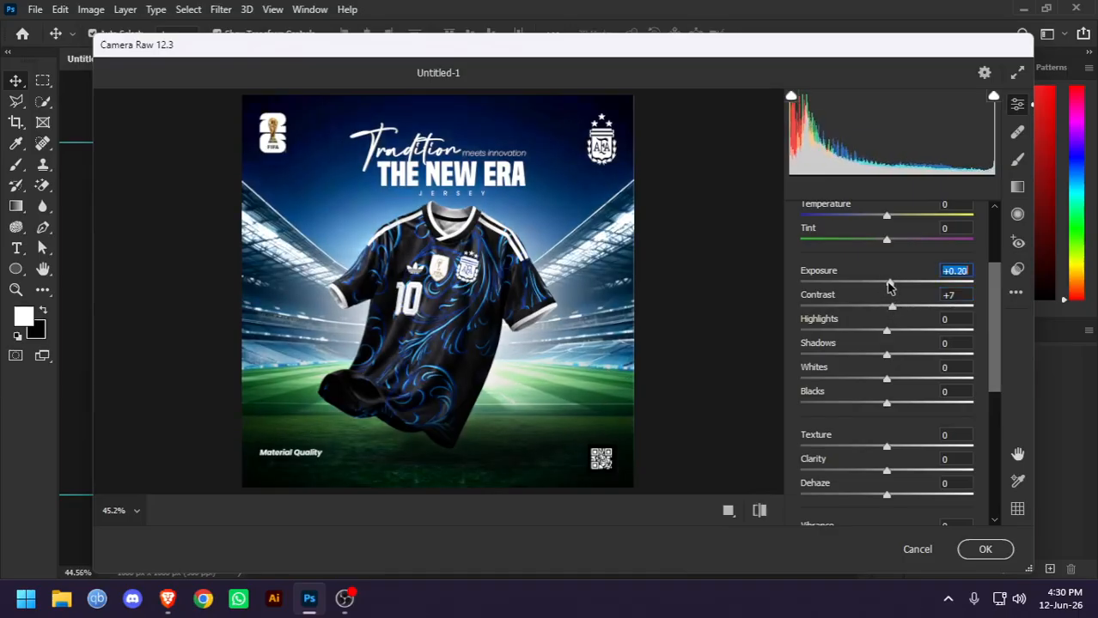
{"action": "mouse_move", "coordinate": [888, 333]}
{"action": "left_mouse_down"}
{"action": "mouse_move", "coordinate": [931, 331]}
{"action": "mouse_move", "coordinate": [870, 343]}
{"action": "mouse_move", "coordinate": [907, 346]}
{"action": "mouse_move", "coordinate": [893, 343]}
{"action": "left_mouse_up"}
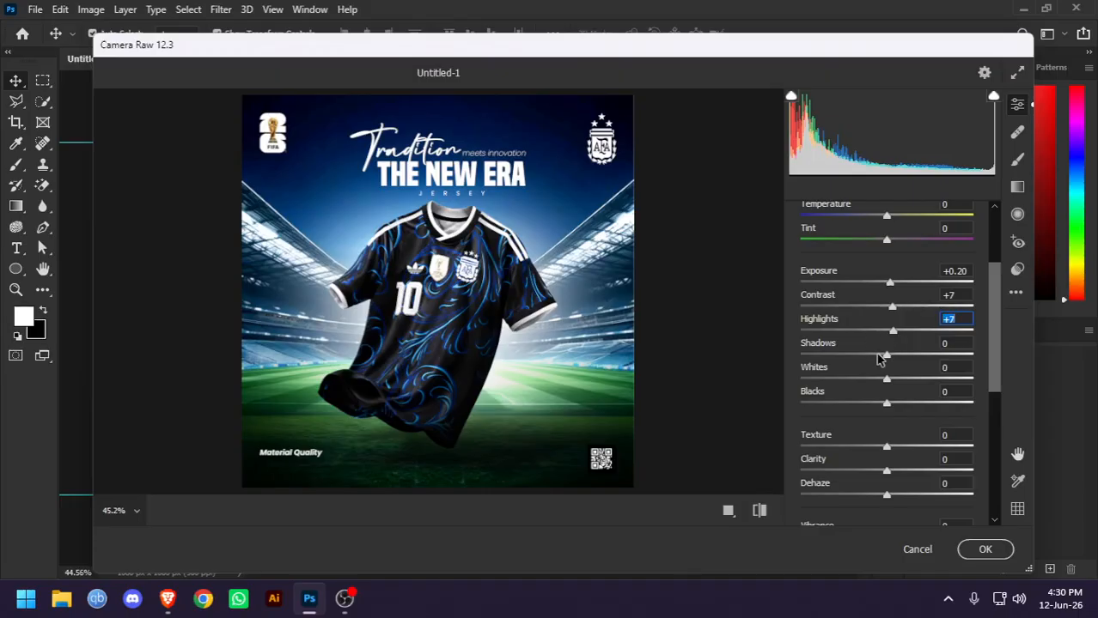
{"action": "left_click_drag", "start_coordinate": [889, 361], "coordinate": [984, 414]}
Set Texture to +10, Clarity to +3, Vibrance to +2 and Saturation to +4, checking the jersey detail at 100%
{"action": "scroll", "coordinate": [893, 395], "scroll_direction": "down", "scroll_amount": 1}
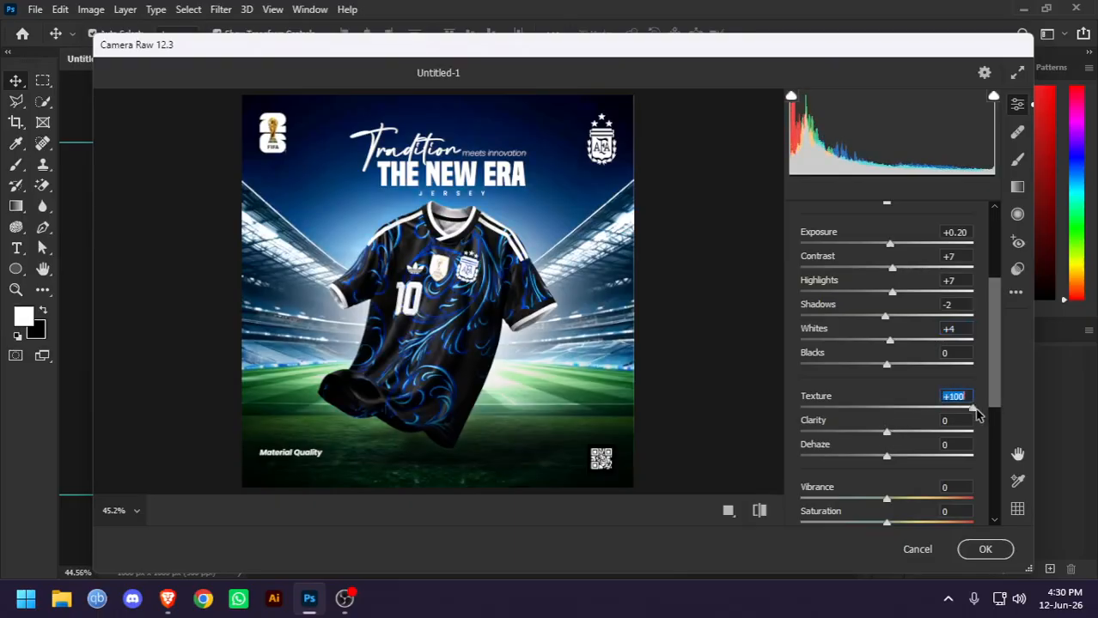
{"action": "left_click_drag", "start_coordinate": [973, 411], "coordinate": [896, 421]}
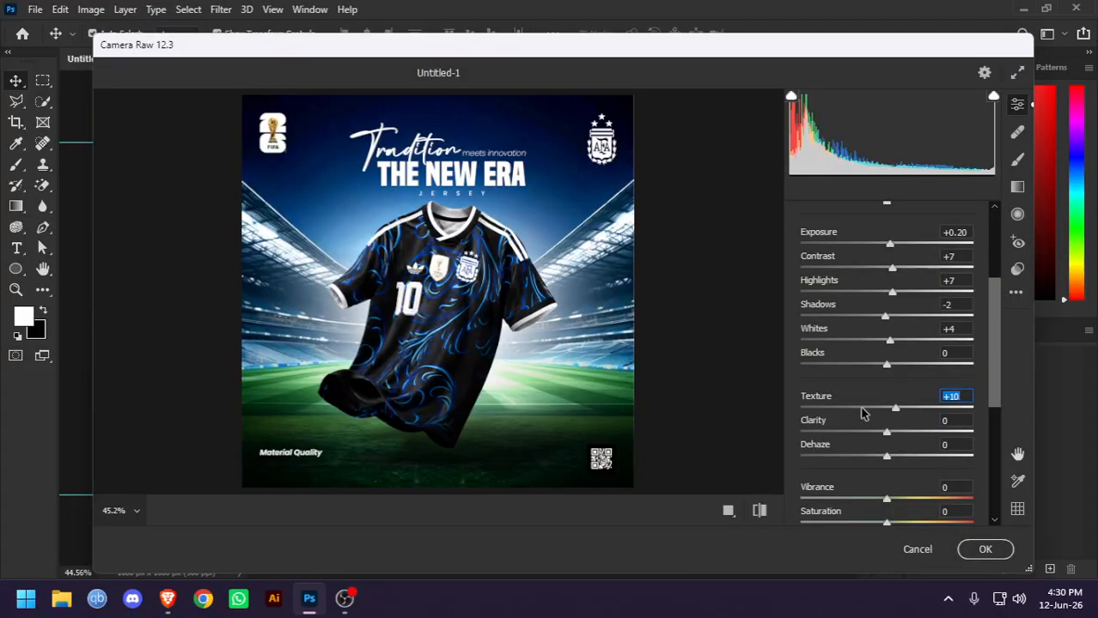
{"action": "left_click", "coordinate": [491, 324]}
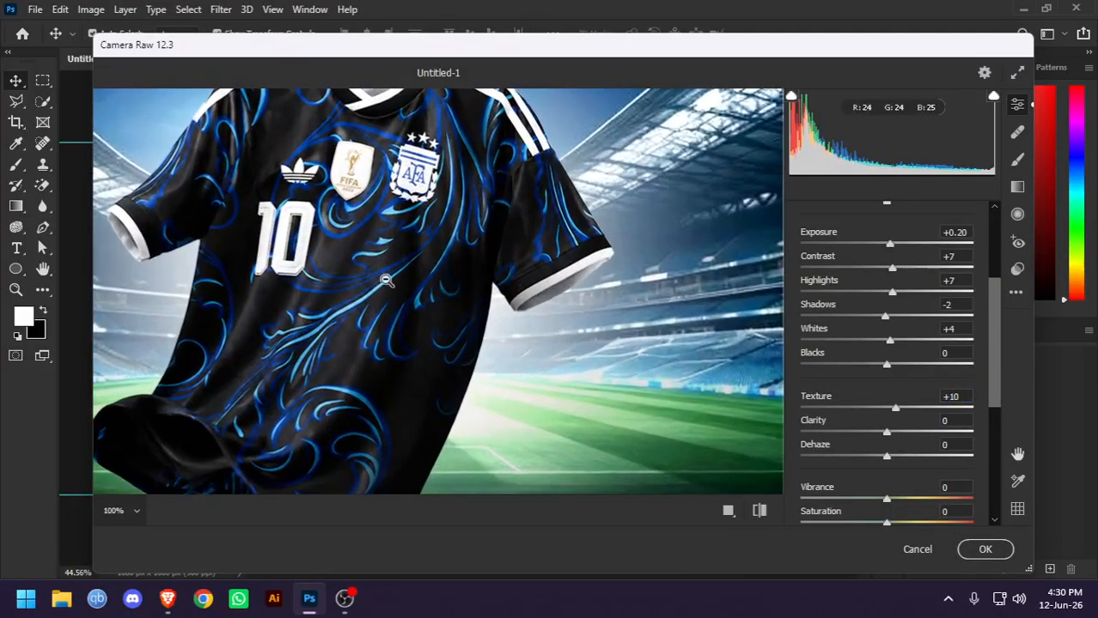
{"action": "left_click", "coordinate": [316, 306]}
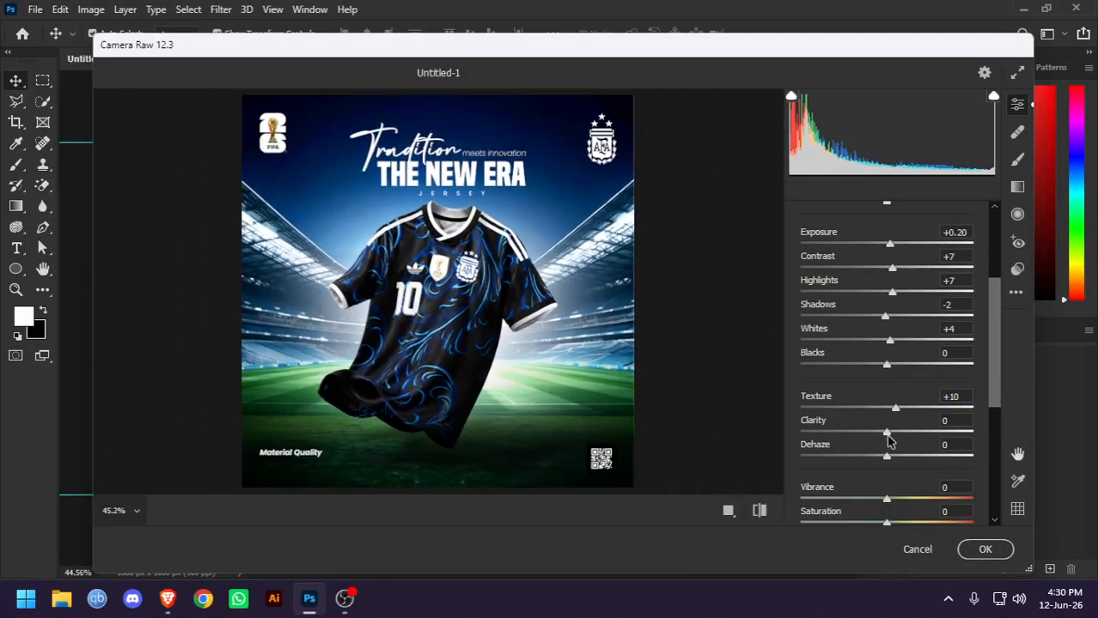
{"action": "mouse_move", "coordinate": [889, 439]}
{"action": "left_mouse_down"}
{"action": "mouse_move", "coordinate": [945, 439]}
{"action": "mouse_move", "coordinate": [889, 444]}
{"action": "left_mouse_up"}
{"action": "left_click_drag", "start_coordinate": [887, 498], "coordinate": [890, 525]}
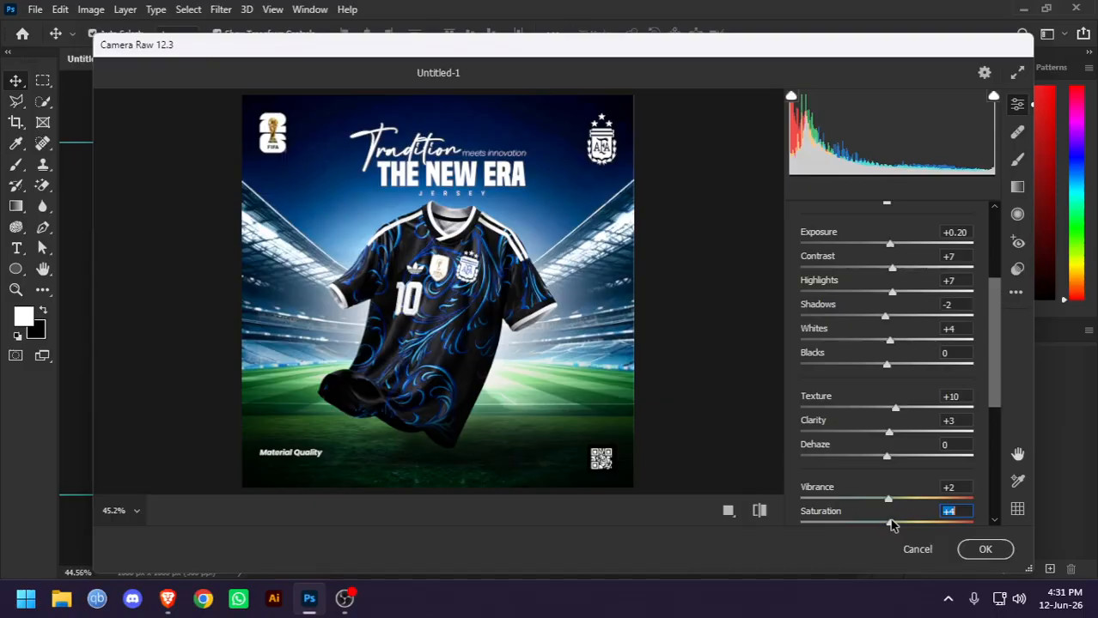
Apply the Camera Raw adjustments and compare the poster with the merged layer hidden and shown
{"action": "left_click", "coordinate": [982, 548]}
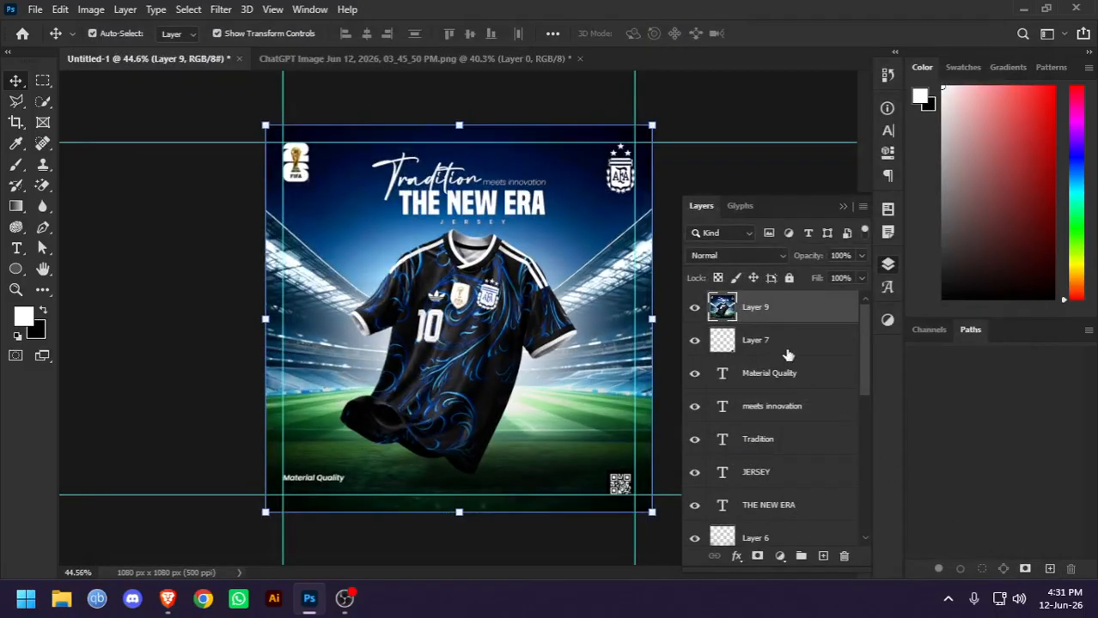
{"action": "left_click", "coordinate": [695, 309]}
{"action": "left_click", "coordinate": [695, 308]}
{"action": "left_click", "coordinate": [154, 212]}
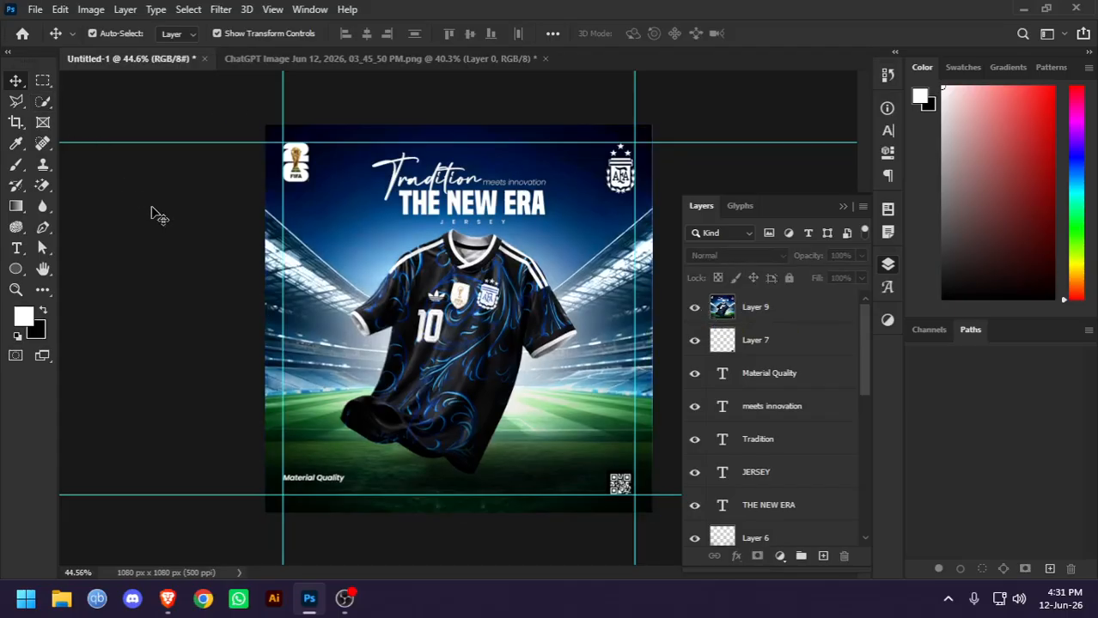